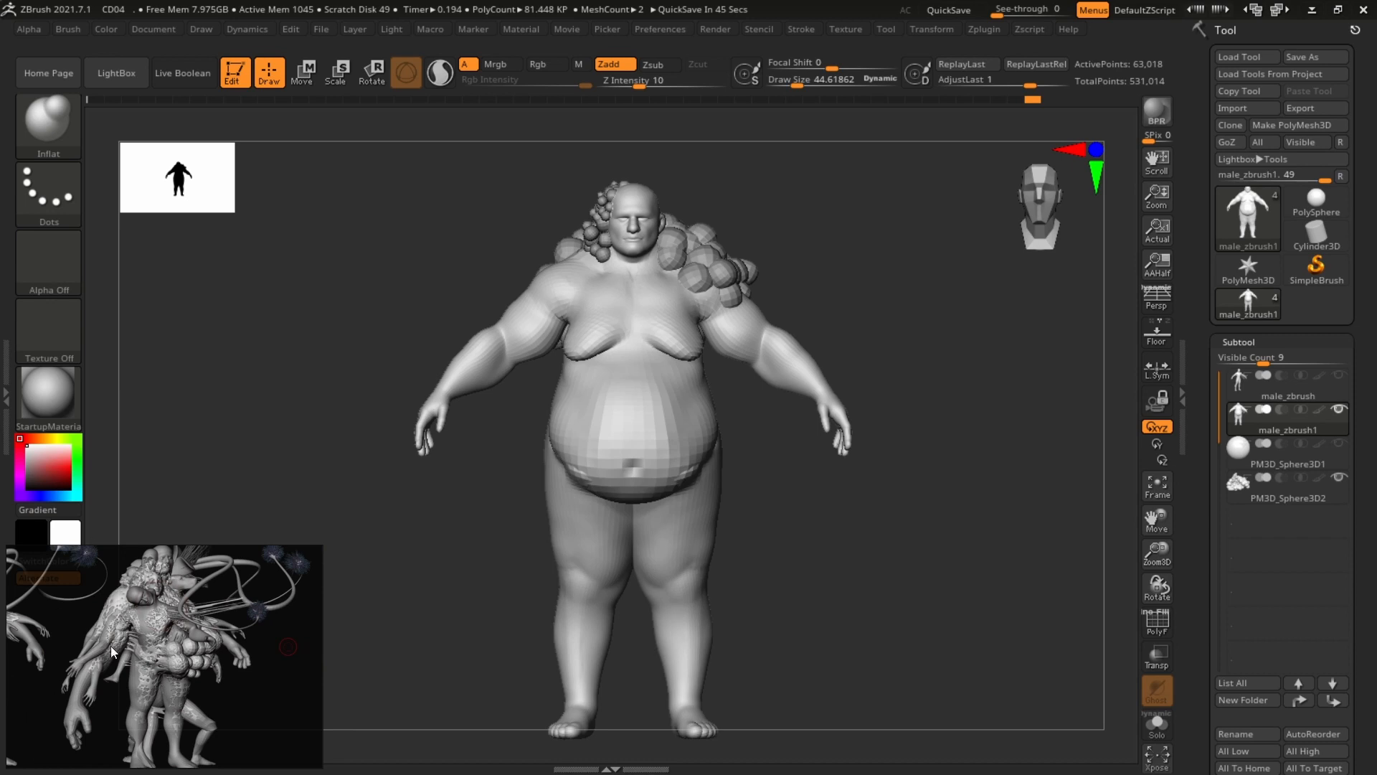
# Enlarge the floating reference image of the multi-limbed creature so its full body is easier to see.
pyautogui.moveTo(194, 549); pyautogui.dragTo(194, 419)
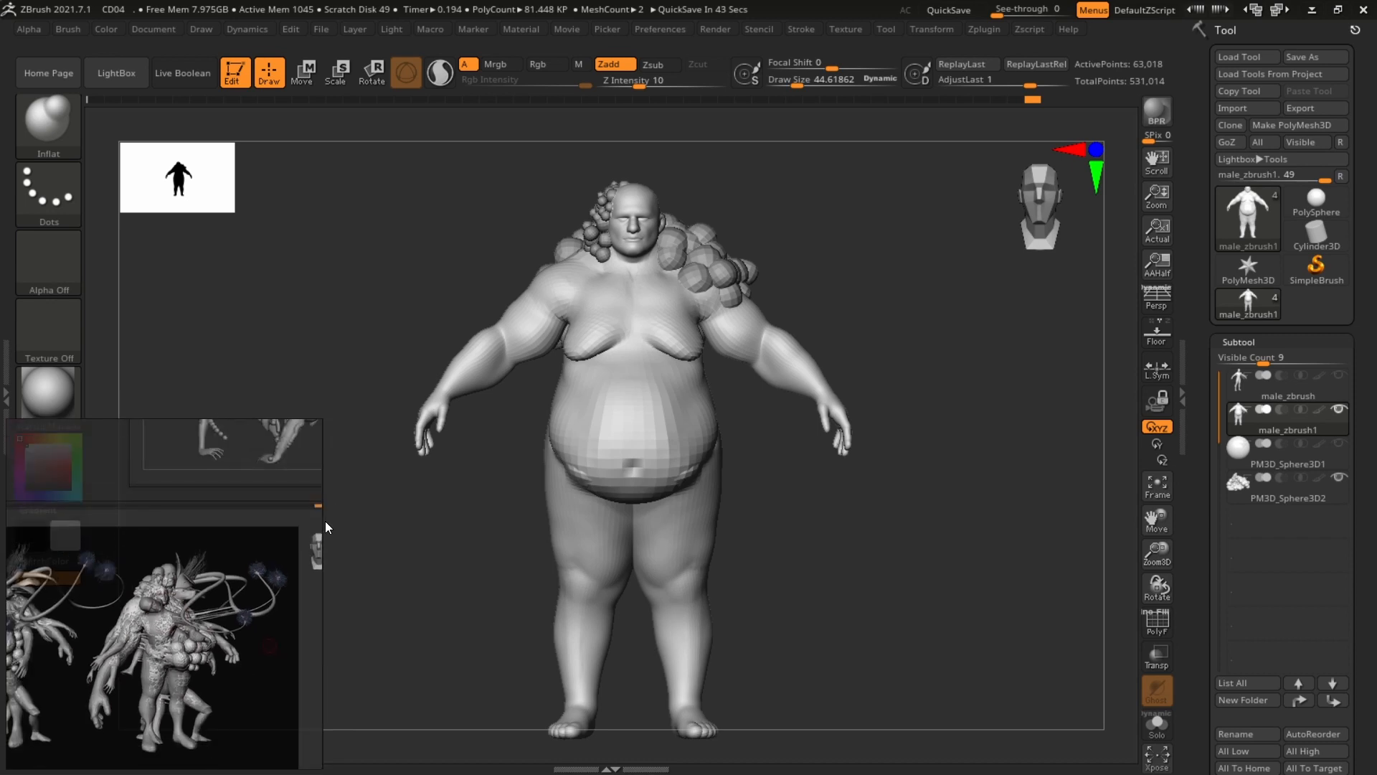
pyautogui.moveTo(318, 522); pyautogui.dragTo(397, 525)
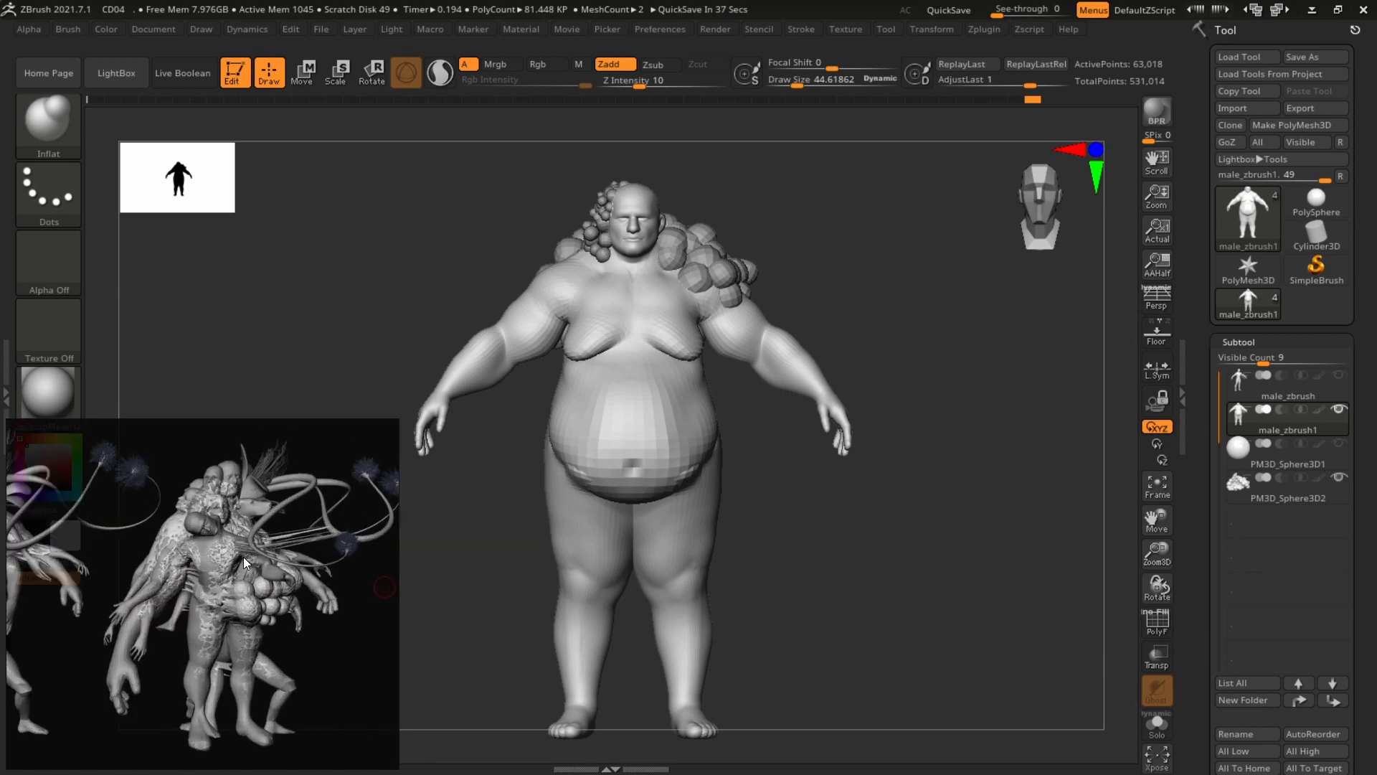
pyautogui.moveTo(883, 384); pyautogui.dragTo(879, 377)
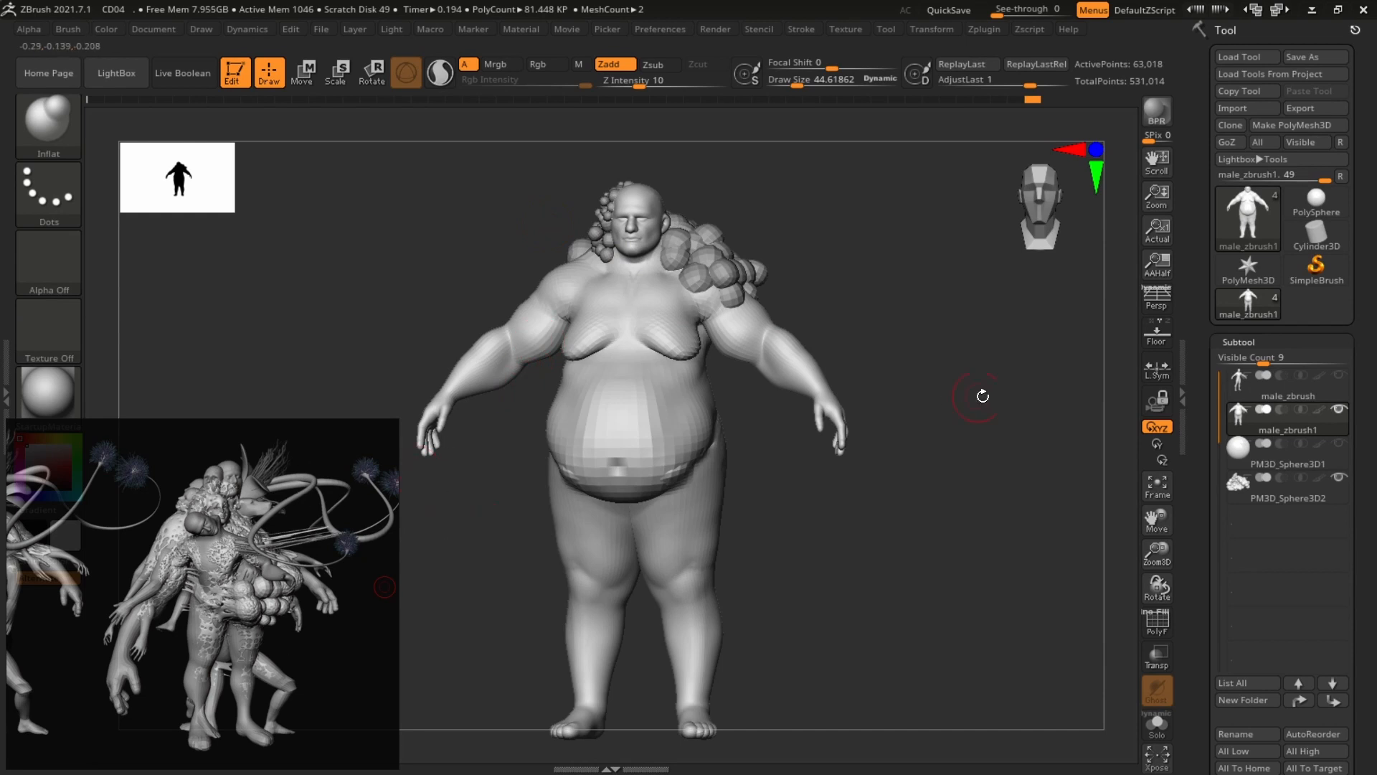
pyautogui.moveTo(982, 396); pyautogui.dragTo(1028, 411)
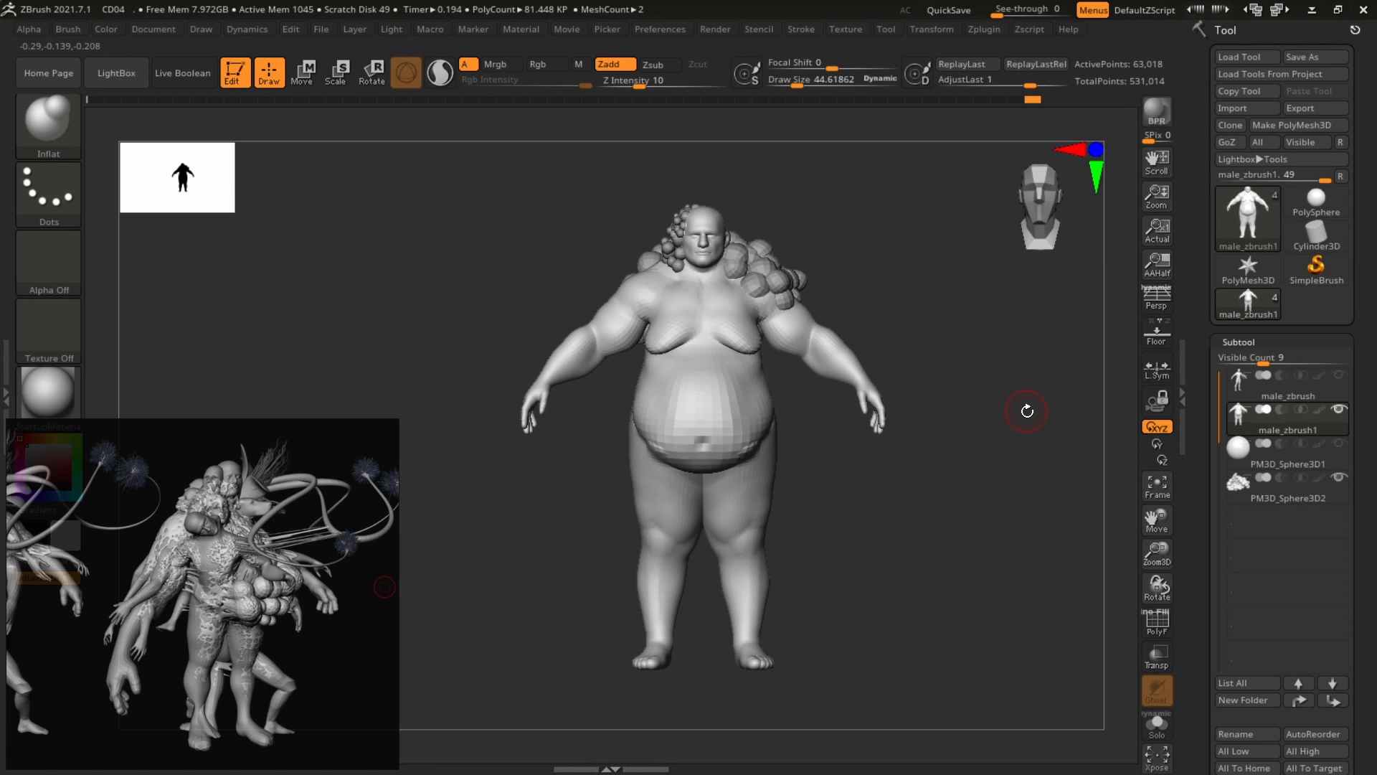
# Choose the Inflat brush and set its draw size to about 394, undoing any test stroke on the belly.
pyautogui.press('b')
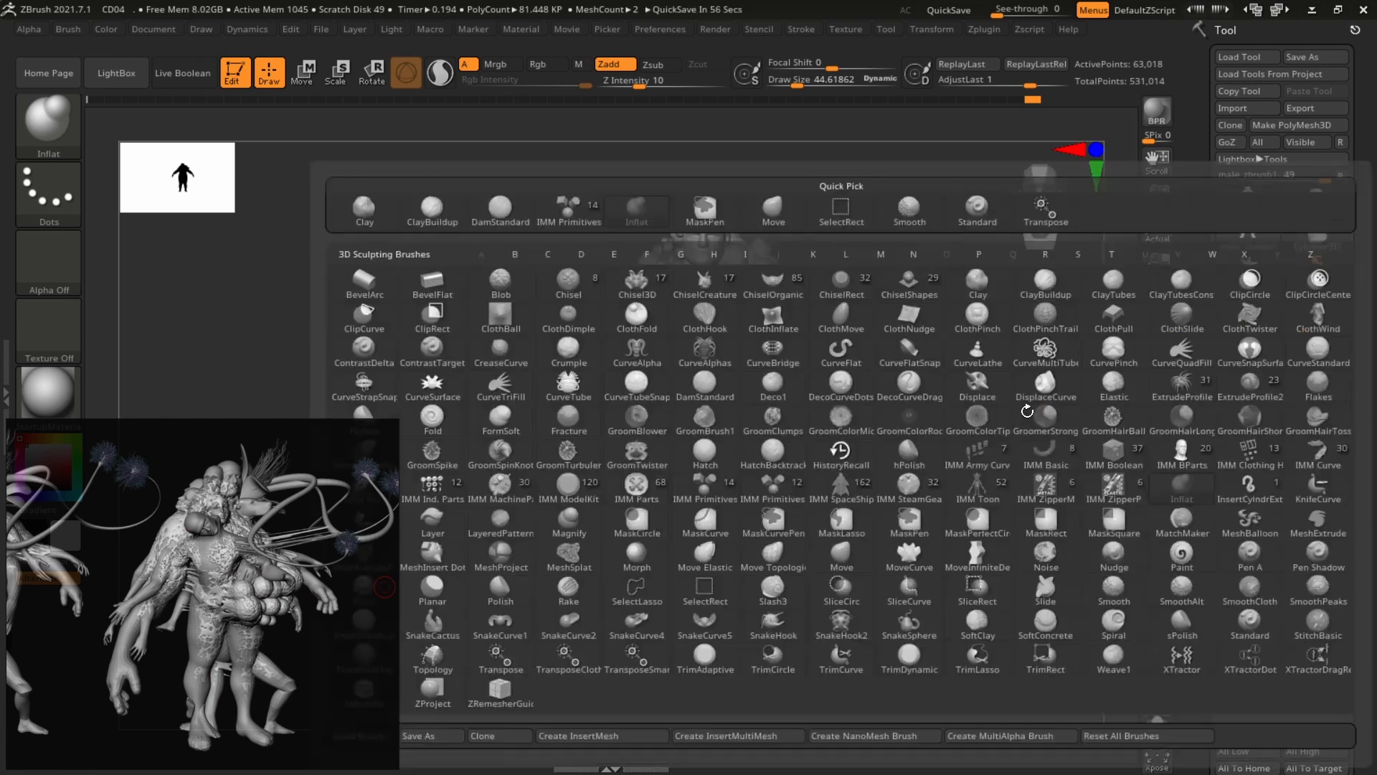
pyautogui.press('i')
pyautogui.press('n')
pyautogui.press('s')
pyautogui.moveTo(957, 431); pyautogui.dragTo(1069, 416)
pyautogui.press('s')
pyautogui.moveTo(723, 437); pyautogui.dragTo(730, 455)
pyautogui.moveTo(1044, 459); pyautogui.dragTo(1016, 463)
pyautogui.hotkey('ctrl', 'z')
pyautogui.press('s')
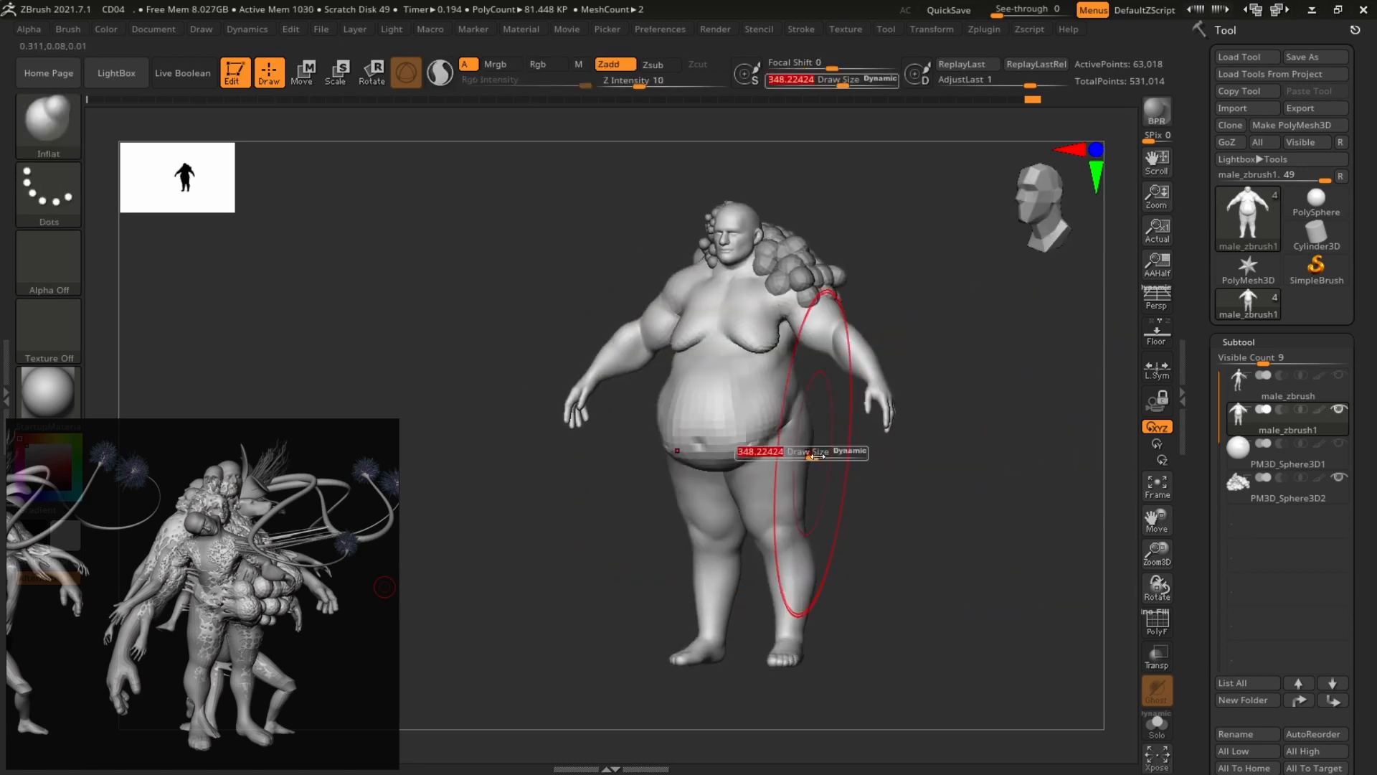
pyautogui.moveTo(811, 452); pyautogui.dragTo(816, 451)
pyautogui.keyDown('shift'); pyautogui.moveTo(1008, 425); pyautogui.dragTo(1030, 415); pyautogui.keyUp('shift')
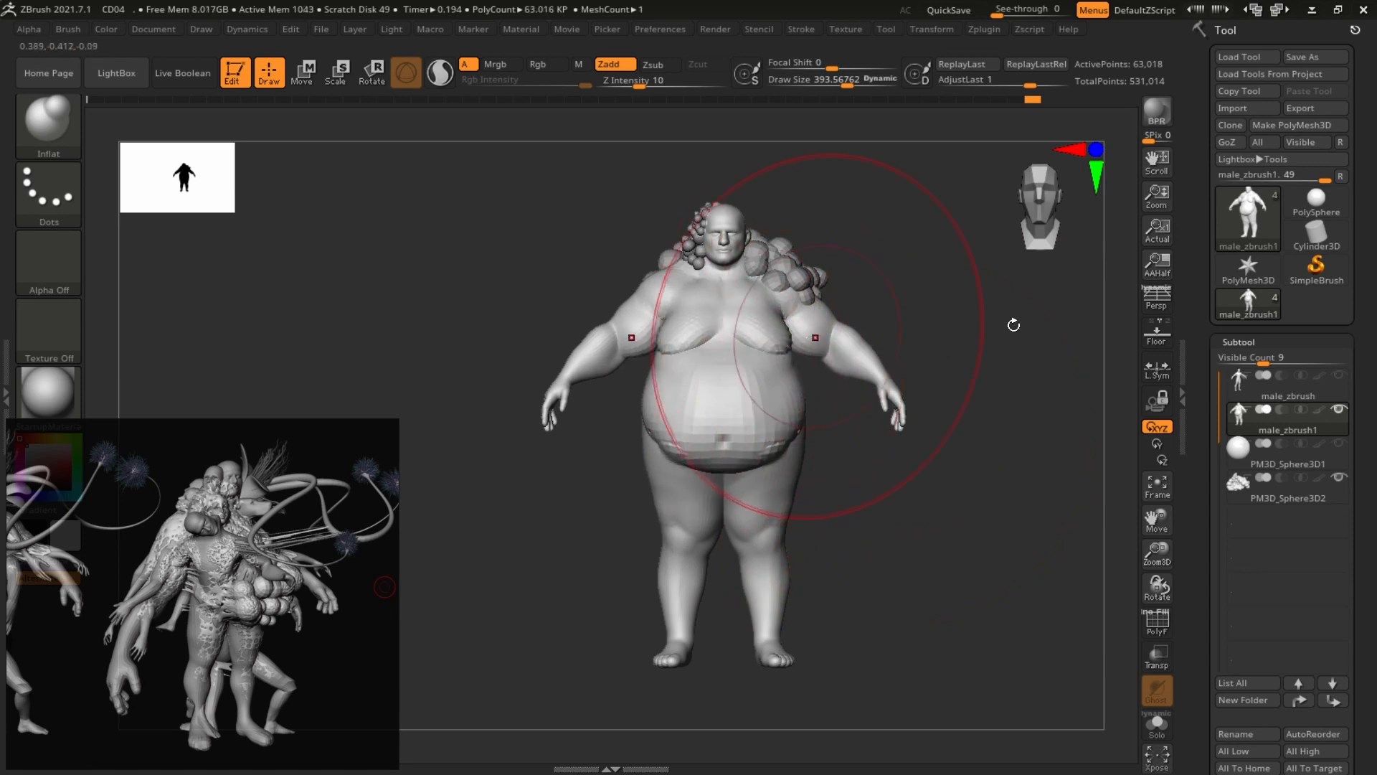
# Inflate the figure's chest and torso symmetrically with a broad Inflat stroke, checking the form from the back and front.
pyautogui.moveTo(1013, 325); pyautogui.dragTo(822, 456)
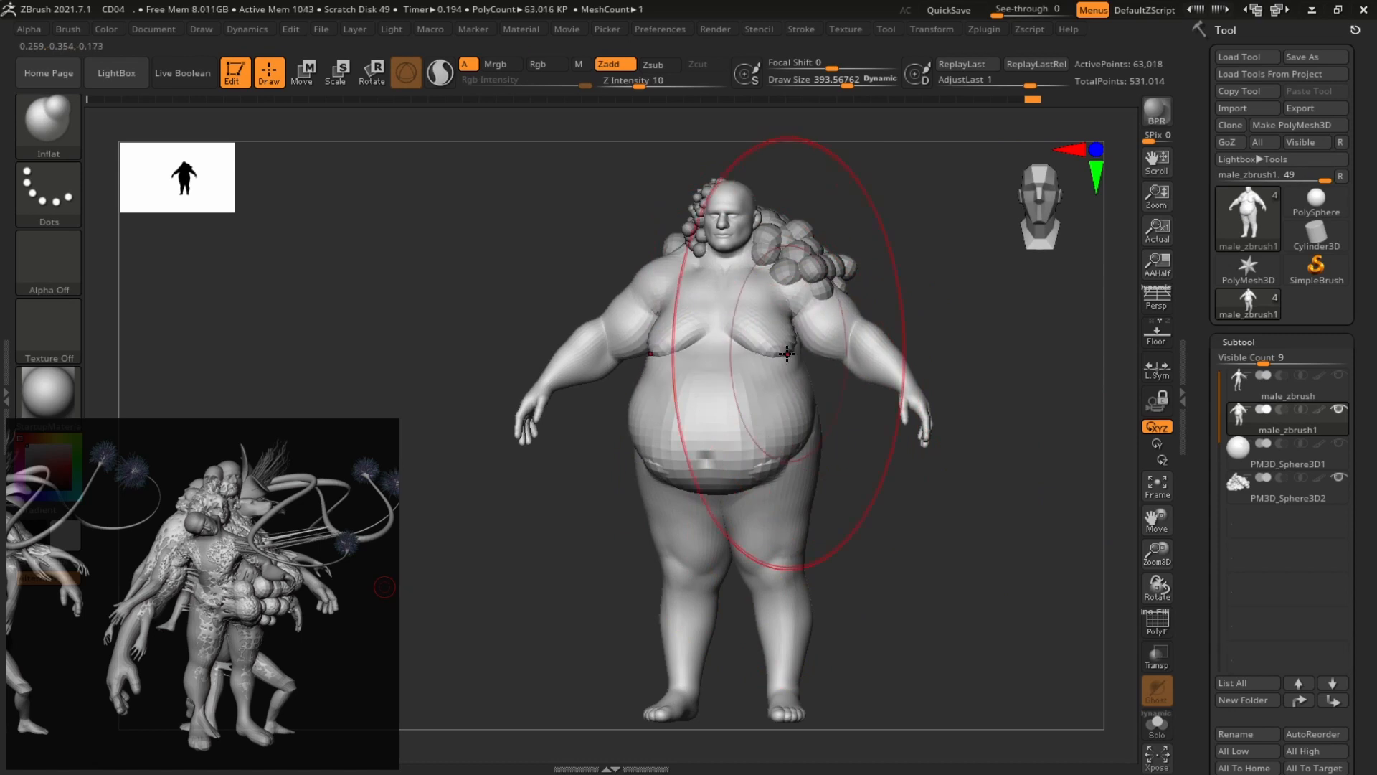
pyautogui.moveTo(751, 316); pyautogui.dragTo(721, 358)
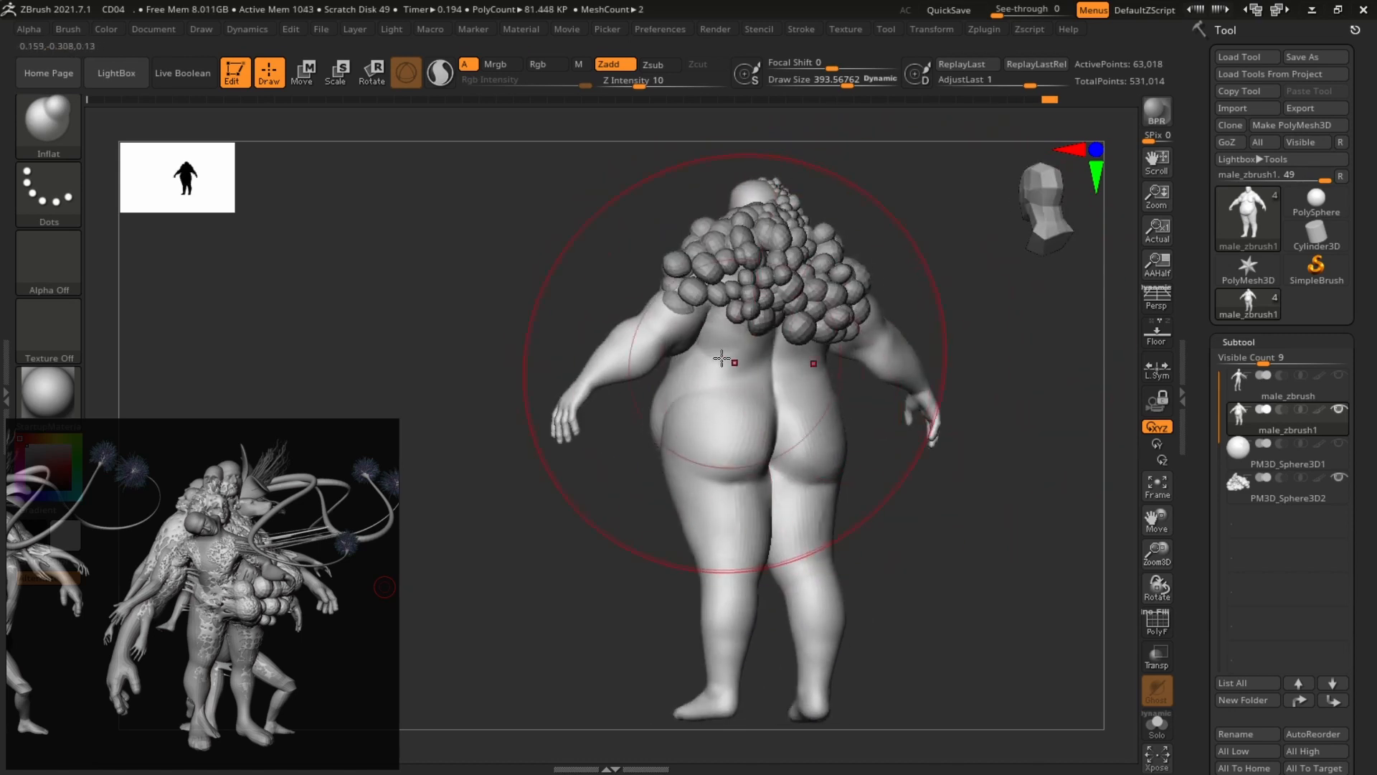
pyautogui.moveTo(759, 369); pyautogui.dragTo(902, 369, button='right')
pyautogui.moveTo(904, 367); pyautogui.dragTo(908, 362)
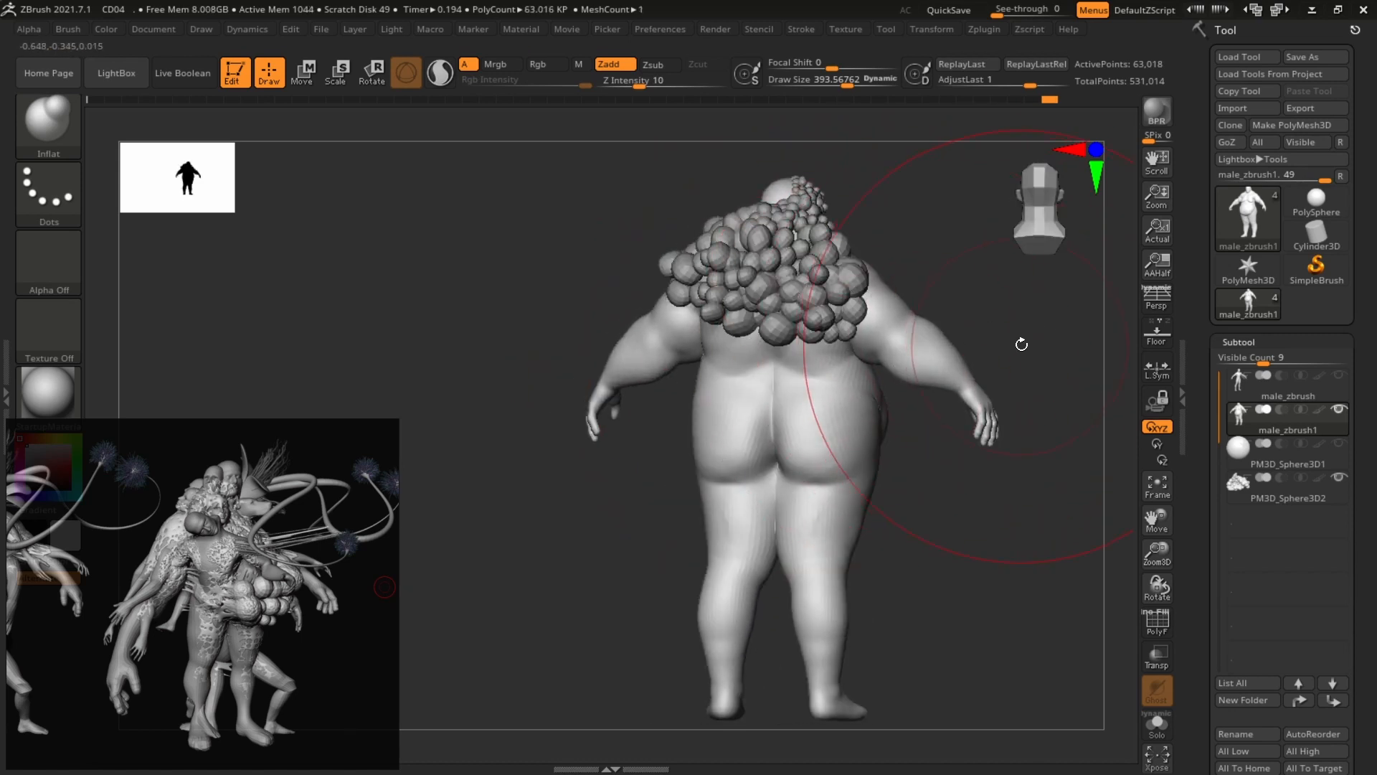
pyautogui.moveTo(1021, 344); pyautogui.dragTo(516, 390)
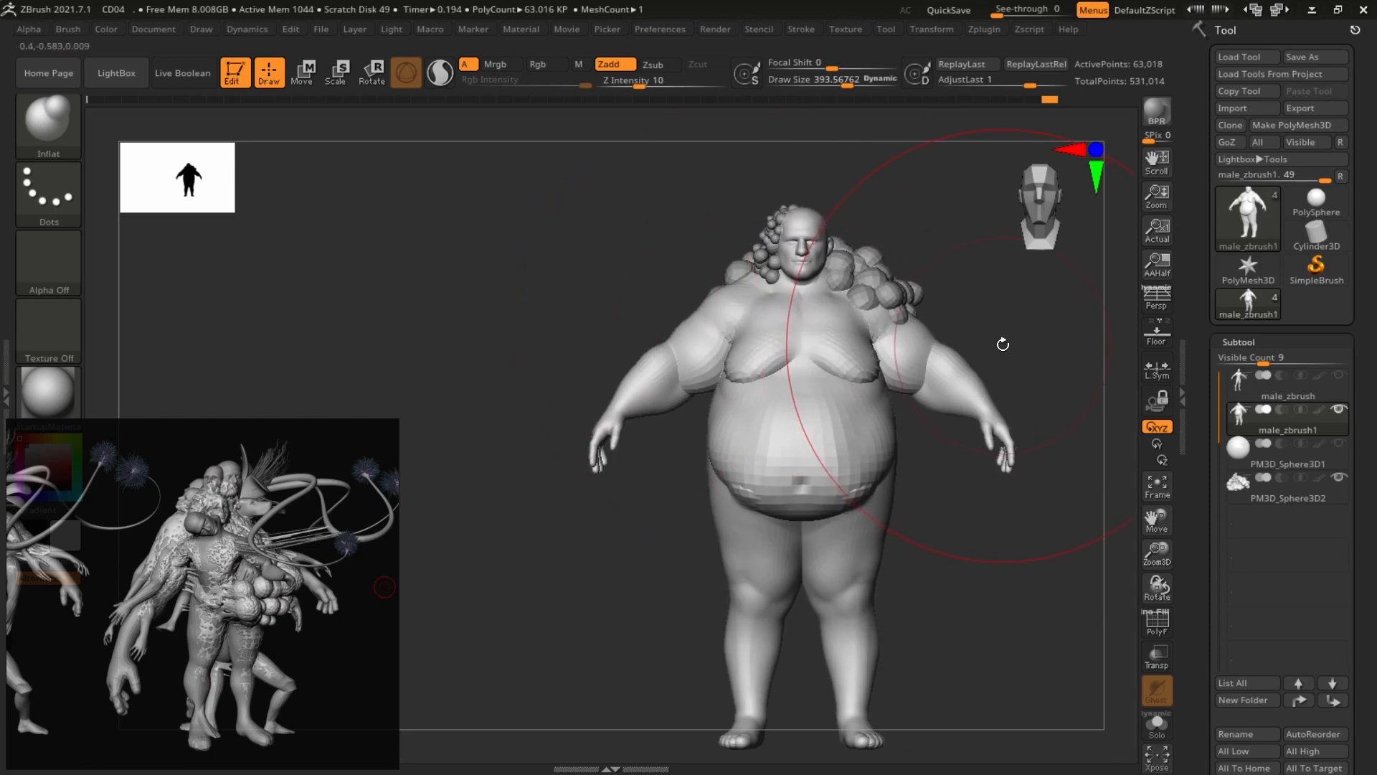
pyautogui.moveTo(1002, 344)
pyautogui.keyDown('ctrl'); pyautogui.mouseDown()
pyautogui.moveTo(1024, 344)
pyautogui.moveTo(983, 339)
pyautogui.mouseUp(); pyautogui.keyUp('ctrl')
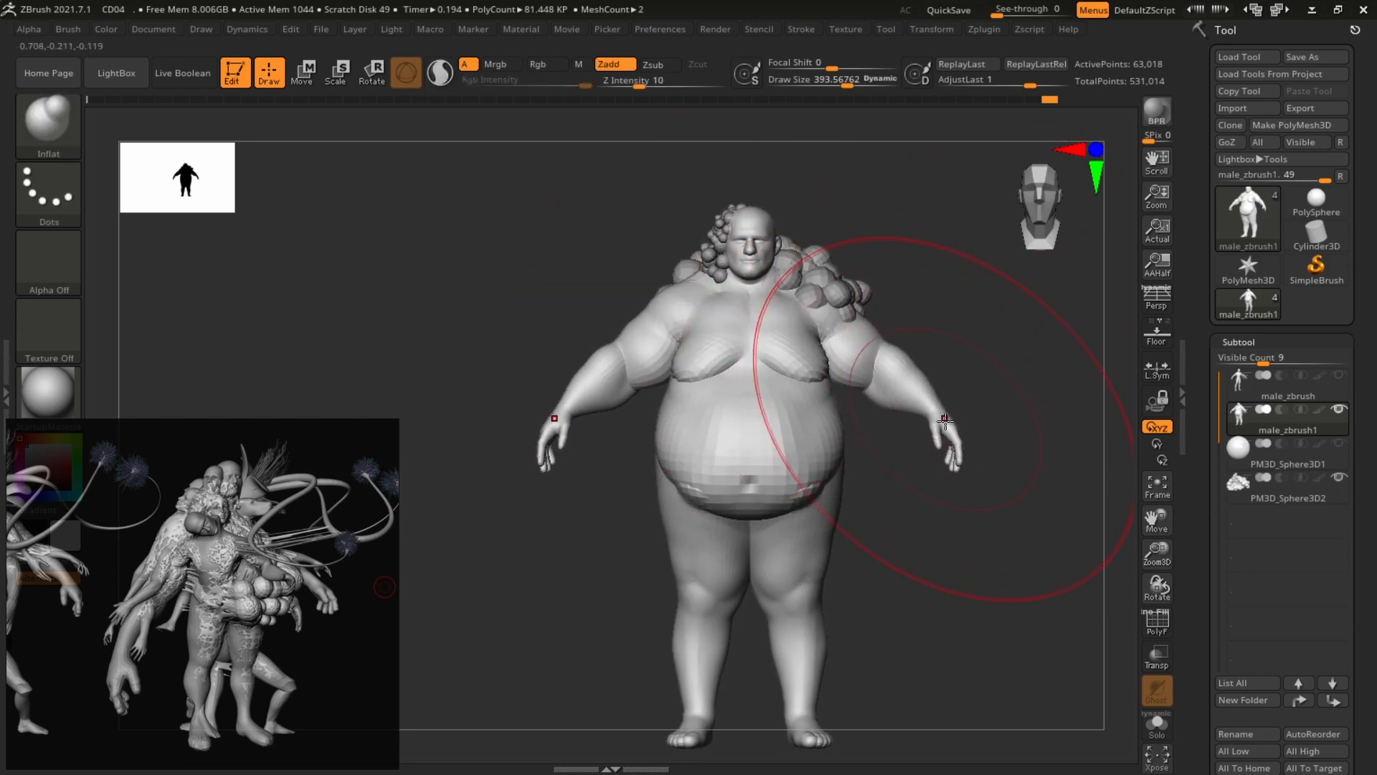
# Try to inflate the forearms and hands with the Inflat brush and undo the stroke.
pyautogui.moveTo(944, 421); pyautogui.dragTo(958, 430)
pyautogui.moveTo(1048, 428)
pyautogui.keyDown('alt'); pyautogui.mouseDown()
pyautogui.moveTo(993, 366)
pyautogui.moveTo(1160, 393)
pyautogui.moveTo(1039, 403)
pyautogui.mouseUp(); pyautogui.keyUp('alt')
pyautogui.hotkey('ctrl', 'z')
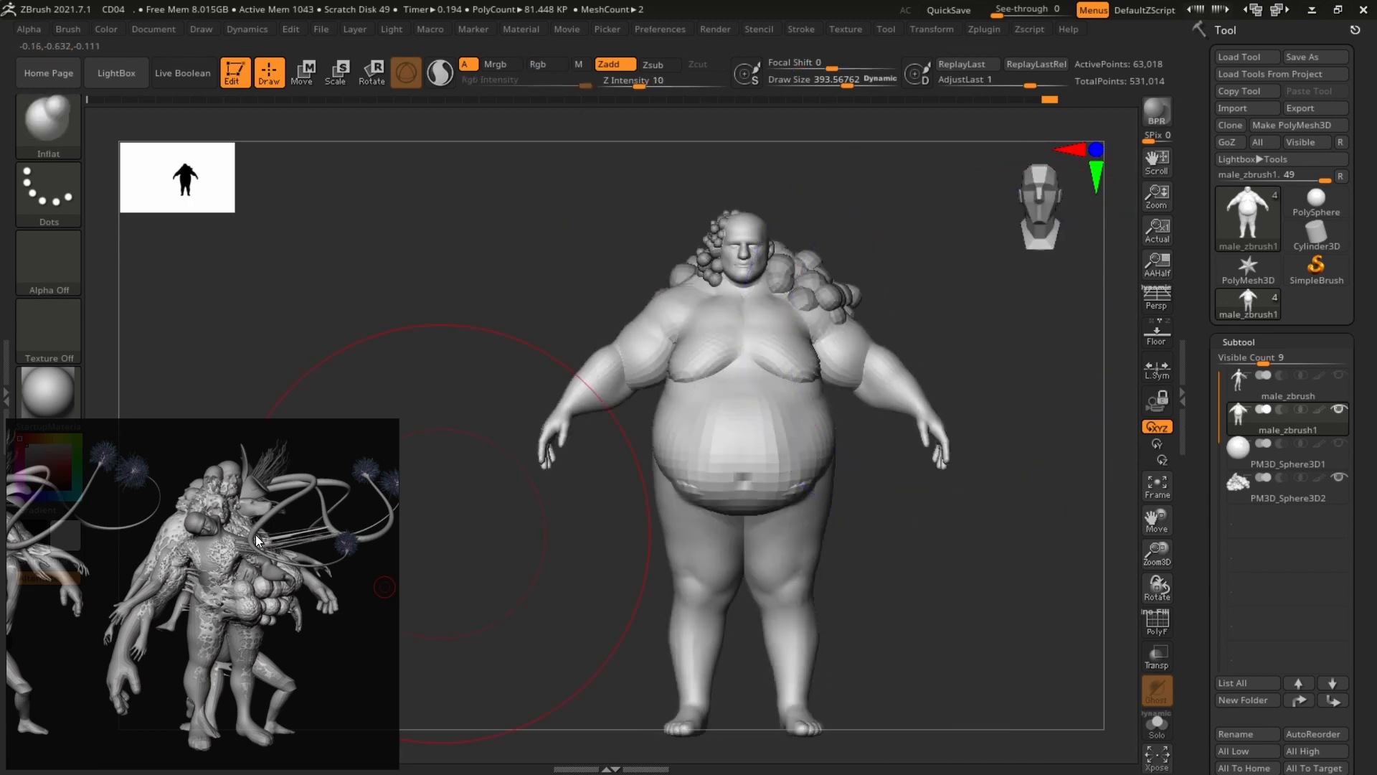
# Inflate the legs around the knees and shins with the large Inflat brush to give them more bulk.
pyautogui.moveTo(1013, 348); pyautogui.dragTo(1001, 349)
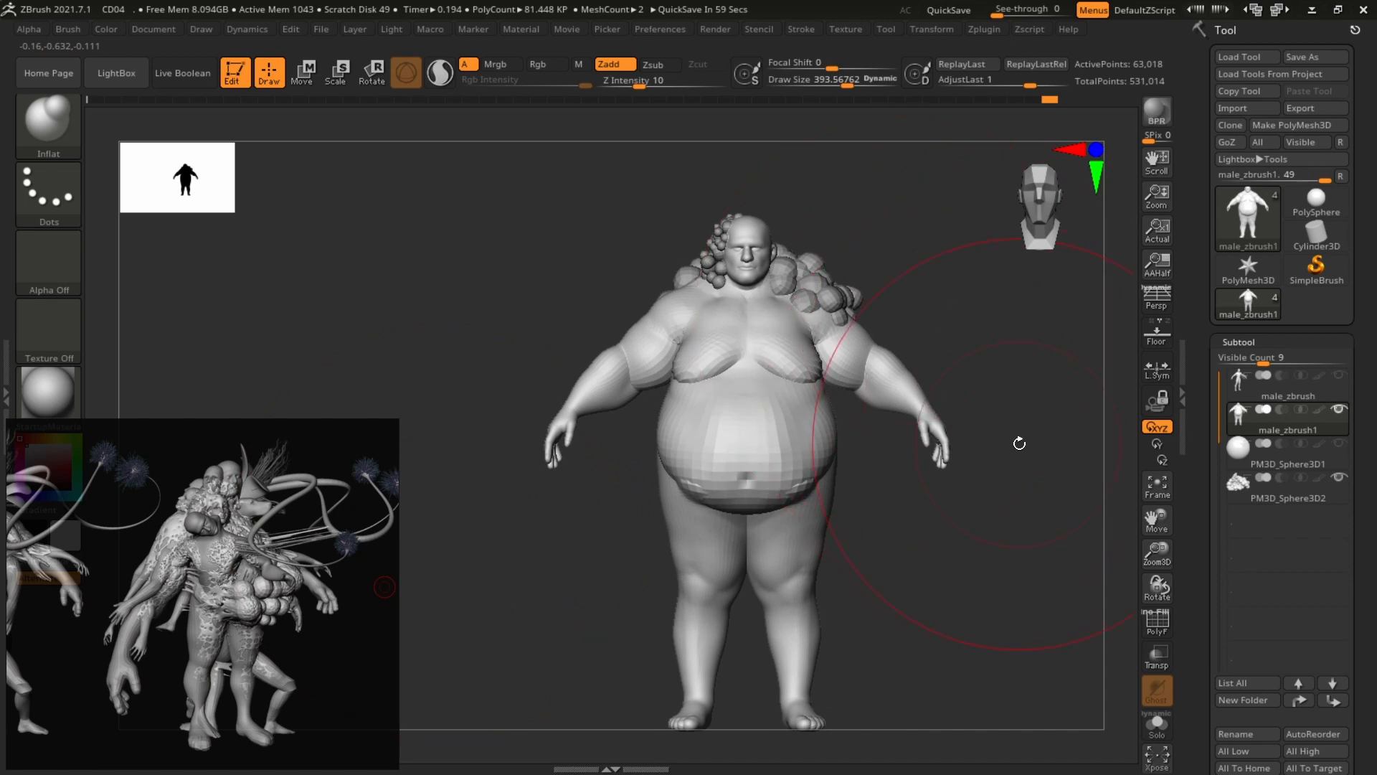
pyautogui.moveTo(1019, 443); pyautogui.dragTo(984, 418)
pyautogui.keyDown('alt'); pyautogui.moveTo(975, 525); pyautogui.dragTo(970, 502); pyautogui.keyUp('alt')
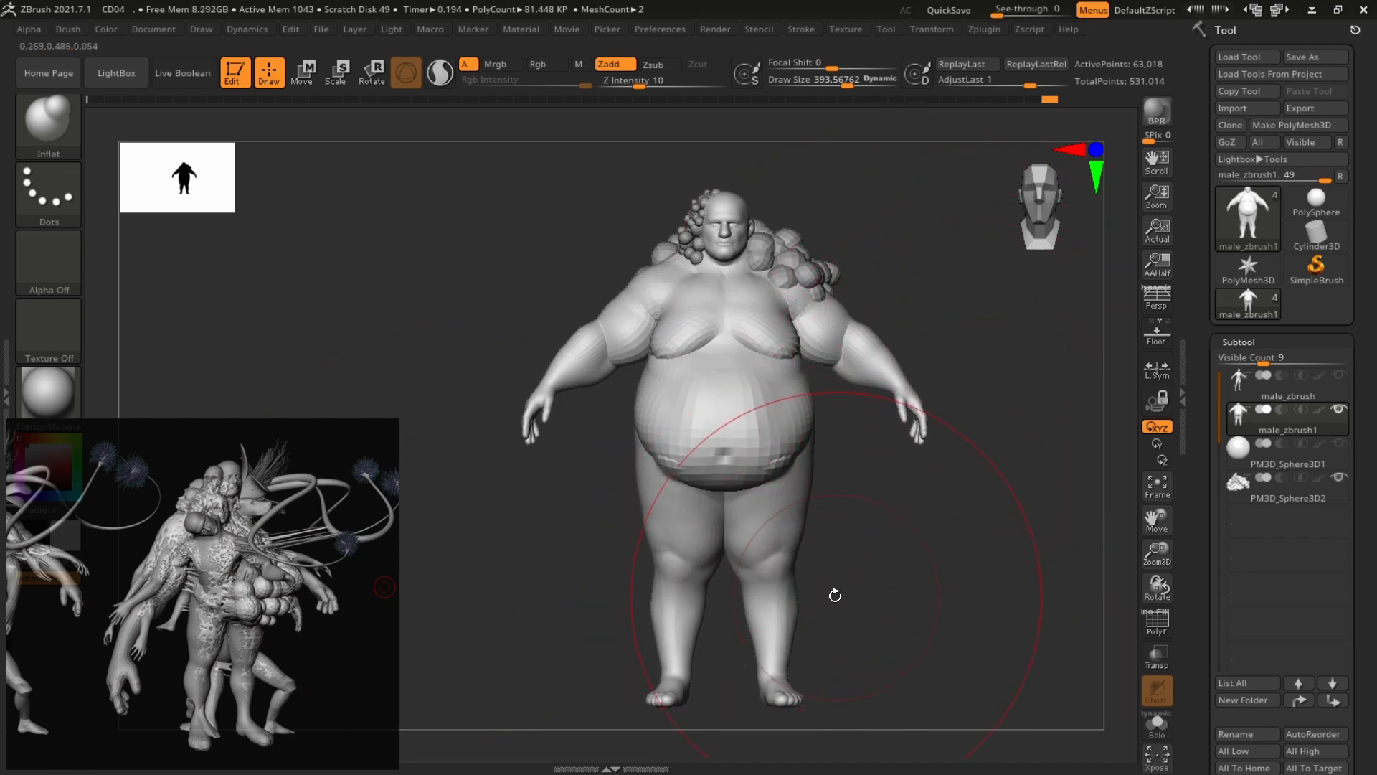
pyautogui.moveTo(783, 567); pyautogui.dragTo(780, 513)
pyautogui.moveTo(897, 571); pyautogui.dragTo(825, 624)
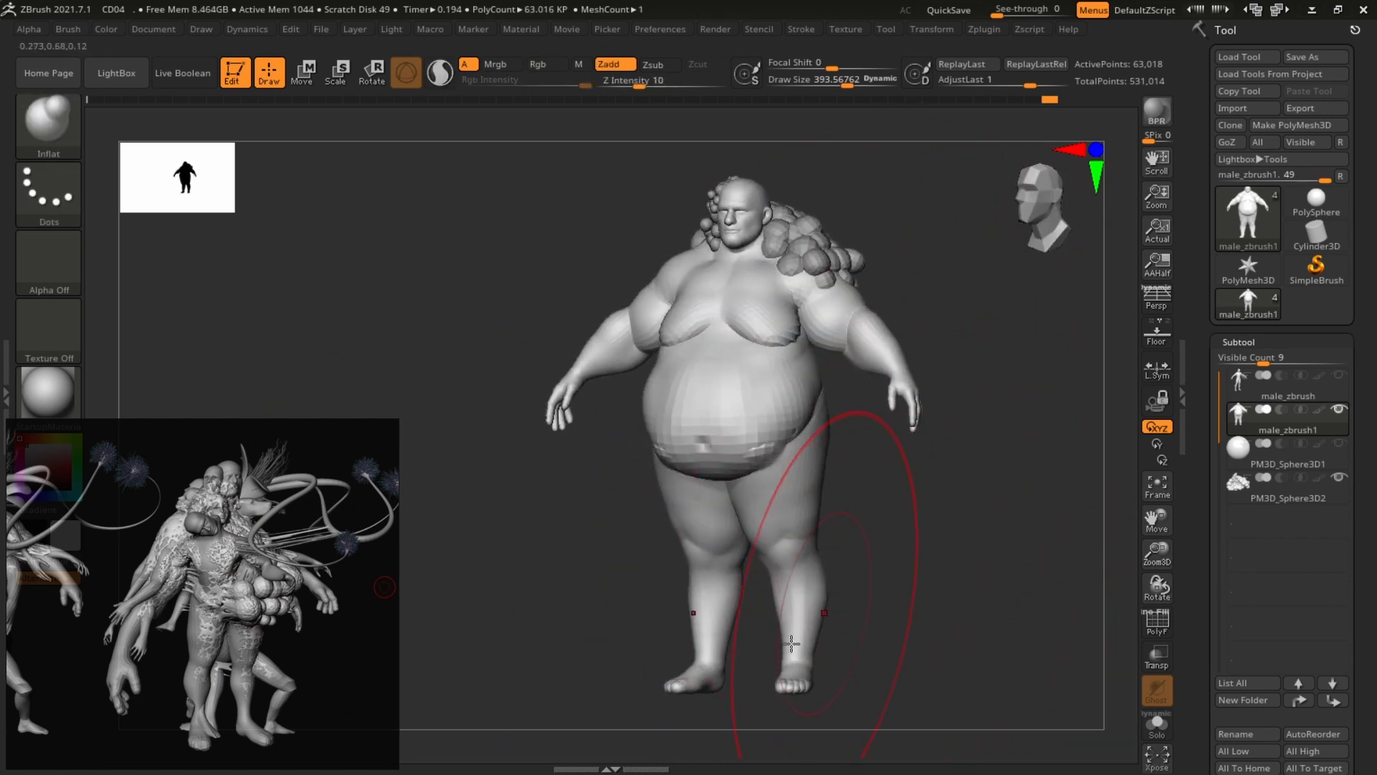
pyautogui.moveTo(935, 619)
pyautogui.mouseDown()
pyautogui.moveTo(909, 656)
pyautogui.moveTo(873, 614)
pyautogui.mouseUp()
pyautogui.moveTo(938, 581)
pyautogui.keyDown('shift'); pyautogui.mouseDown()
pyautogui.moveTo(916, 575)
pyautogui.moveTo(889, 594)
pyautogui.mouseUp(); pyautogui.keyUp('shift')
# Set the draw size to about 251 and smooth the front of the knees and thighs.
pyautogui.press('s')
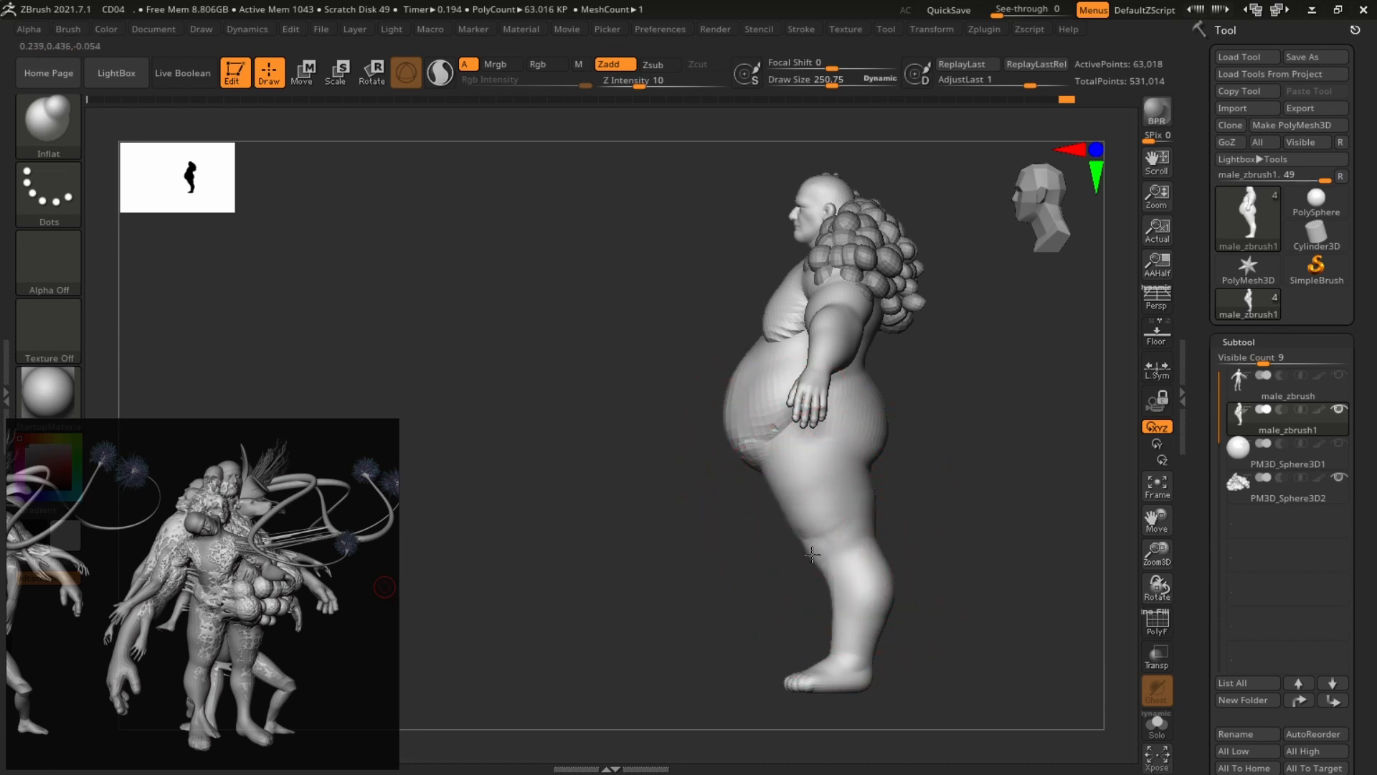
pyautogui.keyDown('shift'); pyautogui.moveTo(957, 504); pyautogui.dragTo(1047, 502); pyautogui.keyUp('shift')
pyautogui.press('shift')
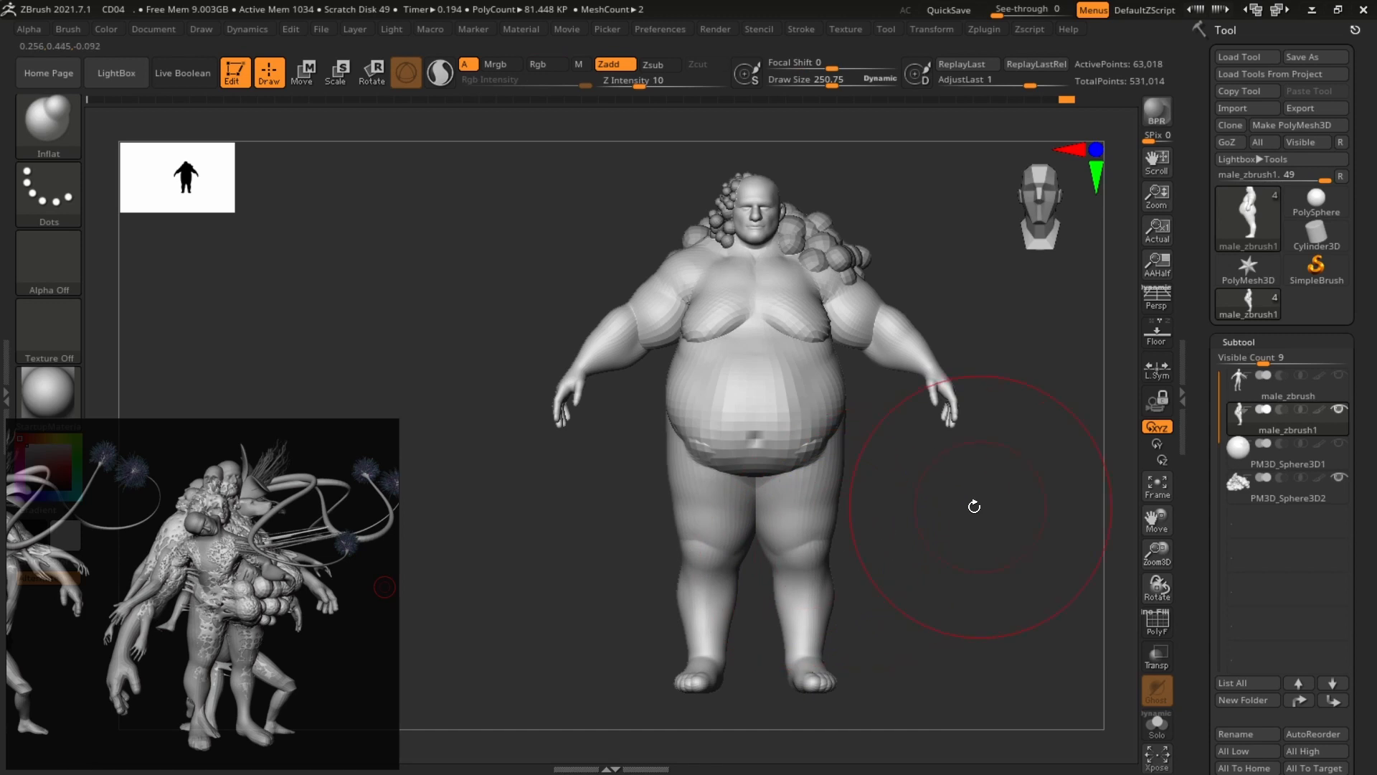
pyautogui.keyDown('shift'); pyautogui.moveTo(812, 556); pyautogui.dragTo(816, 546); pyautogui.keyUp('shift')
pyautogui.keyDown('shift'); pyautogui.moveTo(818, 481); pyautogui.dragTo(815, 502); pyautogui.keyUp('shift')
# Reshape the lower legs and feet with the Move brush at a draw size of about 357, shortening the legs.
pyautogui.moveTo(1014, 476)
pyautogui.keyDown('alt'); pyautogui.mouseDown()
pyautogui.moveTo(867, 473)
pyautogui.moveTo(1021, 464)
pyautogui.moveTo(1038, 483)
pyautogui.moveTo(1030, 473)
pyautogui.moveTo(1148, 477)
pyautogui.moveTo(1027, 476)
pyautogui.moveTo(1037, 486)
pyautogui.moveTo(832, 563)
pyautogui.moveTo(956, 497)
pyautogui.moveTo(933, 530)
pyautogui.mouseUp(); pyautogui.keyUp('alt')
pyautogui.press('b')
pyautogui.press('m')
pyautogui.press('v')
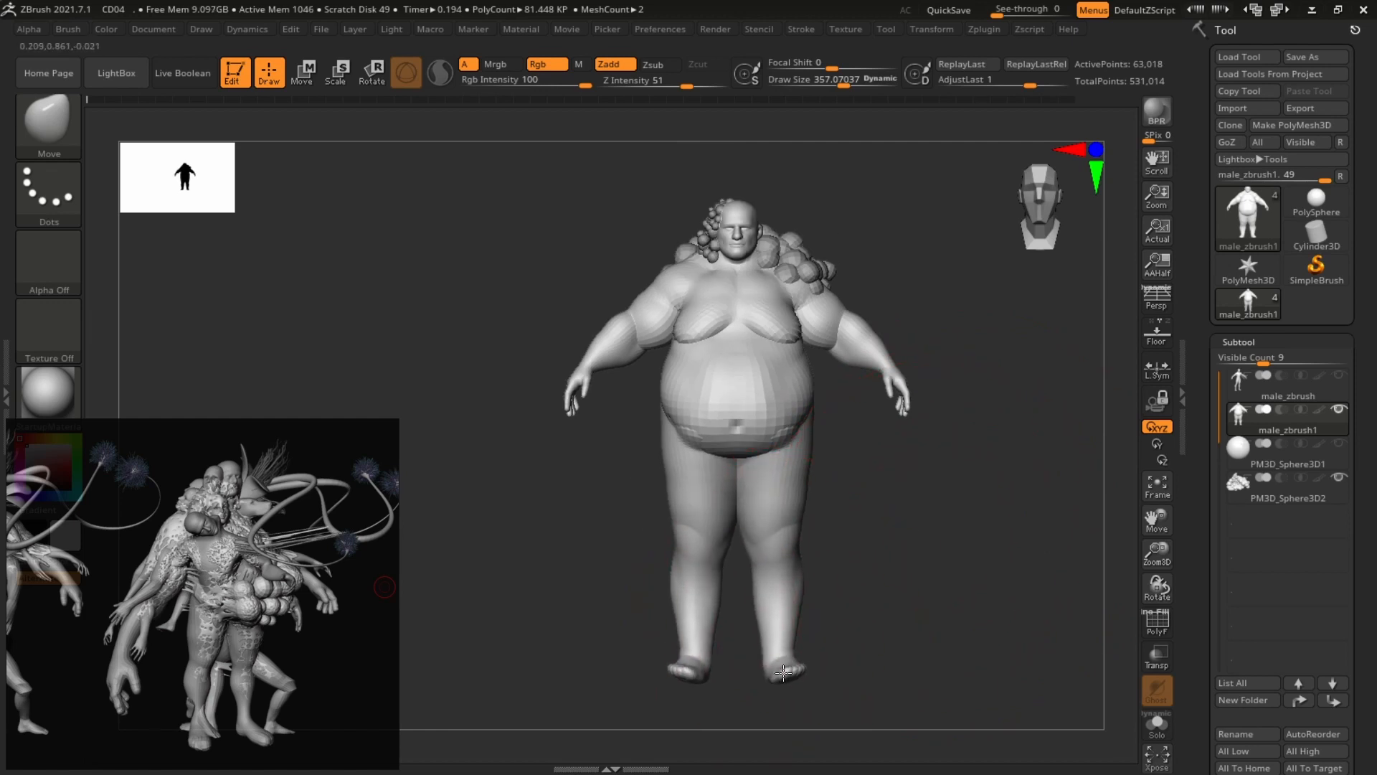
pyautogui.moveTo(783, 672); pyautogui.dragTo(783, 631)
pyautogui.moveTo(934, 544)
pyautogui.keyDown('alt'); pyautogui.mouseDown()
pyautogui.moveTo(901, 553)
pyautogui.moveTo(918, 553)
pyautogui.mouseUp(); pyautogui.keyUp('alt')
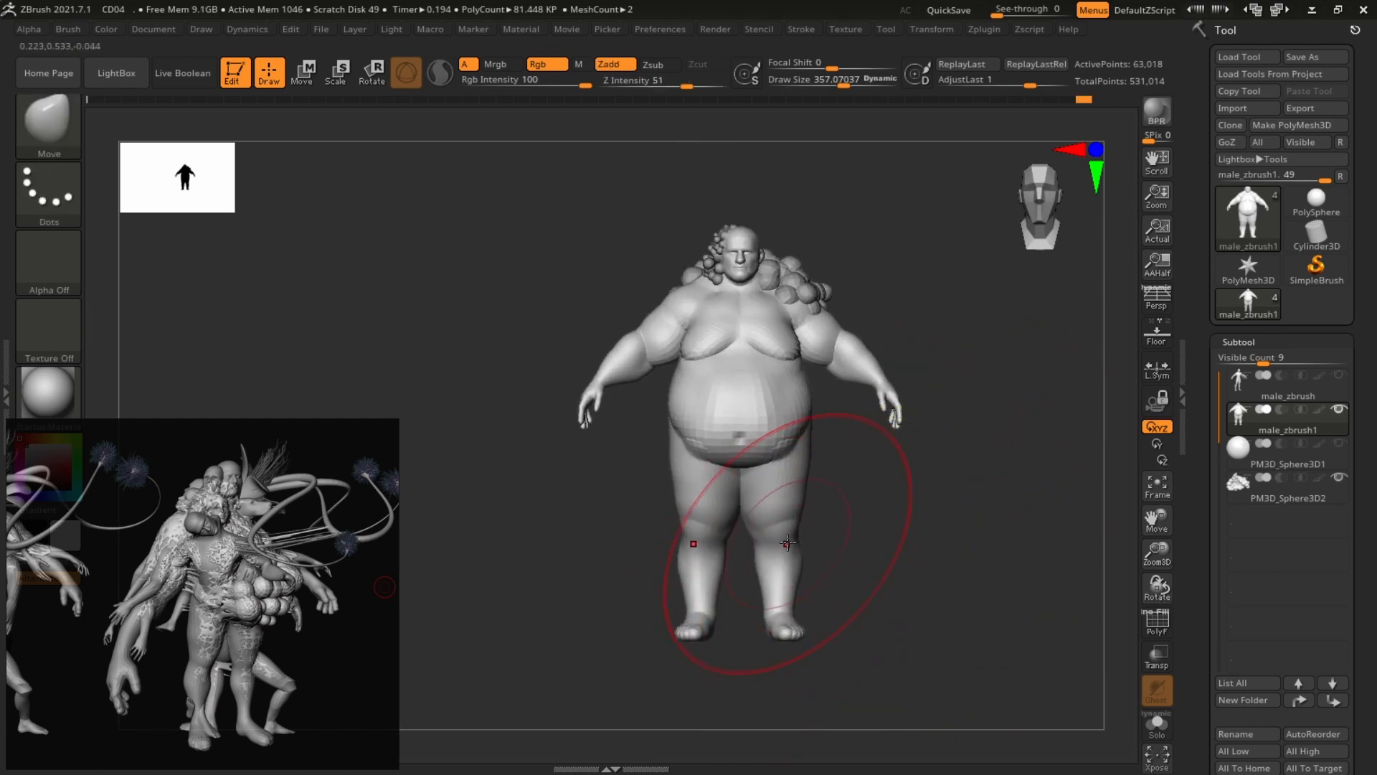
pyautogui.moveTo(792, 555); pyautogui.dragTo(796, 569)
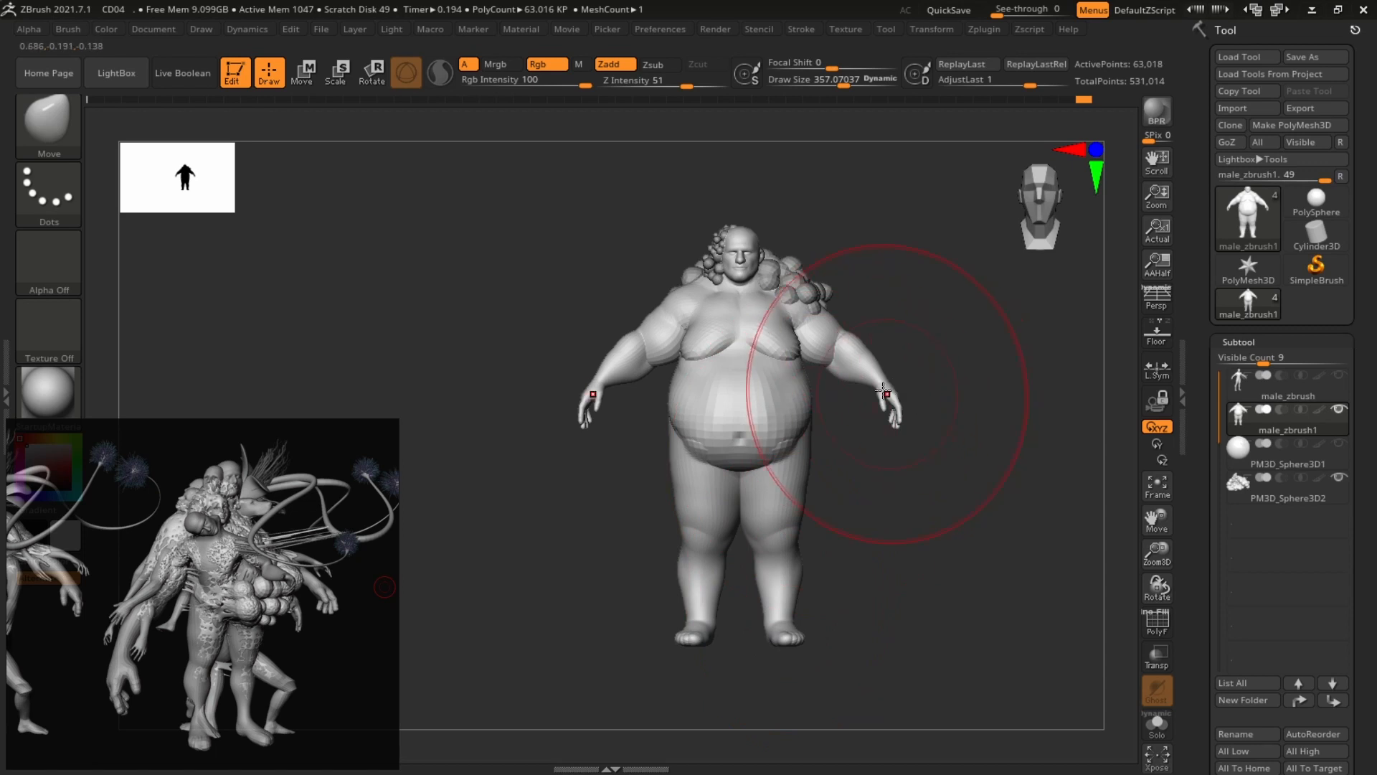
# Pull the forearms and hands downward and outward with the Move brush to lengthen the arms.
pyautogui.moveTo(863, 377); pyautogui.dragTo(892, 419)
pyautogui.keyDown('alt'); pyautogui.moveTo(980, 363); pyautogui.dragTo(913, 423); pyautogui.keyUp('alt')
pyautogui.keyDown('alt'); pyautogui.moveTo(999, 406); pyautogui.dragTo(1039, 429); pyautogui.keyUp('alt')
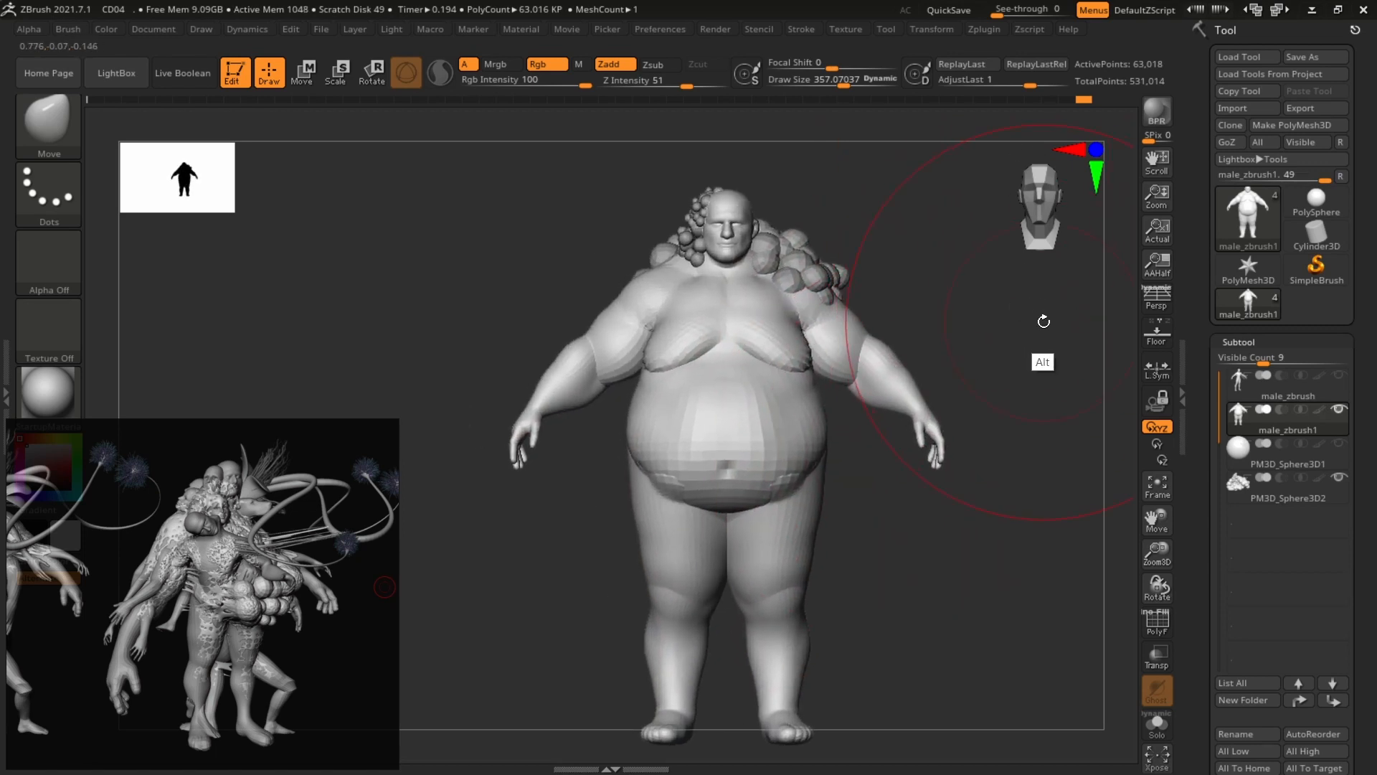
# Shrink the reference image, leave a canvas snapshot of the figure and roll the live model's history back beside it for comparison.
pyautogui.moveTo(398, 420); pyautogui.dragTo(209, 548)
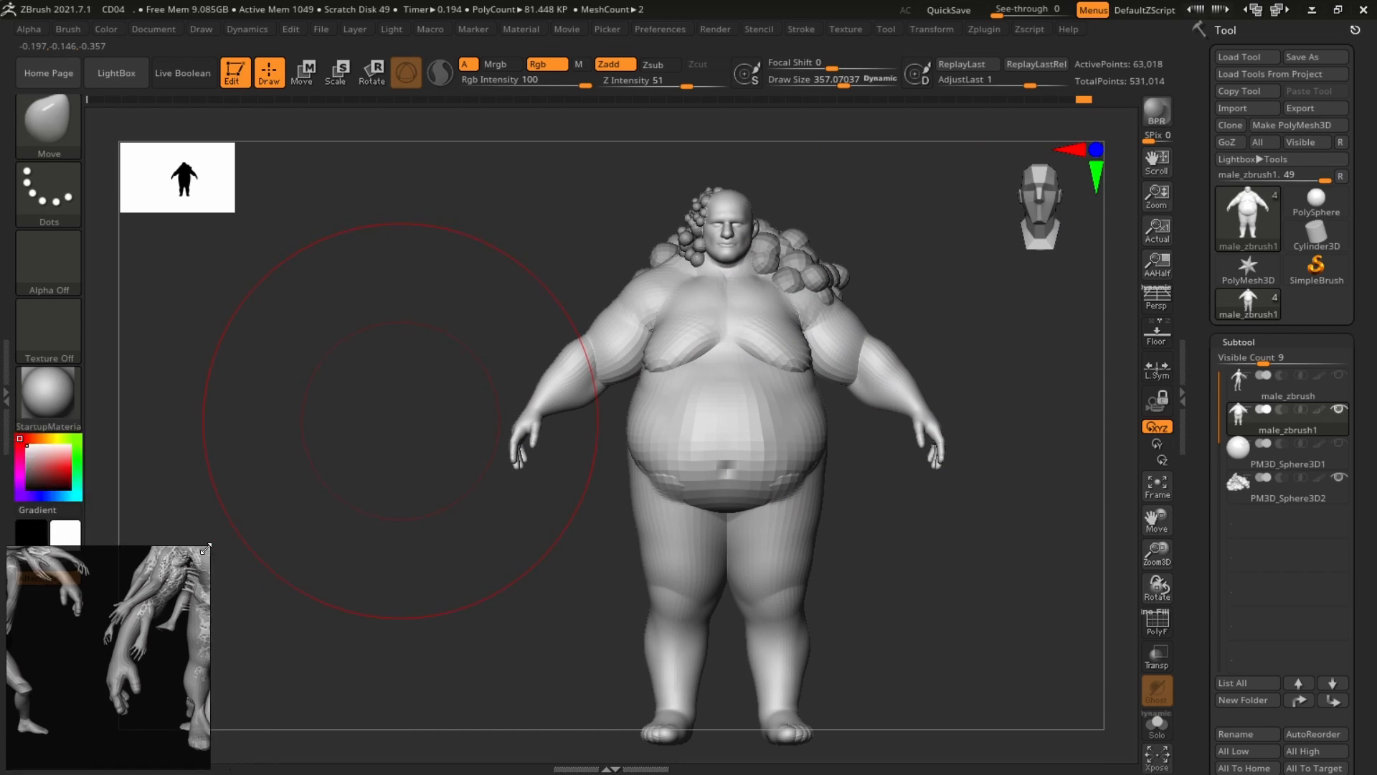
pyautogui.moveTo(1094, 462); pyautogui.dragTo(1040, 452)
pyautogui.keyDown('alt'); pyautogui.moveTo(1040, 452); pyautogui.dragTo(1118, 461); pyautogui.keyUp('alt')
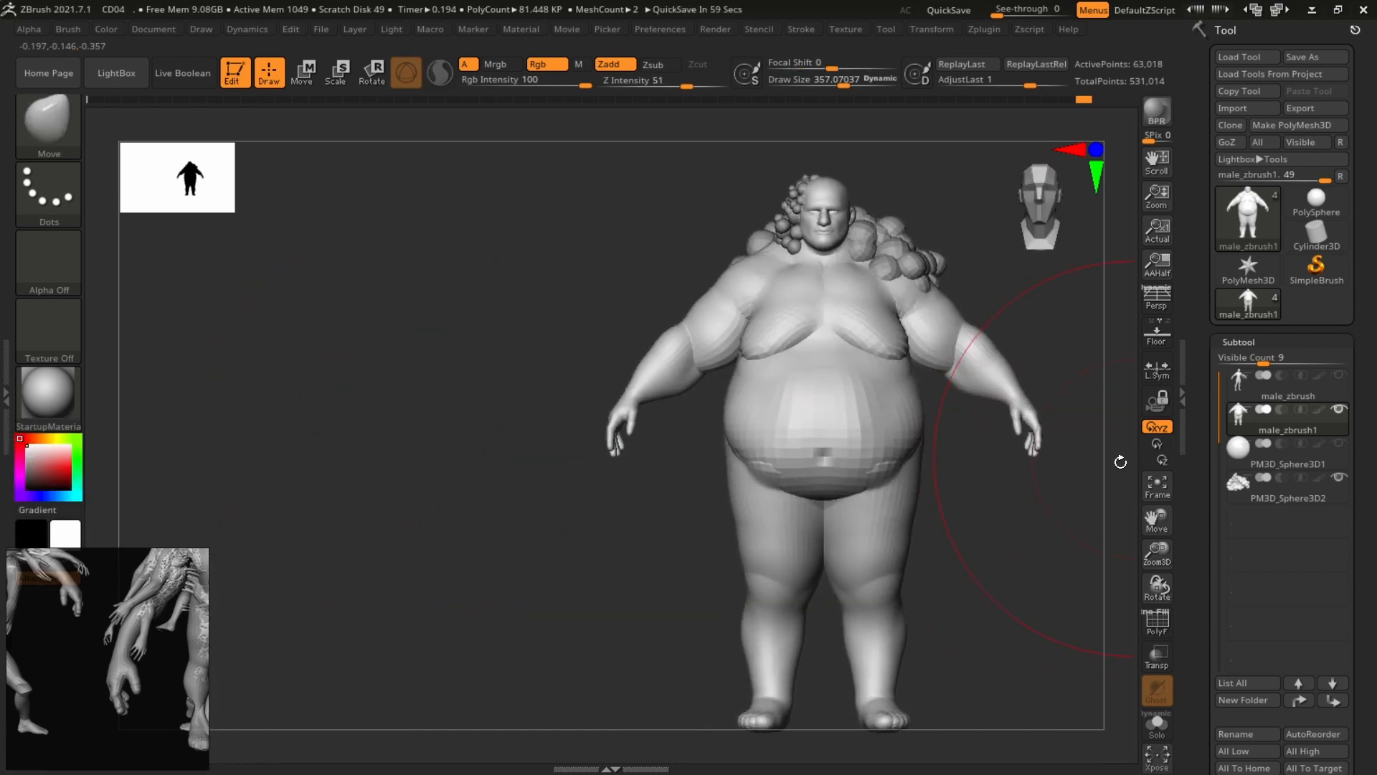
pyautogui.hotkey('shift', 's')
pyautogui.keyDown('alt'); pyautogui.moveTo(1077, 508); pyautogui.dragTo(673, 531); pyautogui.keyUp('alt')
pyautogui.moveTo(1077, 101)
pyautogui.mouseDown()
pyautogui.moveTo(763, 158)
pyautogui.moveTo(1038, 127)
pyautogui.mouseUp()
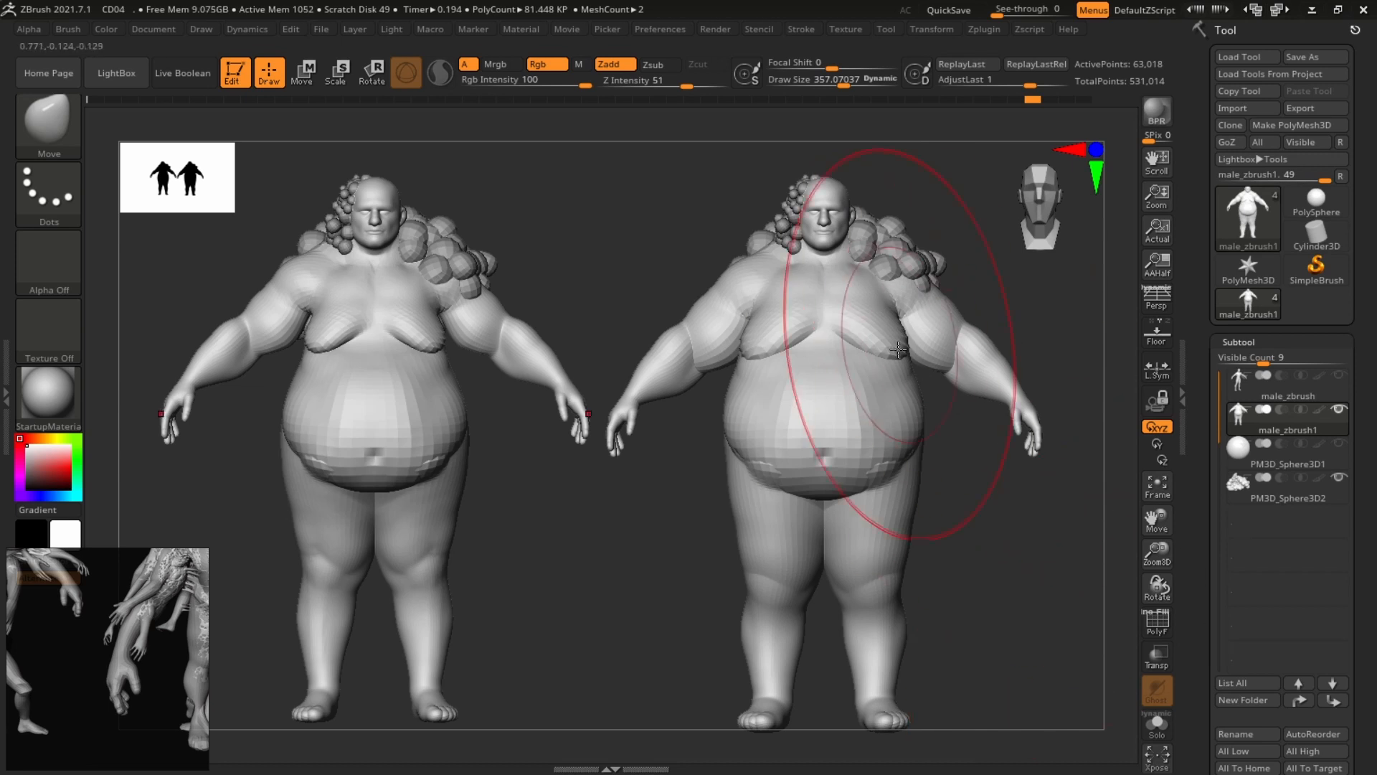
# Set the Move brush's draw size to about 251 while comparing the live model with the snapshot.
pyautogui.press('s')
pyautogui.moveTo(889, 354); pyautogui.dragTo(876, 355)
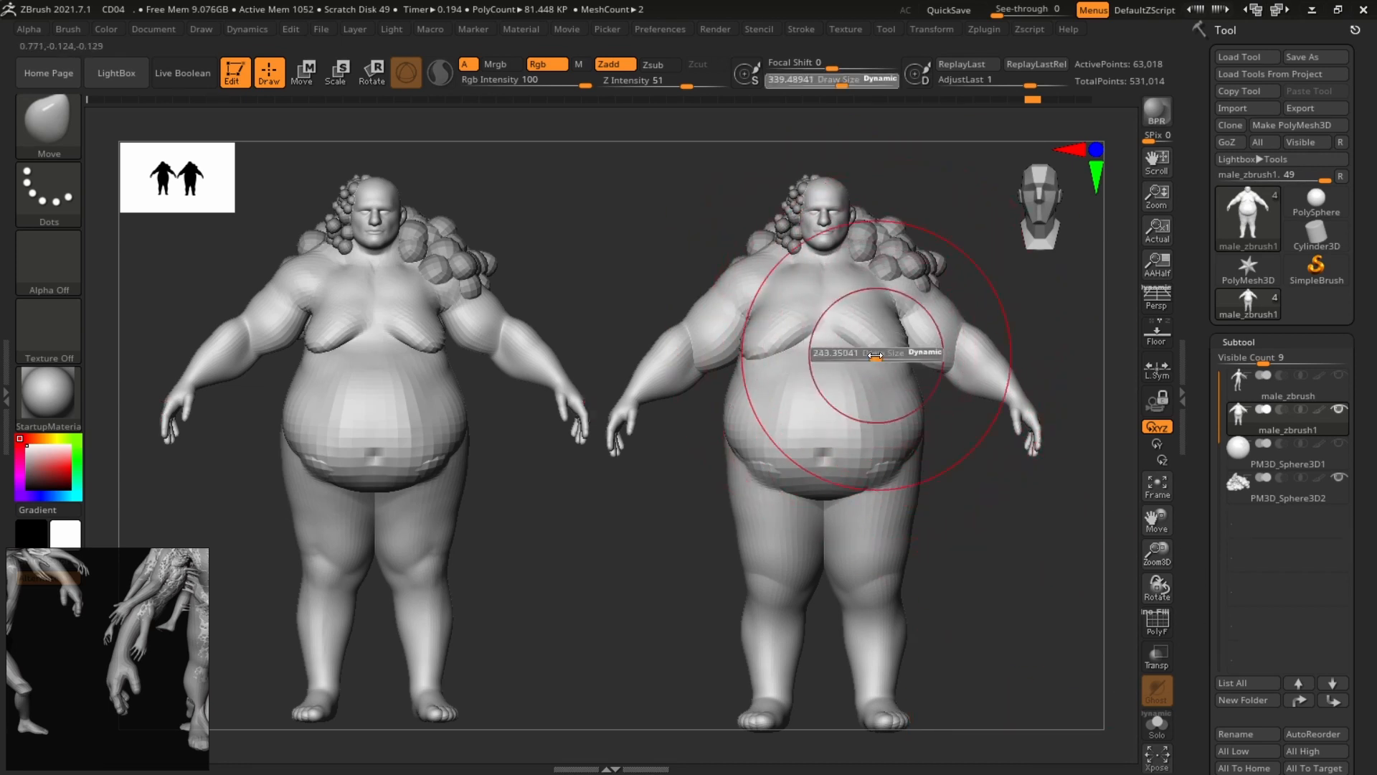
pyautogui.moveTo(1004, 508)
pyautogui.mouseDown()
pyautogui.moveTo(951, 535)
pyautogui.moveTo(996, 516)
pyautogui.mouseUp()
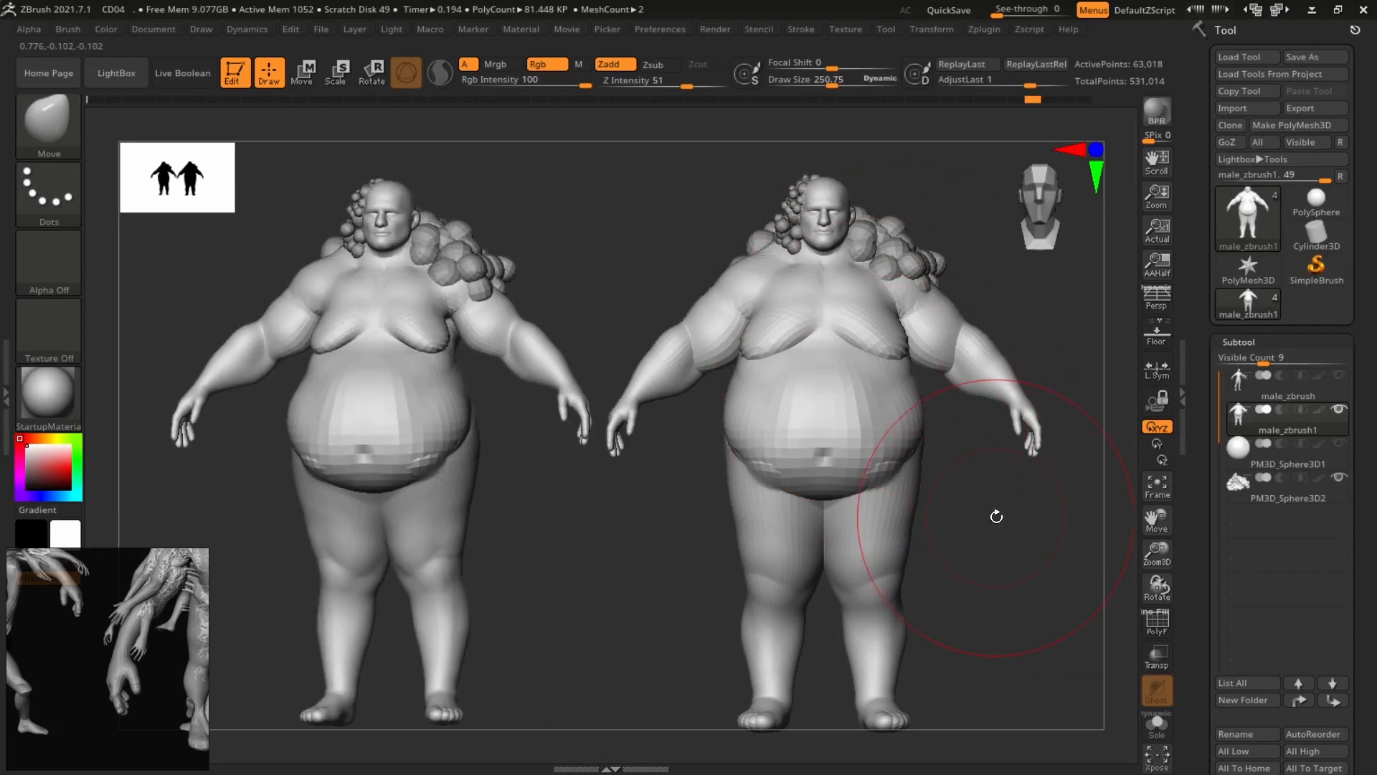
# Clear the snapshot from the canvas and step the model's sculpt history forward.
pyautogui.press('ctrl')
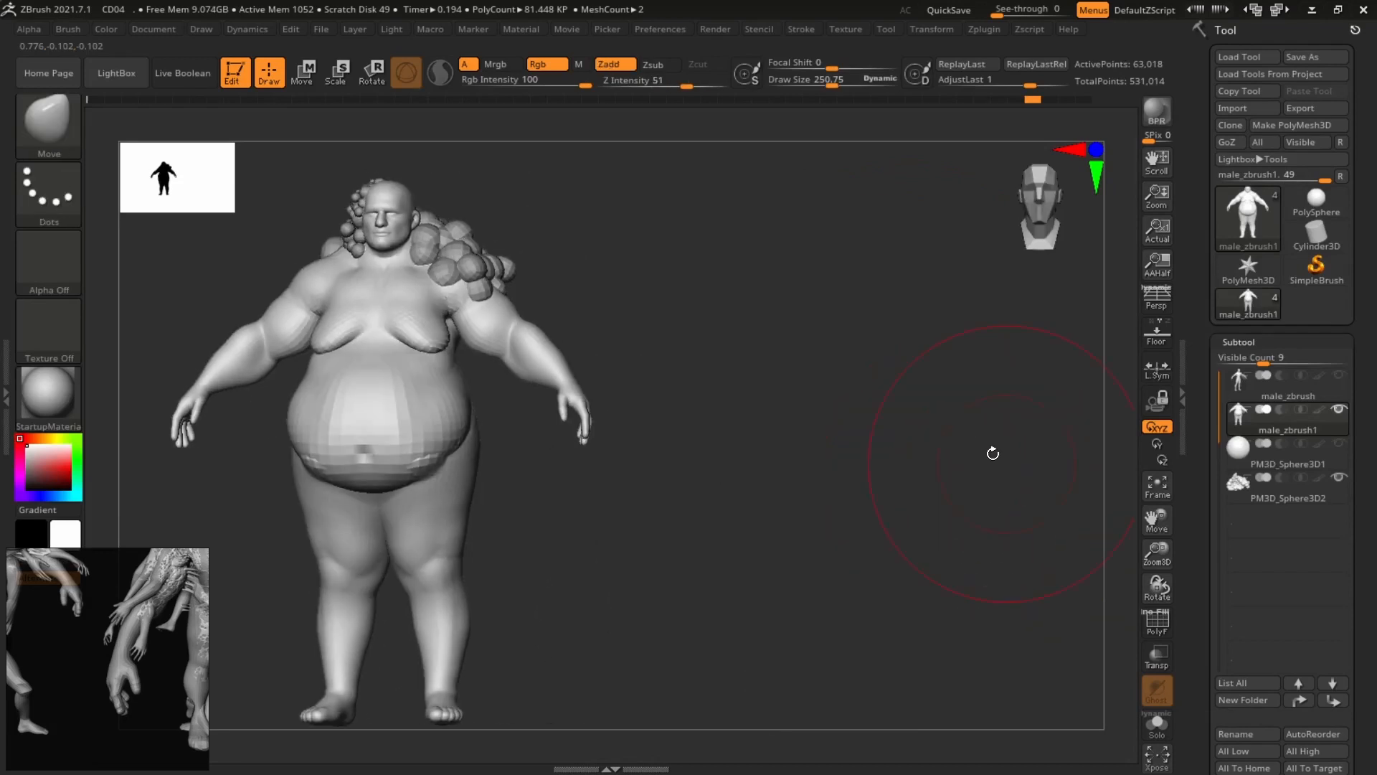
pyautogui.moveTo(830, 378)
pyautogui.mouseDown()
pyautogui.moveTo(1087, 96)
pyautogui.moveTo(1026, 102)
pyautogui.moveTo(1050, 107)
pyautogui.mouseUp()
pyautogui.press('shift')
pyautogui.moveTo(985, 428)
pyautogui.keyDown('alt'); pyautogui.mouseDown()
pyautogui.moveTo(962, 393)
pyautogui.moveTo(1032, 408)
pyautogui.moveTo(676, 393)
pyautogui.mouseUp(); pyautogui.keyUp('alt')
# Set the draw size to about 124 and smooth the side of the torso and the belly fold.
pyautogui.press('s')
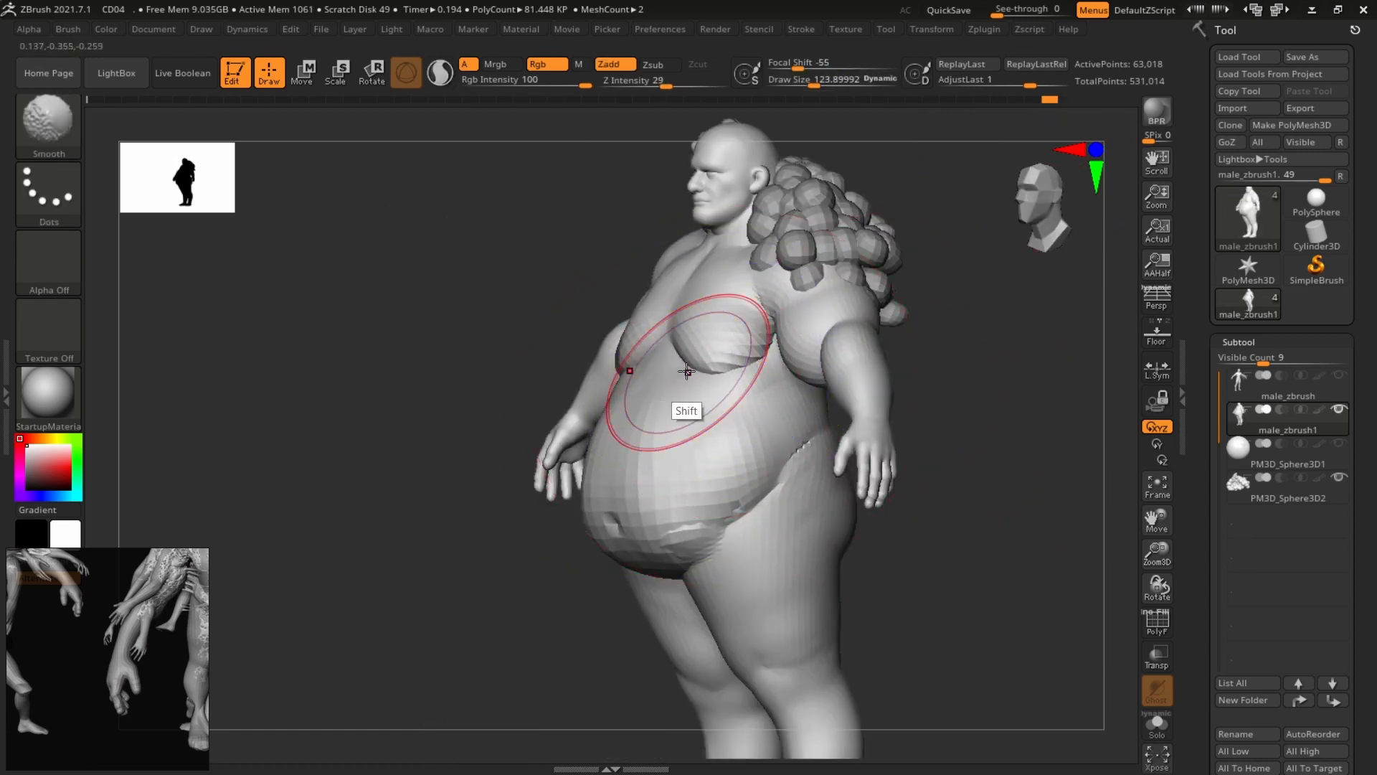
pyautogui.moveTo(932, 373)
pyautogui.keyDown('shift'); pyautogui.mouseDown()
pyautogui.moveTo(987, 363)
pyautogui.moveTo(951, 337)
pyautogui.mouseUp(); pyautogui.keyUp('shift')
pyautogui.moveTo(1054, 358)
pyautogui.mouseDown()
pyautogui.moveTo(975, 335)
pyautogui.moveTo(1018, 309)
pyautogui.mouseUp()
pyautogui.keyDown('shift'); pyautogui.moveTo(748, 415); pyautogui.dragTo(701, 443); pyautogui.keyUp('shift')
pyautogui.moveTo(954, 423)
pyautogui.keyDown('shift'); pyautogui.mouseDown()
pyautogui.moveTo(1027, 421)
pyautogui.moveTo(882, 412)
pyautogui.moveTo(1018, 341)
pyautogui.moveTo(972, 304)
pyautogui.moveTo(976, 344)
pyautogui.mouseUp(); pyautogui.keyUp('shift')
pyautogui.moveTo(977, 345); pyautogui.dragTo(882, 351)
# Adjust the draw size and pull the front of the belly outward with the Move brush.
pyautogui.press('s')
pyautogui.moveTo(776, 428); pyautogui.dragTo(793, 429)
pyautogui.moveTo(638, 488); pyautogui.dragTo(623, 482)
pyautogui.keyDown('alt'); pyautogui.moveTo(986, 459); pyautogui.dragTo(968, 402); pyautogui.keyUp('alt')
pyautogui.moveTo(968, 401)
pyautogui.mouseDown()
pyautogui.moveTo(997, 403)
pyautogui.moveTo(1062, 342)
pyautogui.mouseUp()
# Turn on perspective view and collapse the right-hand tray to widen the canvas around the framed figure.
pyautogui.press('p')
pyautogui.hotkey('shift', 'r')
pyautogui.keyDown('alt'); pyautogui.moveTo(1098, 387); pyautogui.dragTo(949, 399); pyautogui.keyUp('alt')
pyautogui.click(1182, 395)
pyautogui.keyDown('alt'); pyautogui.moveTo(1079, 418); pyautogui.dragTo(747, 452); pyautogui.keyUp('alt')
pyautogui.press('f')
# Leave canvas snapshots of the three-quarter and front views and show the live model from behind beside them.
pyautogui.hotkey('shift', 's')
pyautogui.moveTo(1068, 431); pyautogui.dragTo(889, 452)
pyautogui.hotkey('shift', 's')
pyautogui.keyDown('alt'); pyautogui.moveTo(1012, 495); pyautogui.dragTo(1284, 505); pyautogui.keyUp('alt')
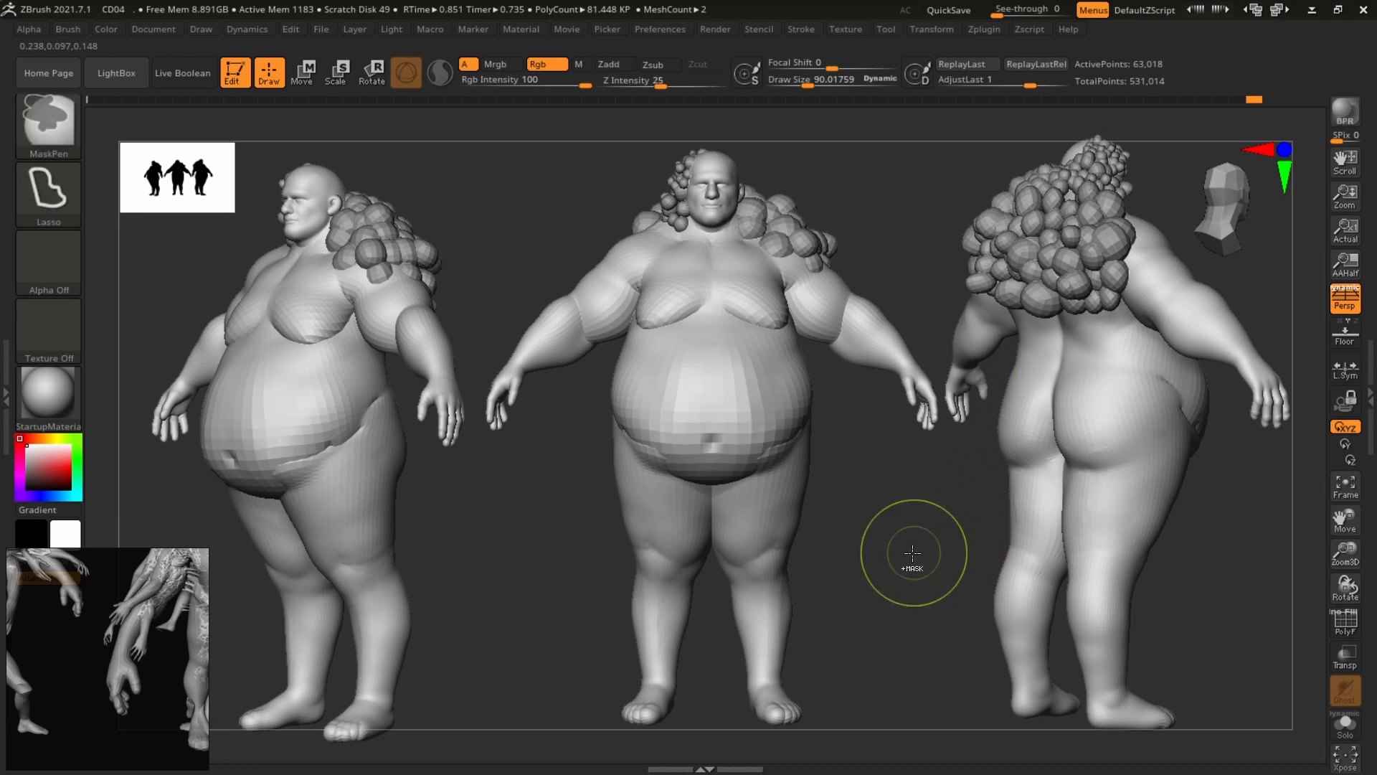
# Clear the snapshots from the canvas, then enlarge the reference image and reposition it to show the creature's oversized arm.
pyautogui.hotkey('ctrl', 'n')
pyautogui.moveTo(208, 547); pyautogui.dragTo(301, 472)
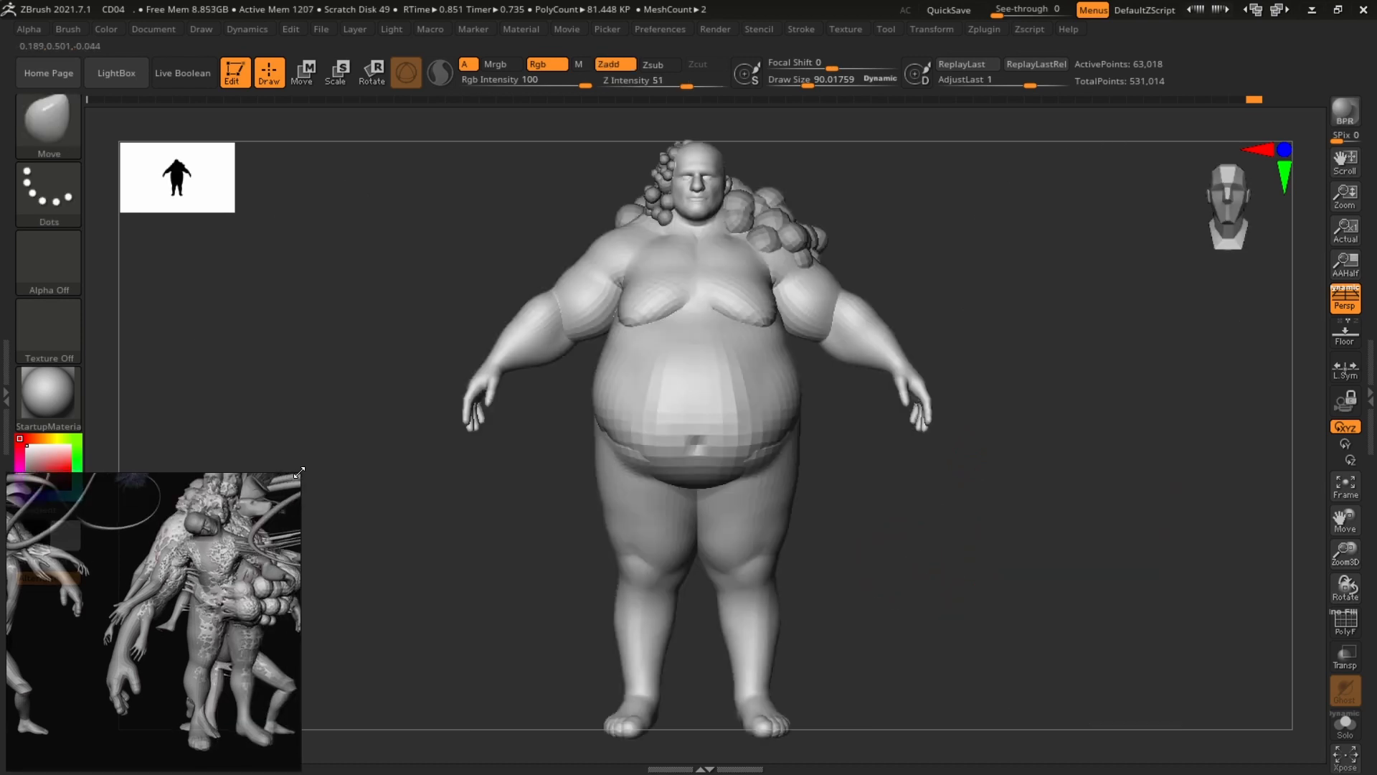
pyautogui.keyDown('alt'); pyautogui.moveTo(257, 553); pyautogui.dragTo(177, 578); pyautogui.keyUp('alt')
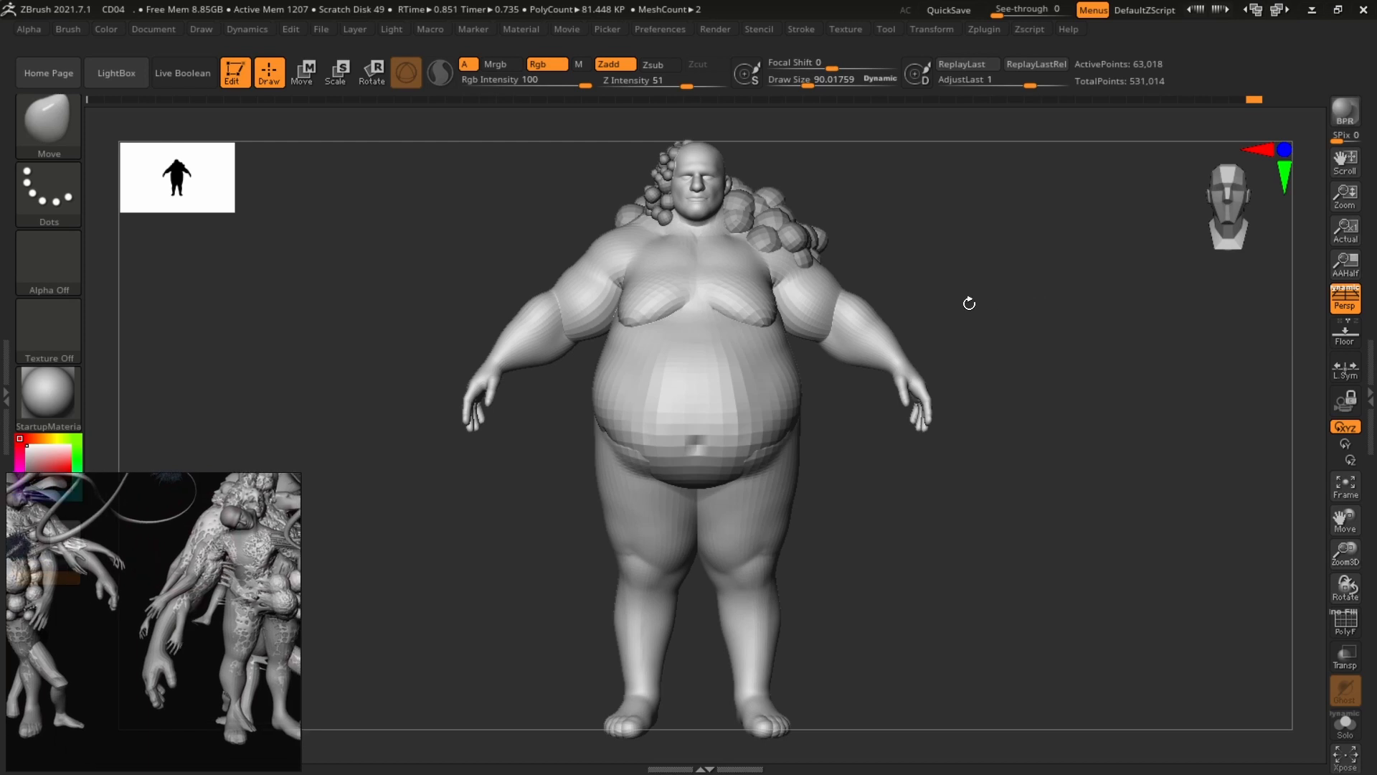
# Choose the IMM BParts insert brush and select its Male Full Arm part.
pyautogui.moveTo(968, 304); pyautogui.dragTo(1061, 336)
pyautogui.press('b')
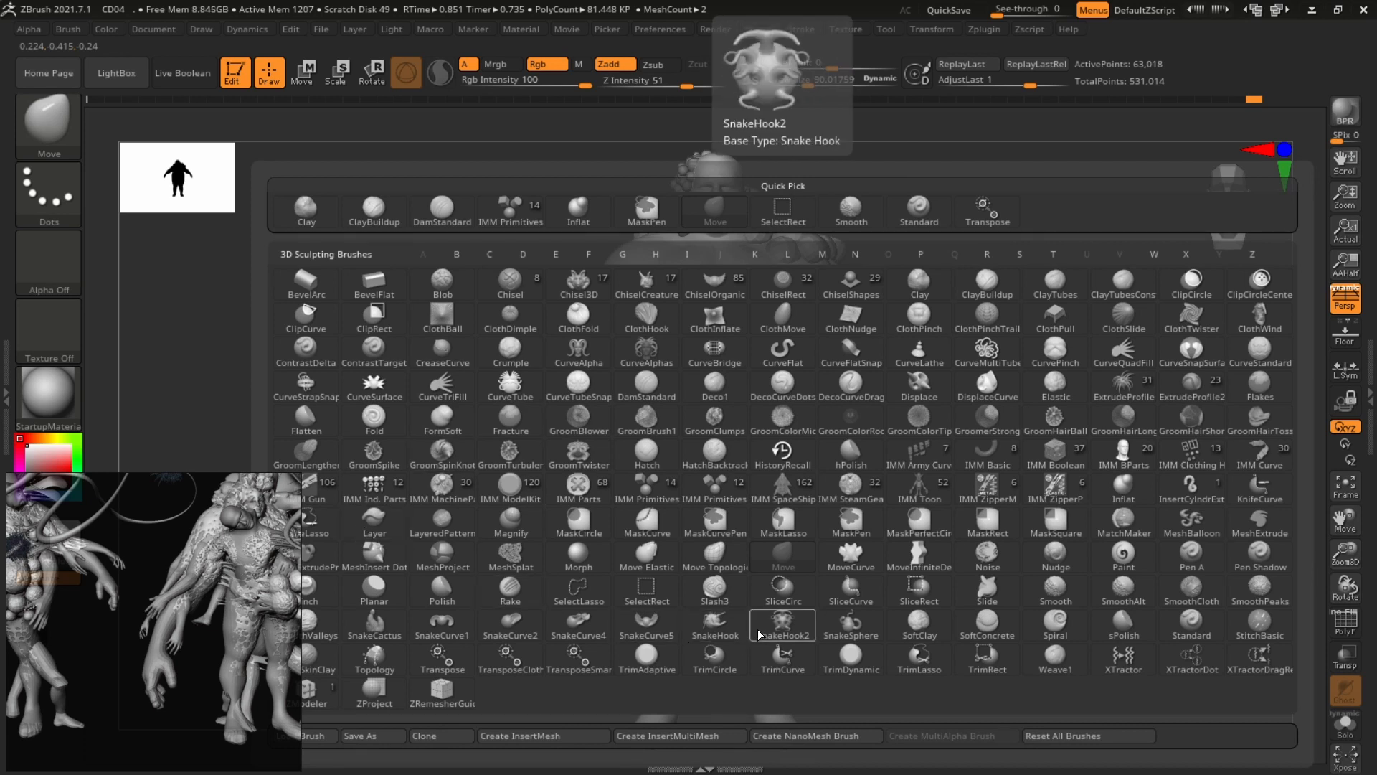
pyautogui.click(1125, 451)
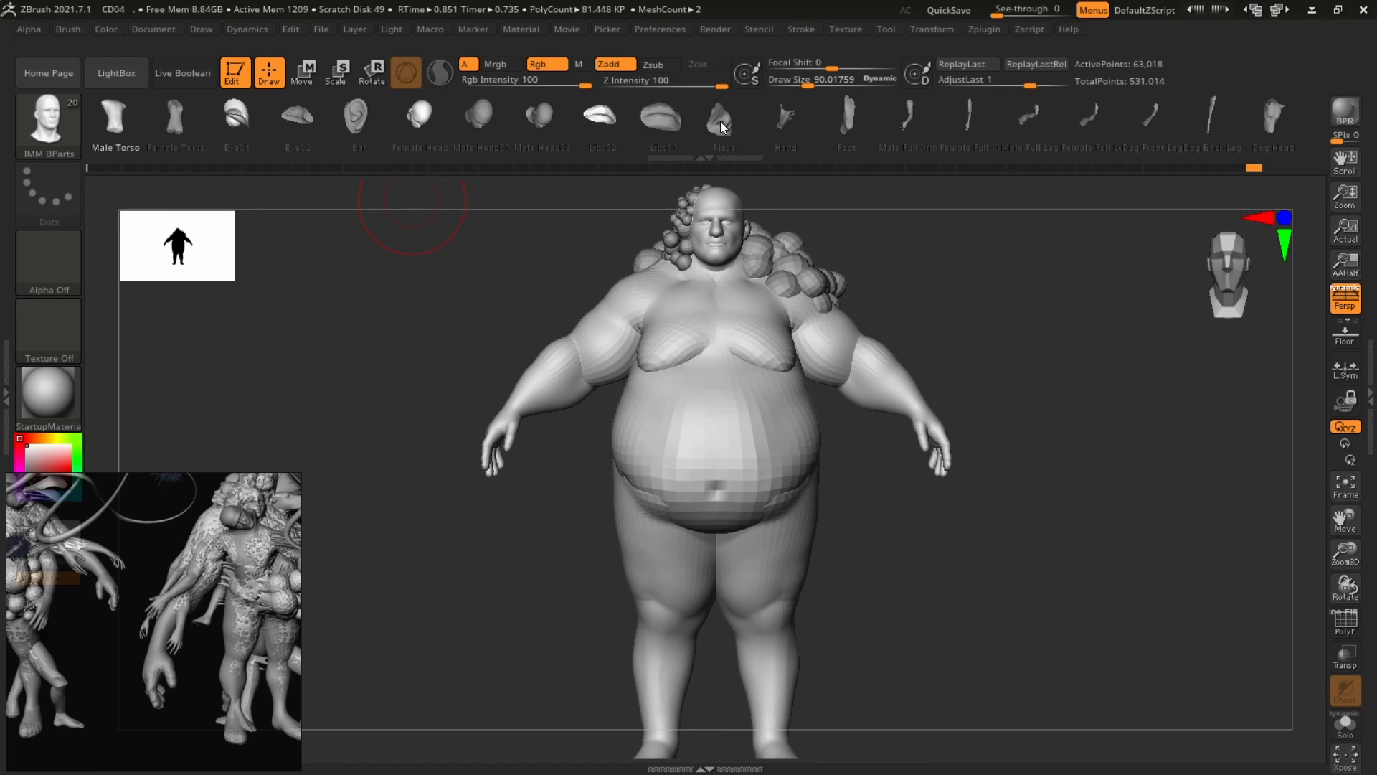
pyautogui.moveTo(988, 123); pyautogui.dragTo(872, 127)
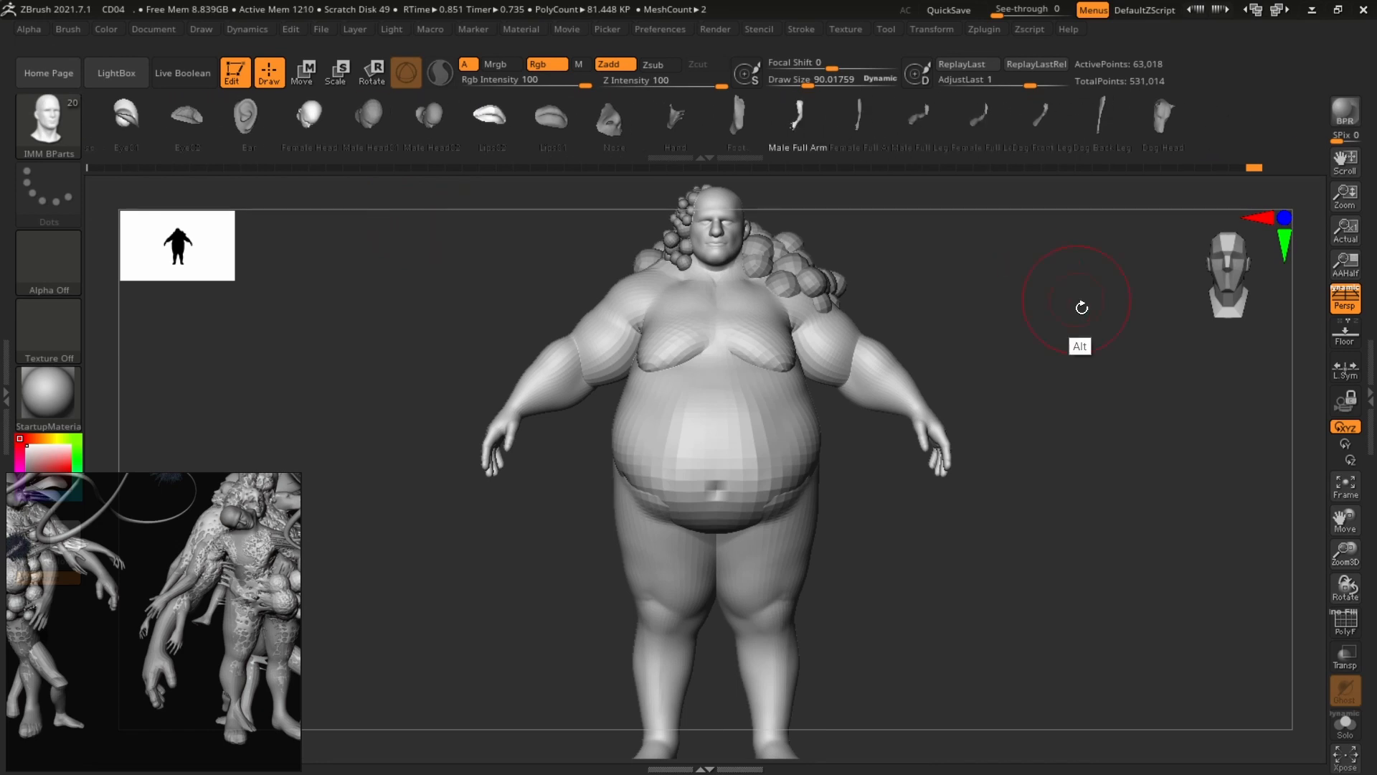
# Make the PM3D_Sphere3D1 subtool active and insert a Male Full Arm at the creature's right shoulder.
pyautogui.keyDown('alt'); pyautogui.moveTo(1081, 307); pyautogui.dragTo(1107, 368); pyautogui.keyUp('alt')
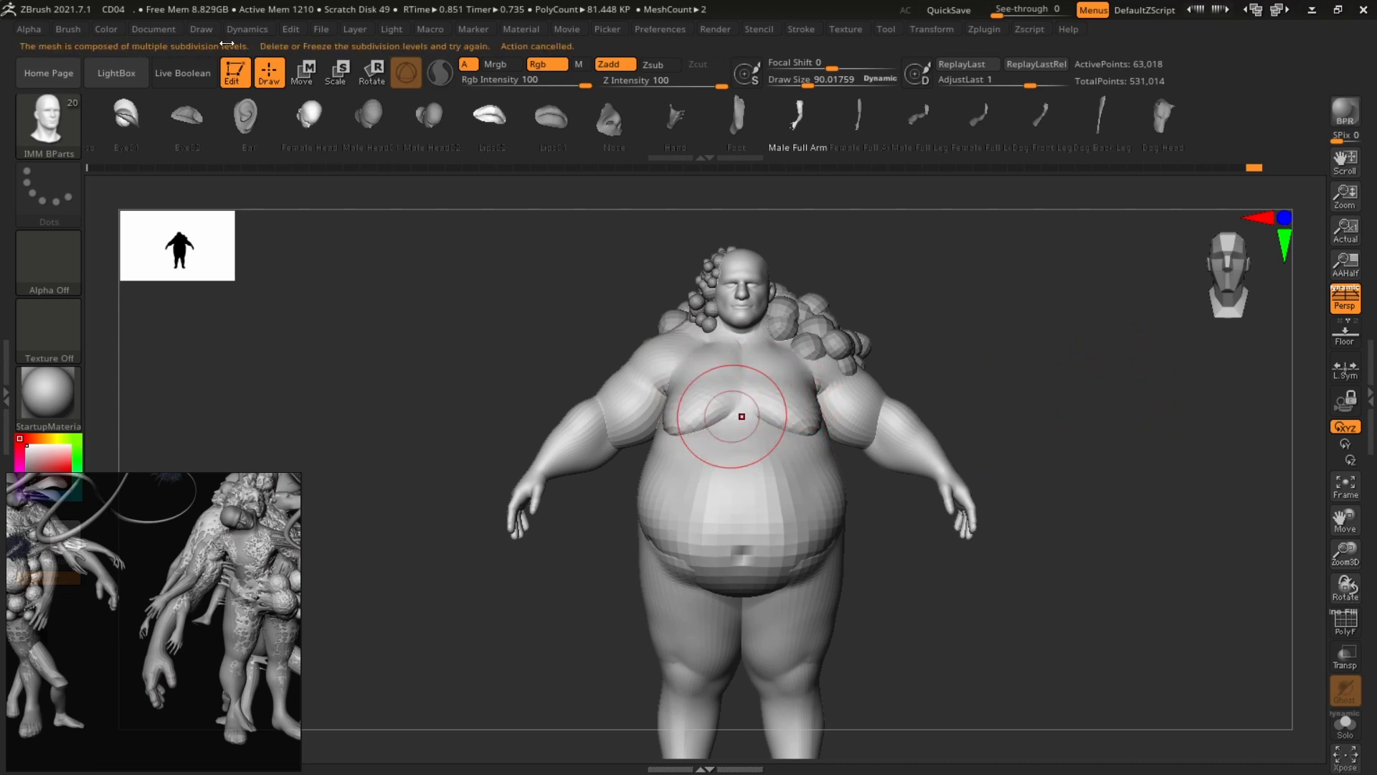
pyautogui.click(1368, 360)
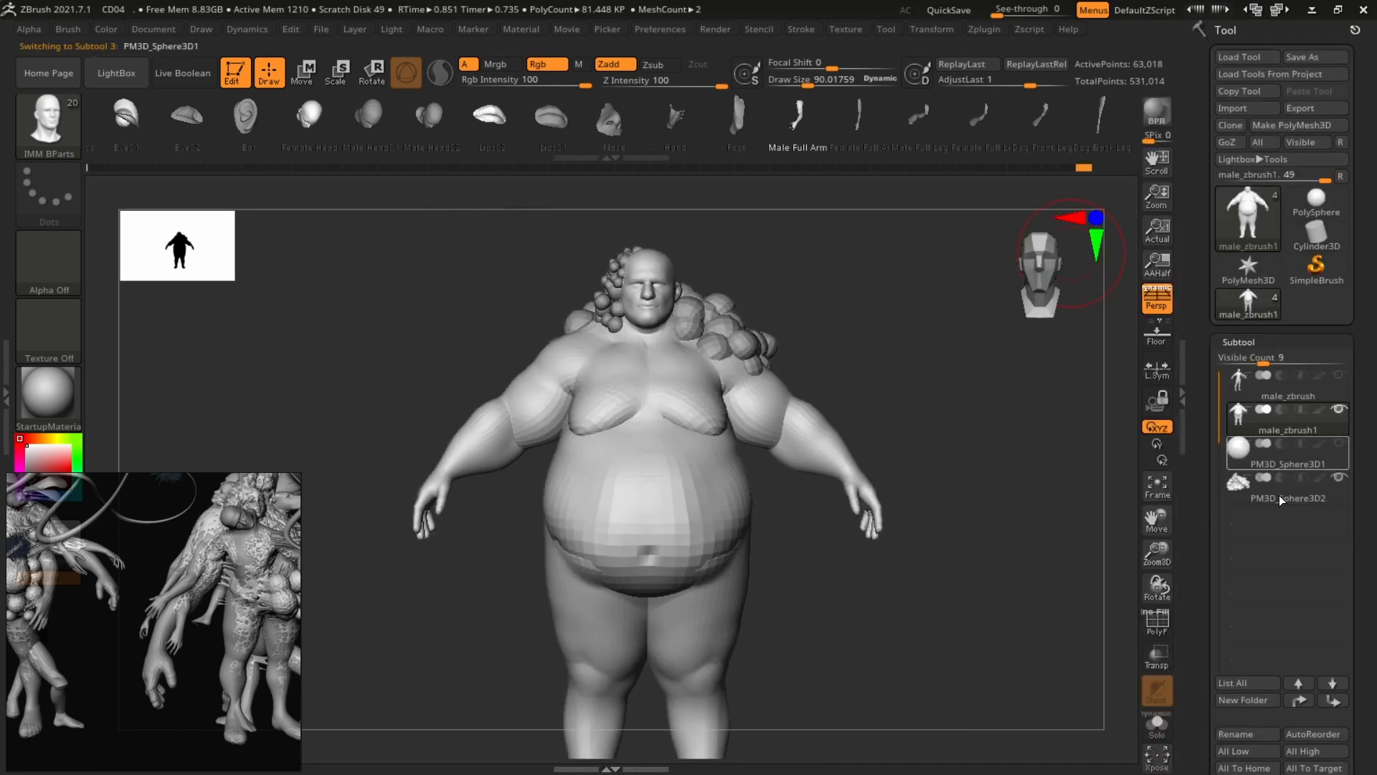
pyautogui.keyDown('alt'); pyautogui.moveTo(953, 420); pyautogui.dragTo(1125, 406); pyautogui.keyUp('alt')
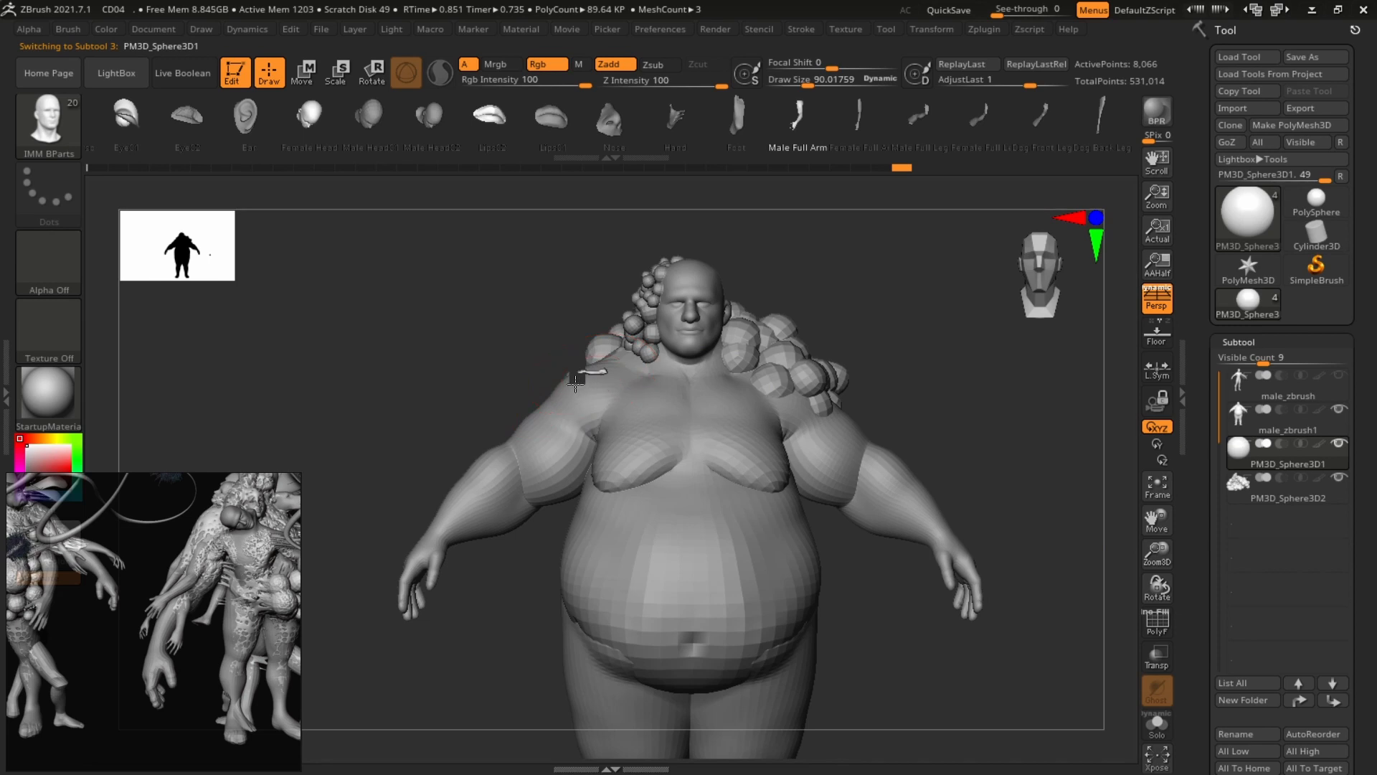
pyautogui.moveTo(575, 384); pyautogui.dragTo(497, 434)
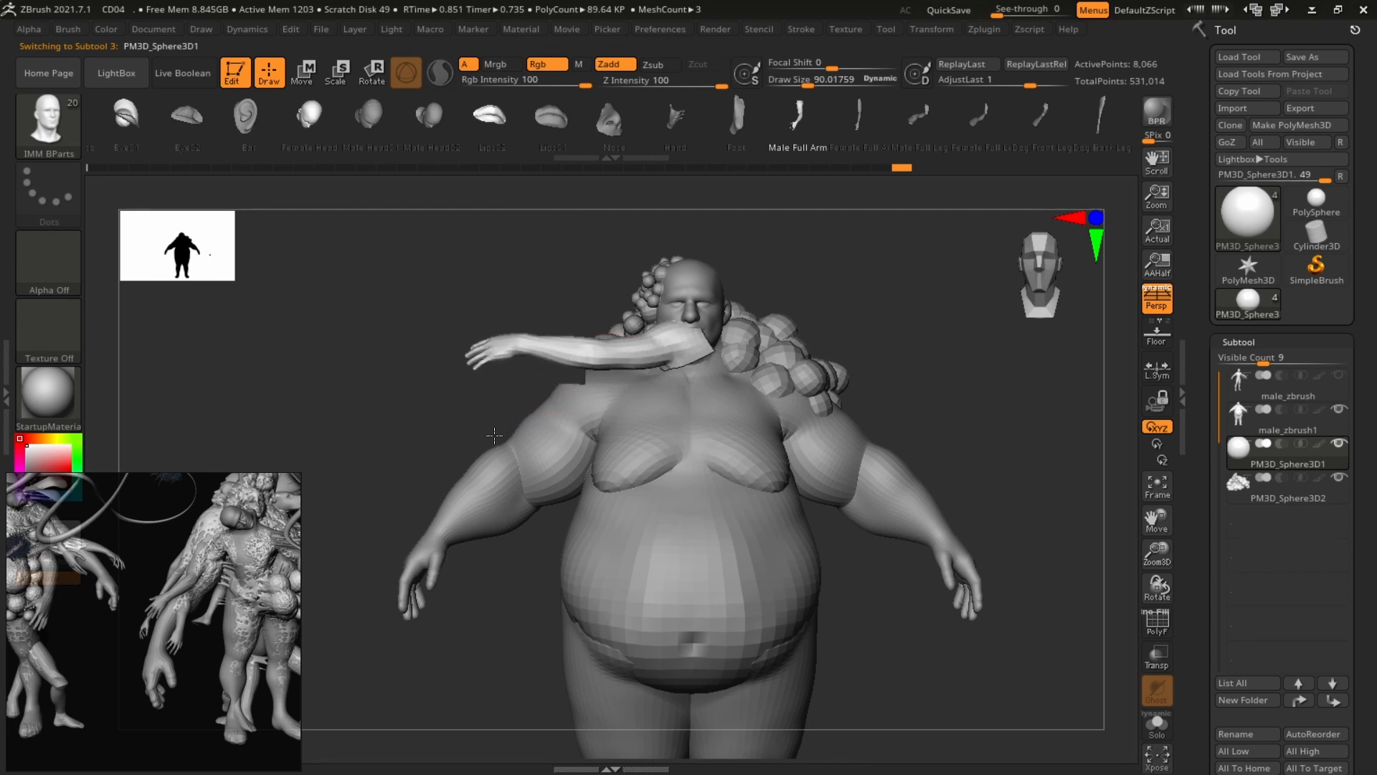
# Move the inserted arm onto the creature's right shoulder and angle it outward, checking its placement from the front and side.
pyautogui.press('w')
pyautogui.keyDown('shift'); pyautogui.moveTo(922, 320); pyautogui.dragTo(1005, 347); pyautogui.keyUp('shift')
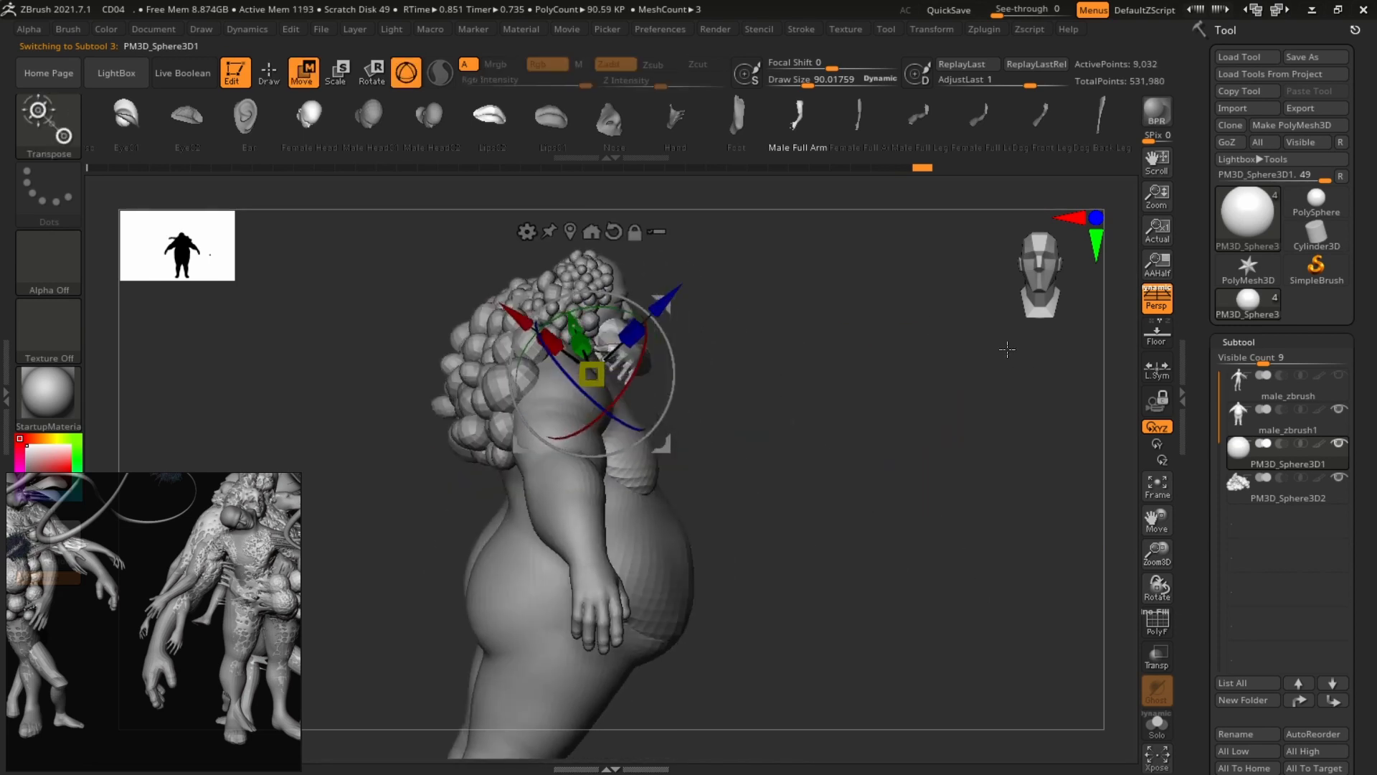
pyautogui.keyDown('alt'); pyautogui.click(611, 231); pyautogui.keyUp('alt')
pyautogui.keyDown('shift'); pyautogui.moveTo(882, 338); pyautogui.dragTo(792, 331); pyautogui.keyUp('shift')
pyautogui.keyDown('alt'); pyautogui.moveTo(680, 307); pyautogui.dragTo(804, 269); pyautogui.keyUp('alt')
pyautogui.keyDown('shift'); pyautogui.moveTo(890, 323); pyautogui.dragTo(968, 333); pyautogui.keyUp('shift')
pyautogui.keyDown('shift'); pyautogui.moveTo(889, 329); pyautogui.dragTo(810, 330); pyautogui.keyUp('shift')
pyautogui.moveTo(799, 351); pyautogui.dragTo(701, 291)
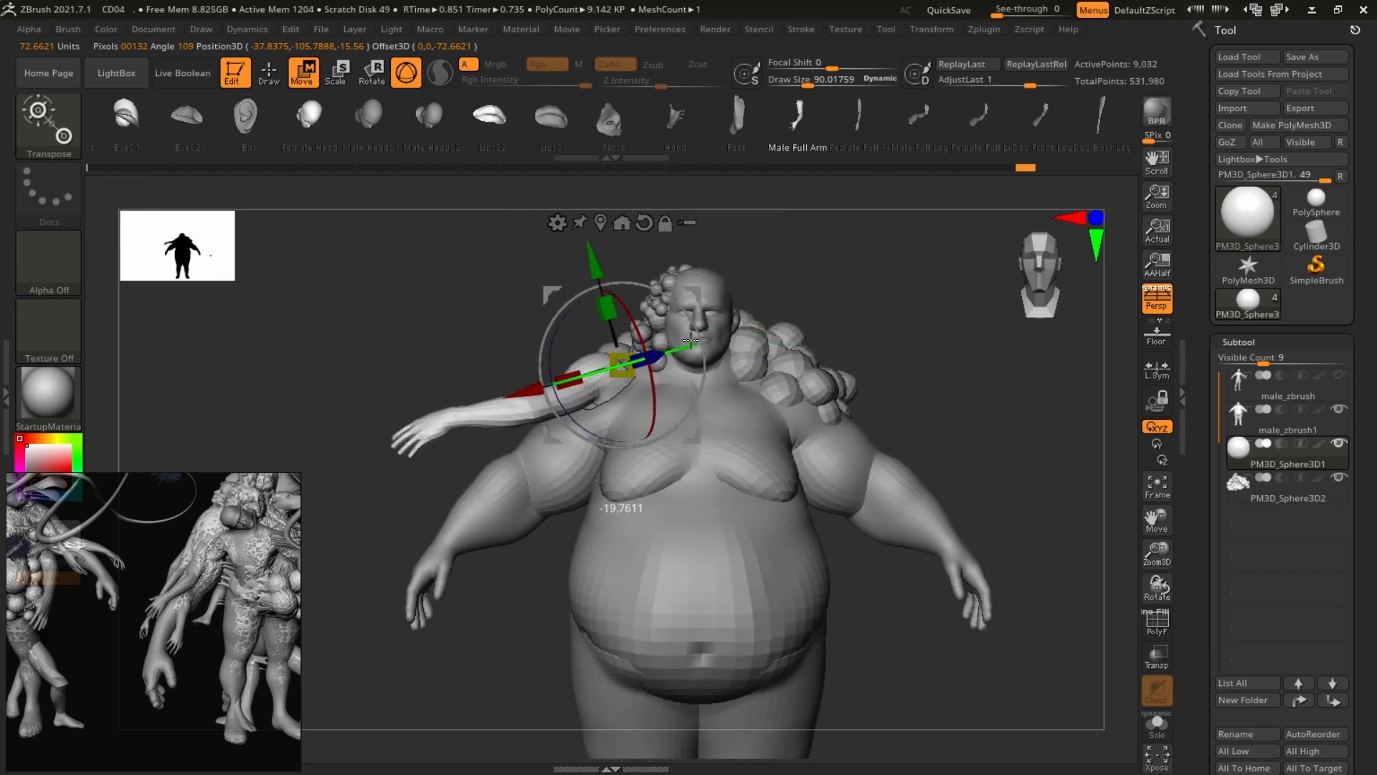
# Refine the first extra arm's tilt and depth so its upper end sinks into the right shoulder.
pyautogui.keyDown('shift'); pyautogui.moveTo(883, 338); pyautogui.dragTo(961, 352); pyautogui.keyUp('shift')
pyautogui.keyDown('shift'); pyautogui.moveTo(763, 408); pyautogui.dragTo(681, 402); pyautogui.keyUp('shift')
pyautogui.moveTo(561, 247); pyautogui.dragTo(567, 268)
pyautogui.moveTo(684, 294); pyautogui.dragTo(687, 293)
pyautogui.press('q')
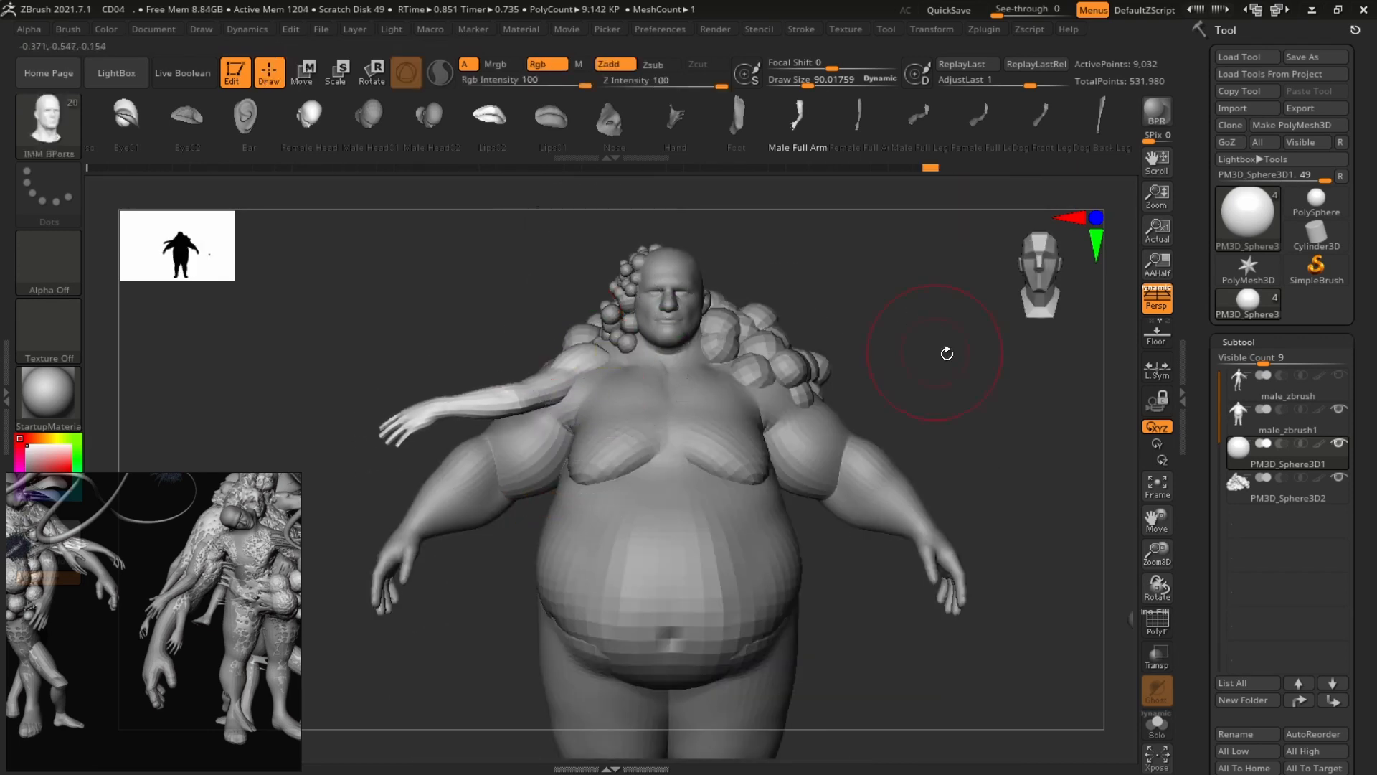
pyautogui.keyDown('alt'); pyautogui.moveTo(870, 333); pyautogui.dragTo(854, 276); pyautogui.keyUp('alt')
pyautogui.moveTo(872, 393)
pyautogui.mouseDown()
pyautogui.moveTo(1033, 354)
pyautogui.moveTo(944, 359)
pyautogui.mouseUp()
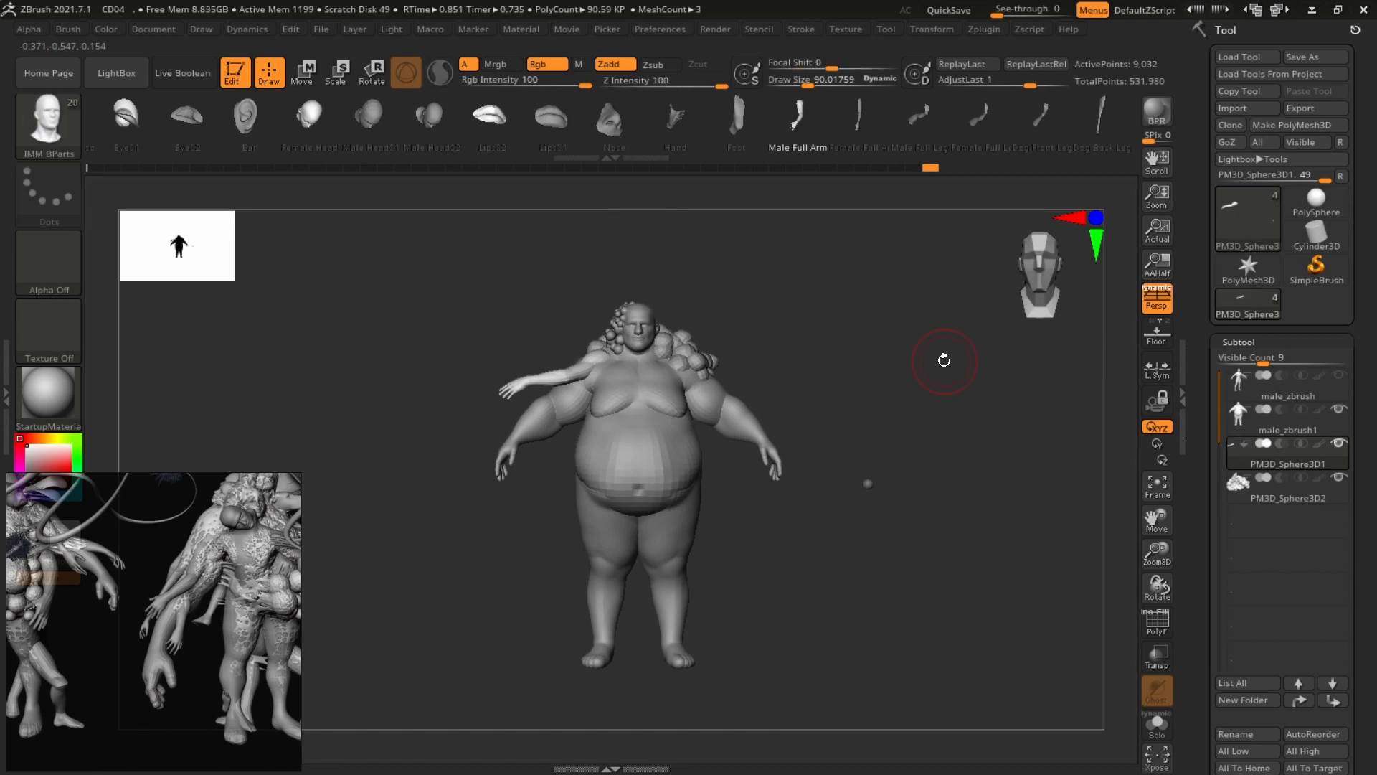
# Insert a second Male Full Arm next to the first extra arm on the creature's right side.
pyautogui.moveTo(963, 396)
pyautogui.keyDown('alt'); pyautogui.mouseDown()
pyautogui.moveTo(831, 342)
pyautogui.moveTo(968, 434)
pyautogui.moveTo(963, 376)
pyautogui.moveTo(978, 367)
pyautogui.moveTo(961, 380)
pyautogui.mouseUp(); pyautogui.keyUp('alt')
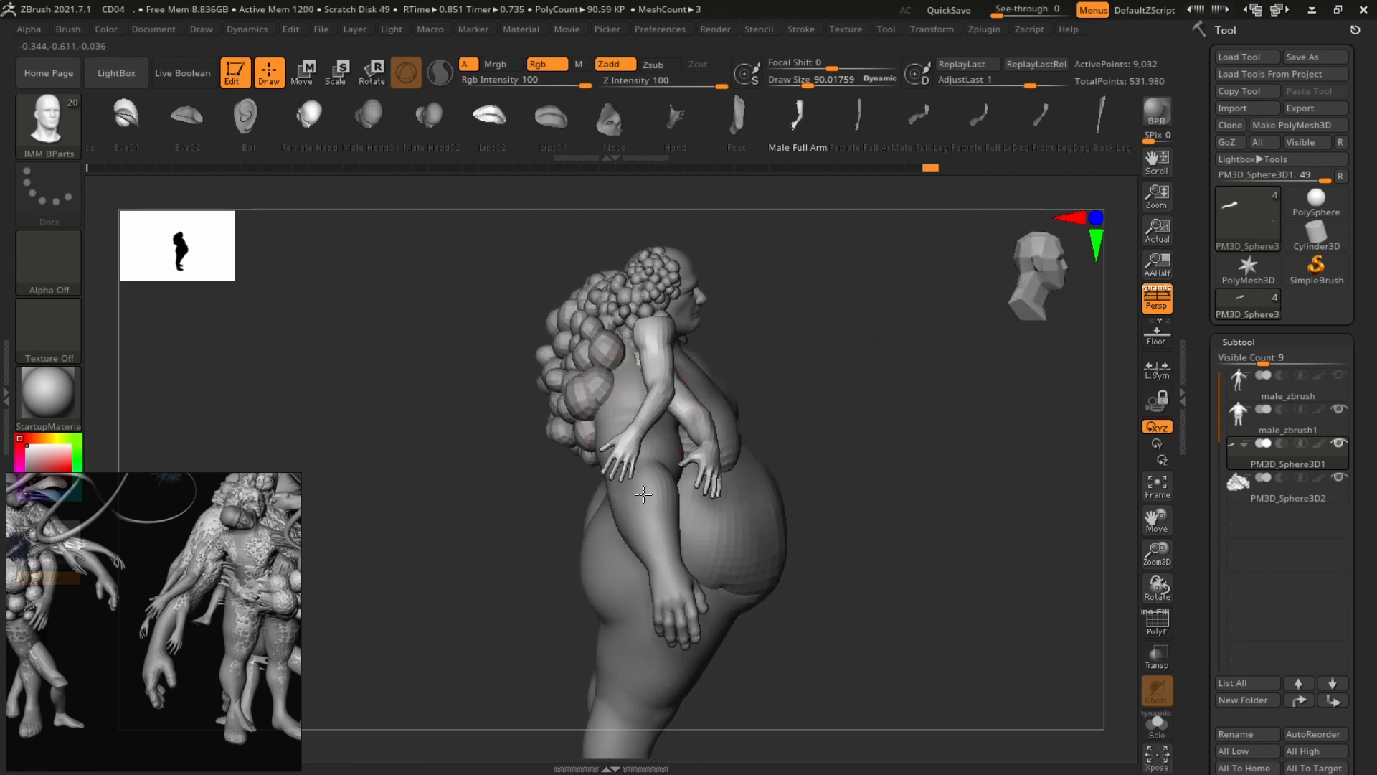
pyautogui.moveTo(643, 494)
pyautogui.keyDown('shift'); pyautogui.mouseDown()
pyautogui.moveTo(688, 373)
pyautogui.moveTo(679, 425)
pyautogui.moveTo(623, 435)
pyautogui.mouseUp(); pyautogui.keyUp('shift')
pyautogui.press('w')
pyautogui.press('q')
# Add a Female Full Arm below the other extra arms and move it toward the creature's right side.
pyautogui.moveTo(983, 358)
pyautogui.mouseDown()
pyautogui.moveTo(923, 411)
pyautogui.moveTo(975, 384)
pyautogui.moveTo(932, 387)
pyautogui.mouseUp()
pyautogui.press('w')
pyautogui.keyDown('shift'); pyautogui.moveTo(459, 574); pyautogui.dragTo(423, 567); pyautogui.keyUp('shift')
pyautogui.moveTo(652, 547); pyautogui.dragTo(638, 545)
pyautogui.moveTo(445, 567); pyautogui.dragTo(516, 574)
pyautogui.moveTo(639, 476); pyautogui.dragTo(624, 473)
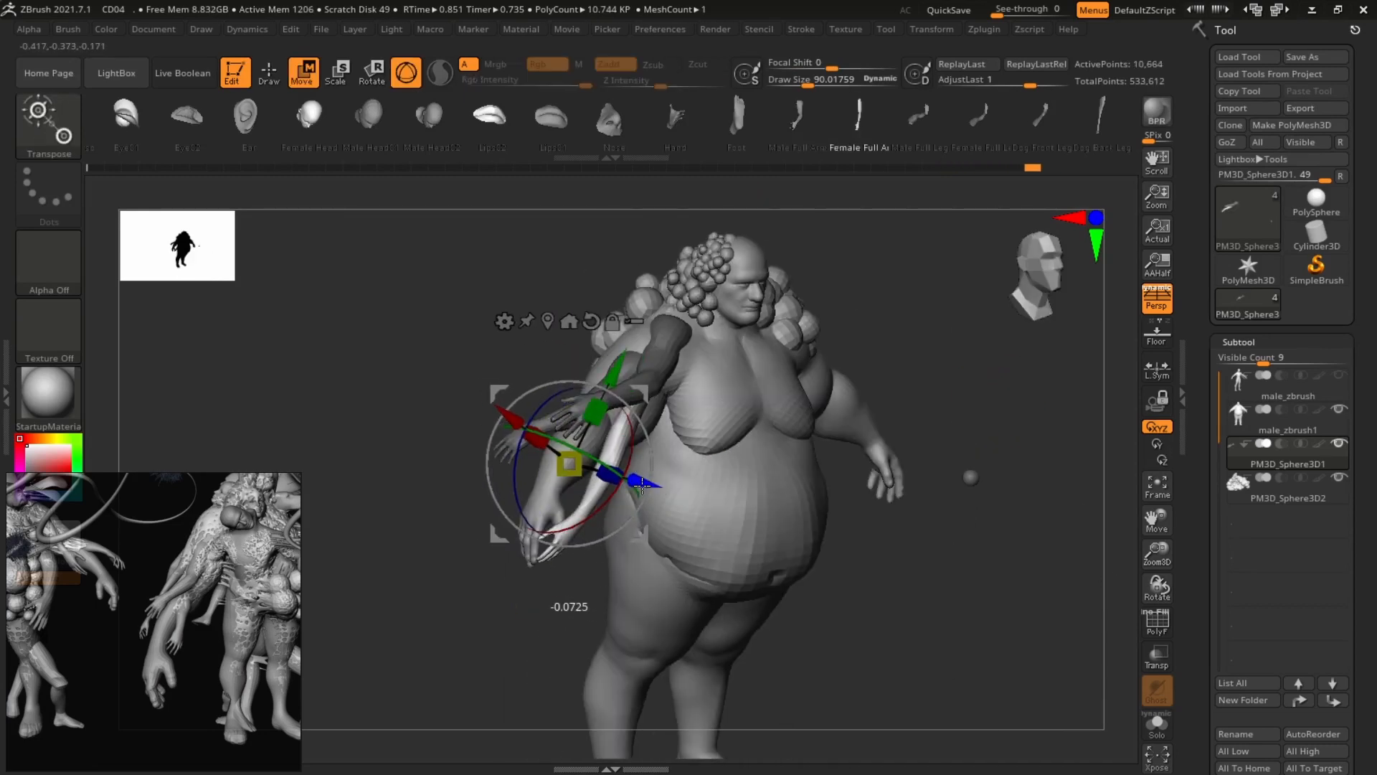
# Rotate and shift the Female Full Arm so it hangs from behind the creature's right upper arm.
pyautogui.keyDown('shift'); pyautogui.moveTo(474, 574); pyautogui.dragTo(409, 566); pyautogui.keyUp('shift')
pyautogui.moveTo(634, 412); pyautogui.dragTo(621, 398)
pyautogui.moveTo(609, 470); pyautogui.dragTo(565, 359)
pyautogui.moveTo(645, 395); pyautogui.dragTo(674, 384)
pyautogui.moveTo(445, 552); pyautogui.dragTo(510, 556)
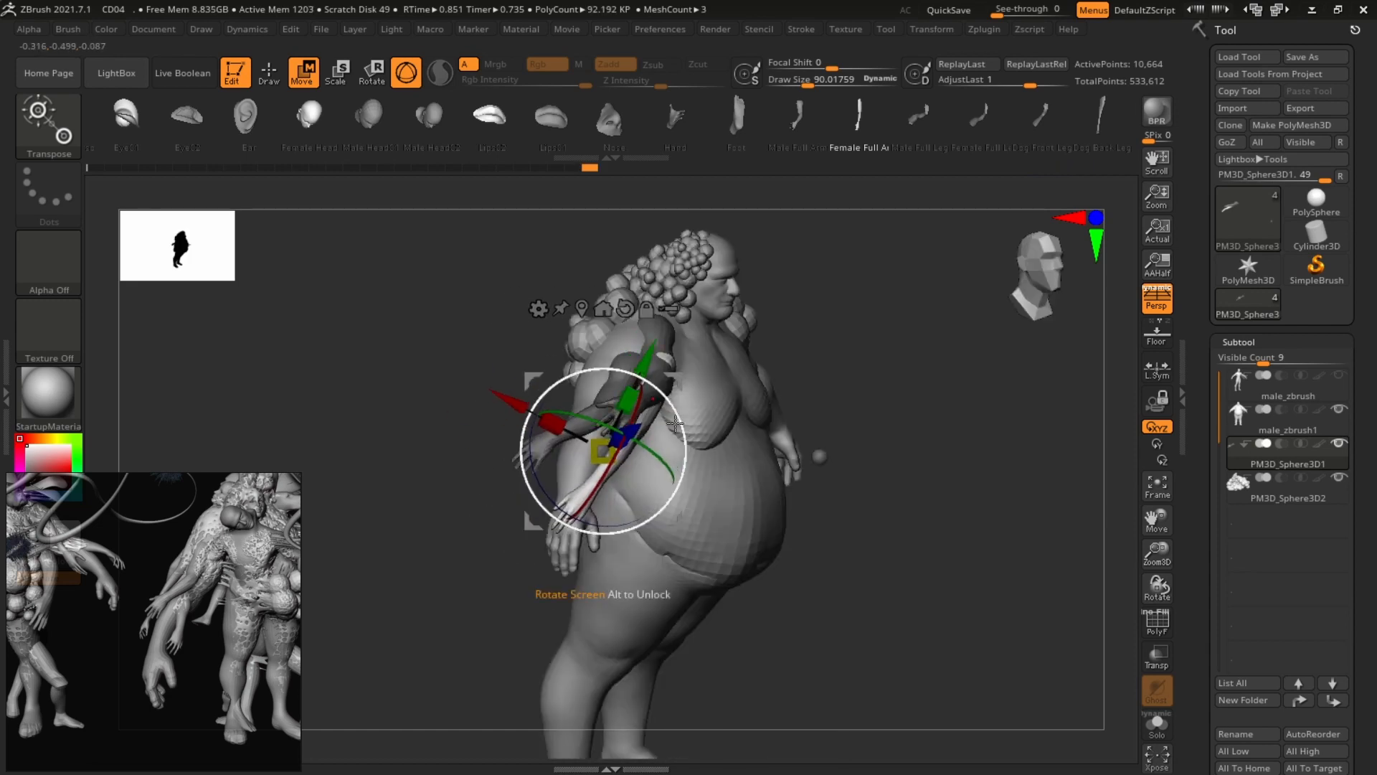
pyautogui.moveTo(546, 506); pyautogui.dragTo(533, 487)
pyautogui.keyDown('shift'); pyautogui.moveTo(474, 556); pyautogui.dragTo(416, 551); pyautogui.keyUp('shift')
pyautogui.moveTo(664, 402); pyautogui.dragTo(695, 375)
pyautogui.moveTo(445, 560); pyautogui.dragTo(516, 567)
# Insert another Female Full Arm among the extra arms and adjust its position.
pyautogui.press('q')
pyautogui.moveTo(670, 366); pyautogui.dragTo(753, 487)
pyautogui.press('w')
pyautogui.moveTo(744, 298); pyautogui.dragTo(747, 391)
pyautogui.press('q')
# Insert a Male Full Arm on the creature's back below the sphere growths and nudge it into place.
pyautogui.moveTo(932, 373)
pyautogui.mouseDown()
pyautogui.moveTo(868, 379)
pyautogui.moveTo(925, 386)
pyautogui.moveTo(733, 201)
pyautogui.mouseUp()
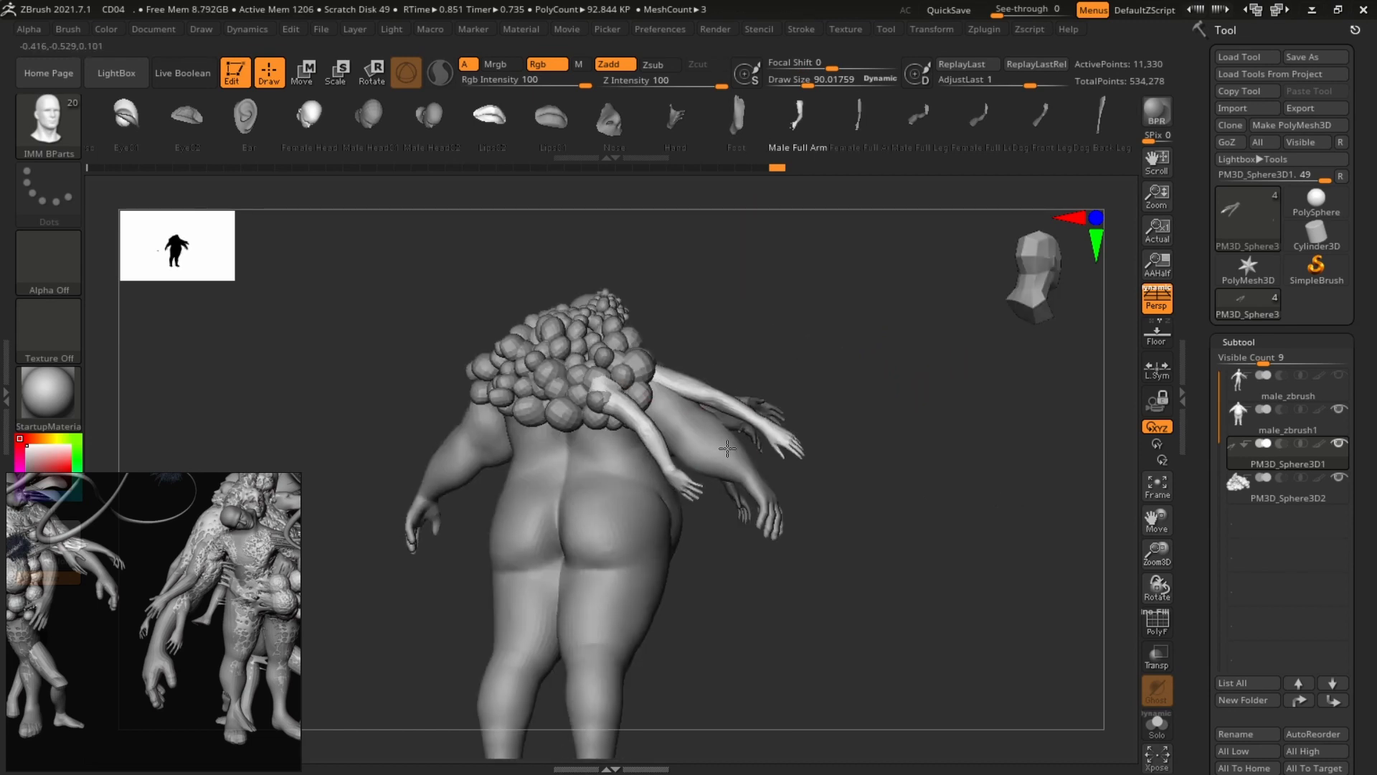
pyautogui.moveTo(638, 402); pyautogui.dragTo(717, 466)
pyautogui.press('w')
pyautogui.moveTo(890, 431); pyautogui.dragTo(860, 438)
pyautogui.moveTo(710, 459); pyautogui.dragTo(714, 455)
pyautogui.press('q')
pyautogui.moveTo(839, 423)
pyautogui.mouseDown()
pyautogui.moveTo(1048, 399)
pyautogui.moveTo(980, 390)
pyautogui.moveTo(1054, 455)
pyautogui.moveTo(1011, 412)
pyautogui.moveTo(1035, 404)
pyautogui.moveTo(954, 424)
pyautogui.moveTo(1014, 400)
pyautogui.mouseUp()
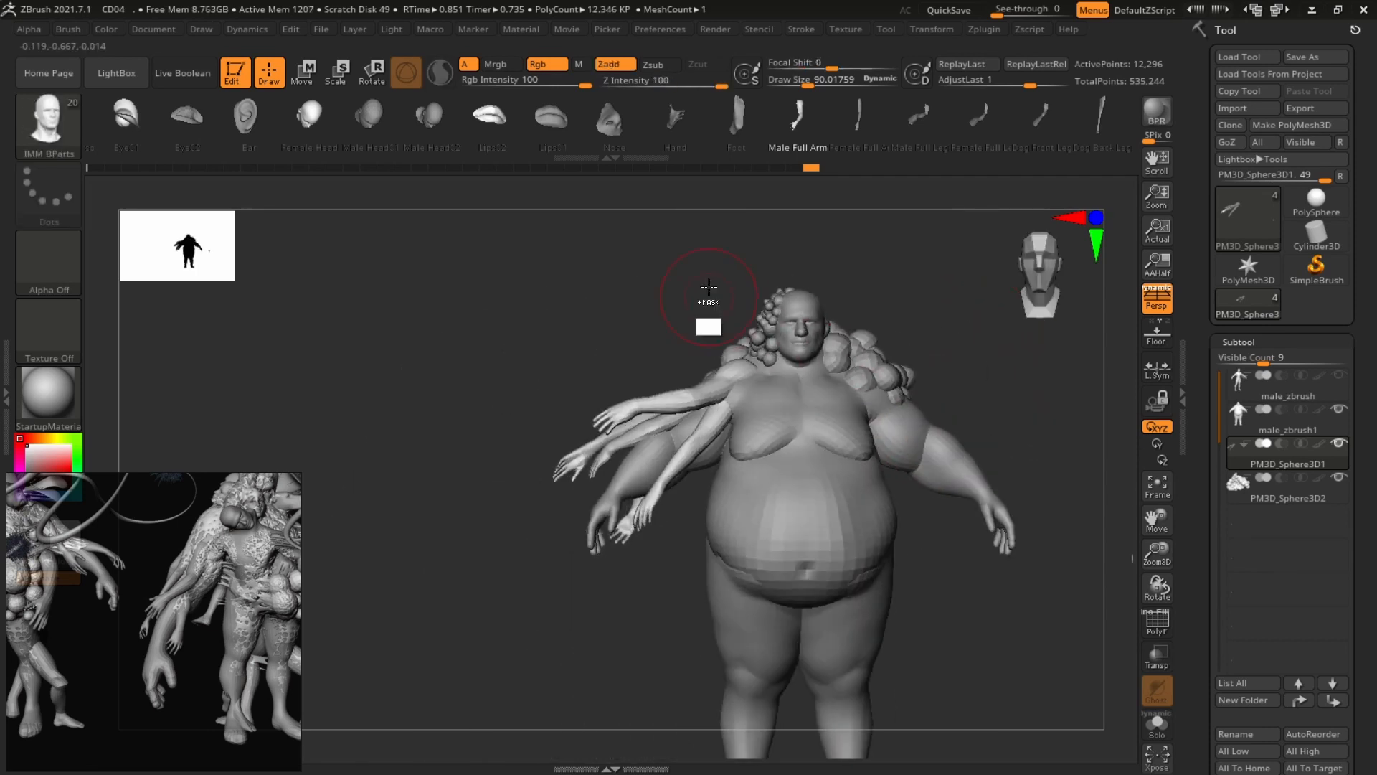
# Mask all the inserted arms and split the masked points into their own subtool.
pyautogui.moveTo(743, 247)
pyautogui.keyDown('ctrl'); pyautogui.mouseDown()
pyautogui.moveTo(651, 733)
pyautogui.moveTo(698, 247)
pyautogui.mouseUp(); pyautogui.keyUp('ctrl')
pyautogui.keyDown('alt'); pyautogui.moveTo(1054, 454); pyautogui.dragTo(991, 435); pyautogui.keyUp('alt')
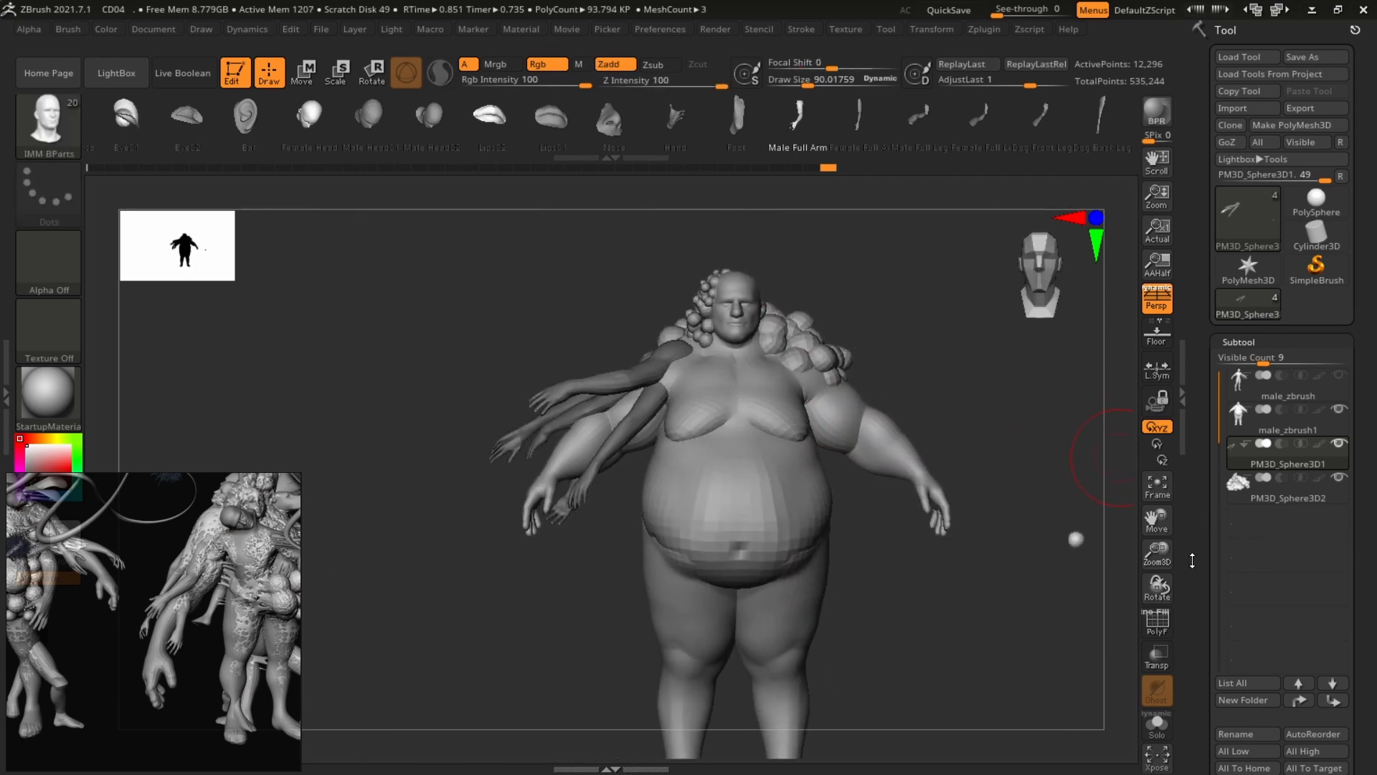
pyautogui.moveTo(1192, 560); pyautogui.dragTo(1198, 390)
pyautogui.click(1257, 429)
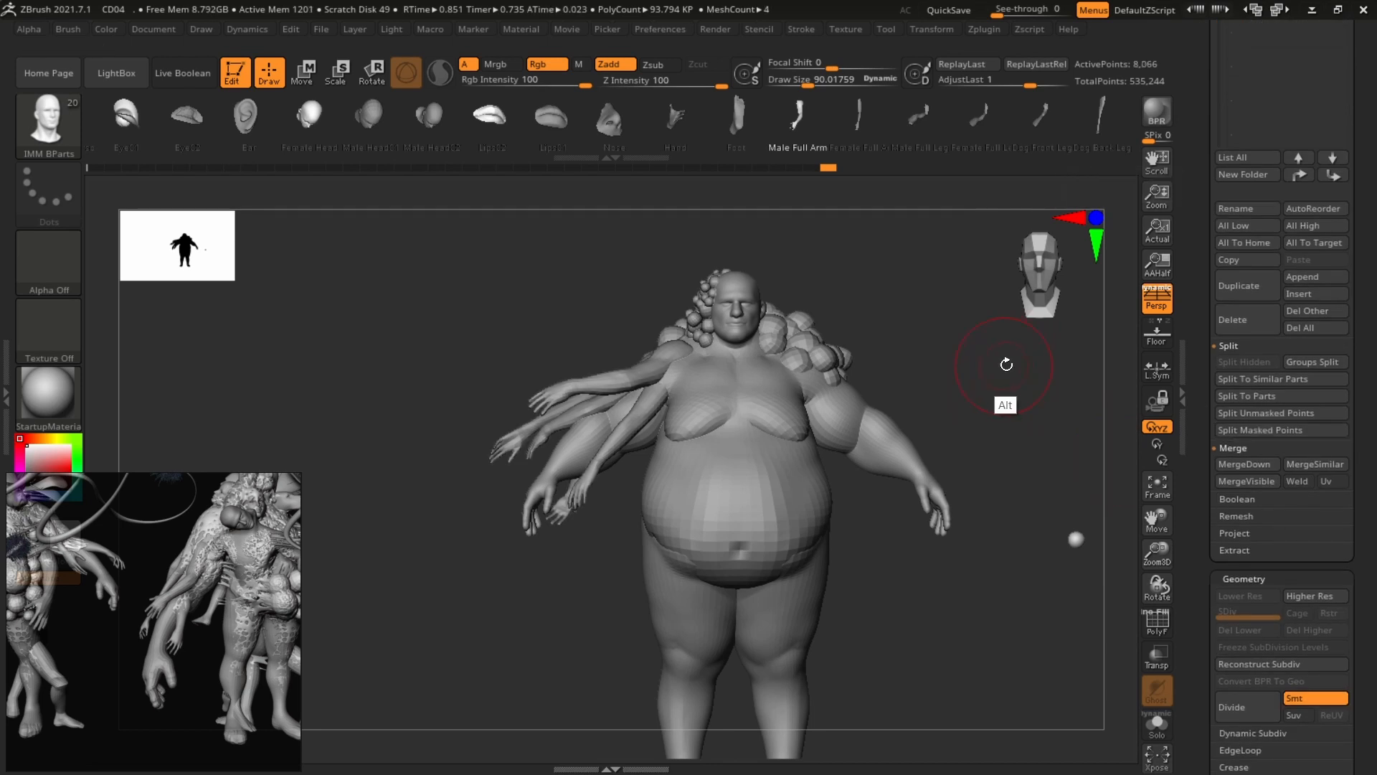
# Select the split-off arms subtool PM3D_Sphere3D2_1 and isolate it with Solo.
pyautogui.press('w')
pyautogui.click(1158, 725)
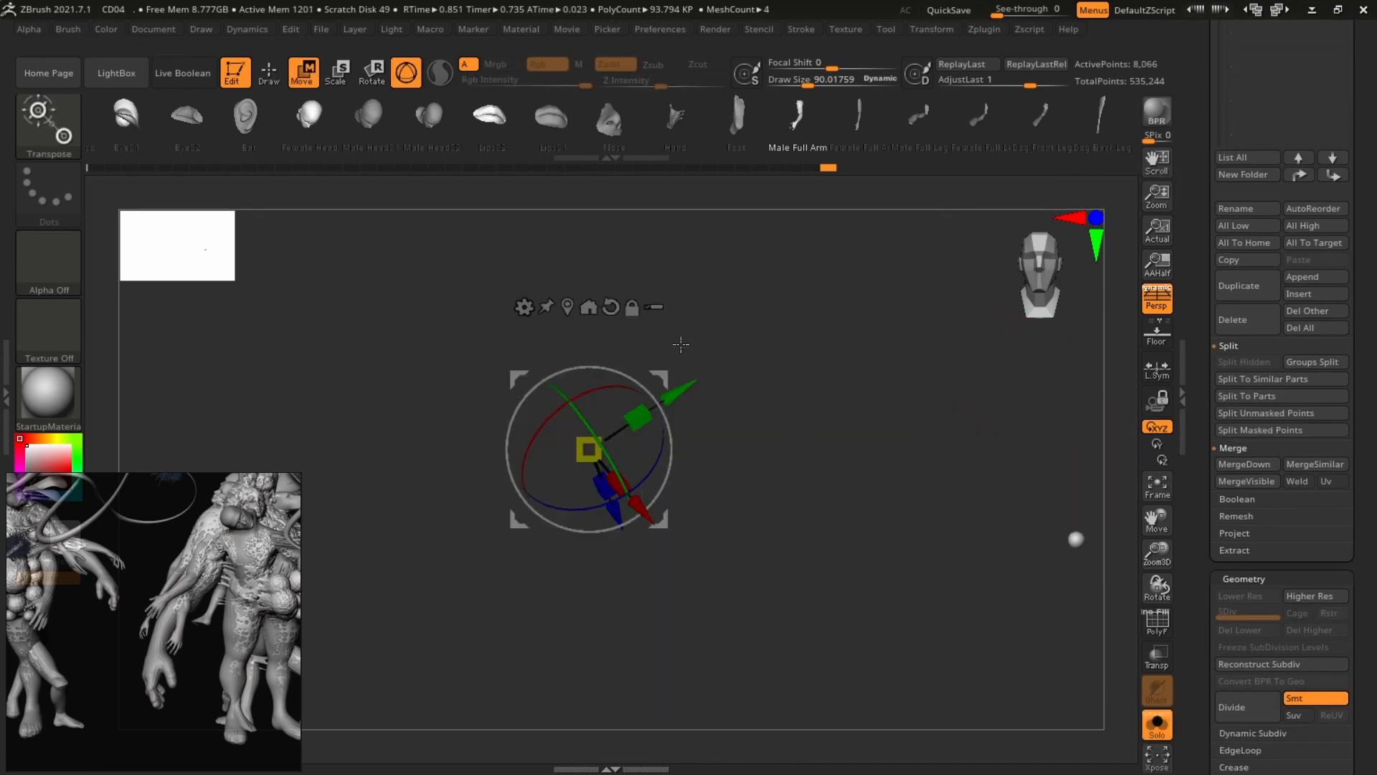
pyautogui.click(1156, 737)
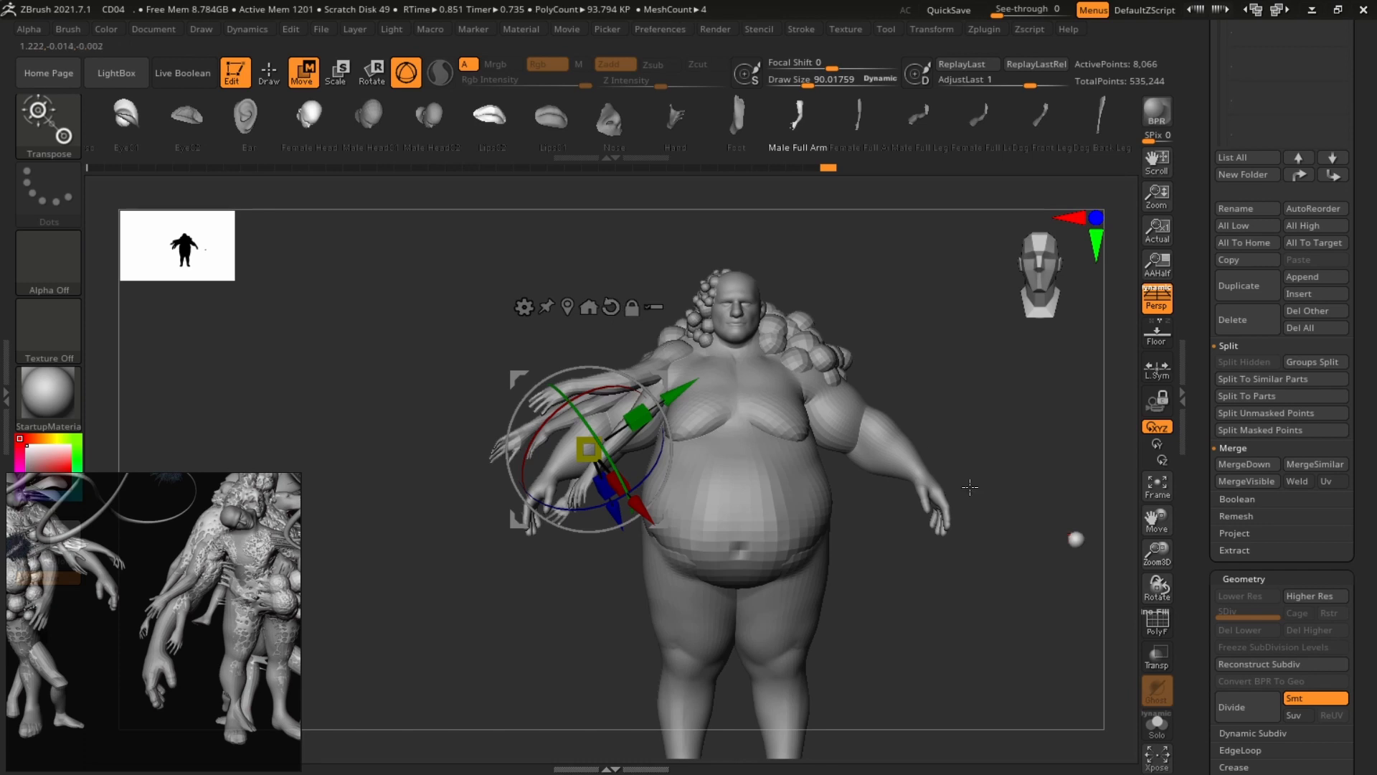
pyautogui.scroll(5, 1248, 359)
pyautogui.click(1253, 497)
pyautogui.click(1156, 726)
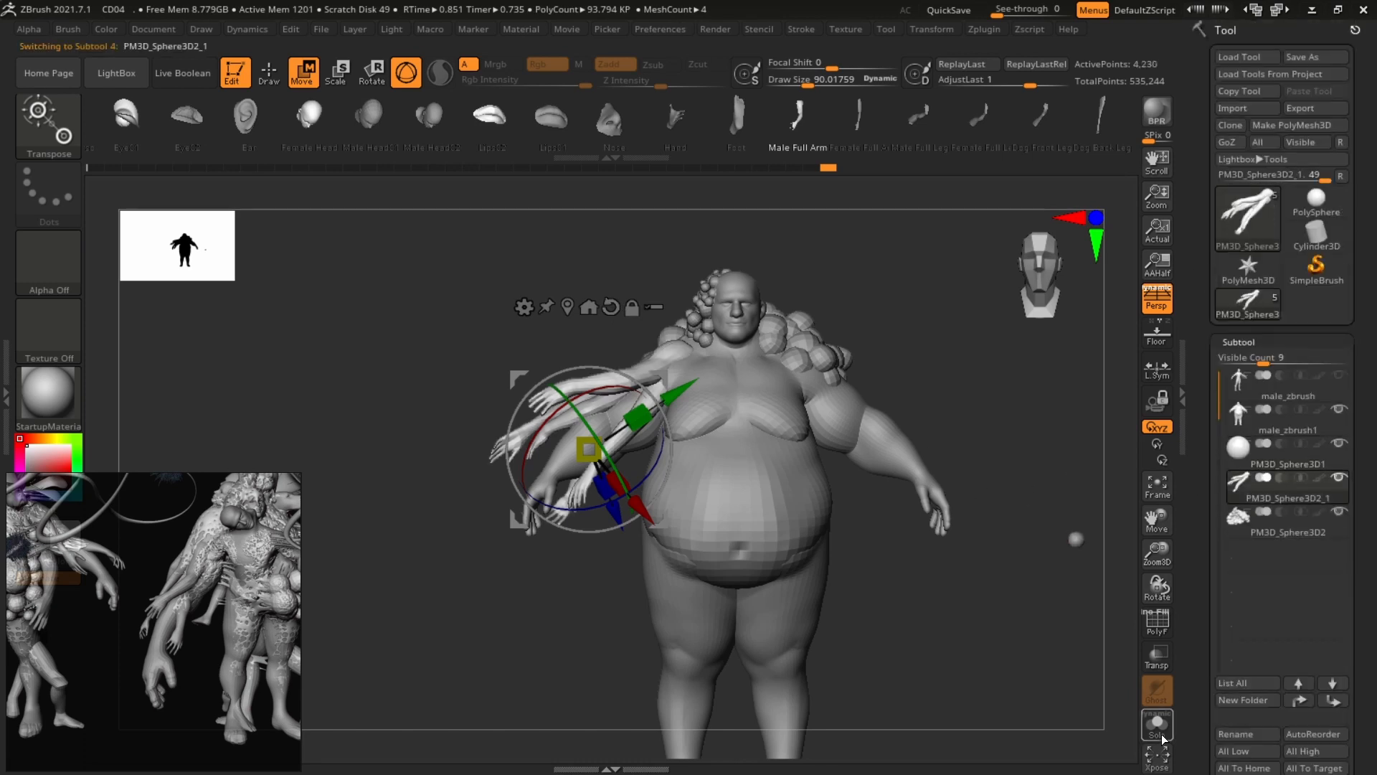
# Reset the gizmo's orientation, relocate its pivot to the shoulder end of the arm cluster, and show all subtools again.
pyautogui.keyDown('alt'); pyautogui.click(611, 313); pyautogui.keyUp('alt')
pyautogui.keyDown('alt'); pyautogui.click(569, 307); pyautogui.keyUp('alt')
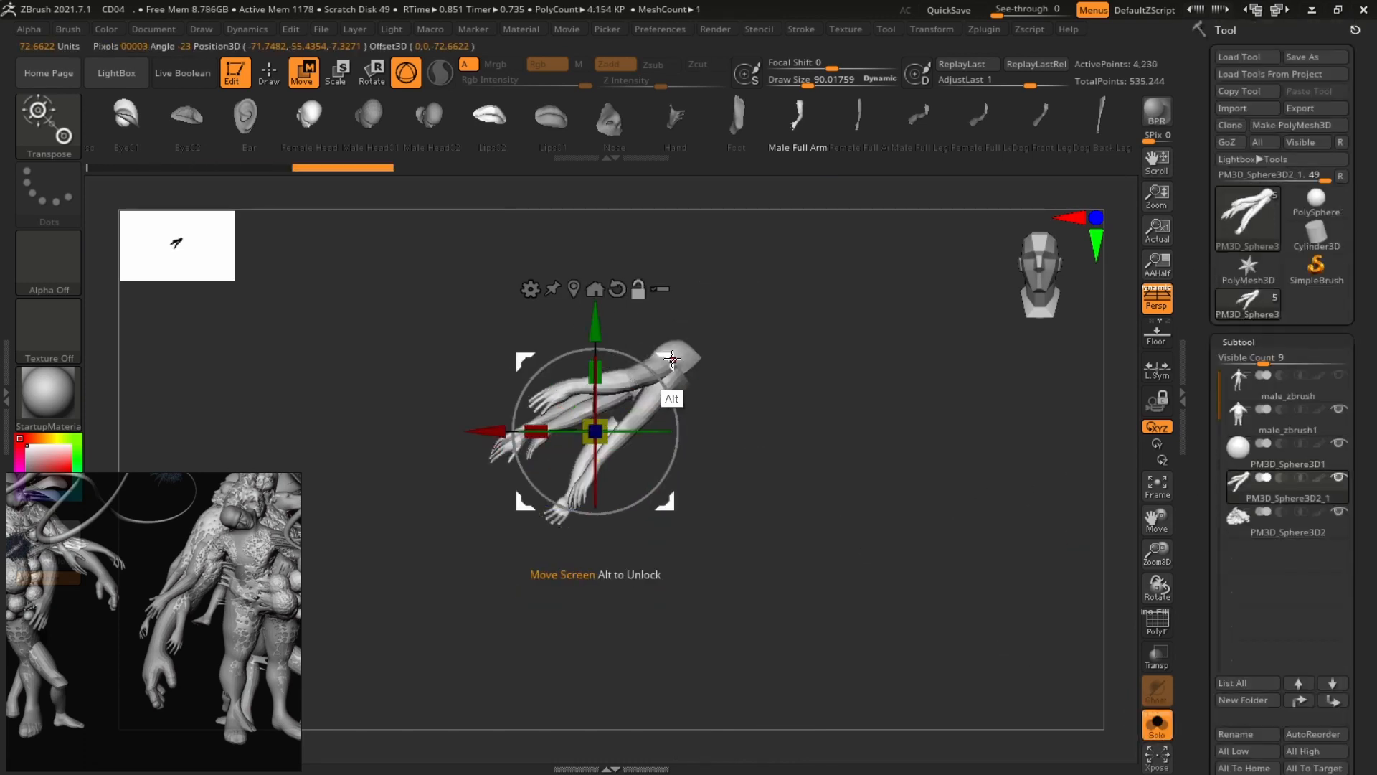
pyautogui.keyDown('alt'); pyautogui.moveTo(669, 357); pyautogui.dragTo(771, 277); pyautogui.keyUp('alt')
pyautogui.moveTo(801, 316); pyautogui.dragTo(781, 391)
pyautogui.keyDown('alt'); pyautogui.moveTo(592, 349); pyautogui.dragTo(624, 368); pyautogui.keyUp('alt')
pyautogui.keyDown('alt'); pyautogui.moveTo(733, 241); pyautogui.dragTo(733, 257); pyautogui.keyUp('alt')
pyautogui.moveTo(904, 360); pyautogui.dragTo(949, 377)
pyautogui.click(1157, 725)
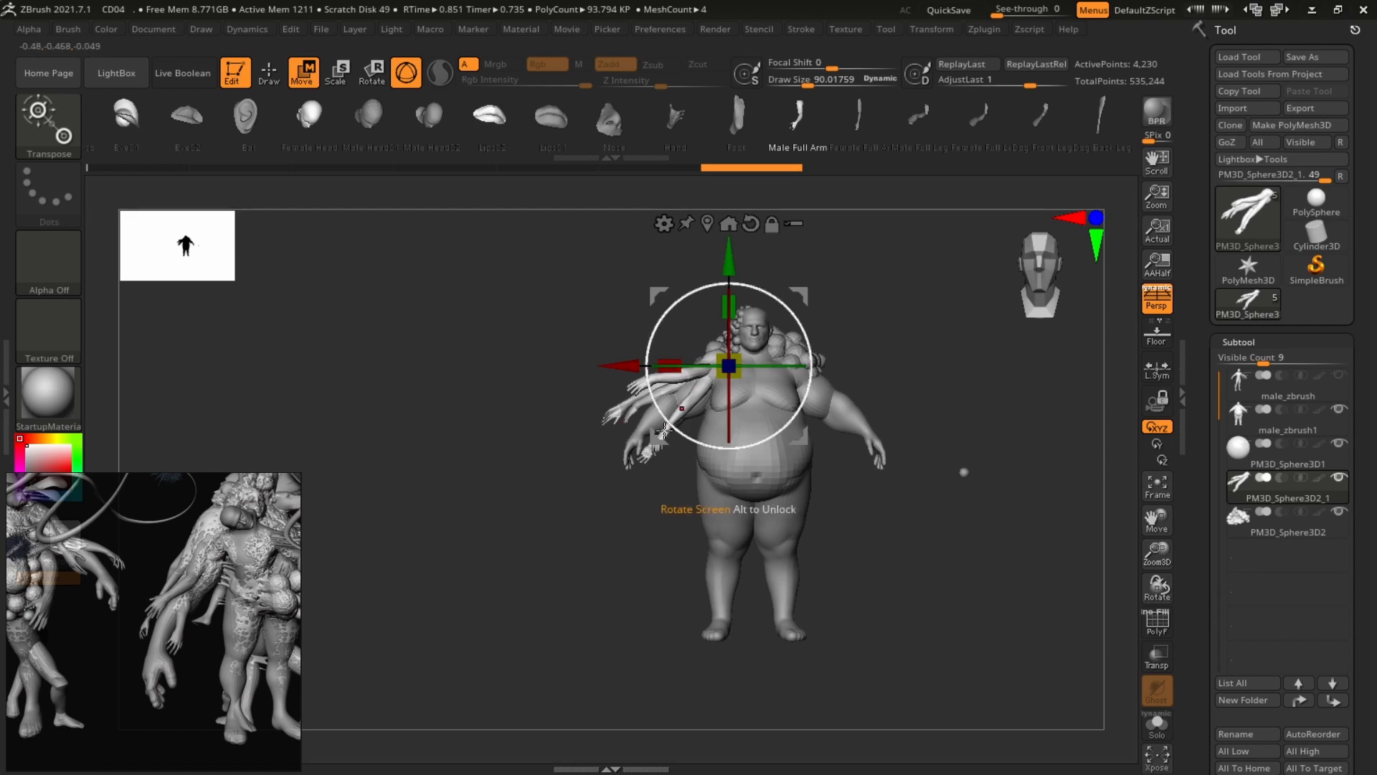
# Duplicate the arm cluster slightly outward with the gizmo and rotate the copy in front and side views.
pyautogui.keyDown('alt'); pyautogui.moveTo(999, 442); pyautogui.dragTo(1056, 434); pyautogui.keyUp('alt')
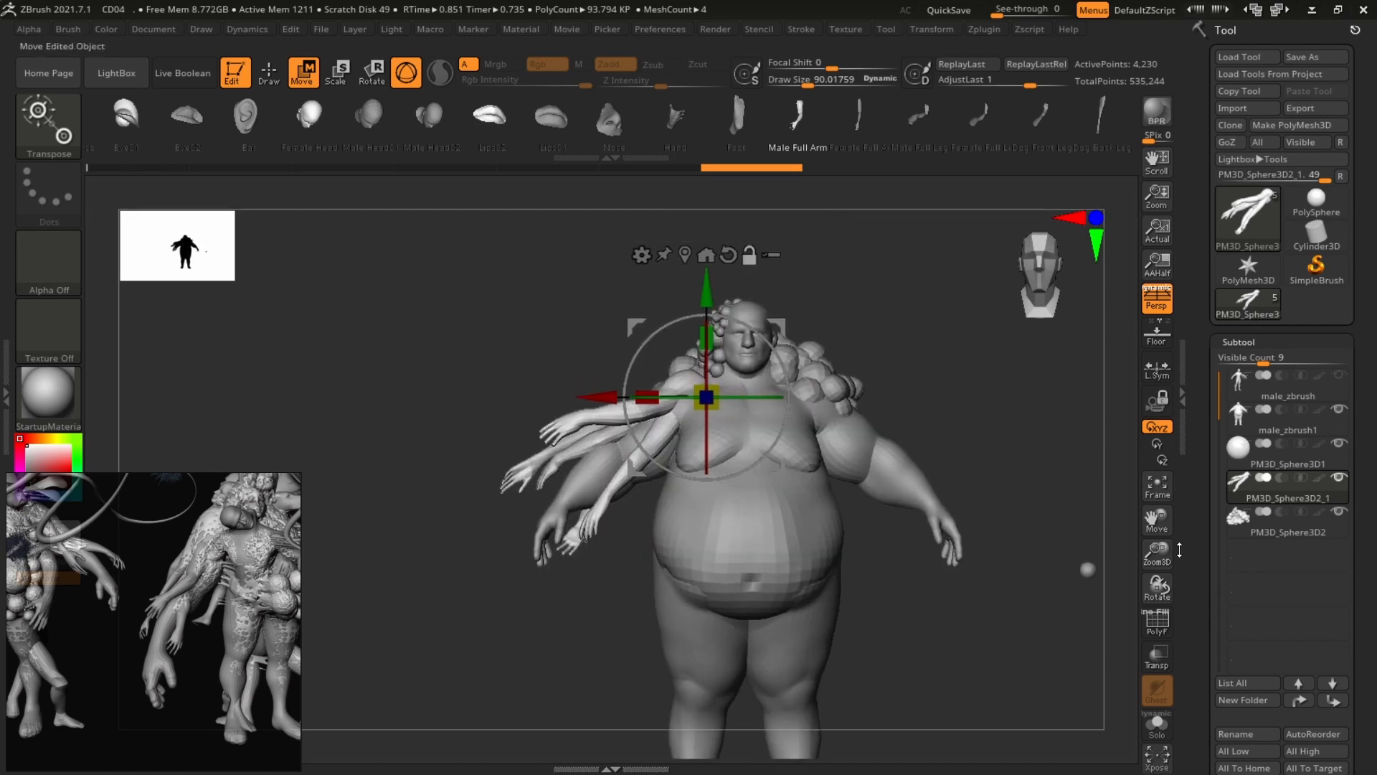
pyautogui.moveTo(1193, 556)
pyautogui.mouseDown()
pyautogui.moveTo(1204, 398)
pyautogui.moveTo(1196, 556)
pyautogui.mouseUp()
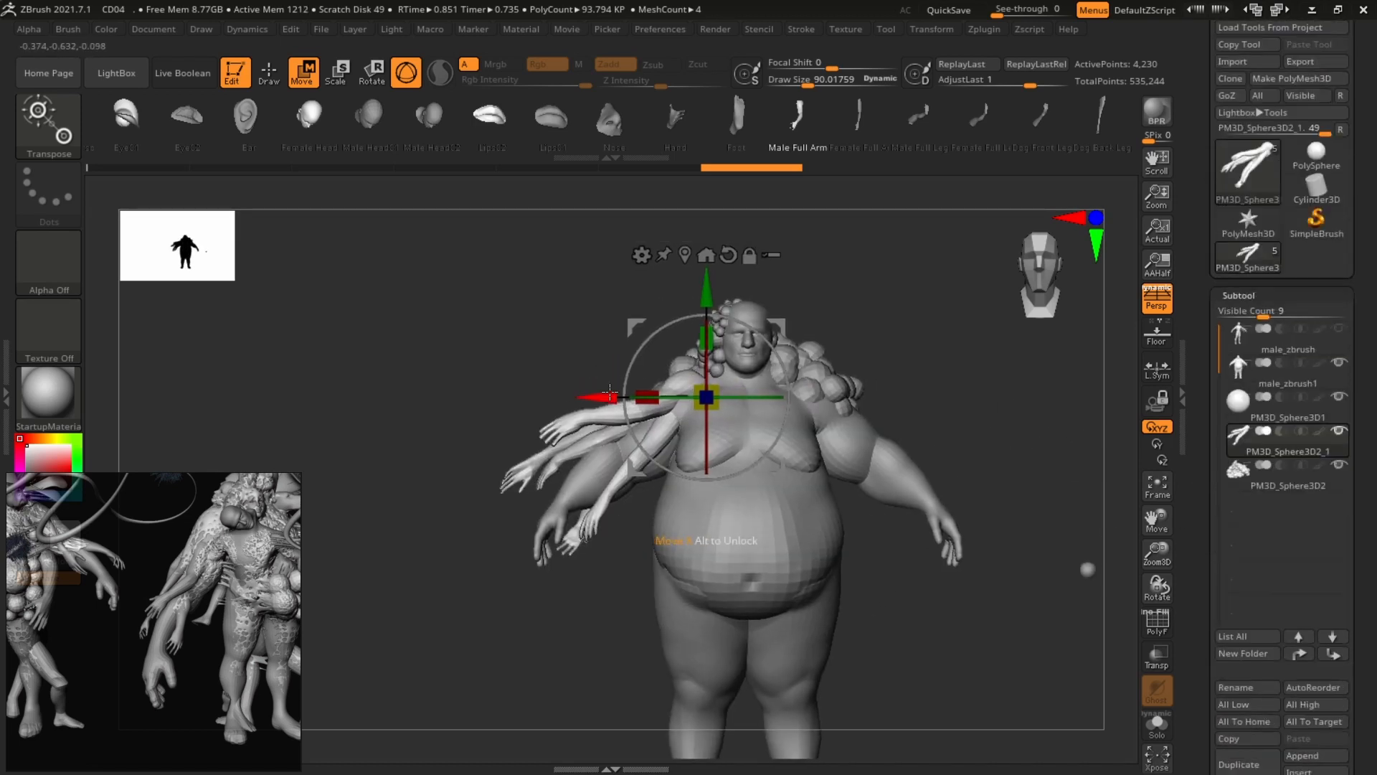
pyautogui.keyDown('ctrl'); pyautogui.click(603, 398); pyautogui.keyUp('ctrl')
pyautogui.keyDown('ctrl'); pyautogui.moveTo(602, 399); pyautogui.dragTo(585, 397); pyautogui.keyUp('ctrl')
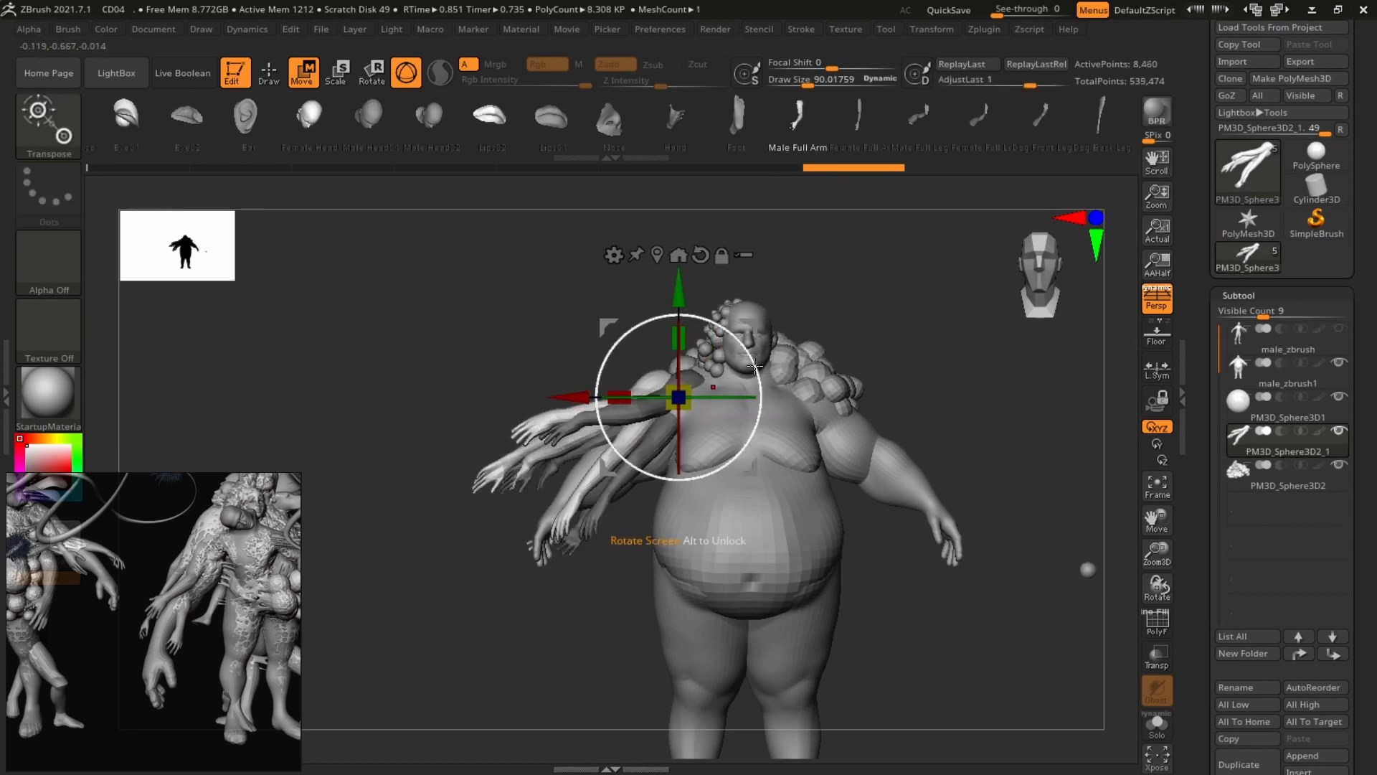
pyautogui.moveTo(754, 366); pyautogui.dragTo(717, 363)
pyautogui.moveTo(890, 376); pyautogui.dragTo(1025, 393)
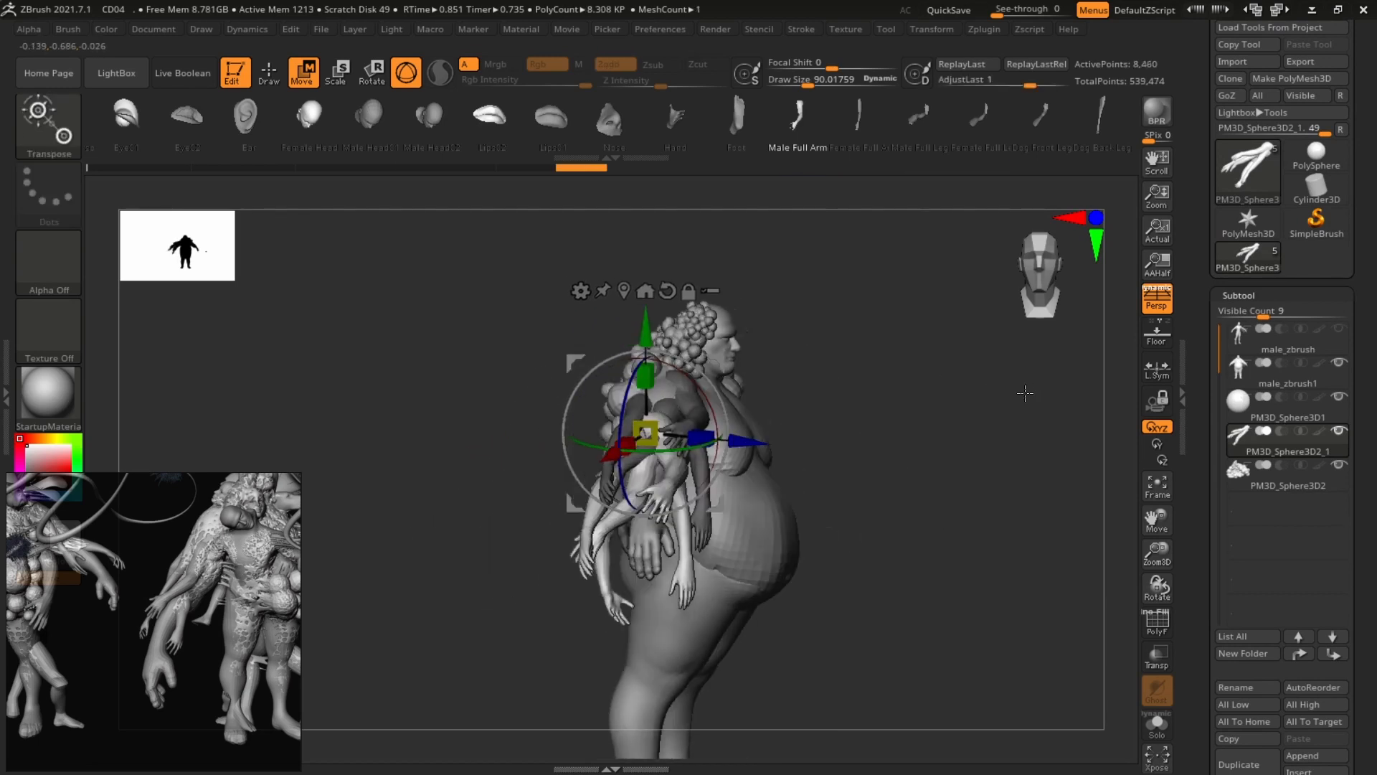
pyautogui.moveTo(727, 402); pyautogui.dragTo(625, 340)
pyautogui.moveTo(832, 373)
pyautogui.mouseDown()
pyautogui.moveTo(706, 428)
pyautogui.moveTo(672, 313)
pyautogui.moveTo(1011, 394)
pyautogui.moveTo(803, 388)
pyautogui.moveTo(925, 401)
pyautogui.moveTo(861, 430)
pyautogui.mouseUp()
# Duplicate the arm cluster again and rotate the new copy so its hands point downward.
pyautogui.press('q')
pyautogui.moveTo(832, 437)
pyautogui.keyDown('alt'); pyautogui.mouseDown()
pyautogui.moveTo(804, 343)
pyautogui.moveTo(975, 366)
pyautogui.mouseUp(); pyautogui.keyUp('alt')
pyautogui.press('w')
pyautogui.moveTo(718, 353)
pyautogui.keyDown('ctrl'); pyautogui.mouseDown()
pyautogui.moveTo(756, 326)
pyautogui.moveTo(715, 316)
pyautogui.moveTo(711, 345)
pyautogui.mouseUp(); pyautogui.keyUp('ctrl')
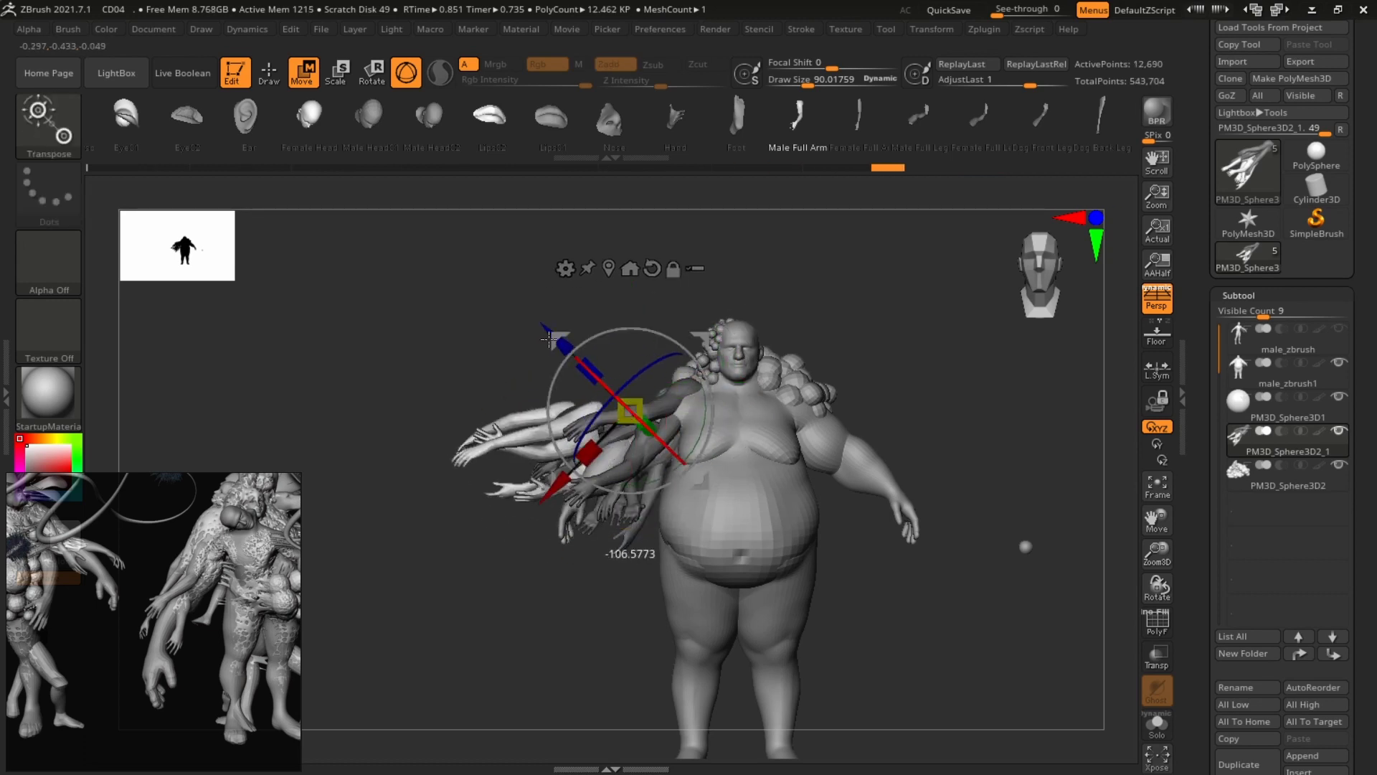
pyautogui.moveTo(549, 339); pyautogui.dragTo(529, 387)
pyautogui.moveTo(561, 340); pyautogui.dragTo(546, 373)
pyautogui.moveTo(911, 341)
pyautogui.keyDown('alt'); pyautogui.mouseDown()
pyautogui.moveTo(870, 337)
pyautogui.moveTo(1064, 375)
pyautogui.moveTo(878, 375)
pyautogui.mouseUp(); pyautogui.keyUp('alt')
pyautogui.press('q')
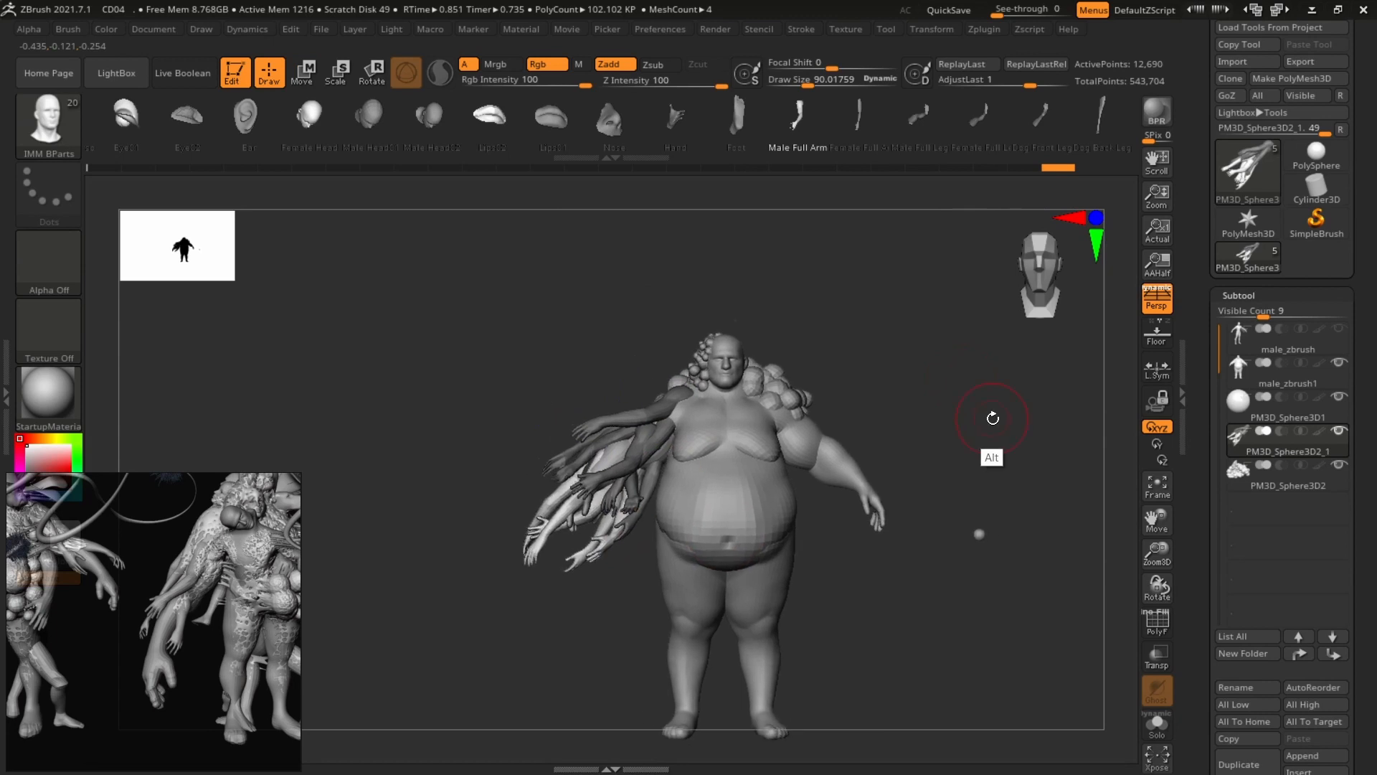
# Create a lower copy of the downward-pointing arms and rotate it to break up the repetition.
pyautogui.moveTo(993, 418); pyautogui.dragTo(1024, 375)
pyautogui.press('w')
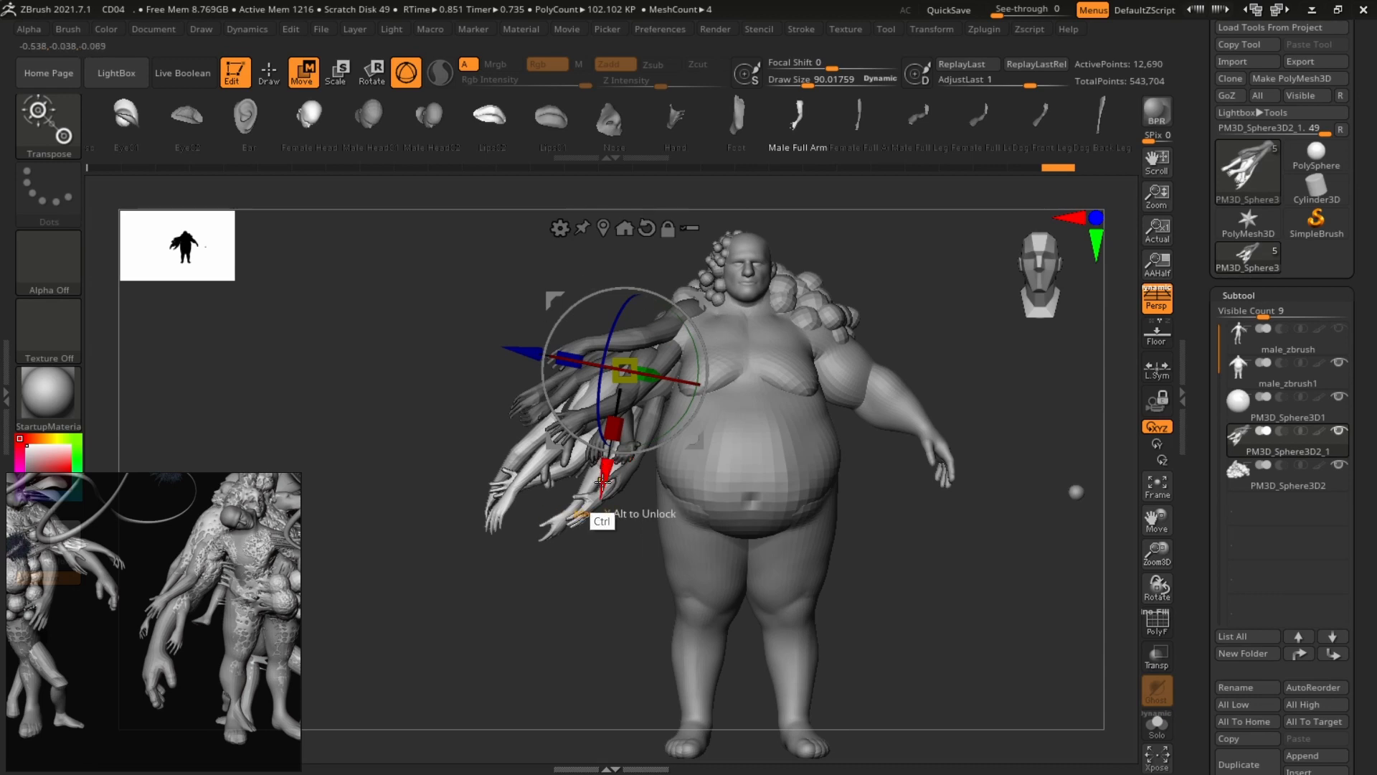
pyautogui.keyDown('ctrl'); pyautogui.moveTo(602, 482); pyautogui.dragTo(562, 543); pyautogui.keyUp('ctrl')
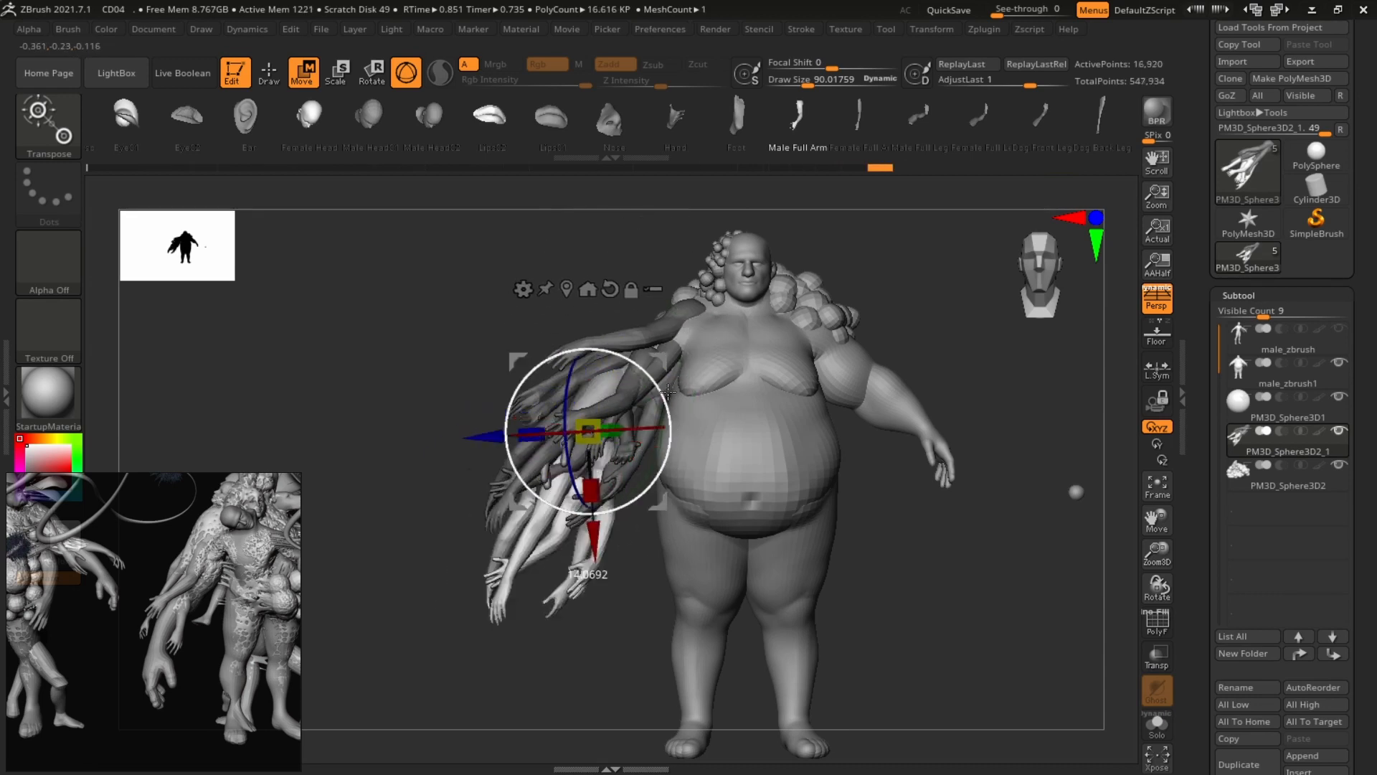
pyautogui.moveTo(670, 354); pyautogui.dragTo(489, 395)
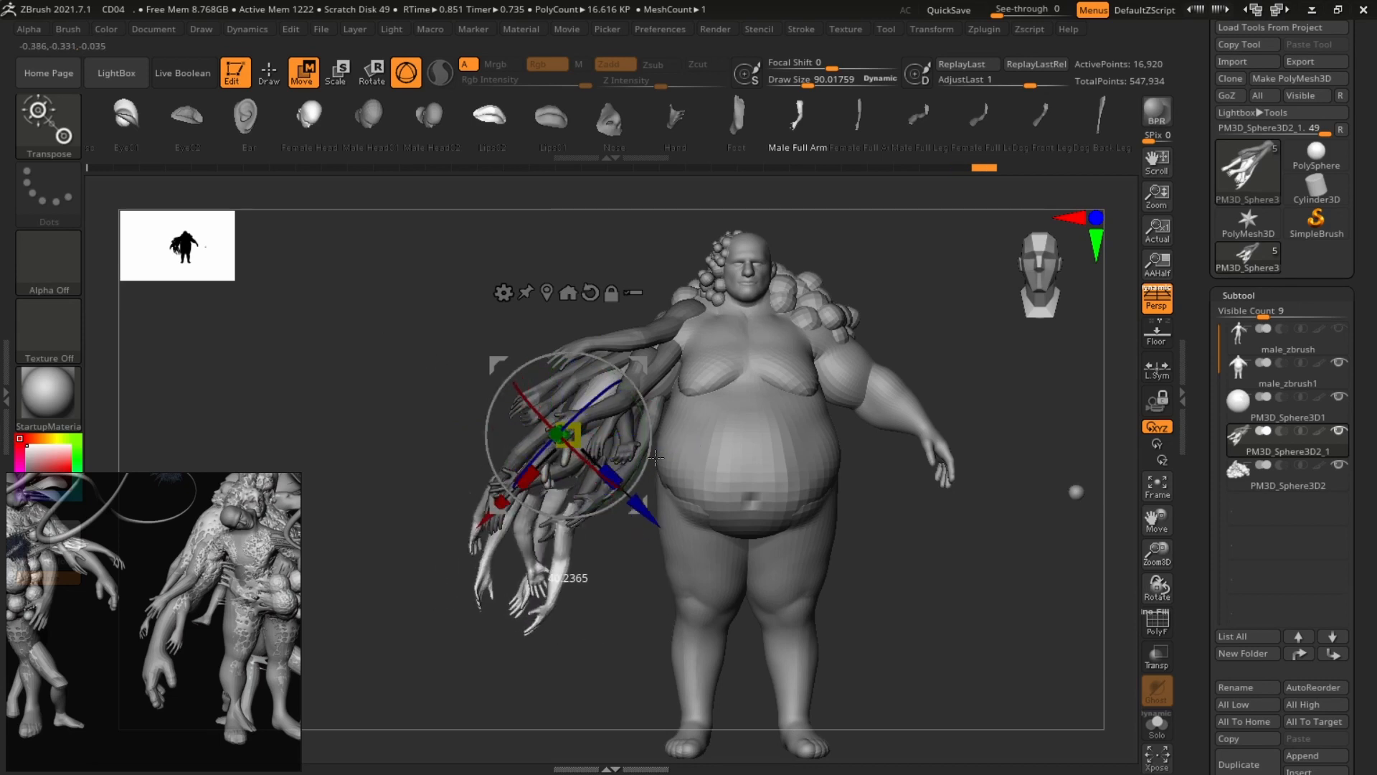
pyautogui.moveTo(642, 360); pyautogui.dragTo(649, 362)
# Swing the lowest arm cluster forward in side view and blend it into the mass of arms.
pyautogui.keyDown('shift'); pyautogui.moveTo(825, 315); pyautogui.dragTo(941, 331); pyautogui.keyUp('shift')
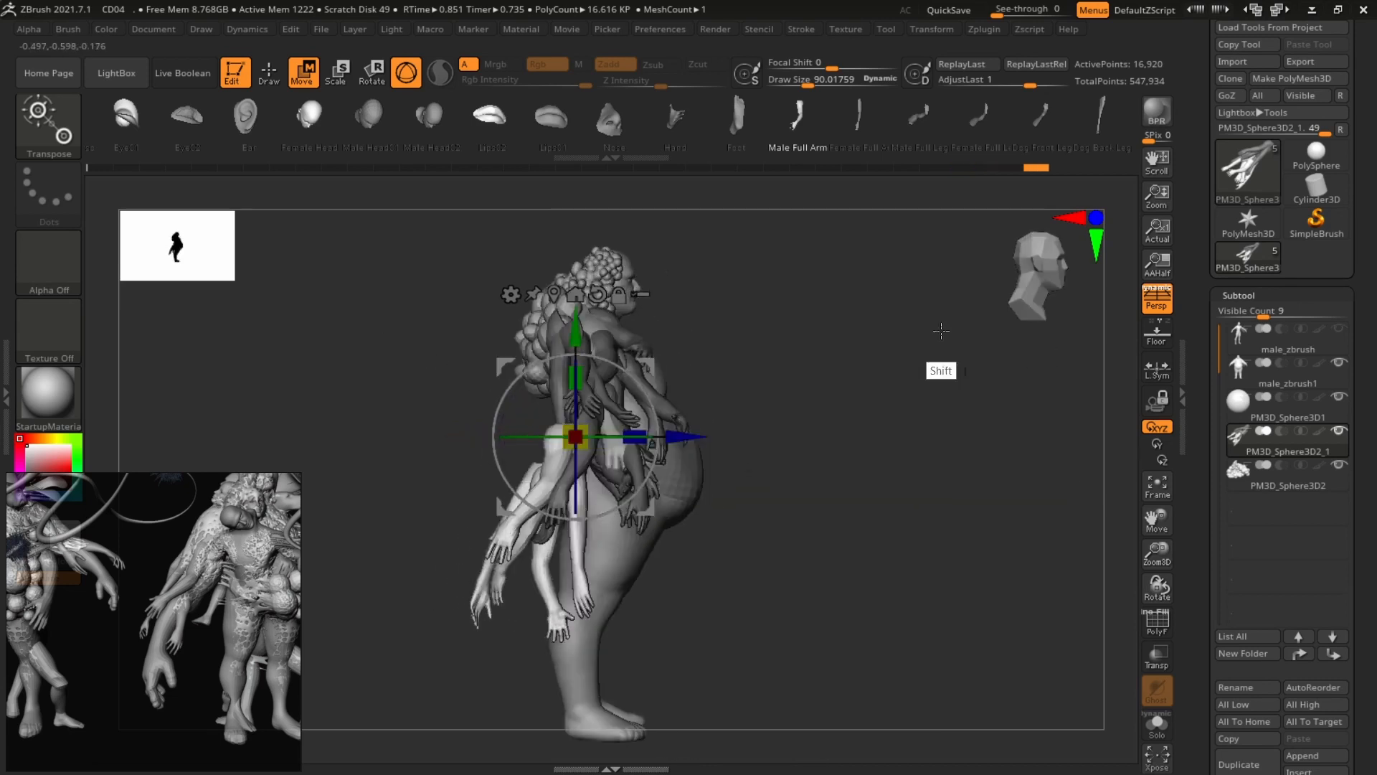
pyautogui.moveTo(684, 438); pyautogui.dragTo(700, 402)
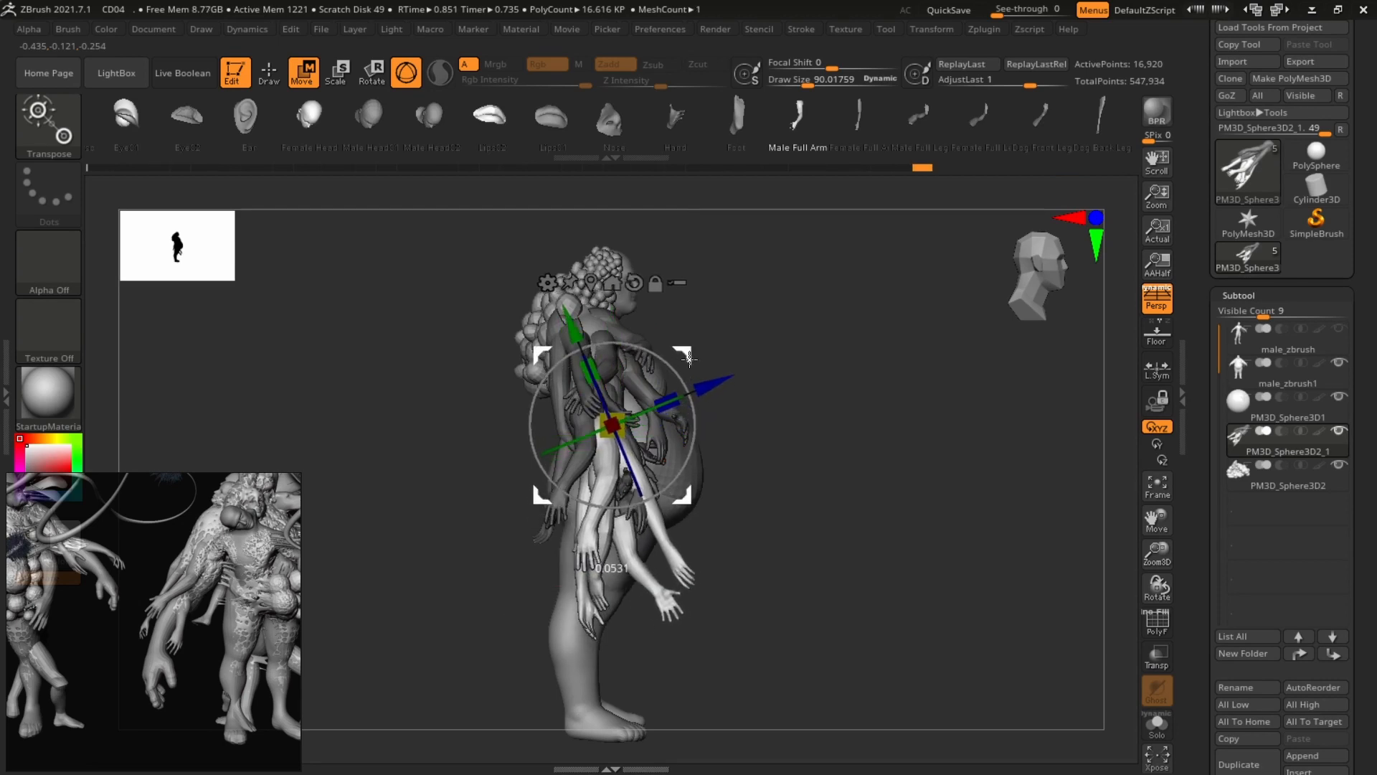
pyautogui.keyDown('shift'); pyautogui.moveTo(861, 352); pyautogui.dragTo(696, 331); pyautogui.keyUp('shift')
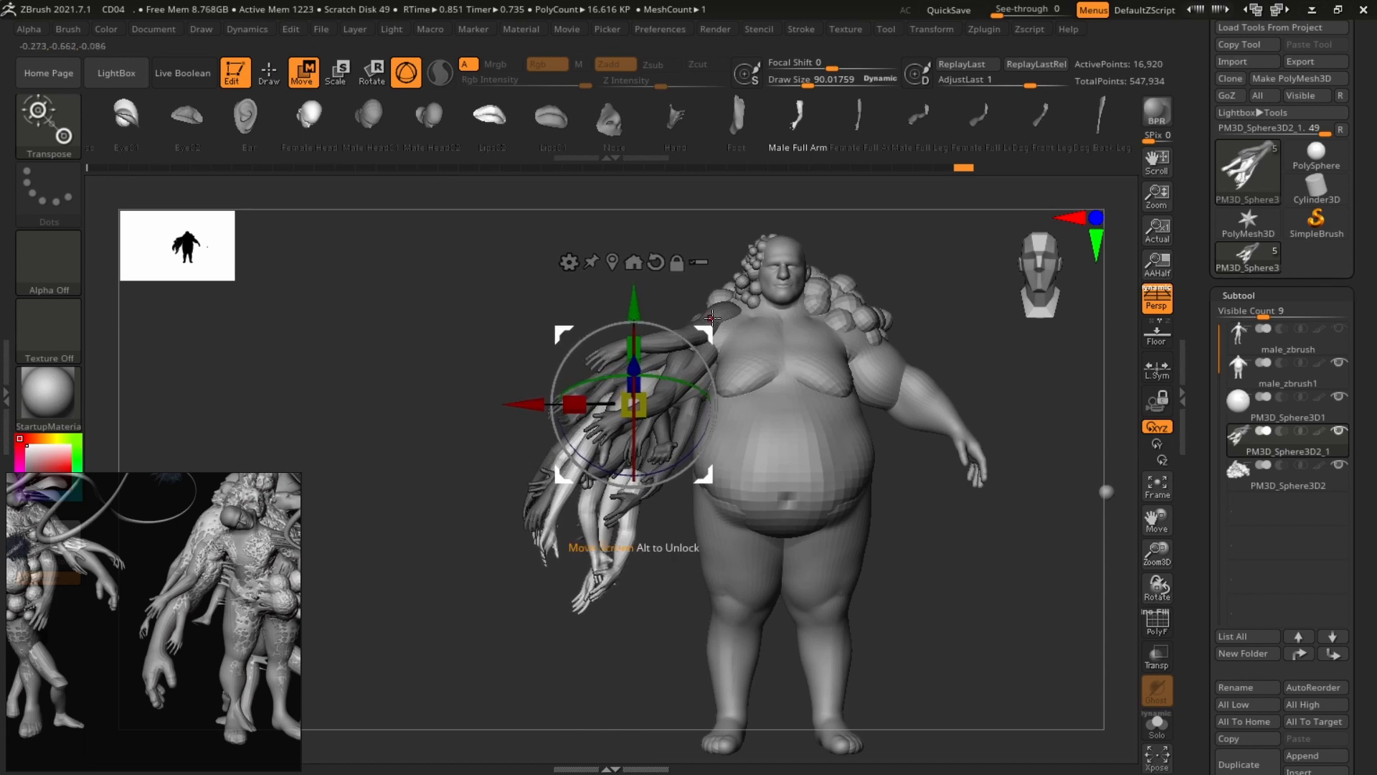
pyautogui.press('q')
pyautogui.moveTo(1006, 363)
pyautogui.keyDown('alt'); pyautogui.mouseDown()
pyautogui.moveTo(858, 344)
pyautogui.moveTo(987, 375)
pyautogui.moveTo(1000, 354)
pyautogui.moveTo(992, 372)
pyautogui.mouseUp(); pyautogui.keyUp('alt')
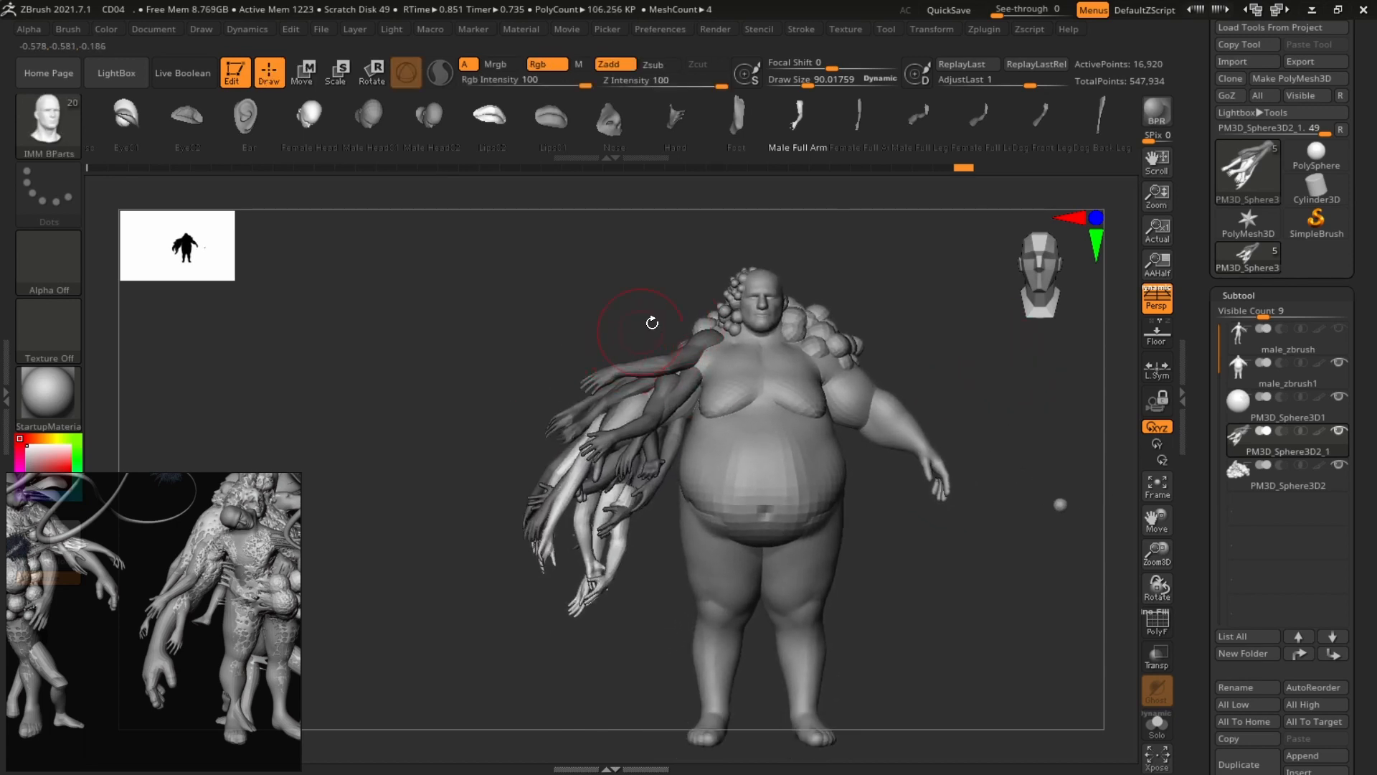
# Duplicate the arm cluster up at the shoulder and rotate the copy so its hands reach outward beside the head.
pyautogui.press('w')
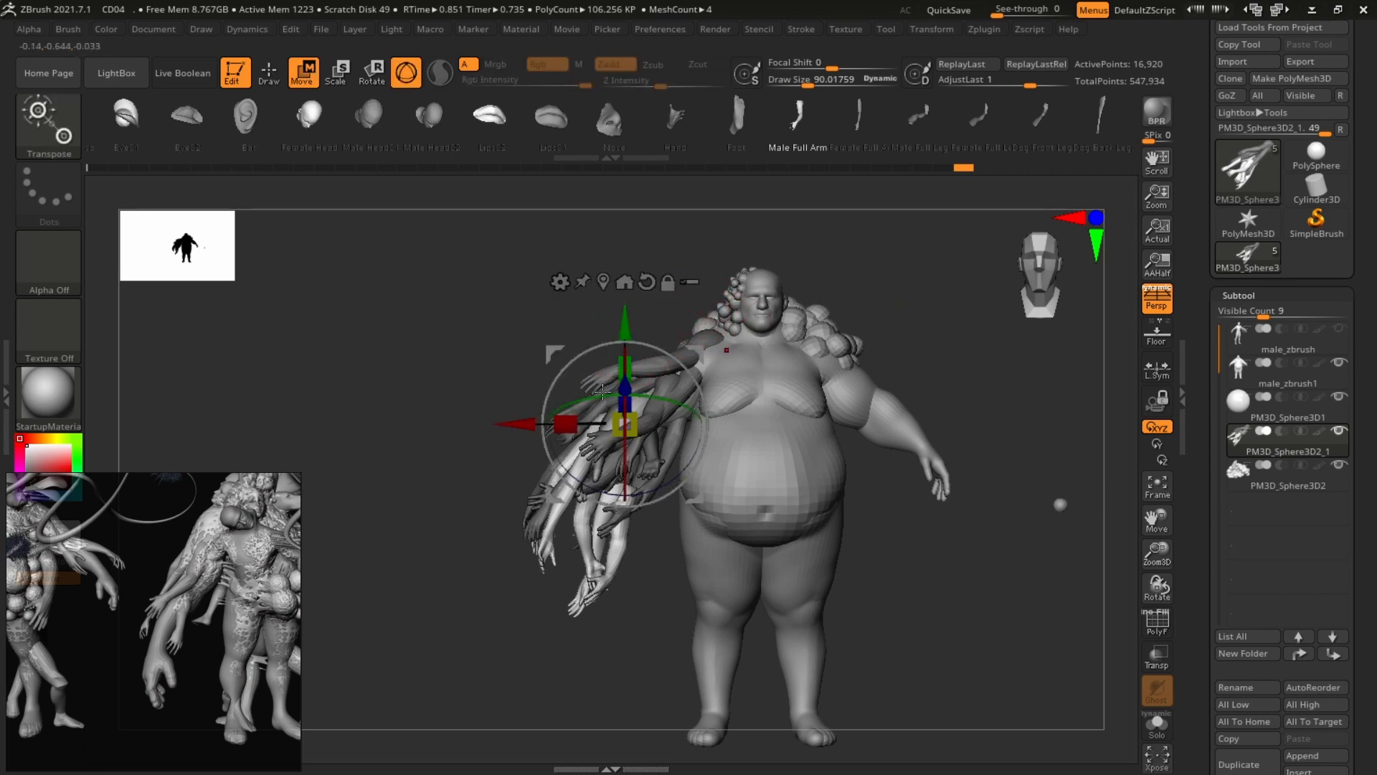
pyautogui.keyDown('ctrl'); pyautogui.moveTo(626, 326); pyautogui.dragTo(754, 232); pyautogui.keyUp('ctrl')
pyautogui.moveTo(727, 280); pyautogui.dragTo(768, 258)
pyautogui.moveTo(735, 337); pyautogui.dragTo(746, 287)
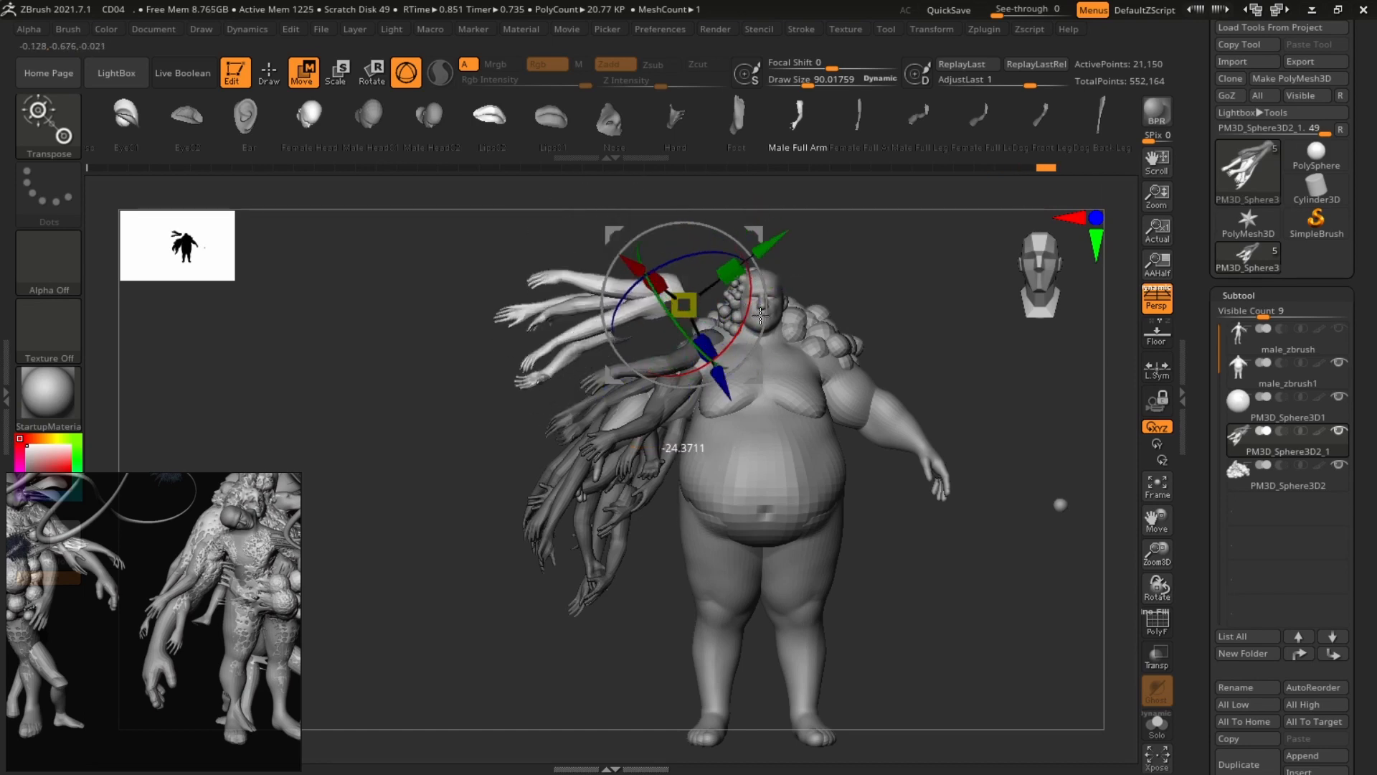
pyautogui.moveTo(768, 236); pyautogui.dragTo(789, 268)
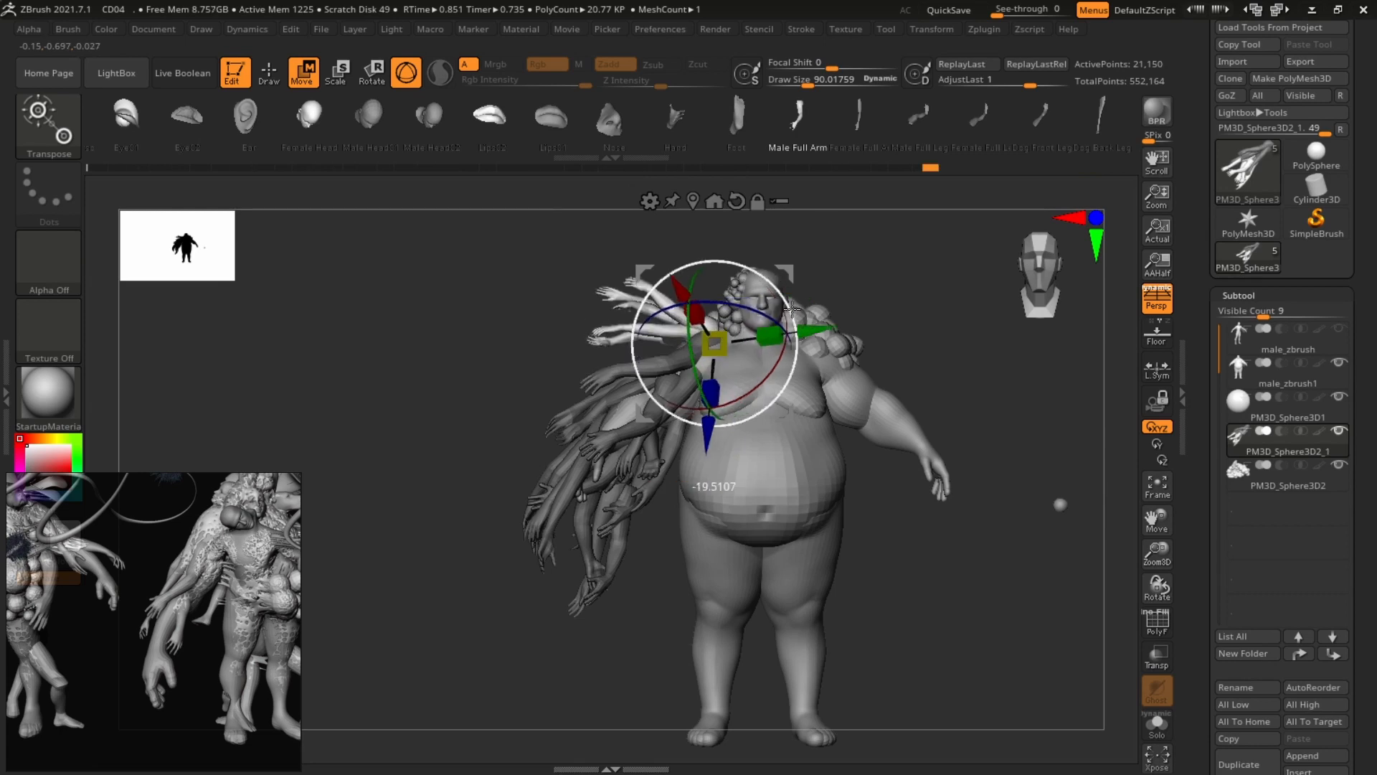
pyautogui.moveTo(882, 290); pyautogui.dragTo(1025, 307)
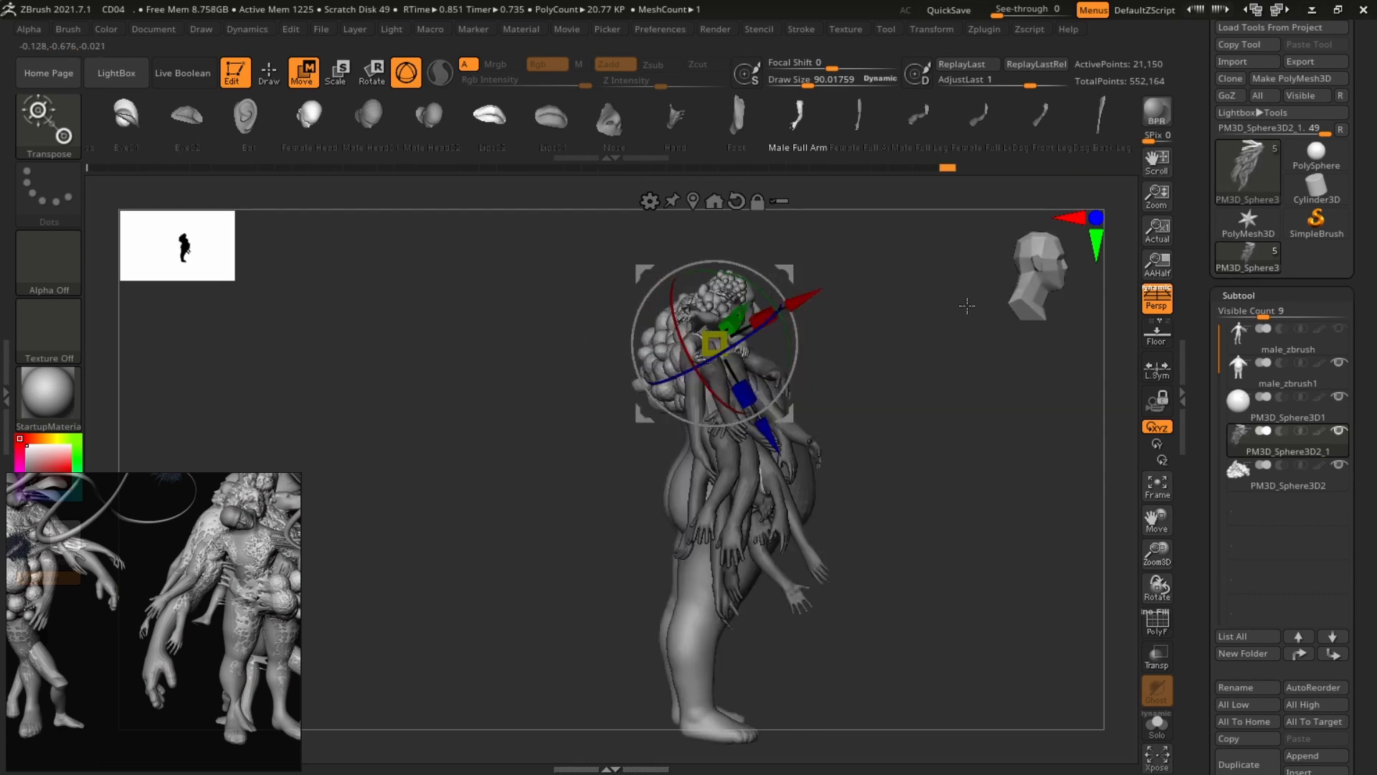
# Fit the shoulder-level arm copy into the growths from behind, adjusting its size and position, and clear the mask.
pyautogui.moveTo(932, 338); pyautogui.dragTo(741, 292)
pyautogui.moveTo(999, 390); pyautogui.dragTo(968, 380)
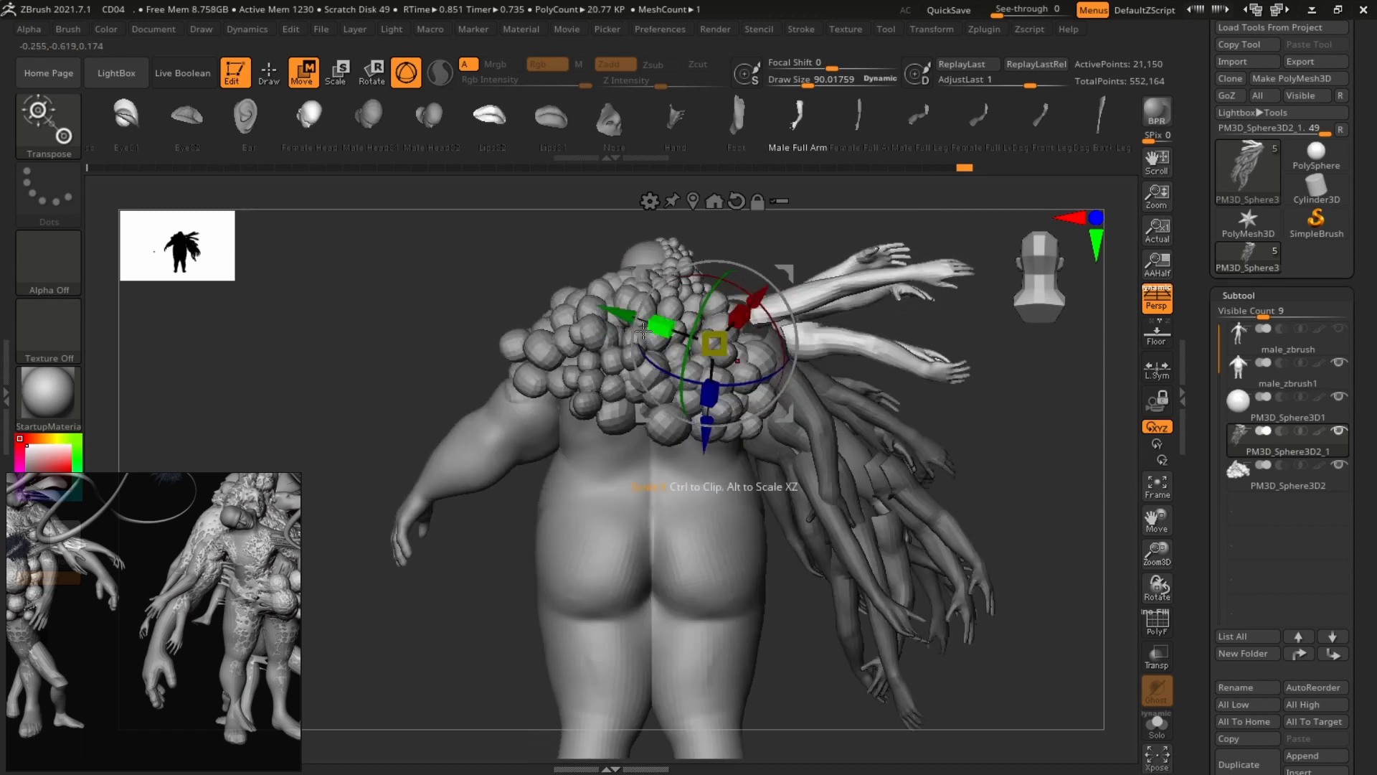
pyautogui.moveTo(825, 343); pyautogui.dragTo(793, 344)
pyautogui.moveTo(689, 228); pyautogui.dragTo(689, 242)
pyautogui.keyDown('shift'); pyautogui.moveTo(1045, 409); pyautogui.dragTo(877, 425); pyautogui.keyUp('shift')
pyautogui.keyDown('alt'); pyautogui.moveTo(951, 334); pyautogui.dragTo(909, 330); pyautogui.keyUp('alt')
pyautogui.press('q')
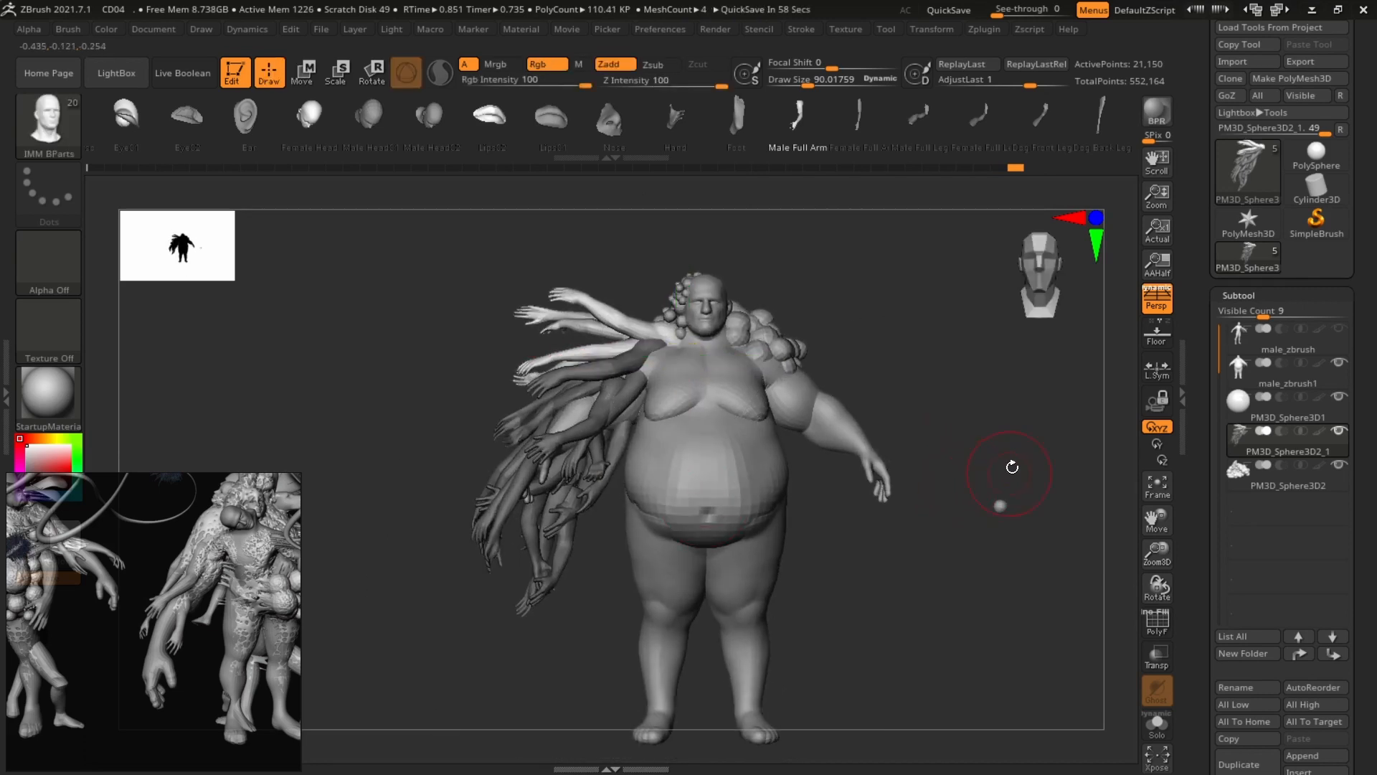
pyautogui.moveTo(1012, 467); pyautogui.dragTo(1086, 385)
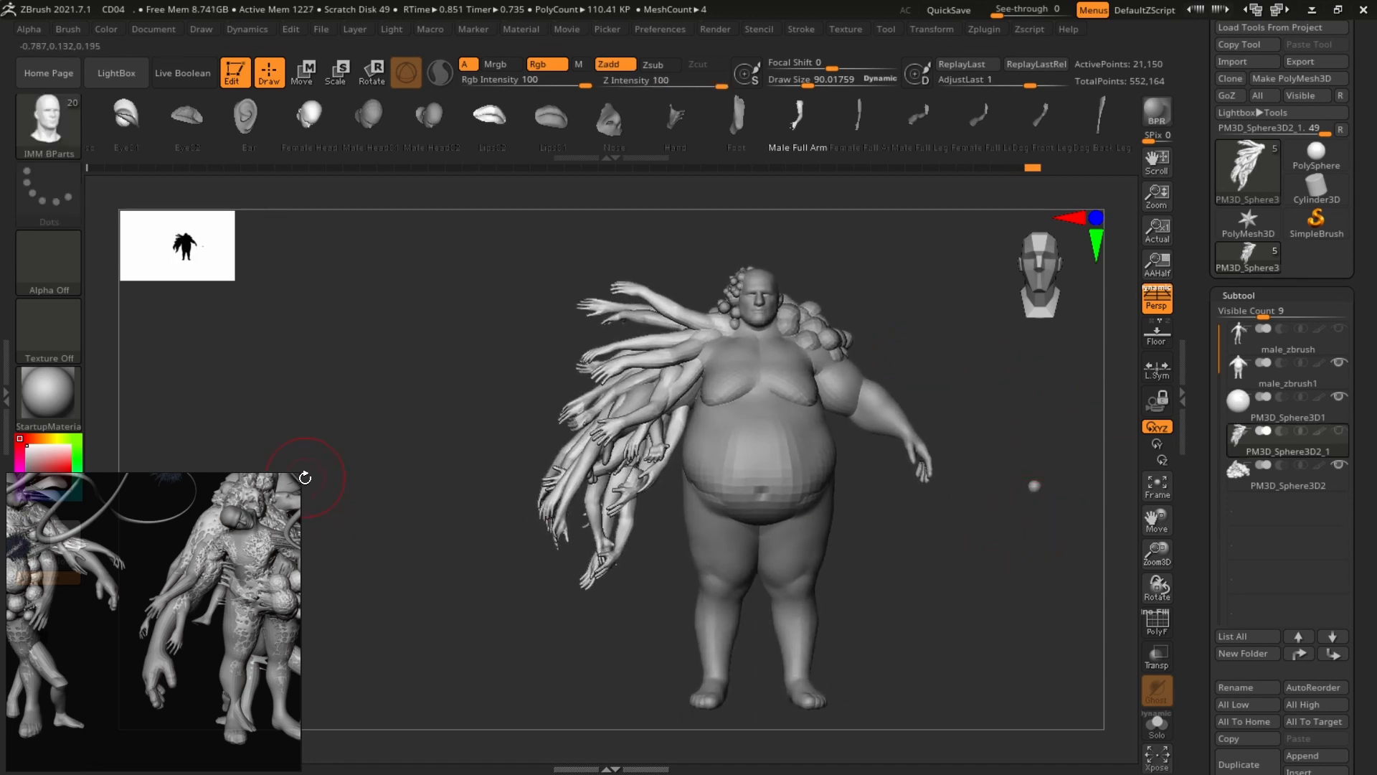
# Hide the arms and the separate sphere, and leave a canvas snapshot of the bare body beside the model for comparison.
pyautogui.moveTo(298, 478); pyautogui.dragTo(188, 598)
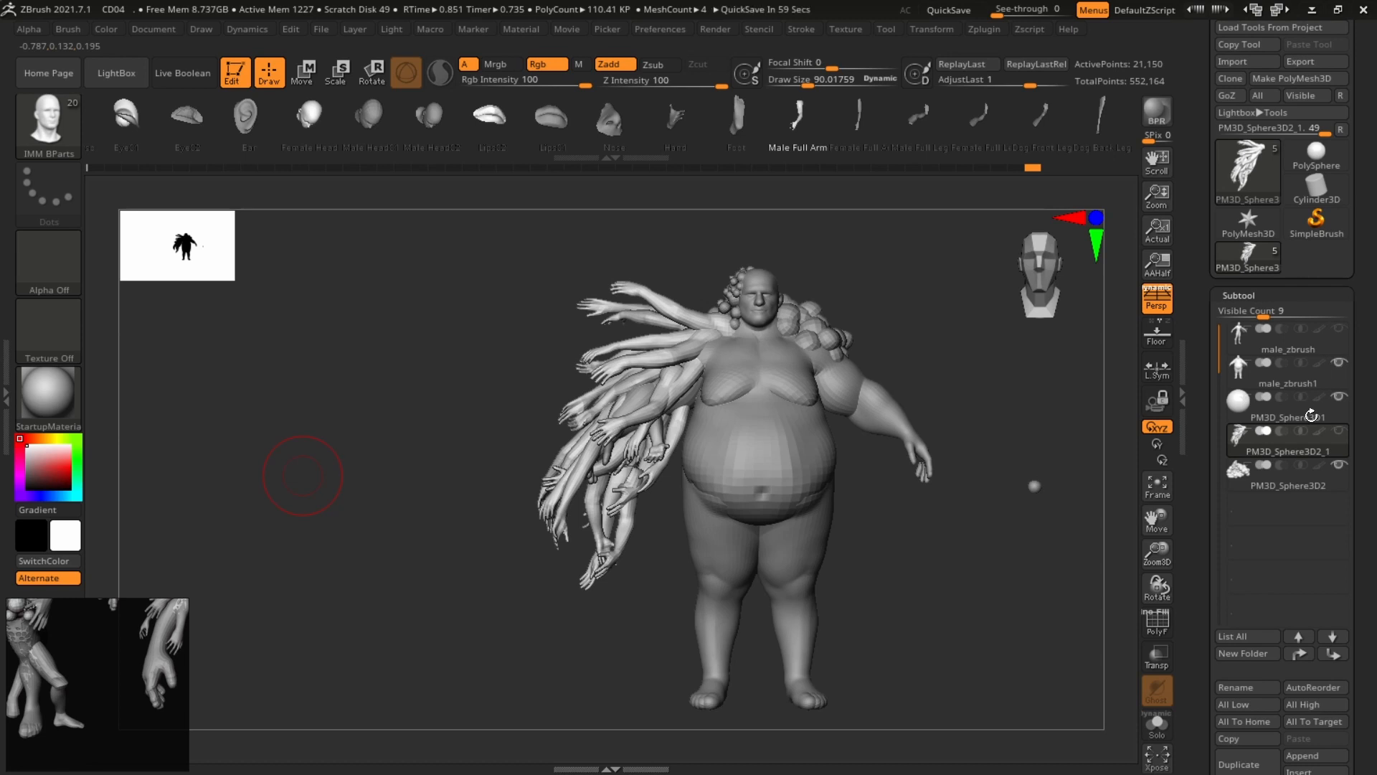
pyautogui.keyDown('alt'); pyautogui.click(799, 525); pyautogui.keyUp('alt')
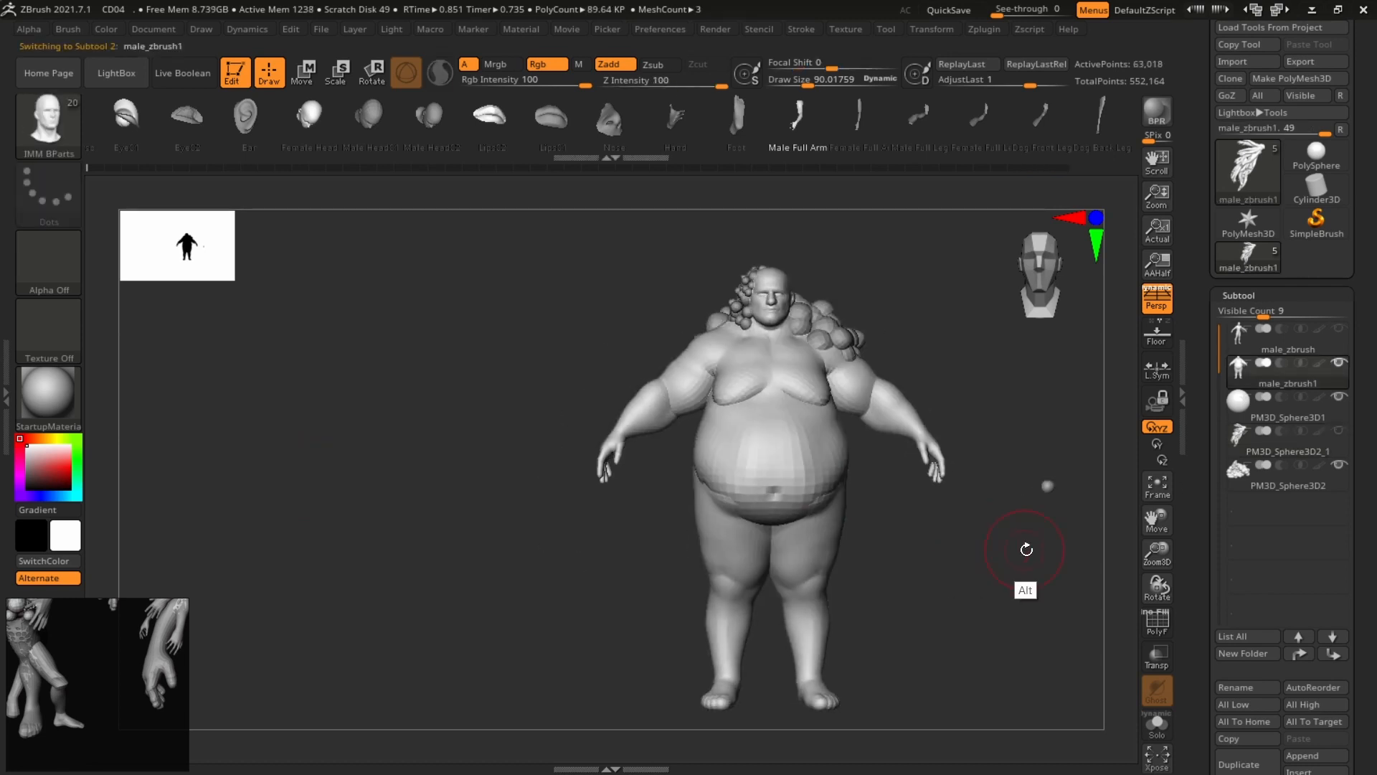
pyautogui.click(1338, 396)
pyautogui.keyDown('alt'); pyautogui.moveTo(882, 589); pyautogui.dragTo(636, 599); pyautogui.keyUp('alt')
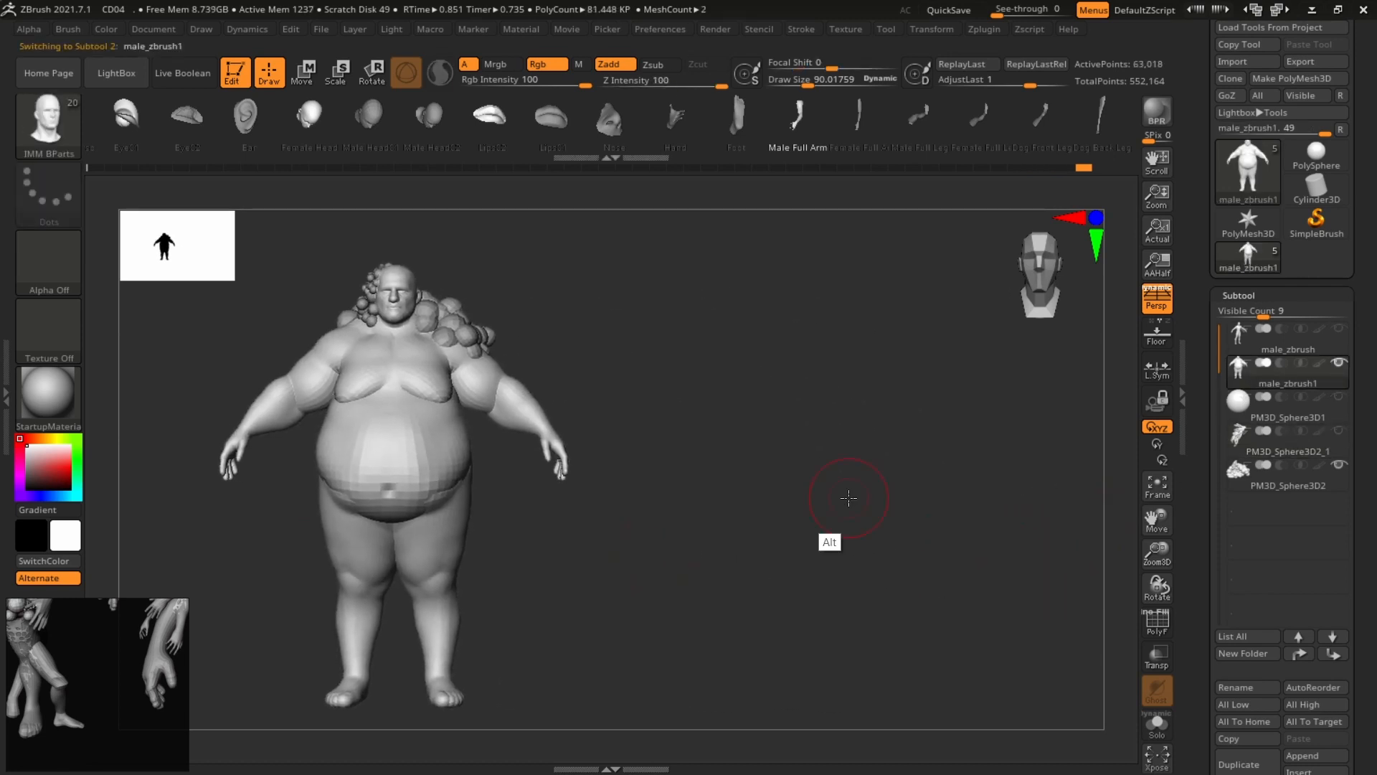
pyautogui.moveTo(847, 498); pyautogui.dragTo(849, 493)
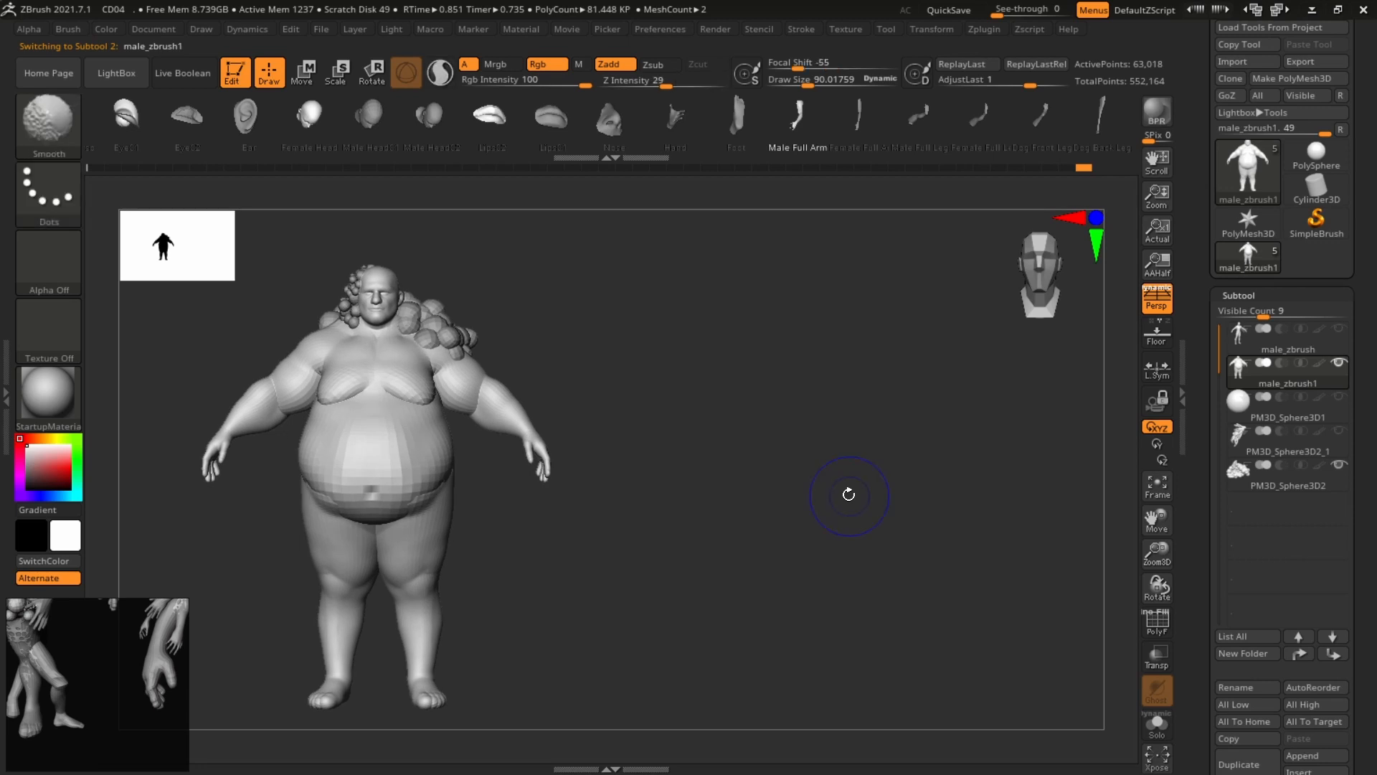
pyautogui.moveTo(846, 574); pyautogui.dragTo(1055, 534)
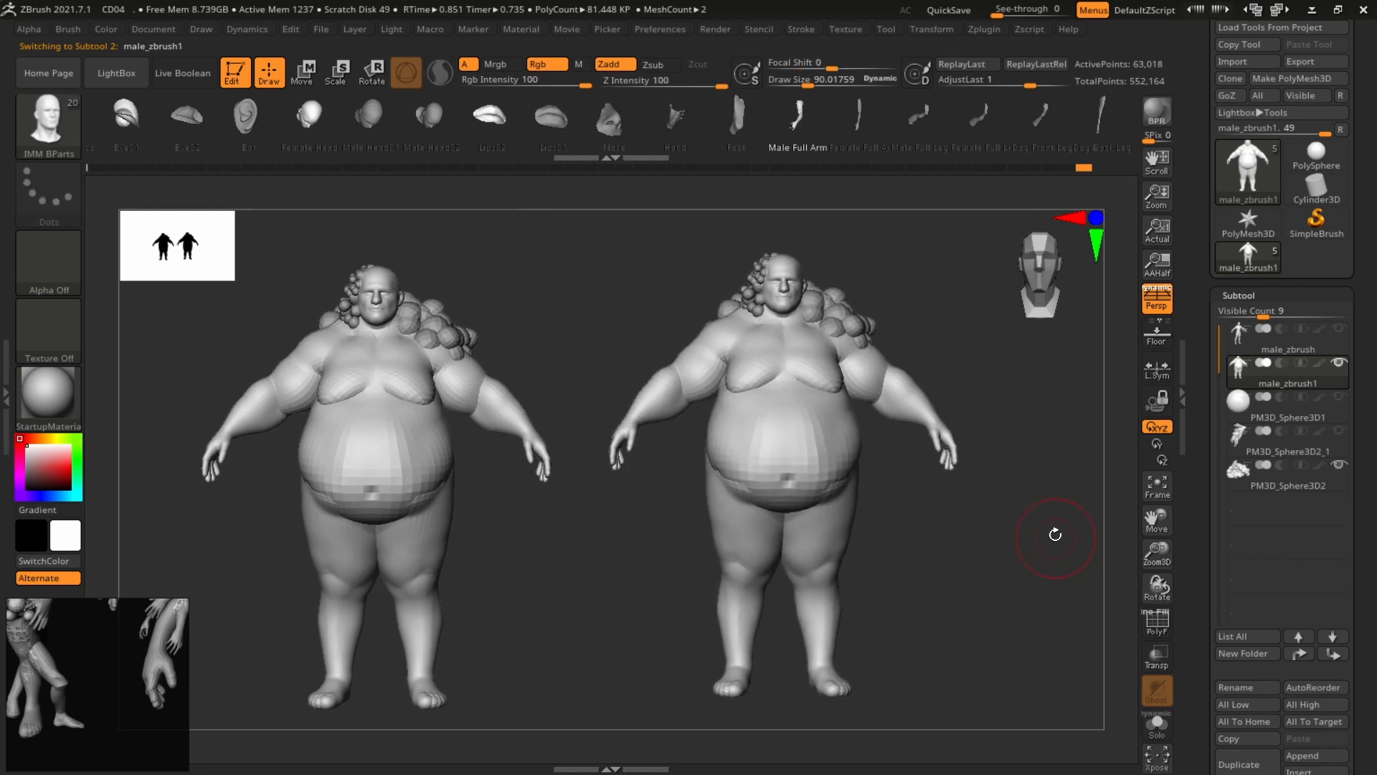
# Show the arm subtool again and duplicate its unmasked arm group to the lower end of the limb, scaling the copy.
pyautogui.click(1339, 431)
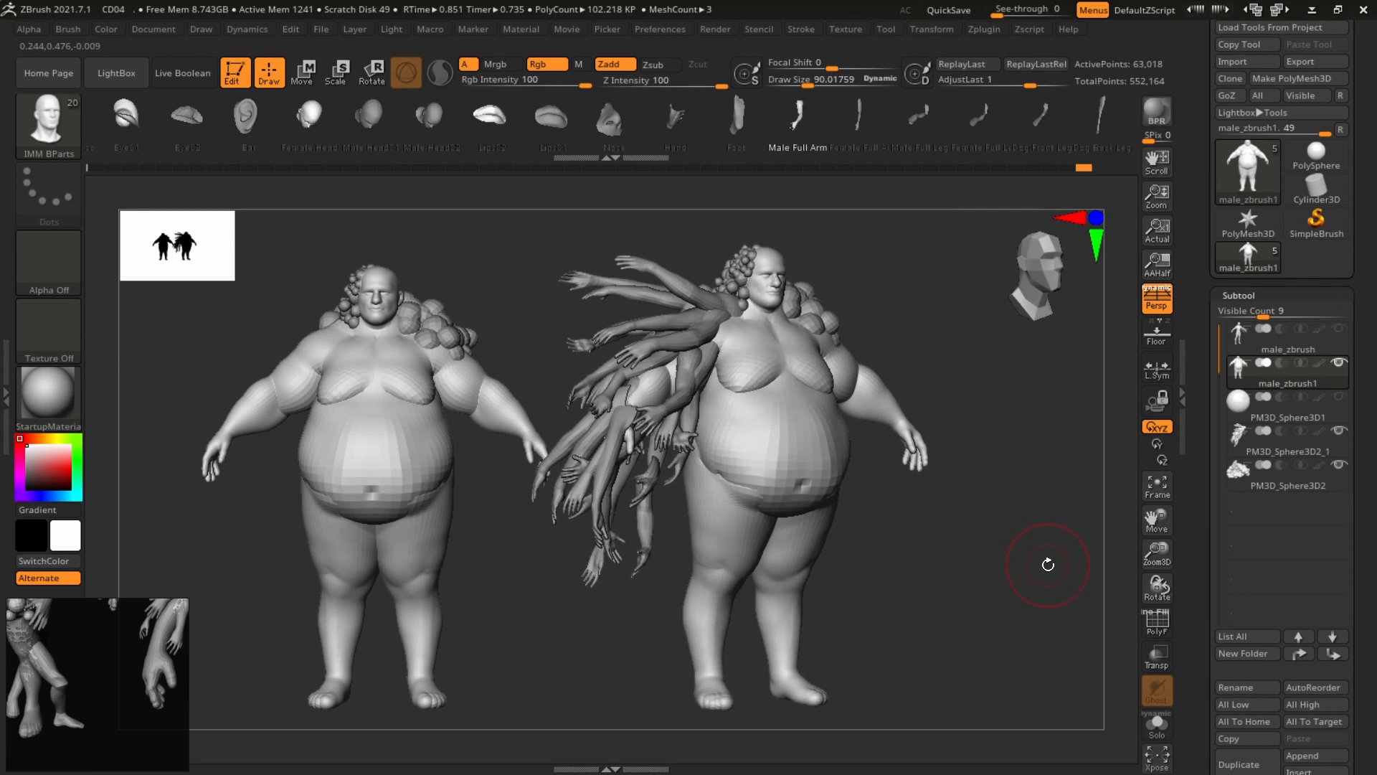
pyautogui.press('w')
pyautogui.click(1239, 451)
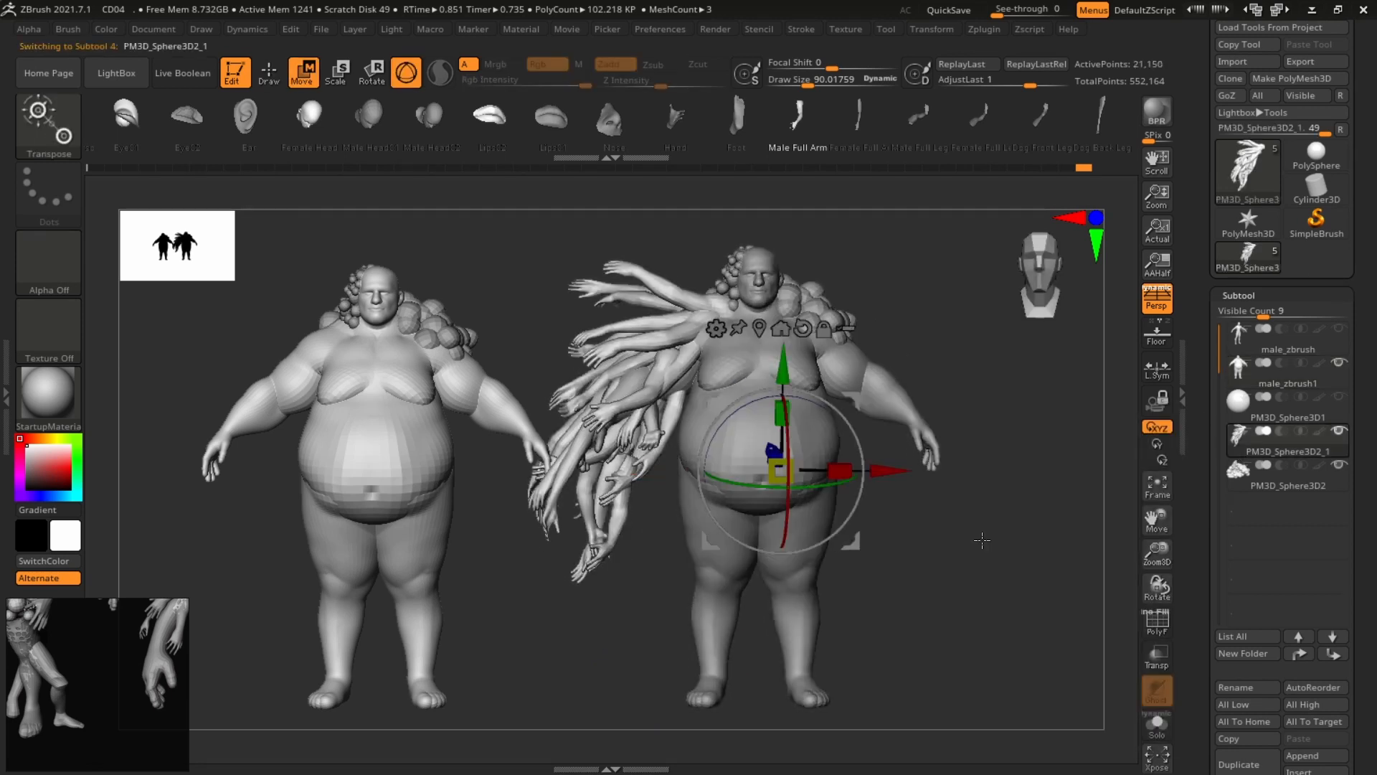
pyautogui.hotkey('ctrl', 'z')
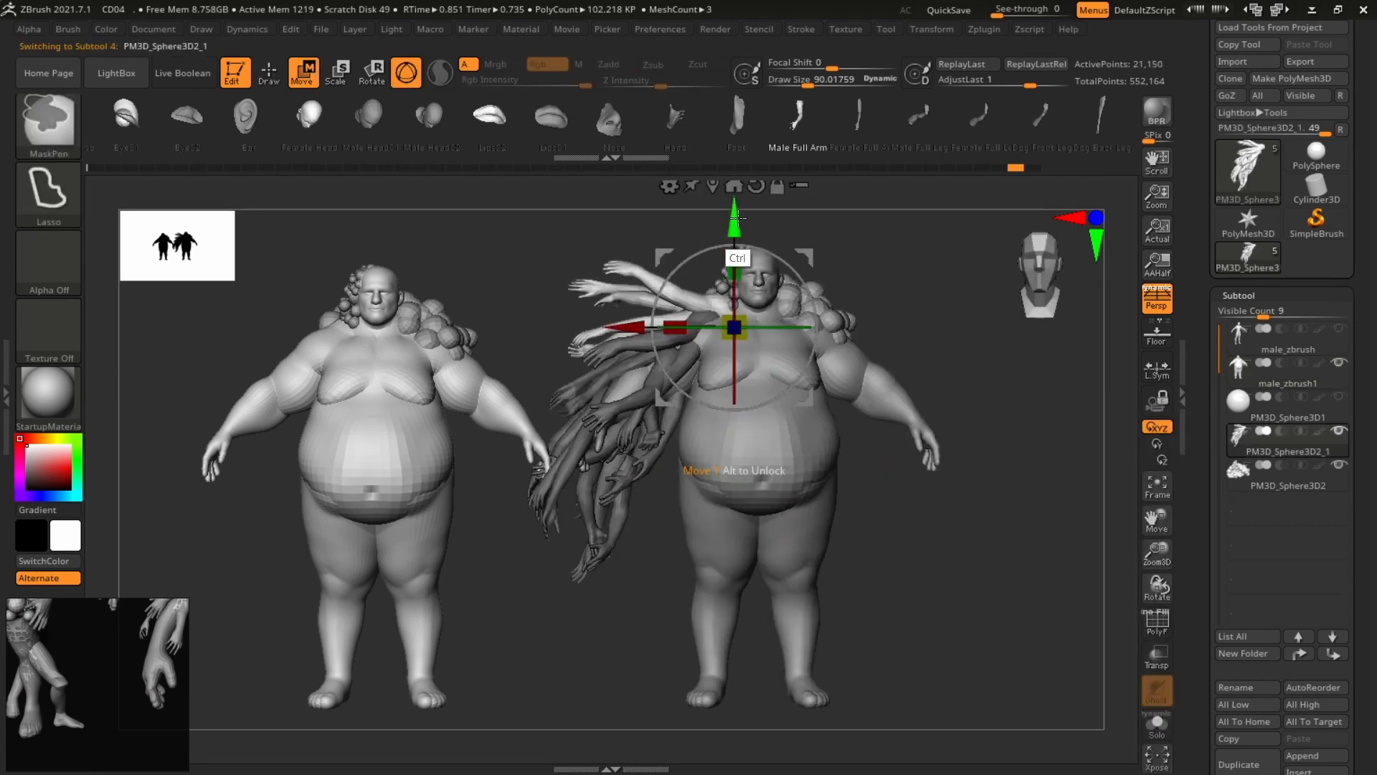
pyautogui.keyDown('ctrl'); pyautogui.moveTo(736, 224); pyautogui.dragTo(715, 414); pyautogui.keyUp('ctrl')
pyautogui.moveTo(811, 551); pyautogui.dragTo(700, 386)
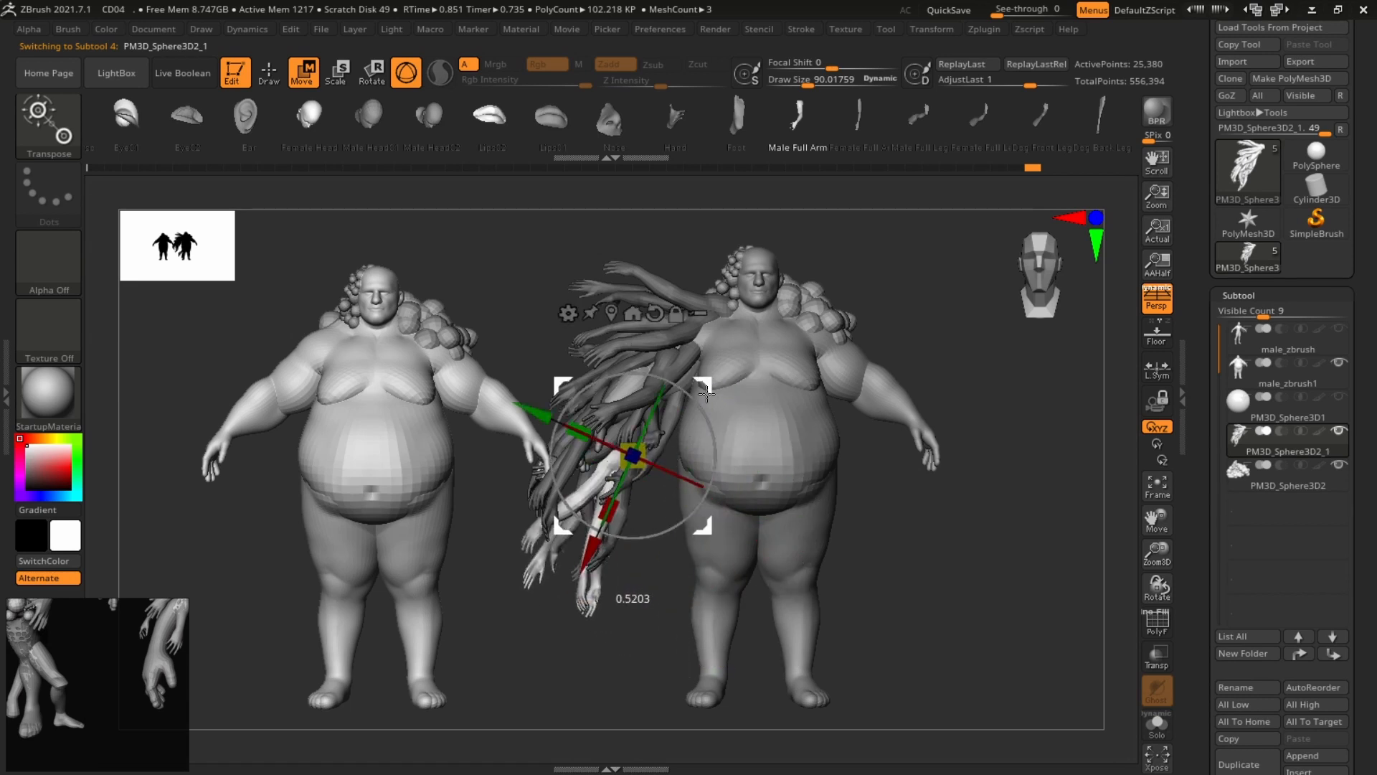
# Rotate and reposition the lowest arm copy in side and front views so its hands hang down as the limb's end.
pyautogui.moveTo(947, 434); pyautogui.dragTo(1085, 439)
pyautogui.moveTo(720, 480); pyautogui.dragTo(725, 465)
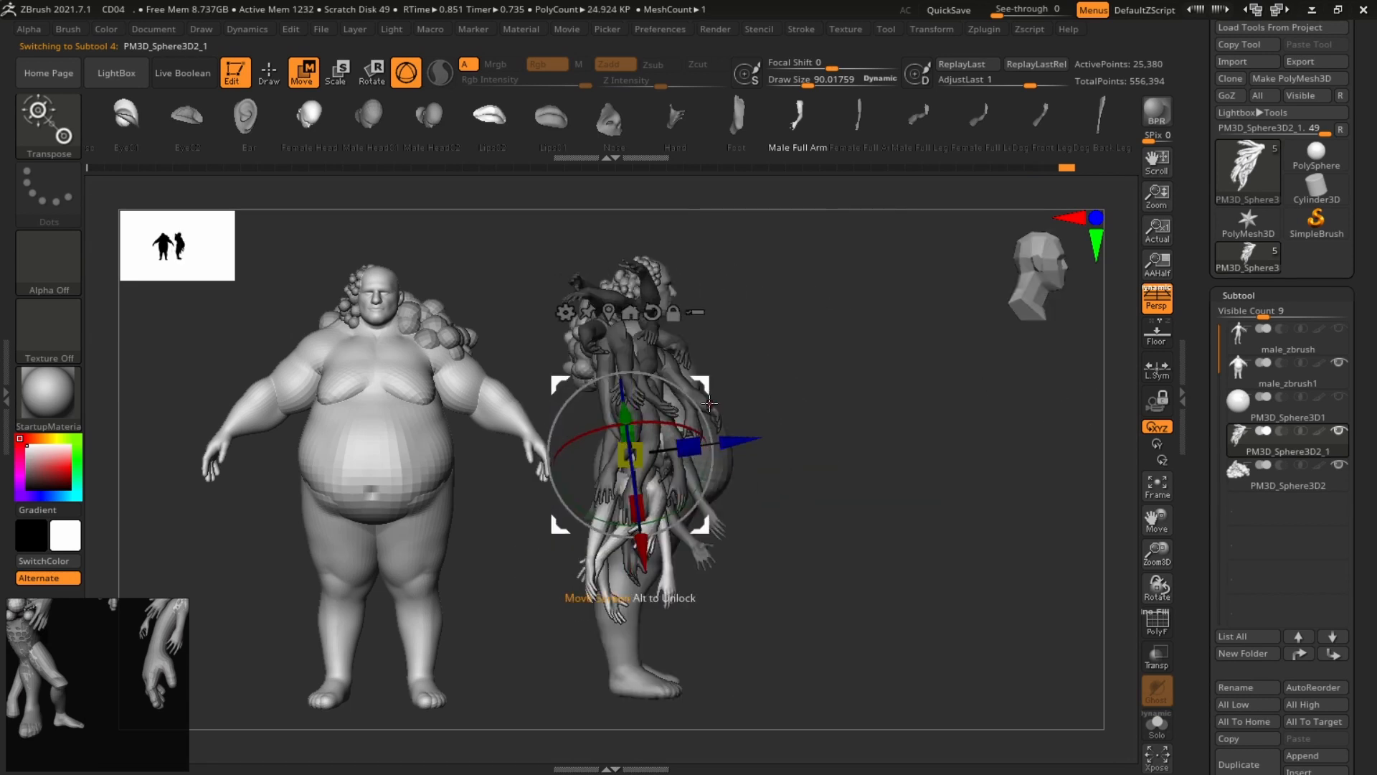
pyautogui.moveTo(702, 386)
pyautogui.mouseDown()
pyautogui.moveTo(746, 423)
pyautogui.moveTo(712, 395)
pyautogui.mouseUp()
pyautogui.moveTo(886, 381); pyautogui.dragTo(971, 394)
pyautogui.moveTo(717, 397); pyautogui.dragTo(722, 374)
pyautogui.moveTo(939, 393); pyautogui.dragTo(798, 451)
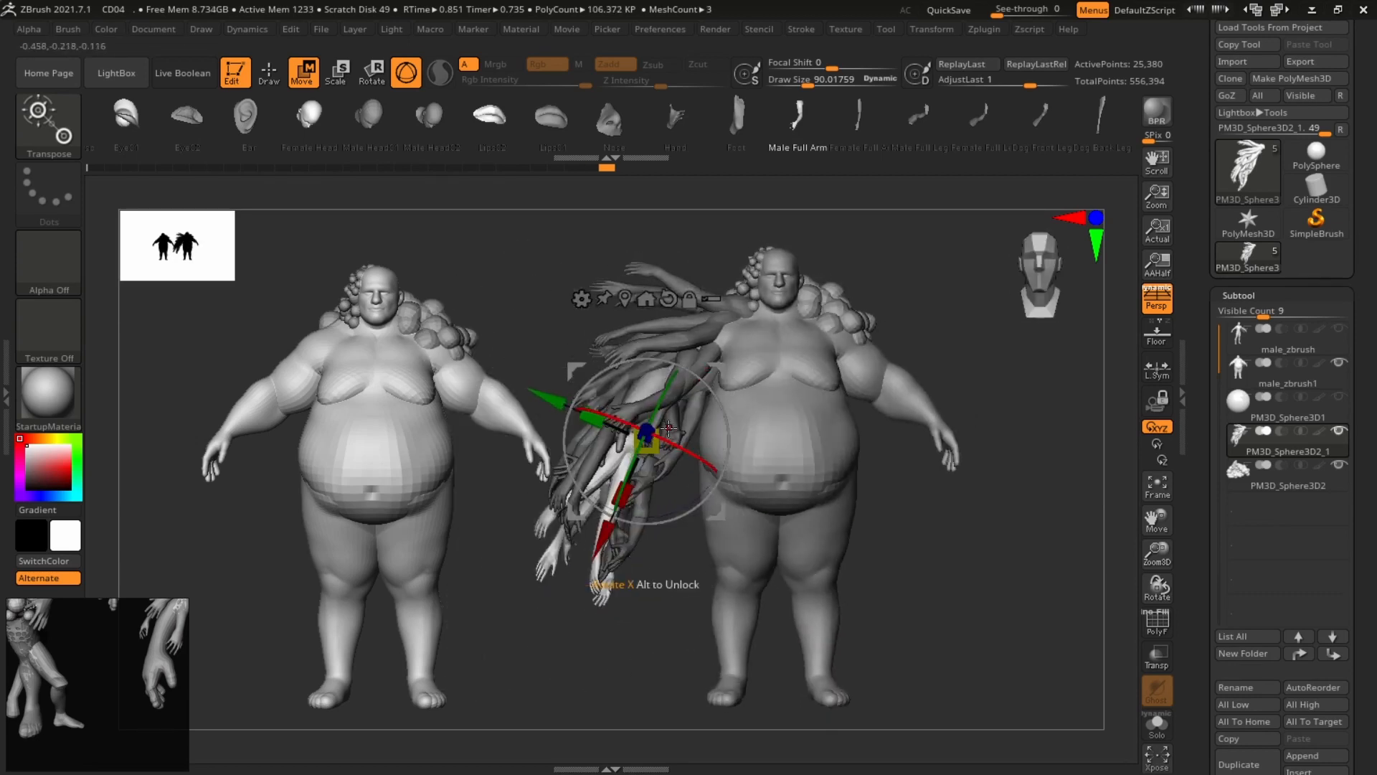
pyautogui.moveTo(652, 440); pyautogui.dragTo(711, 379)
pyautogui.hotkey('ctrl', 'z')
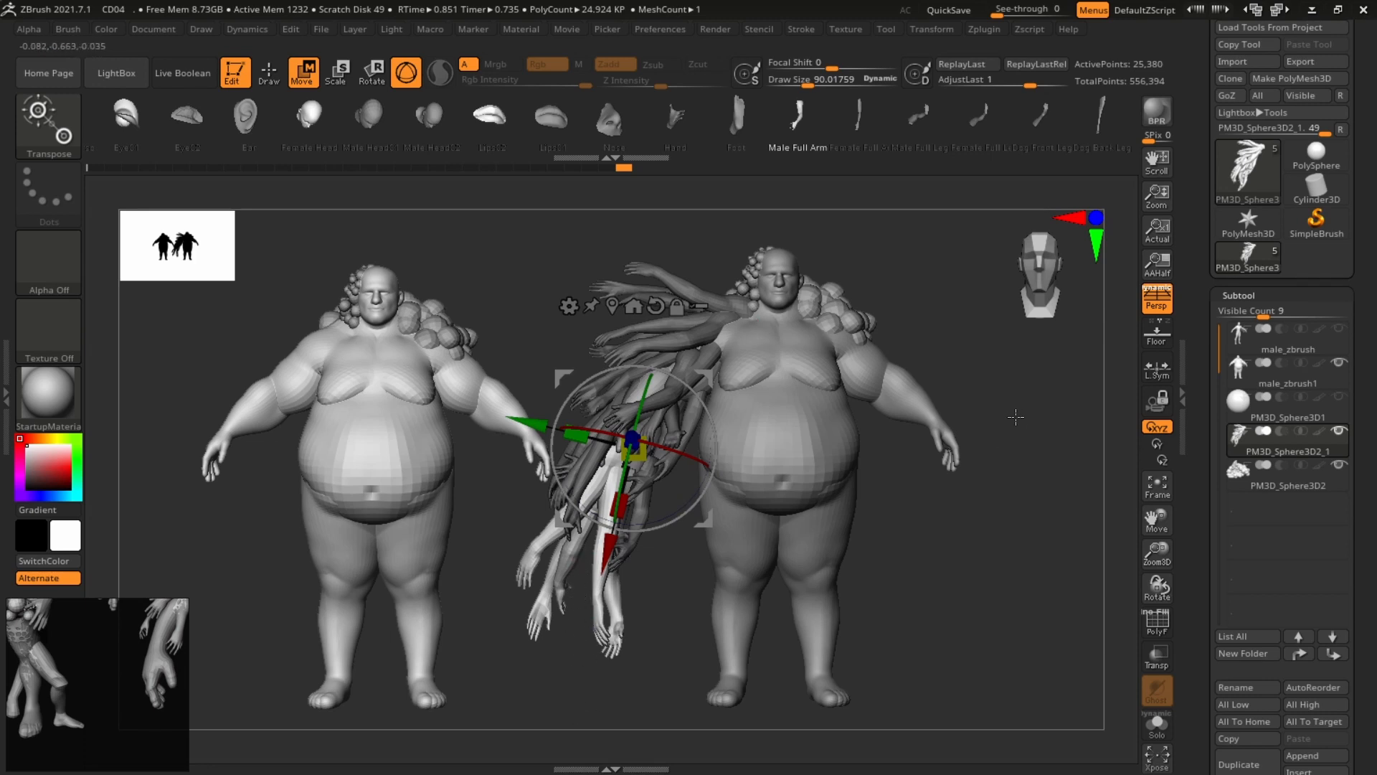
# Clear the mask on the arms and remove the body snapshot from the canvas.
pyautogui.press('q')
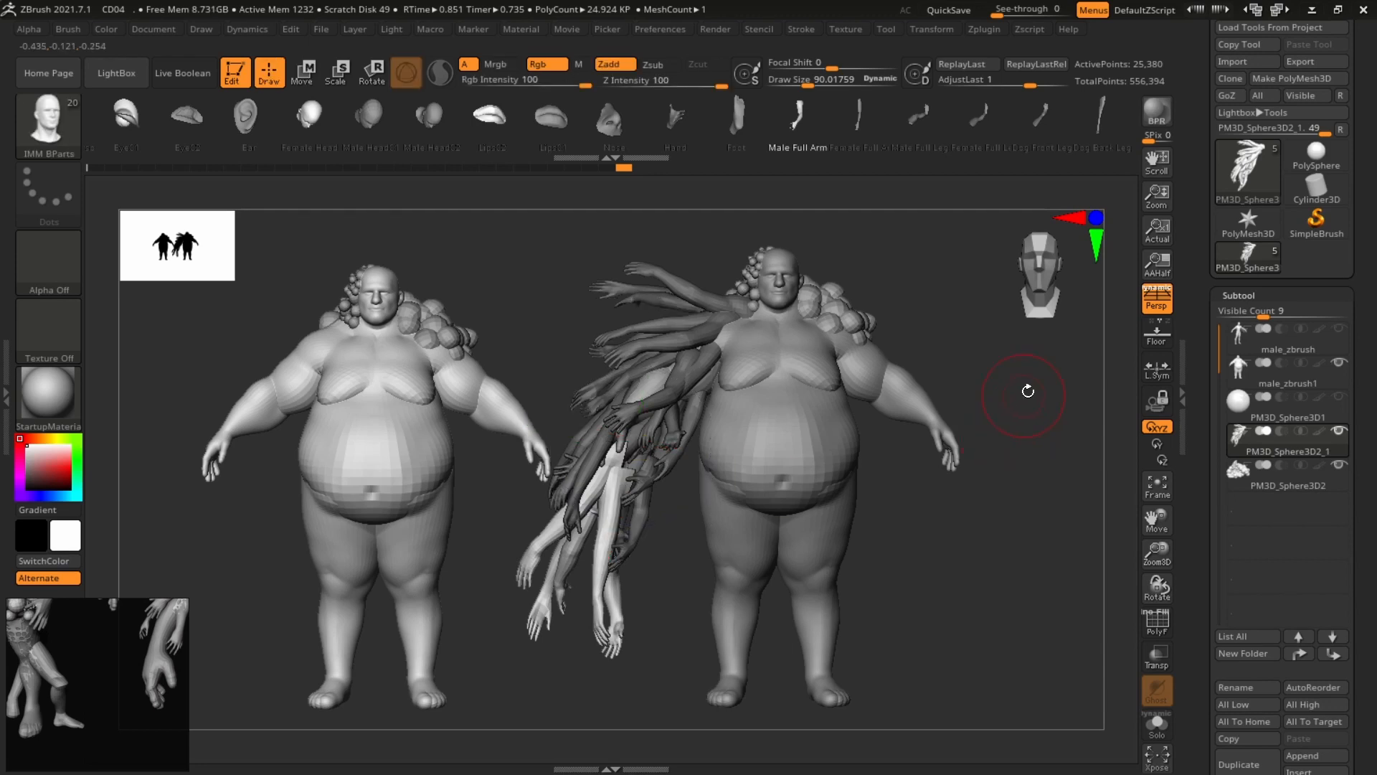
pyautogui.keyDown('ctrl'); pyautogui.moveTo(1021, 438); pyautogui.dragTo(1045, 454); pyautogui.keyUp('ctrl')
pyautogui.moveTo(1033, 407)
pyautogui.mouseDown()
pyautogui.moveTo(1126, 411)
pyautogui.moveTo(1020, 409)
pyautogui.mouseUp()
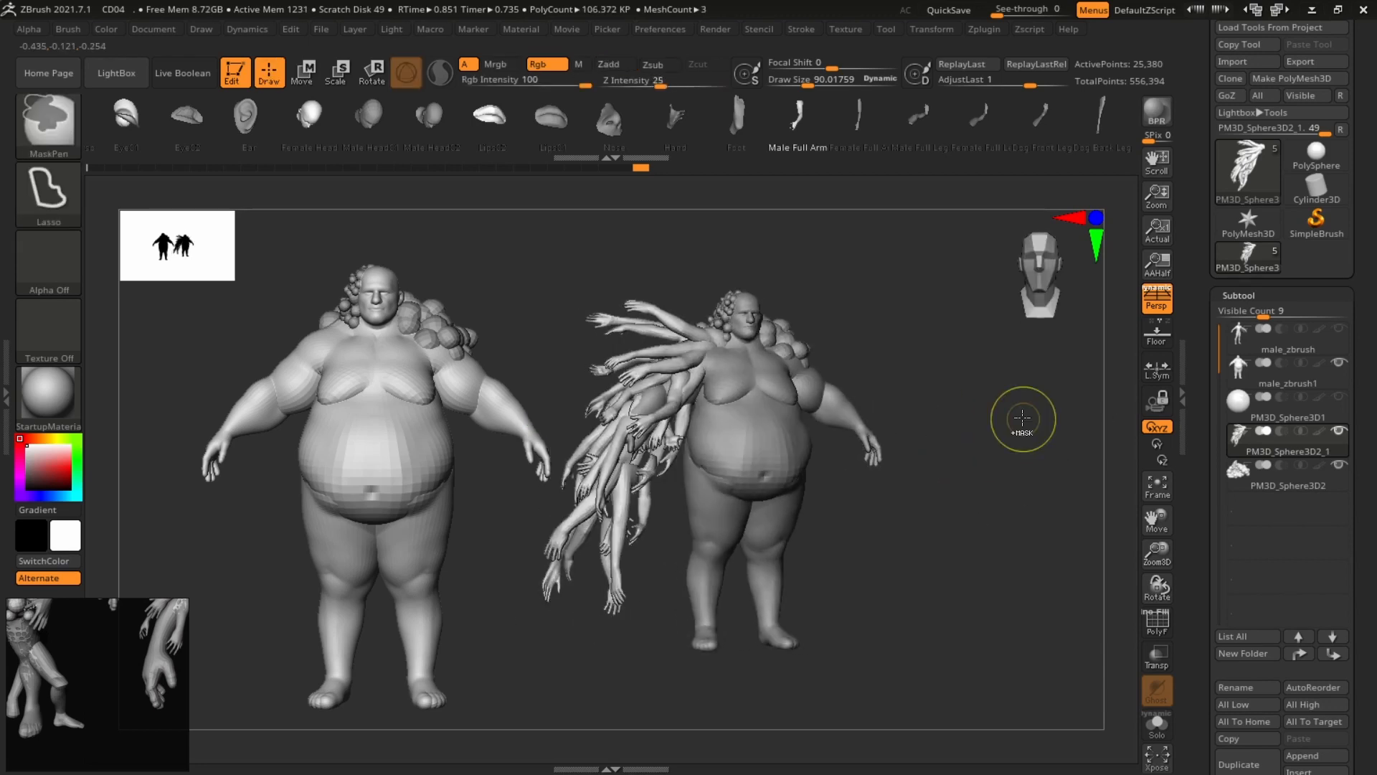
pyautogui.hotkey('ctrl', 'n')
pyautogui.moveTo(962, 449); pyautogui.dragTo(980, 460)
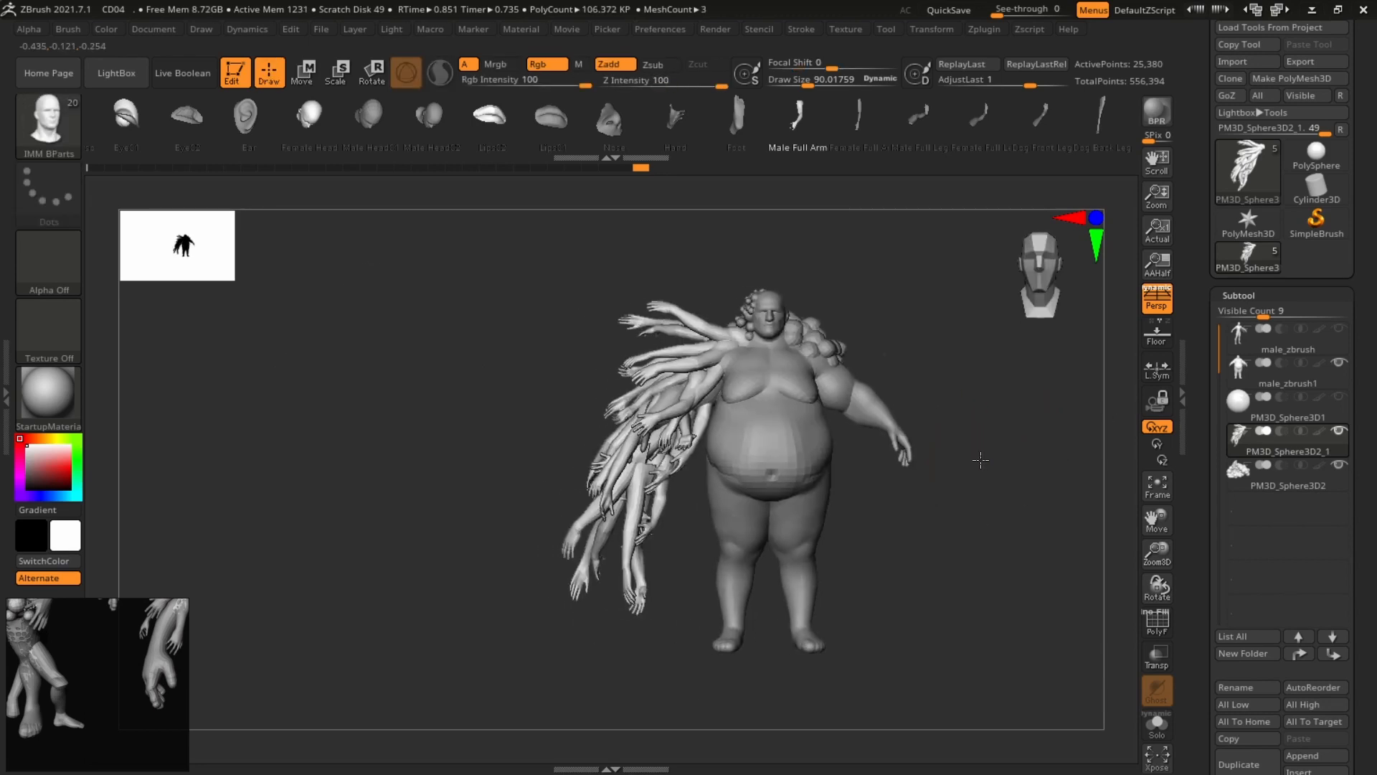
# Duplicate the original male_zbrush base figure as a new subtool and show it together with the creature.
pyautogui.click(1248, 352)
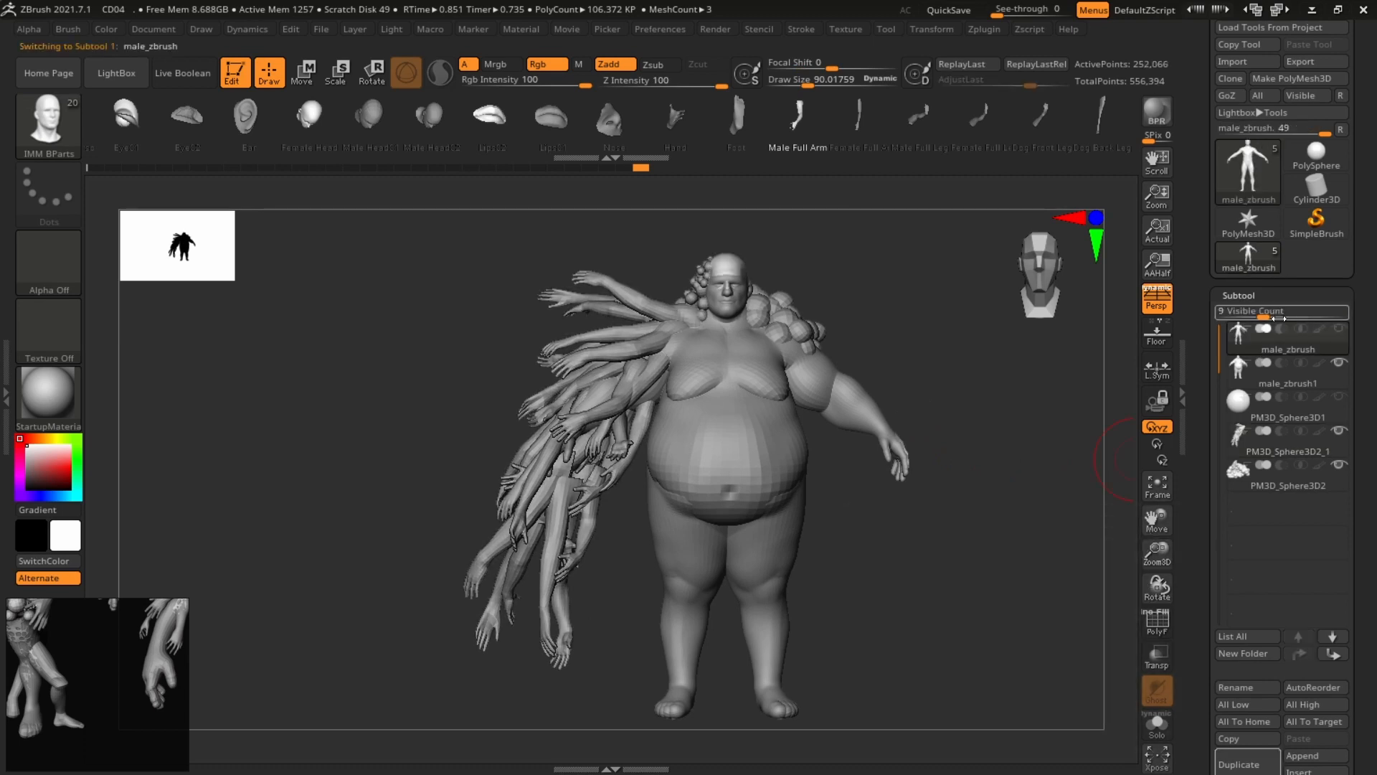
pyautogui.click(1156, 738)
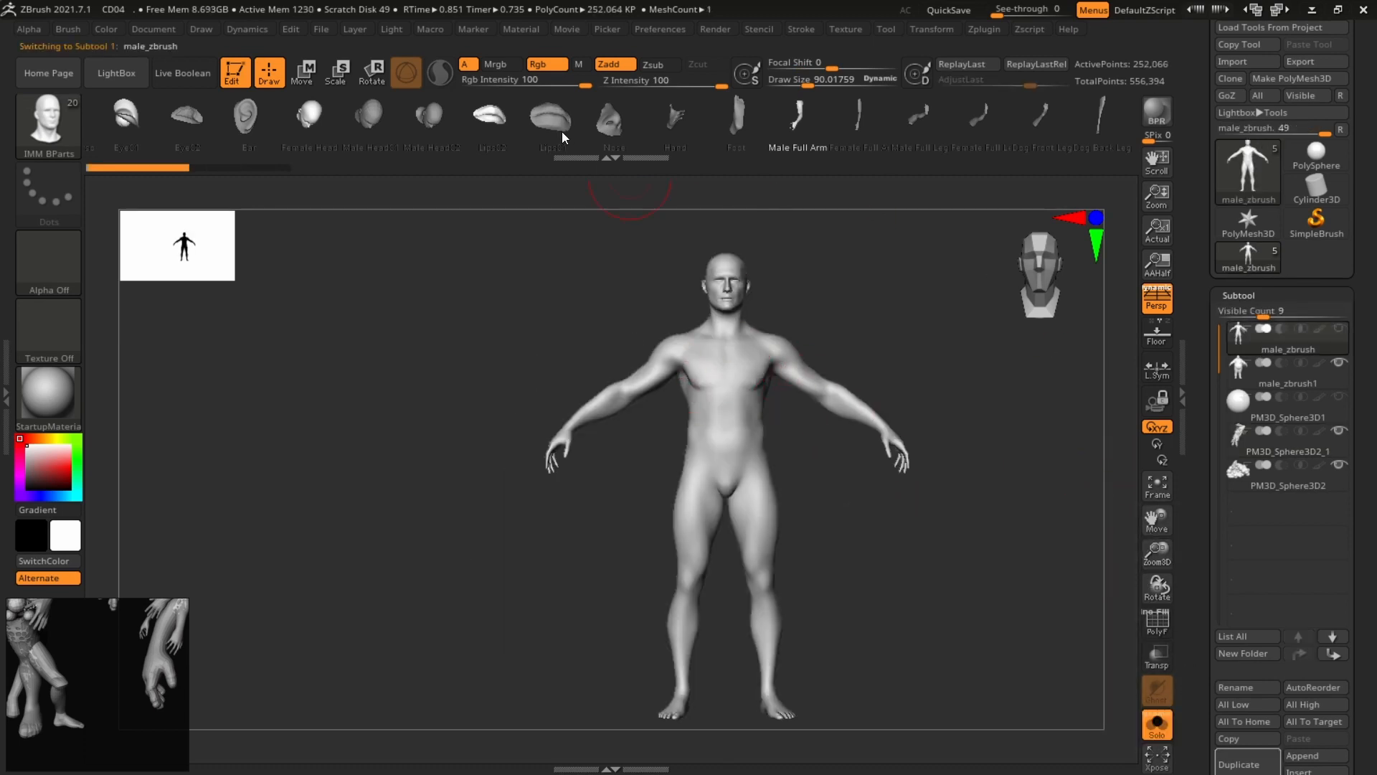
pyautogui.moveTo(562, 133)
pyautogui.mouseDown()
pyautogui.moveTo(707, 145)
pyautogui.moveTo(731, 138)
pyautogui.moveTo(722, 126)
pyautogui.mouseUp()
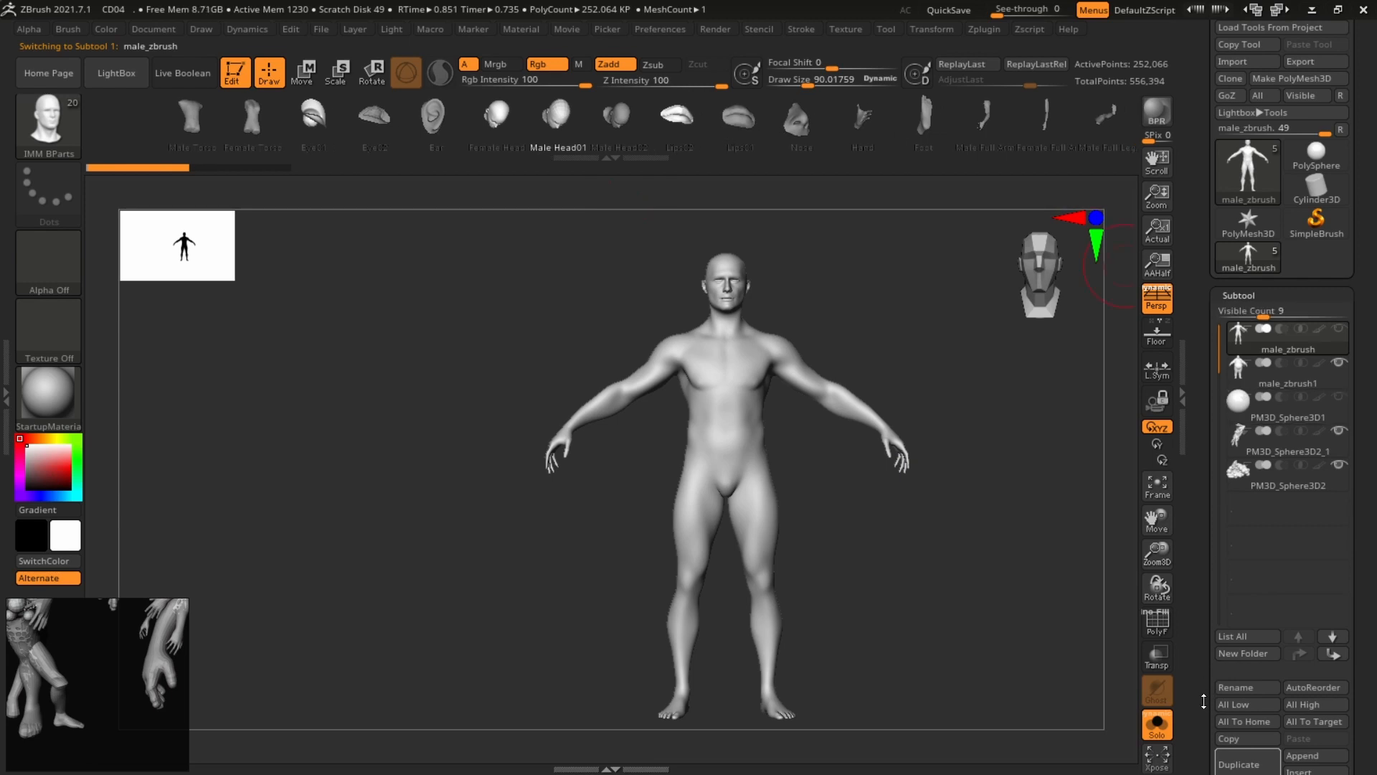
pyautogui.moveTo(1204, 701); pyautogui.dragTo(1203, 548)
pyautogui.click(1232, 391)
pyautogui.moveTo(1205, 269); pyautogui.dragTo(1212, 437)
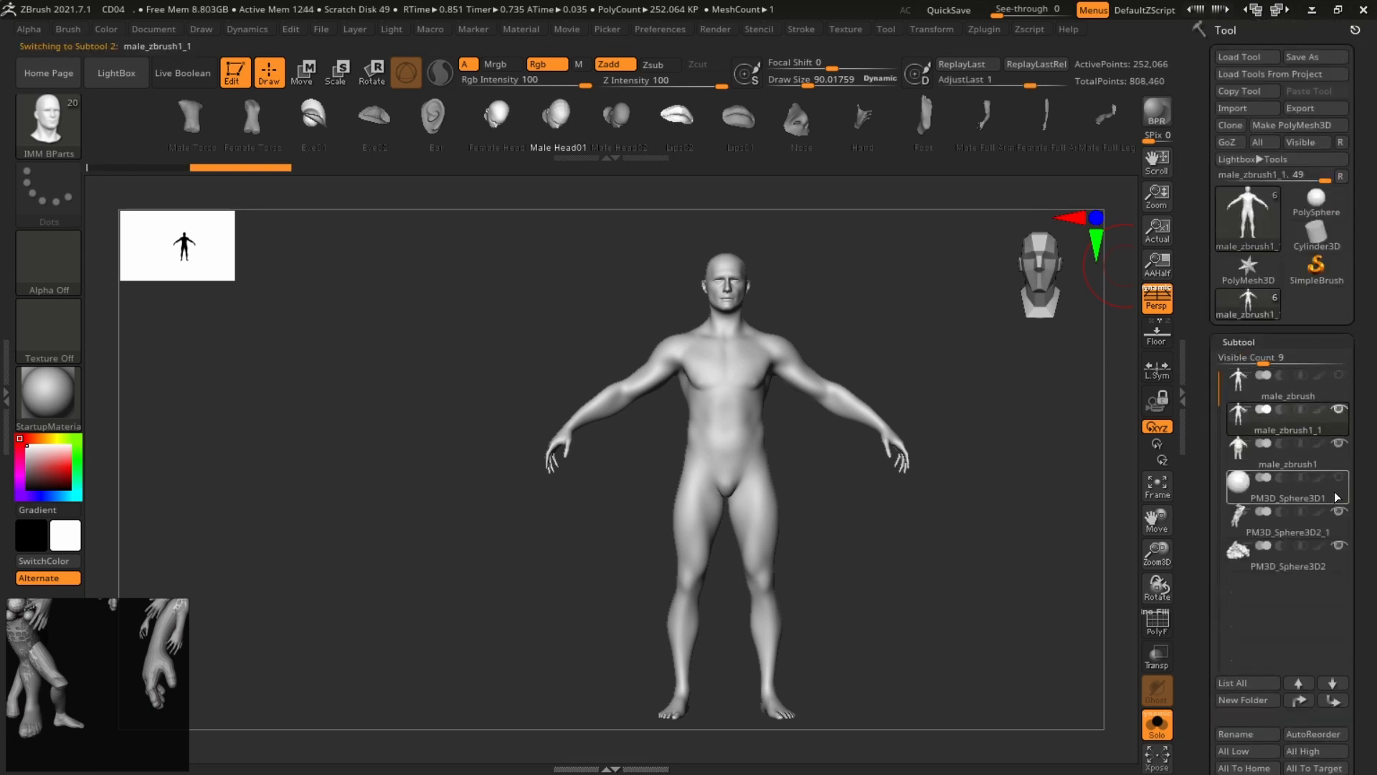
pyautogui.click(1162, 741)
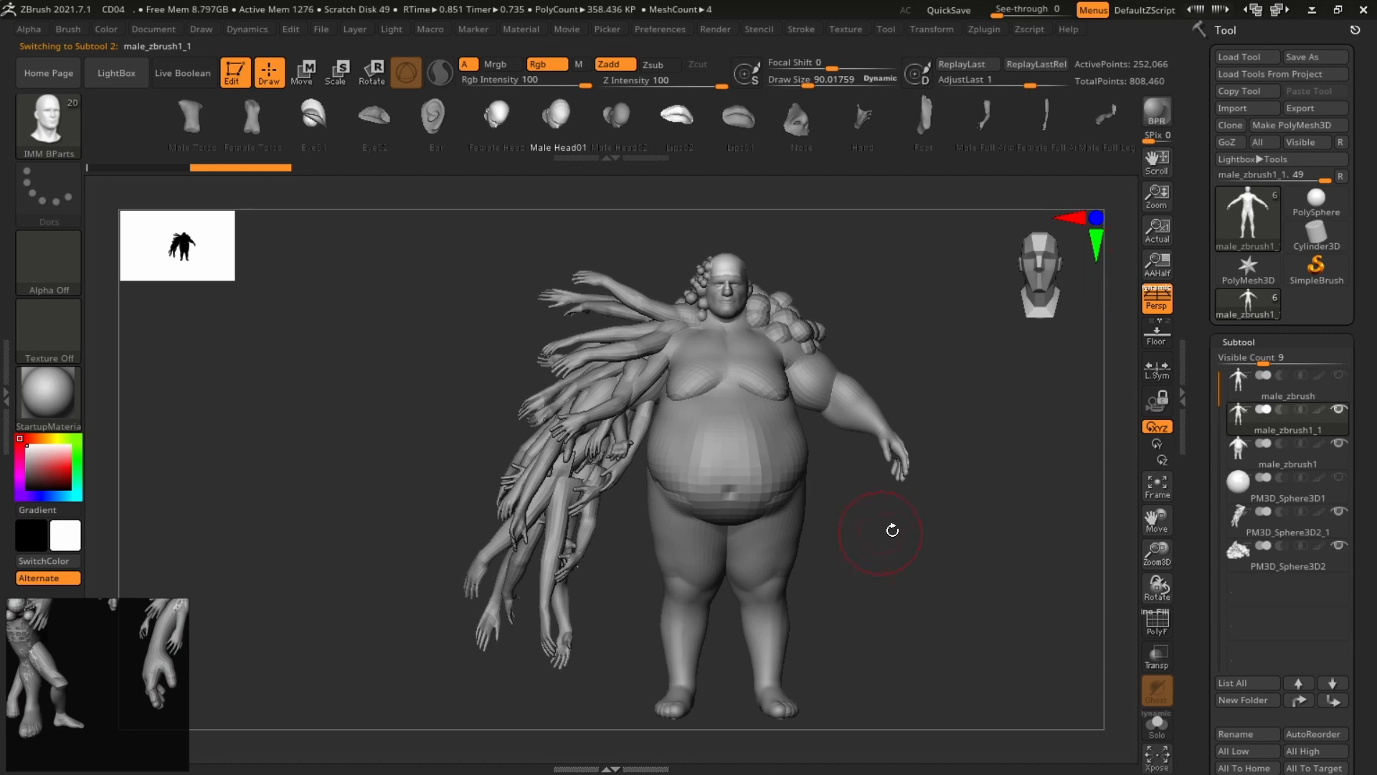
# Move the duplicated base male sideways along X so it stands clear beside the creature.
pyautogui.press('w')
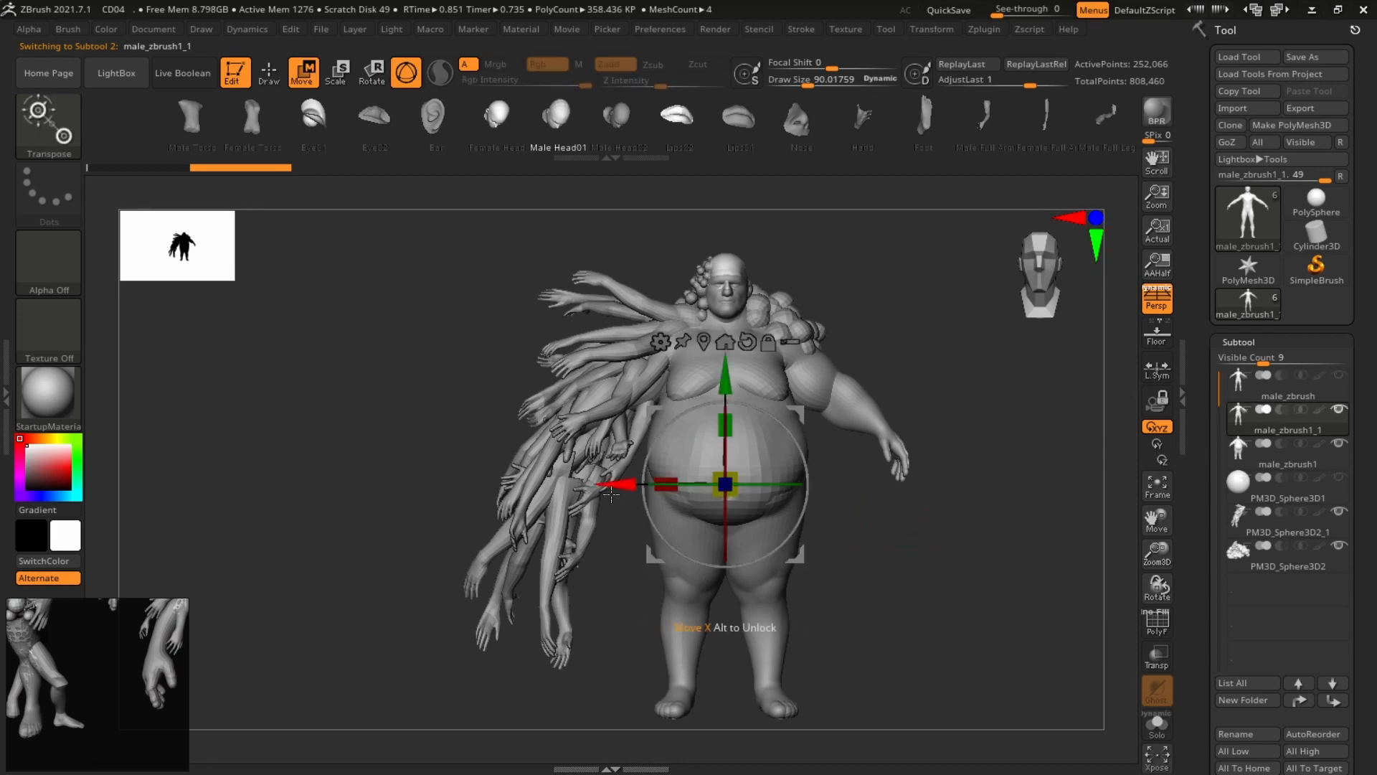
pyautogui.moveTo(624, 484); pyautogui.dragTo(267, 485)
pyautogui.keyDown('alt'); pyautogui.moveTo(1026, 495); pyautogui.dragTo(1044, 482); pyautogui.keyUp('alt')
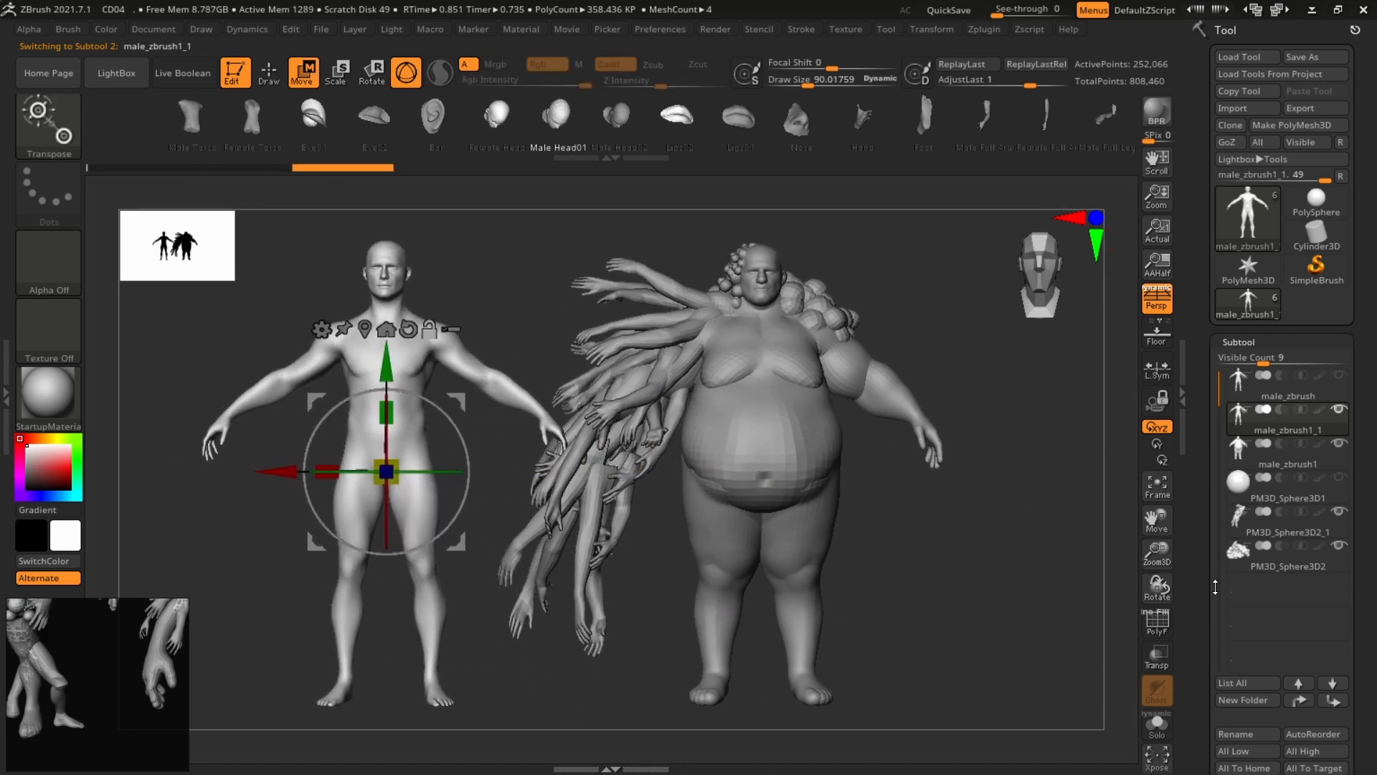
# Lower the male copy to subdivision level 1 and delete its higher subdivision levels.
pyautogui.scroll(-10, 1219, 403)
pyautogui.click(1219, 404)
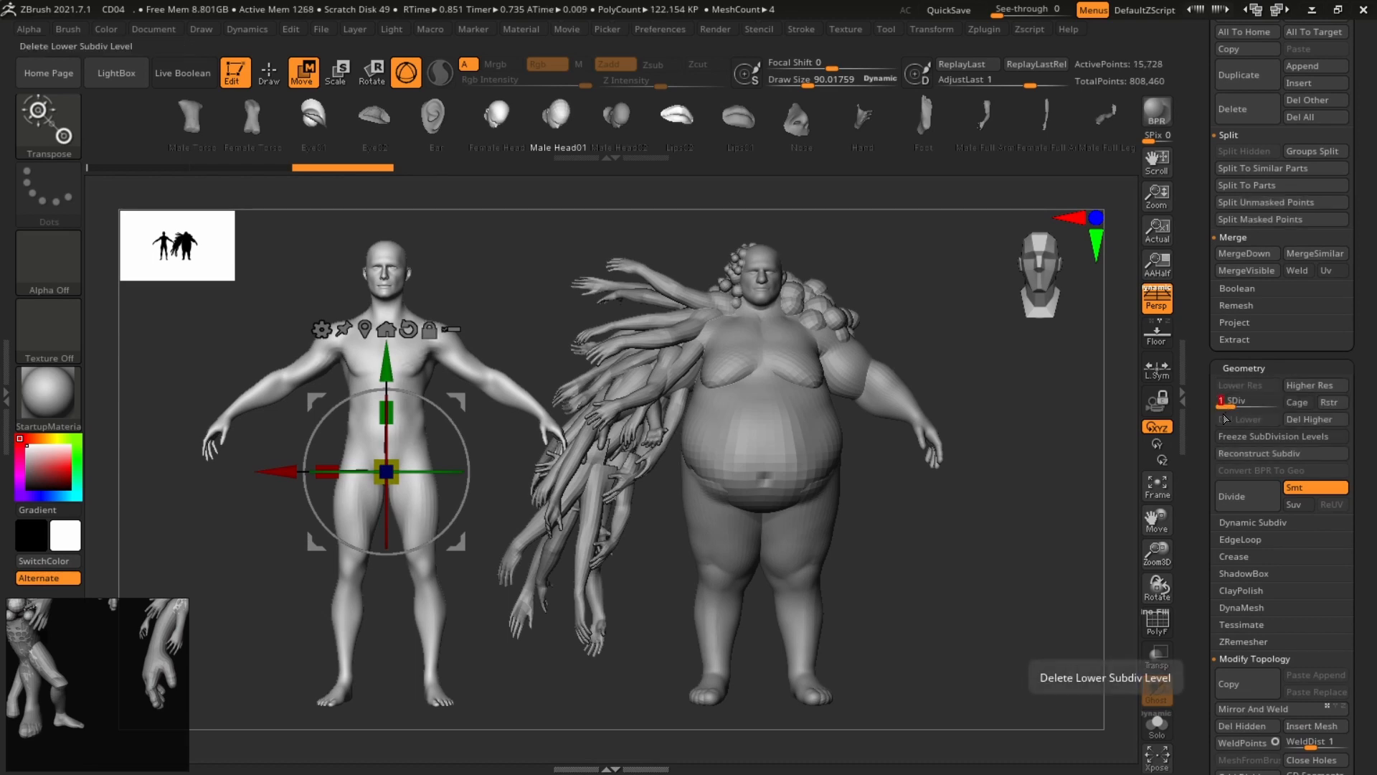
pyautogui.keyDown('alt'); pyautogui.moveTo(1018, 574); pyautogui.dragTo(1011, 566); pyautogui.keyUp('alt')
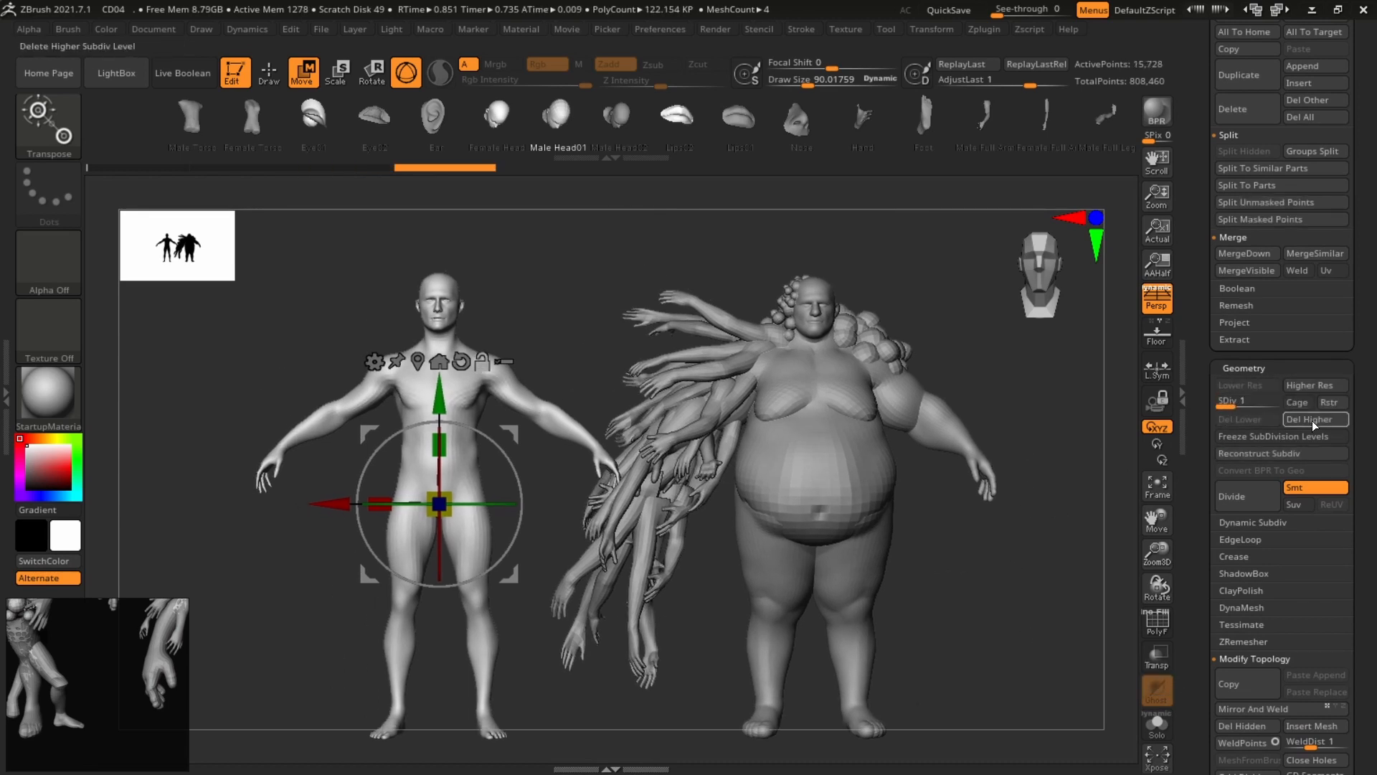
pyautogui.click(1309, 419)
# Leave the transform gizmo on the male copy and activate the SnakeHook brush with Sculptris Pro on.
pyautogui.press('q')
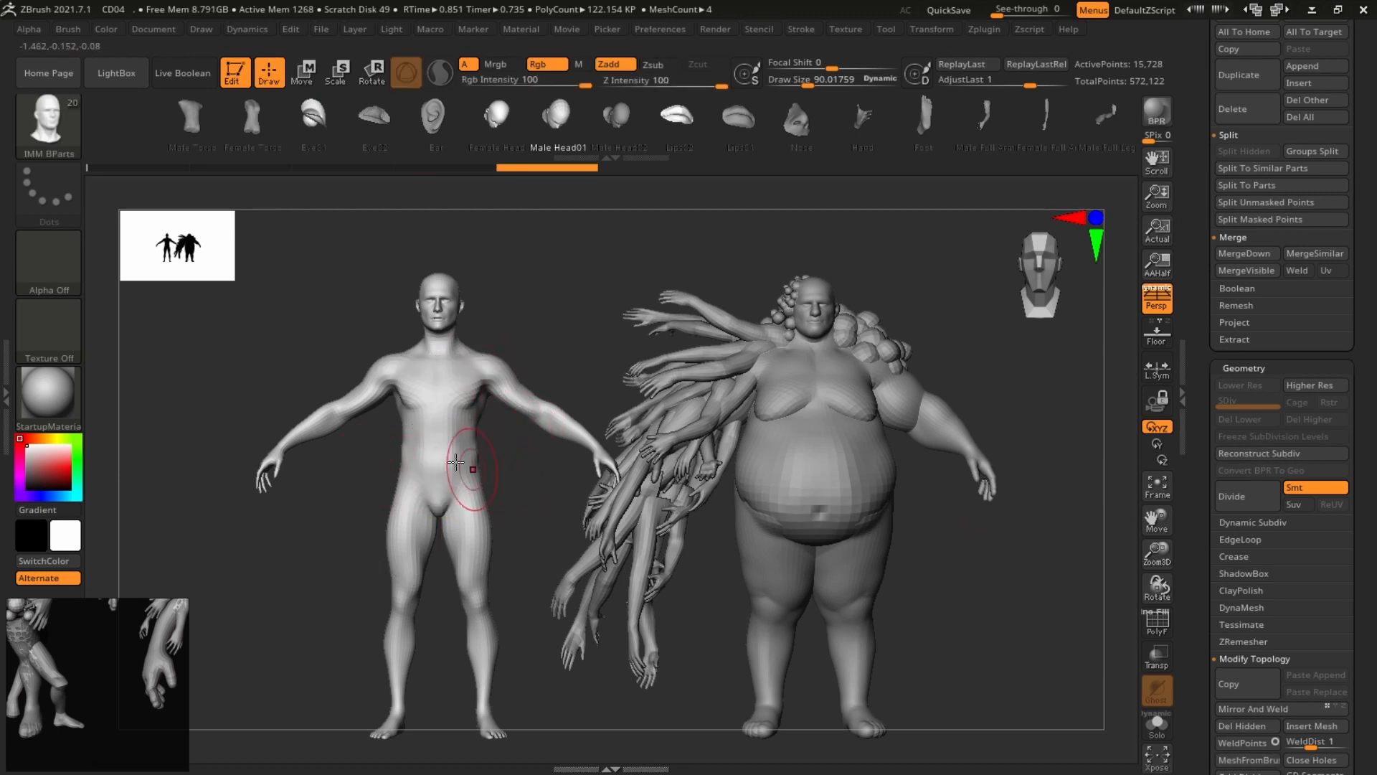
pyautogui.keyDown('alt'); pyautogui.moveTo(665, 286); pyautogui.dragTo(784, 279); pyautogui.keyUp('alt')
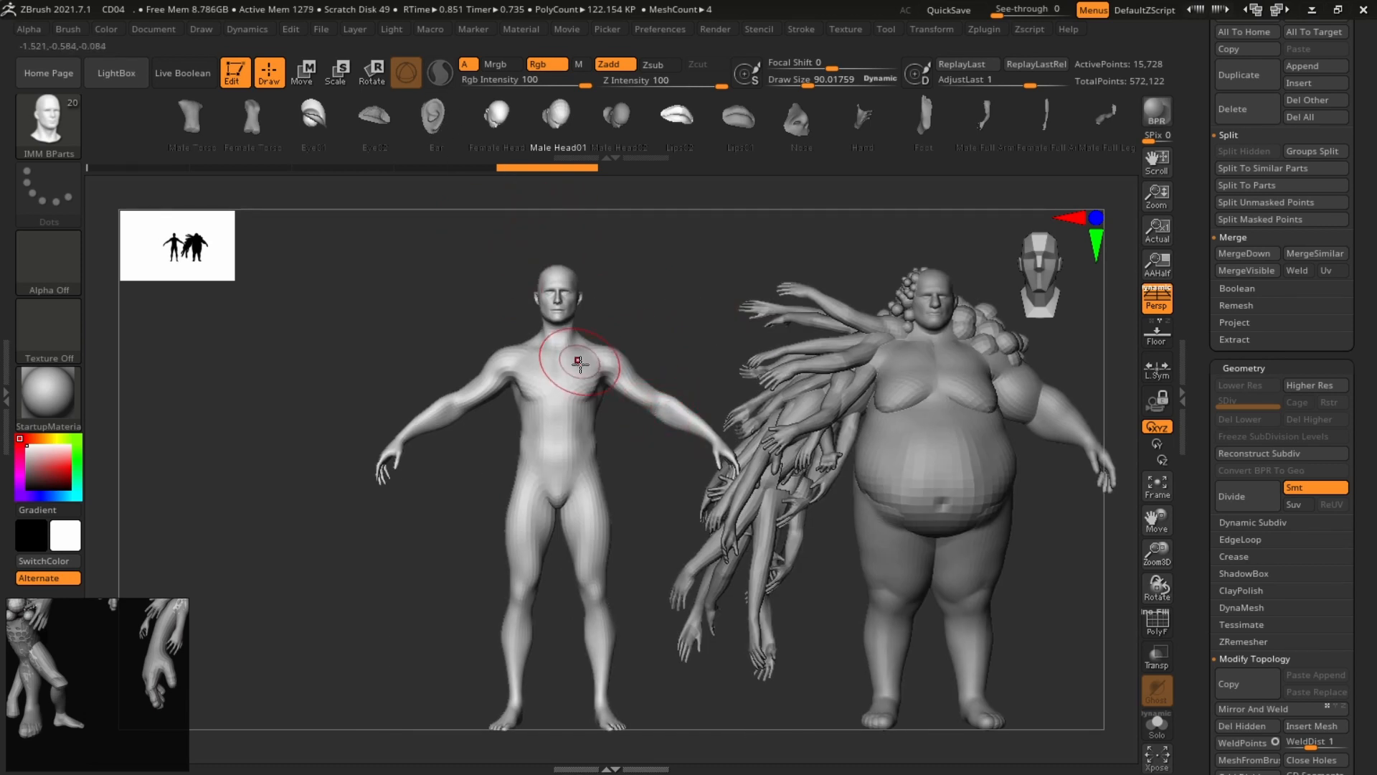
pyautogui.press('b')
pyautogui.press('m')
pyautogui.press('v')
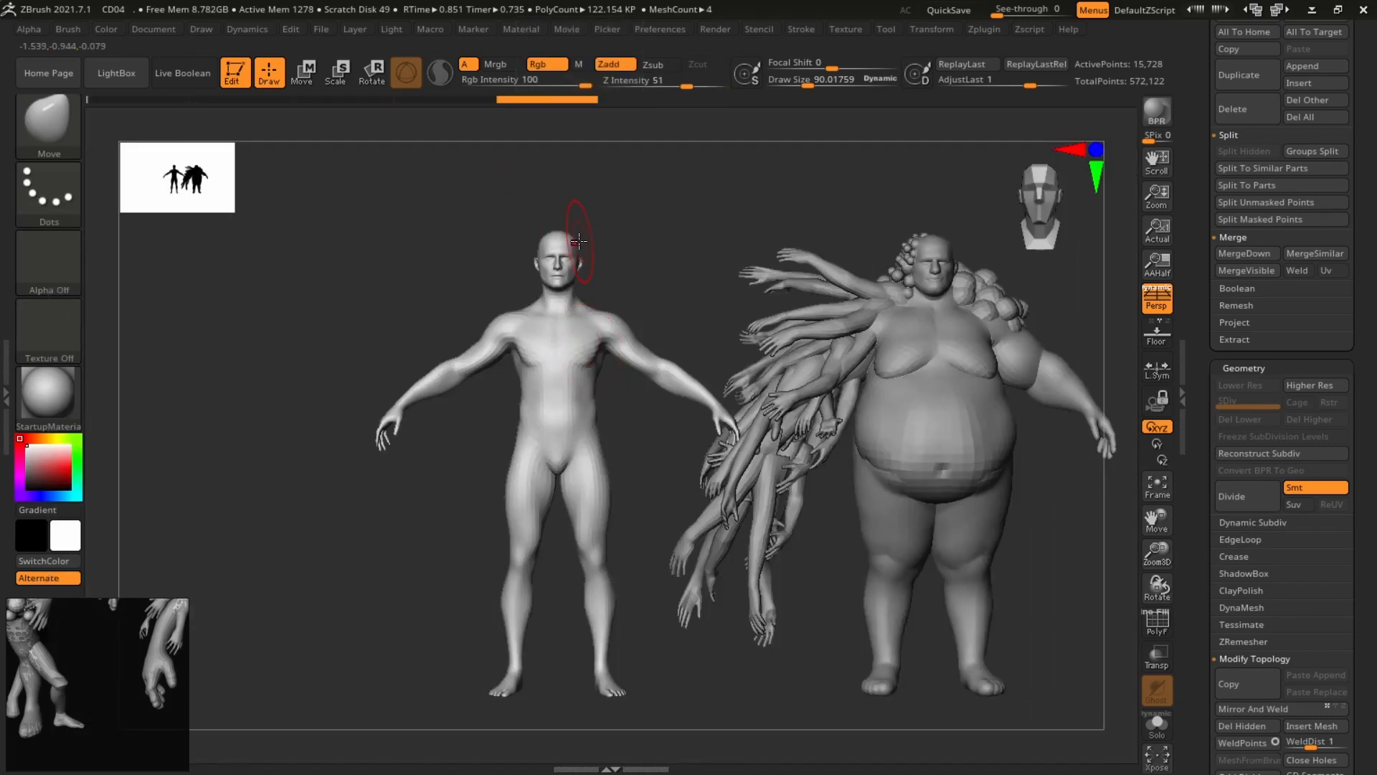
pyautogui.press('b')
pyautogui.press('c')
pyautogui.press('b')
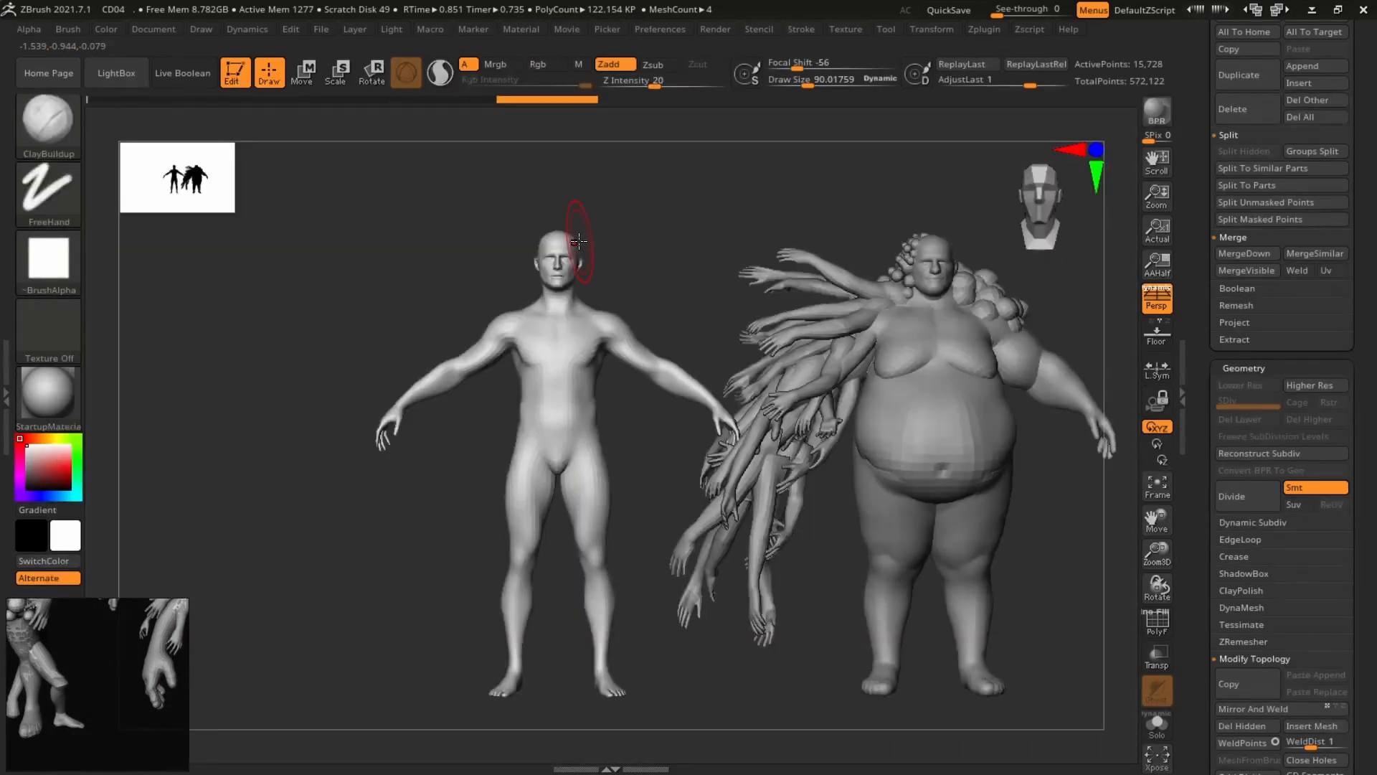
pyautogui.moveTo(680, 238); pyautogui.dragTo(677, 267)
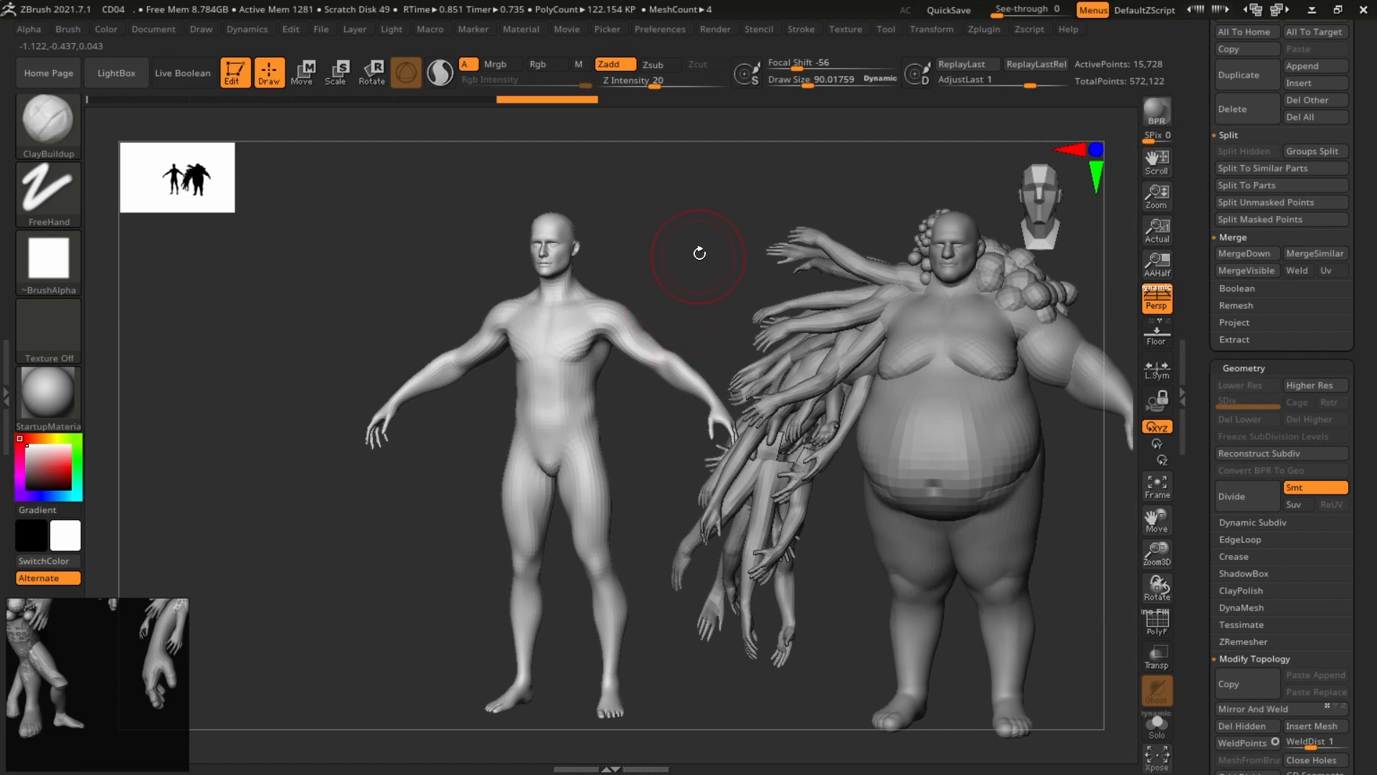
pyautogui.press('b')
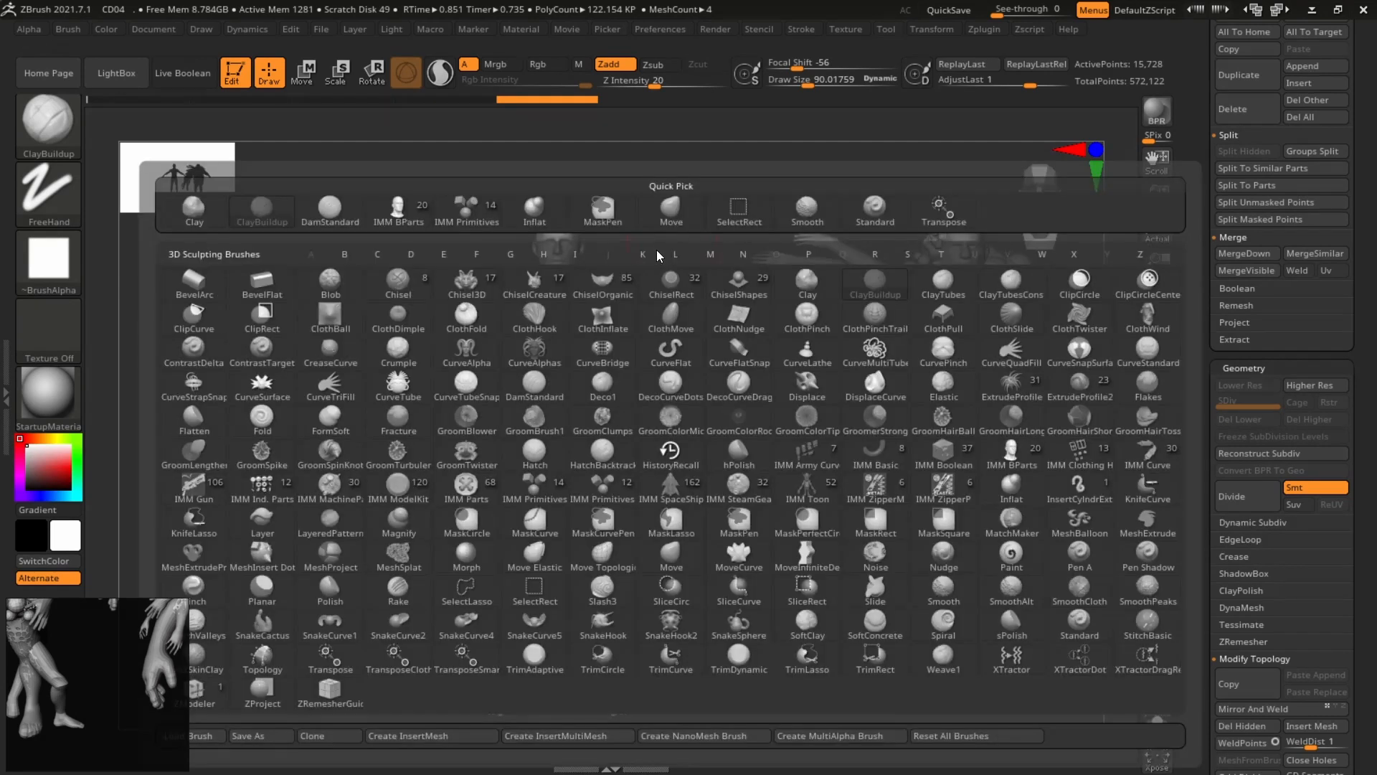
pyautogui.press('s')
pyautogui.click(621, 289)
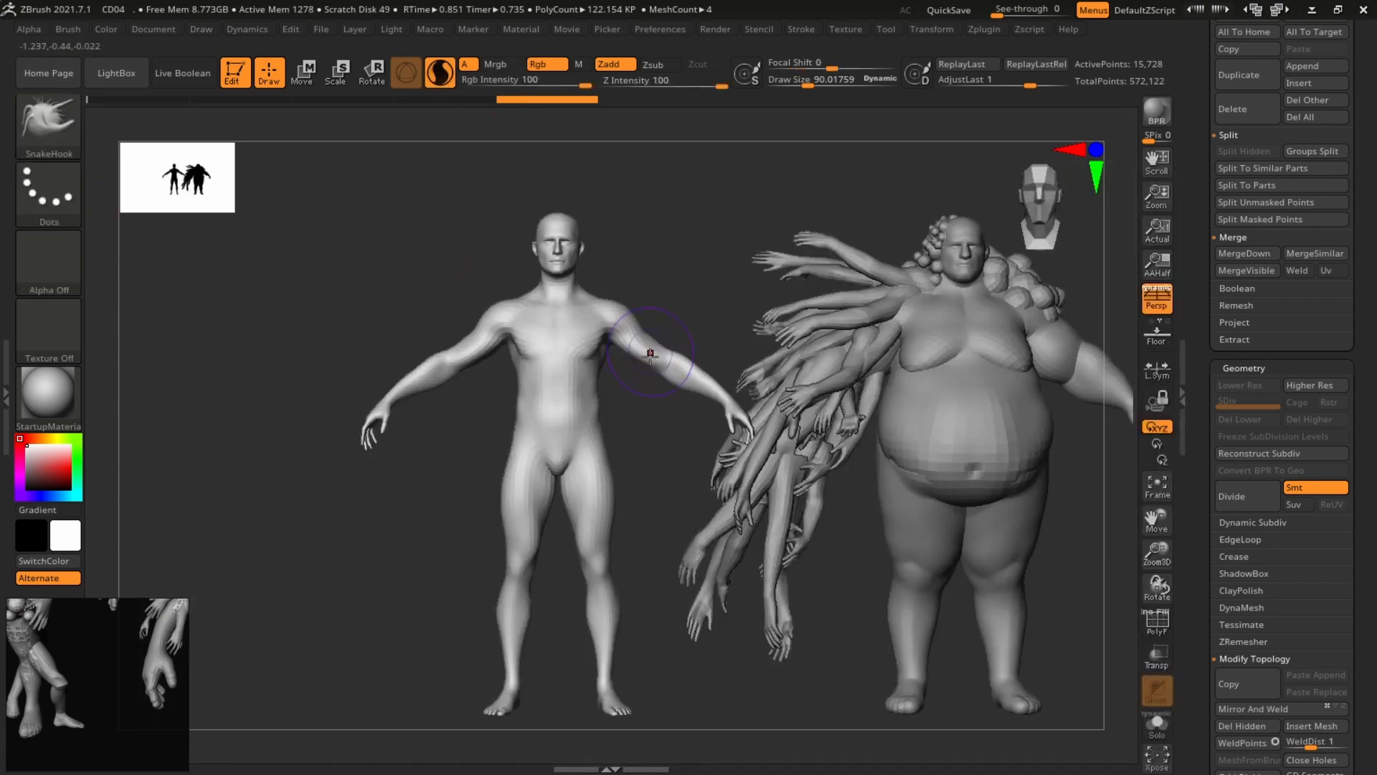
# Try to smooth away the male copy's left arm down to the shoulder with a resized brush.
pyautogui.press('s')
pyautogui.moveTo(650, 371); pyautogui.dragTo(655, 372)
pyautogui.moveTo(753, 428)
pyautogui.keyDown('shift'); pyautogui.mouseDown()
pyautogui.moveTo(709, 378)
pyautogui.moveTo(655, 360)
pyautogui.moveTo(645, 337)
pyautogui.moveTo(637, 347)
pyautogui.moveTo(630, 316)
pyautogui.moveTo(708, 334)
pyautogui.mouseUp(); pyautogui.keyUp('shift')
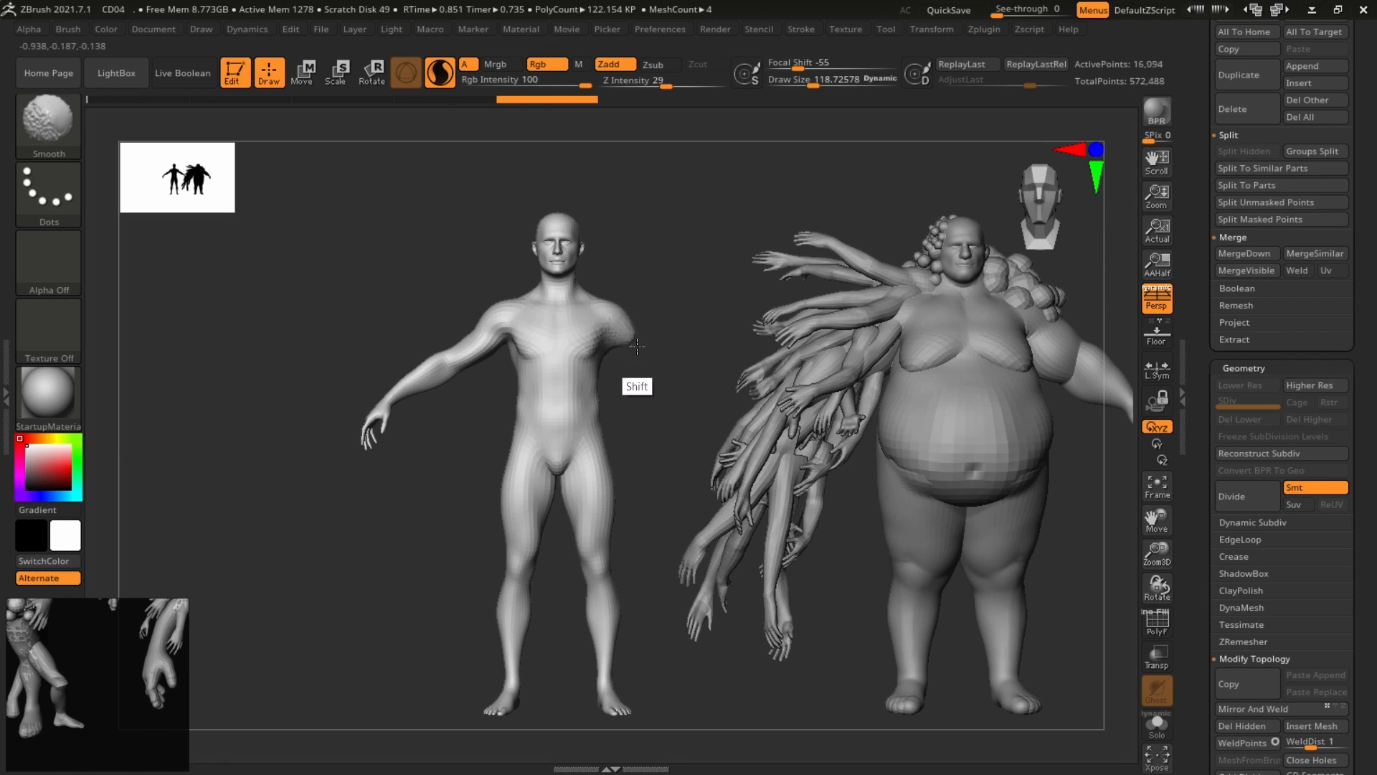
pyautogui.hotkey('ctrl', 'z')
# Smooth away the male copy's left forearm and round what remains into a short stump.
pyautogui.press('s')
pyautogui.moveTo(732, 409)
pyautogui.keyDown('alt'); pyautogui.mouseDown()
pyautogui.moveTo(750, 364)
pyautogui.moveTo(724, 387)
pyautogui.moveTo(747, 414)
pyautogui.moveTo(713, 411)
pyautogui.moveTo(683, 362)
pyautogui.moveTo(649, 363)
pyautogui.mouseUp(); pyautogui.keyUp('alt')
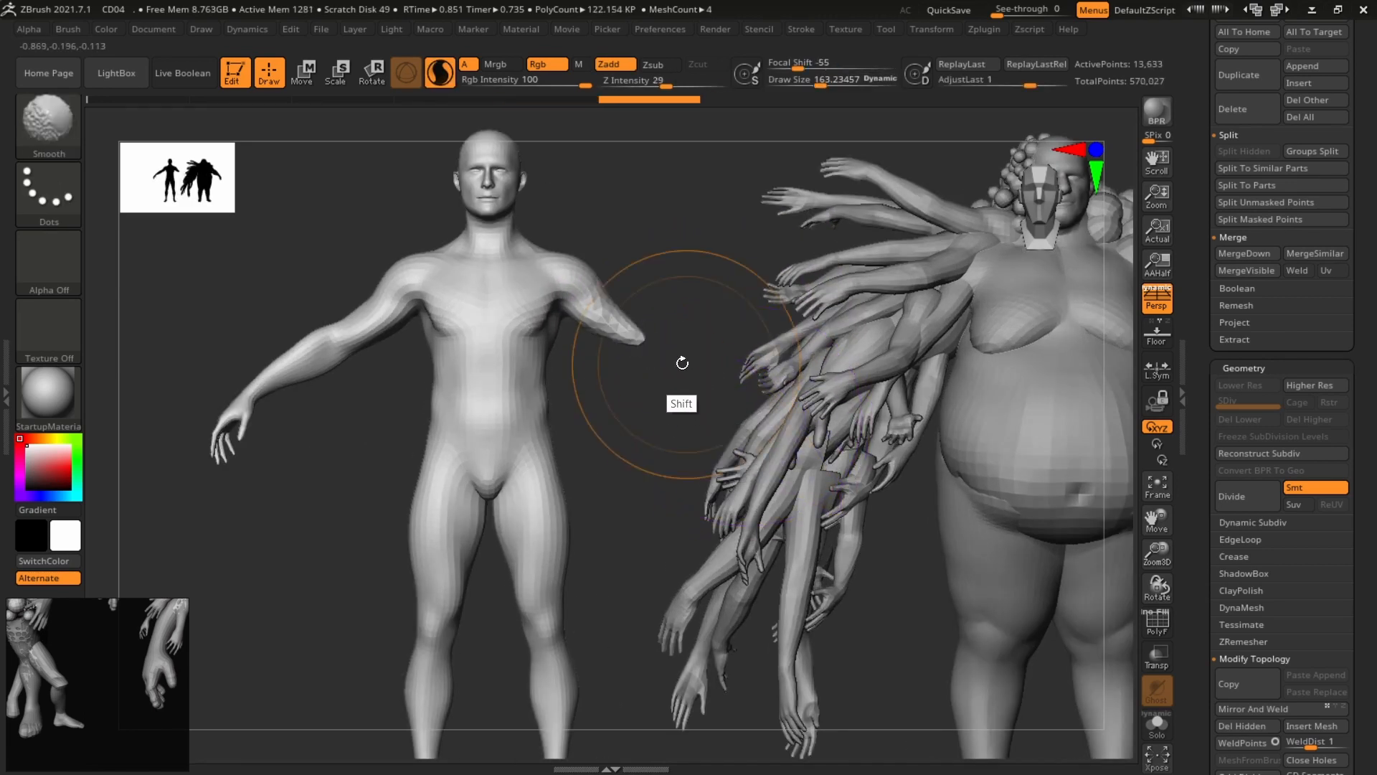
pyautogui.press('s')
pyautogui.moveTo(685, 320)
pyautogui.mouseDown()
pyautogui.moveTo(656, 332)
pyautogui.moveTo(673, 309)
pyautogui.mouseUp()
pyautogui.keyDown('alt'); pyautogui.moveTo(707, 367); pyautogui.dragTo(724, 318); pyautogui.keyUp('alt')
pyautogui.press('s')
pyautogui.moveTo(626, 314)
pyautogui.keyDown('shift'); pyautogui.mouseDown()
pyautogui.moveTo(642, 305)
pyautogui.moveTo(642, 266)
pyautogui.moveTo(617, 292)
pyautogui.mouseUp(); pyautogui.keyUp('shift')
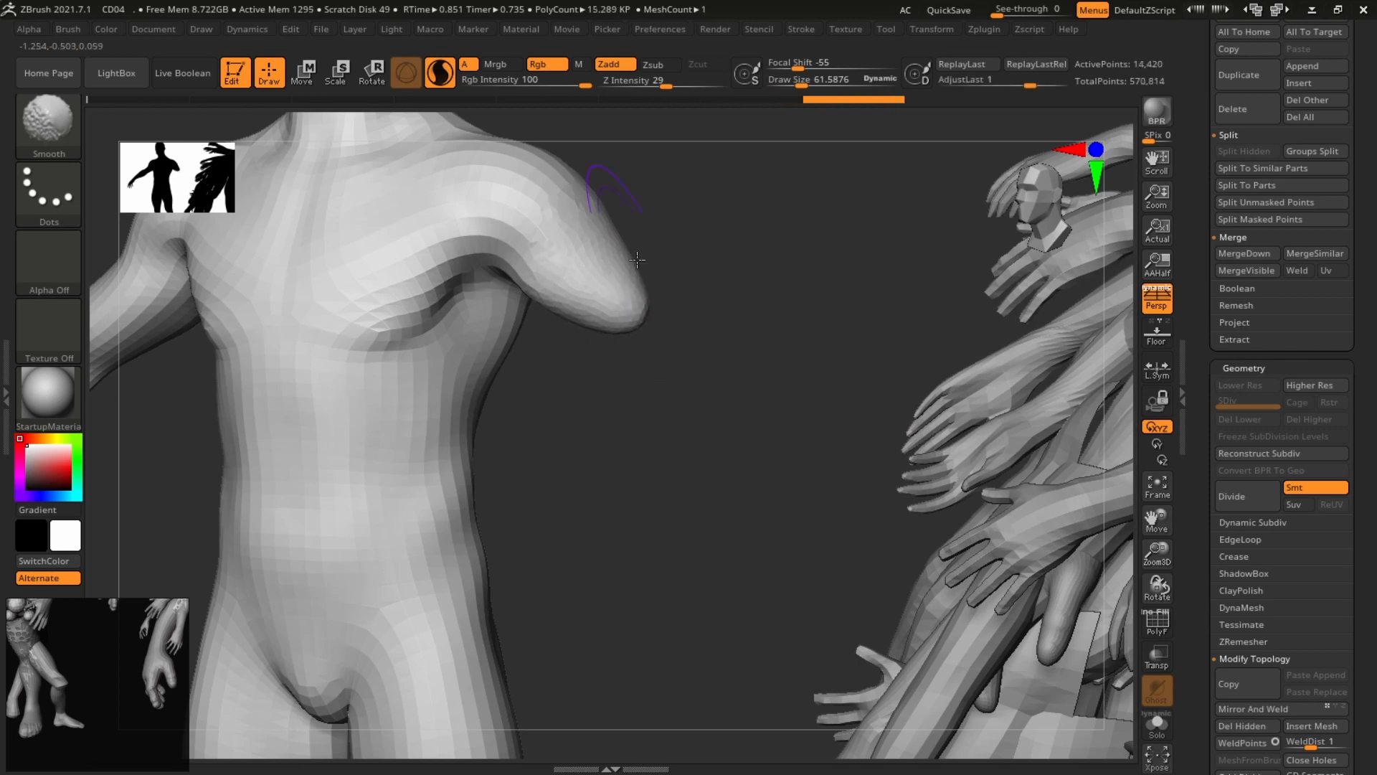
pyautogui.moveTo(724, 280)
pyautogui.mouseDown()
pyautogui.moveTo(673, 282)
pyautogui.moveTo(687, 298)
pyautogui.moveTo(666, 293)
pyautogui.moveTo(643, 326)
pyautogui.mouseUp()
# Smooth away the male copy's right forearm and hand, leaving a tapered stump at about the elbow.
pyautogui.moveTo(517, 390)
pyautogui.keyDown('alt'); pyautogui.mouseDown()
pyautogui.moveTo(376, 316)
pyautogui.moveTo(741, 316)
pyautogui.mouseUp(); pyautogui.keyUp('alt')
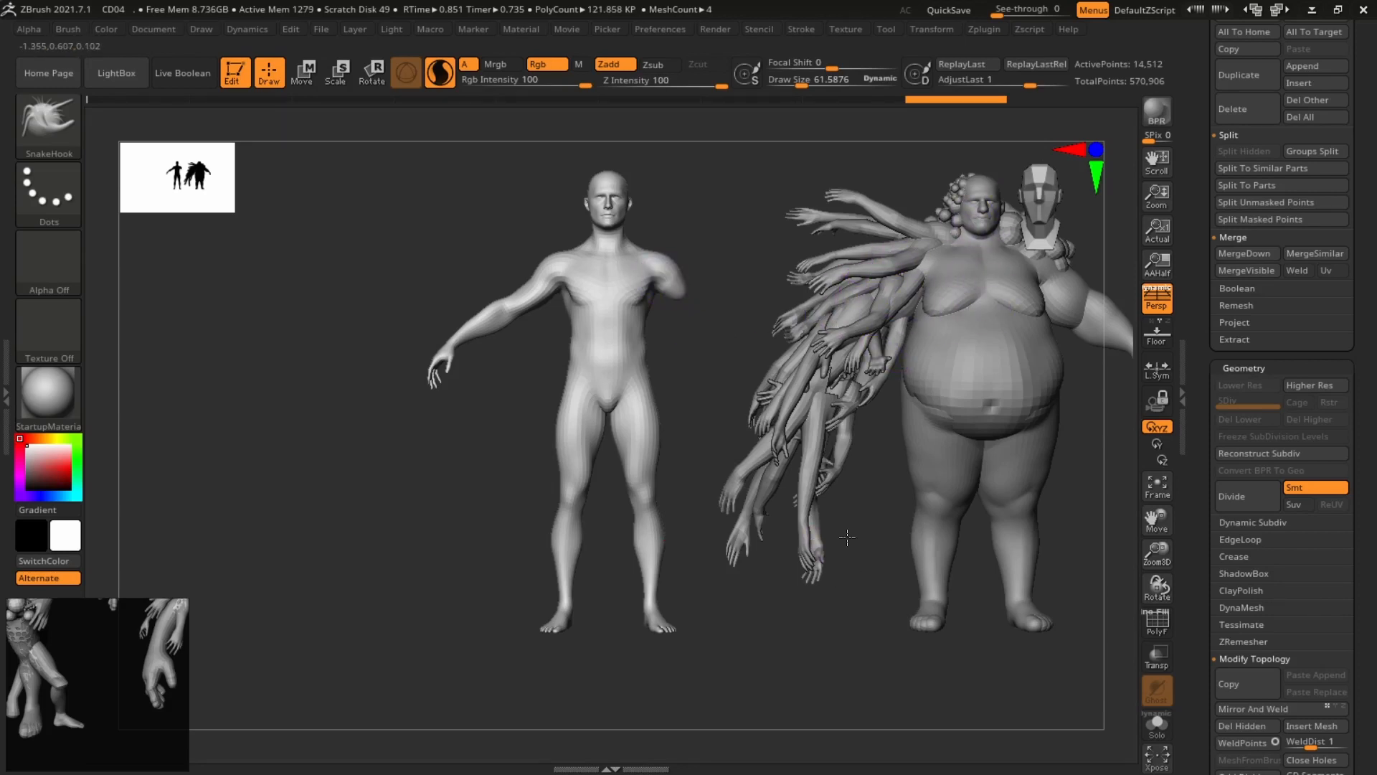
pyautogui.press('s')
pyautogui.moveTo(492, 358)
pyautogui.mouseDown()
pyautogui.moveTo(511, 363)
pyautogui.moveTo(437, 381)
pyautogui.moveTo(490, 311)
pyautogui.moveTo(459, 351)
pyautogui.mouseUp()
pyautogui.keyDown('alt'); pyautogui.moveTo(432, 422); pyautogui.dragTo(439, 483); pyautogui.keyUp('alt')
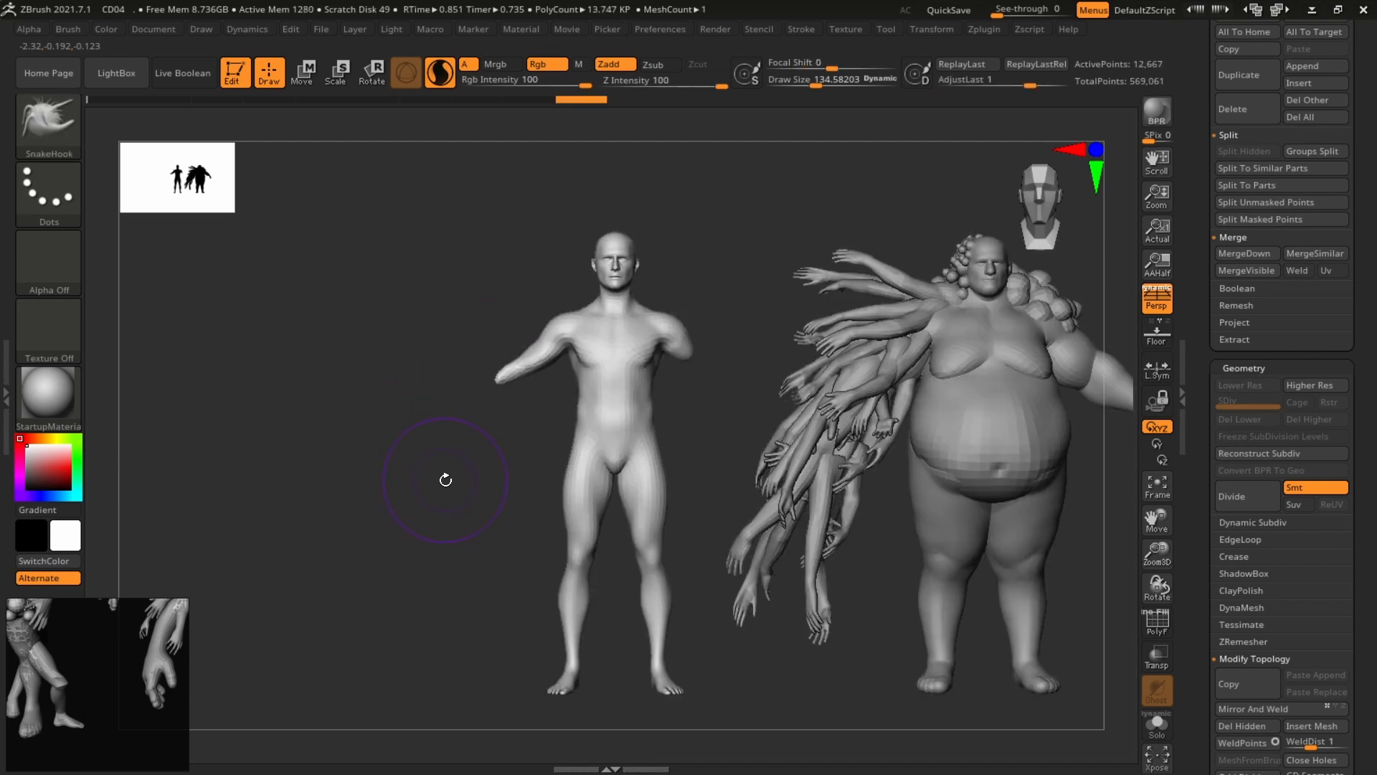
pyautogui.press('s')
pyautogui.moveTo(484, 403)
pyautogui.mouseDown()
pyautogui.moveTo(517, 369)
pyautogui.moveTo(480, 401)
pyautogui.mouseUp()
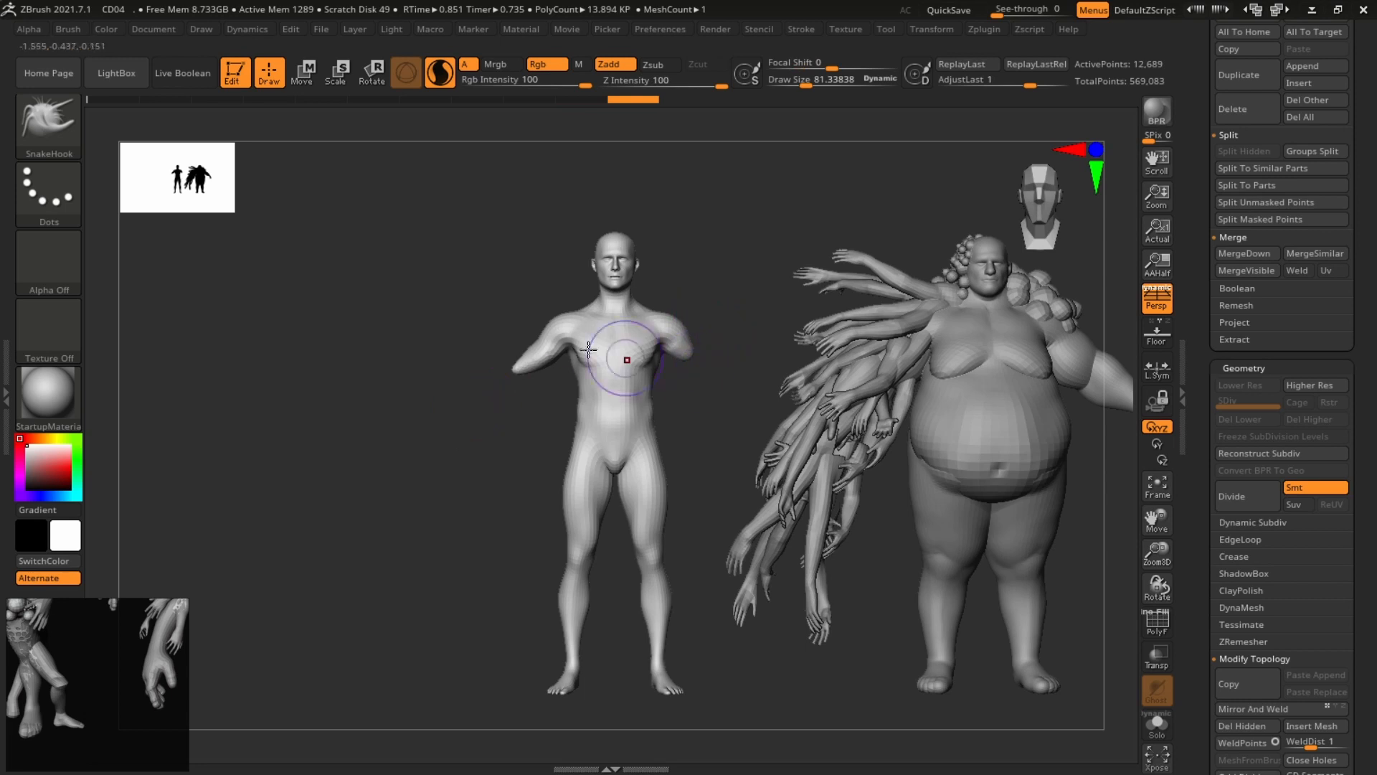
# Smooth away both of the male copy's legs with an enlarged brush, leaving only short thigh stumps.
pyautogui.press('s')
pyautogui.moveTo(690, 573); pyautogui.dragTo(713, 582)
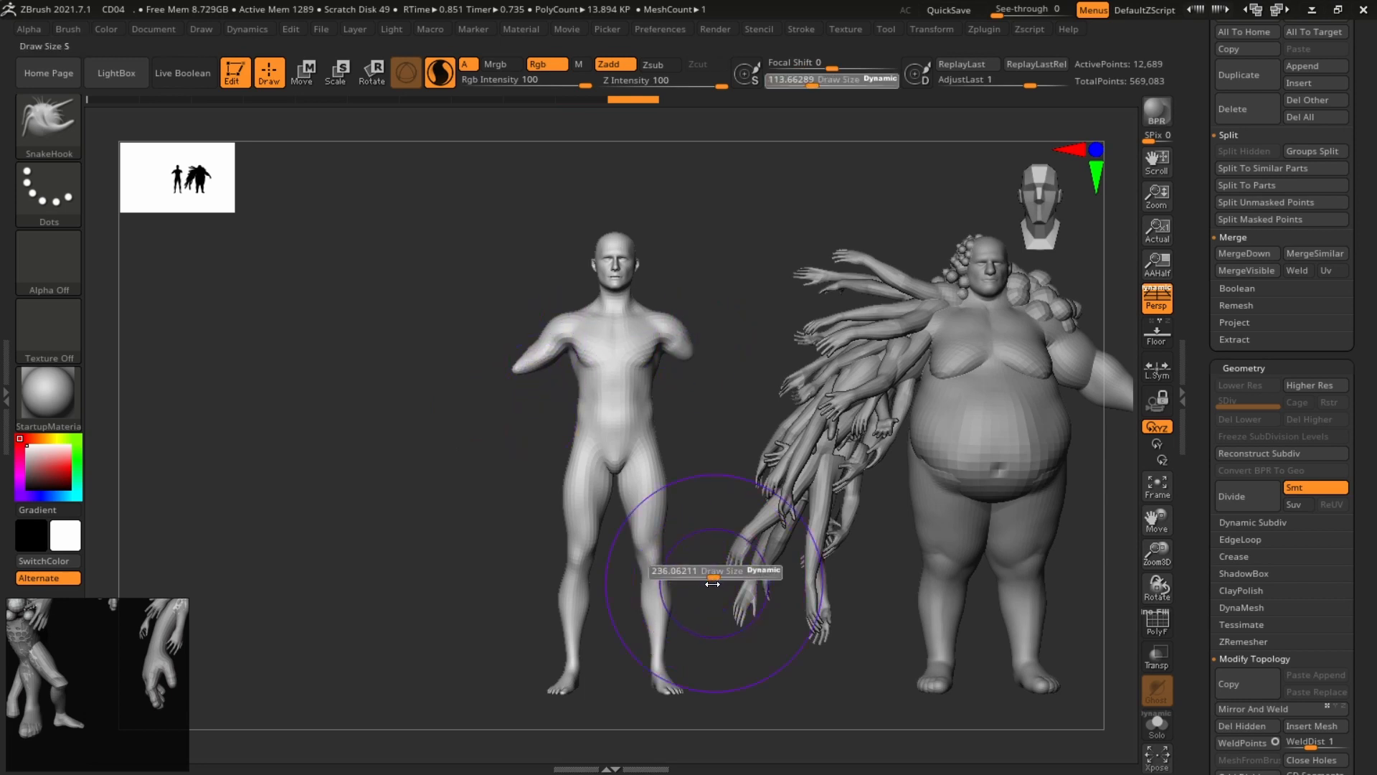
pyautogui.keyDown('alt'); pyautogui.moveTo(750, 660); pyautogui.dragTo(750, 631); pyautogui.keyUp('alt')
pyautogui.moveTo(751, 632); pyautogui.dragTo(768, 634)
pyautogui.moveTo(650, 643)
pyautogui.keyDown('shift'); pyautogui.mouseDown()
pyautogui.moveTo(631, 643)
pyautogui.moveTo(562, 518)
pyautogui.moveTo(650, 550)
pyautogui.moveTo(644, 584)
pyautogui.mouseUp(); pyautogui.keyUp('shift')
pyautogui.hotkey('ctrl', 'z')
pyautogui.press('s')
pyautogui.moveTo(668, 681)
pyautogui.keyDown('shift'); pyautogui.mouseDown()
pyautogui.moveTo(576, 653)
pyautogui.moveTo(646, 555)
pyautogui.moveTo(569, 560)
pyautogui.moveTo(576, 540)
pyautogui.mouseUp(); pyautogui.keyUp('shift')
pyautogui.press('s')
pyautogui.moveTo(604, 522)
pyautogui.mouseDown()
pyautogui.moveTo(574, 472)
pyautogui.moveTo(599, 516)
pyautogui.moveTo(666, 523)
pyautogui.moveTo(566, 486)
pyautogui.moveTo(654, 477)
pyautogui.moveTo(658, 495)
pyautogui.mouseUp()
pyautogui.press('s')
pyautogui.moveTo(679, 541); pyautogui.dragTo(725, 483)
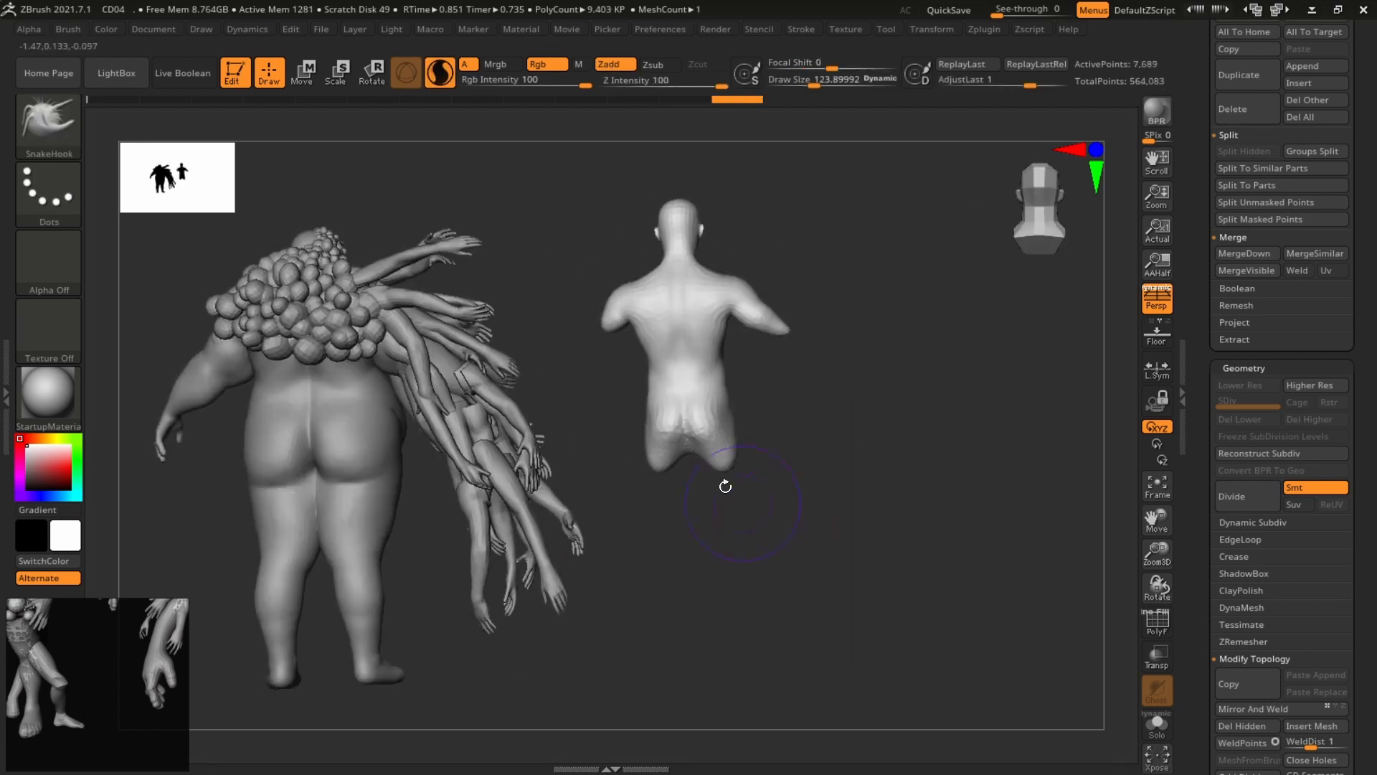
# Turn the limbless male copy upside down and move it to the lower end of the creature's many-armed limb.
pyautogui.moveTo(936, 429); pyautogui.dragTo(708, 183)
pyautogui.press('w')
pyautogui.moveTo(528, 451); pyautogui.dragTo(810, 506)
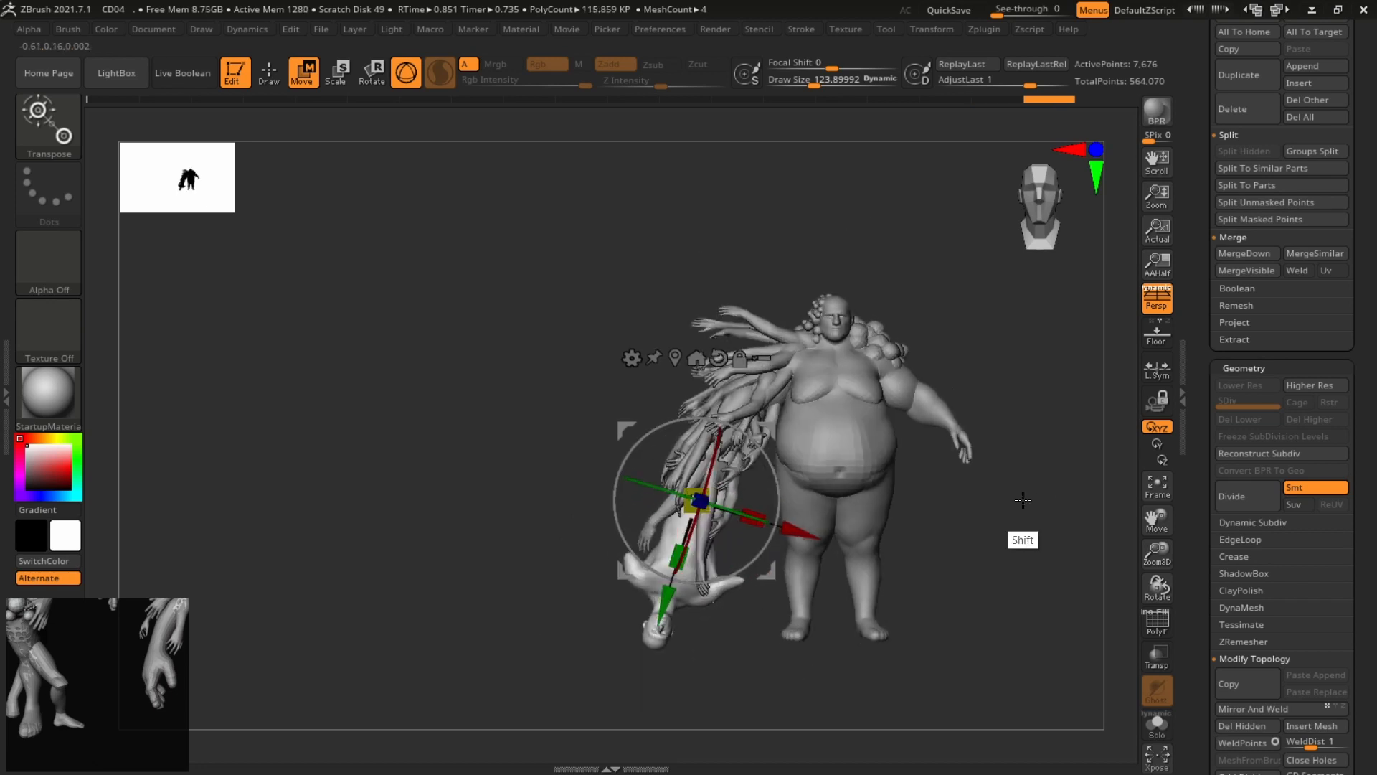
# Fine-tune the upside-down torso's height, depth and X rotation so it merges into the hanging cluster of arms.
pyautogui.keyDown('alt'); pyautogui.moveTo(1032, 496); pyautogui.dragTo(1040, 553); pyautogui.keyUp('alt')
pyautogui.moveTo(683, 481); pyautogui.dragTo(677, 481)
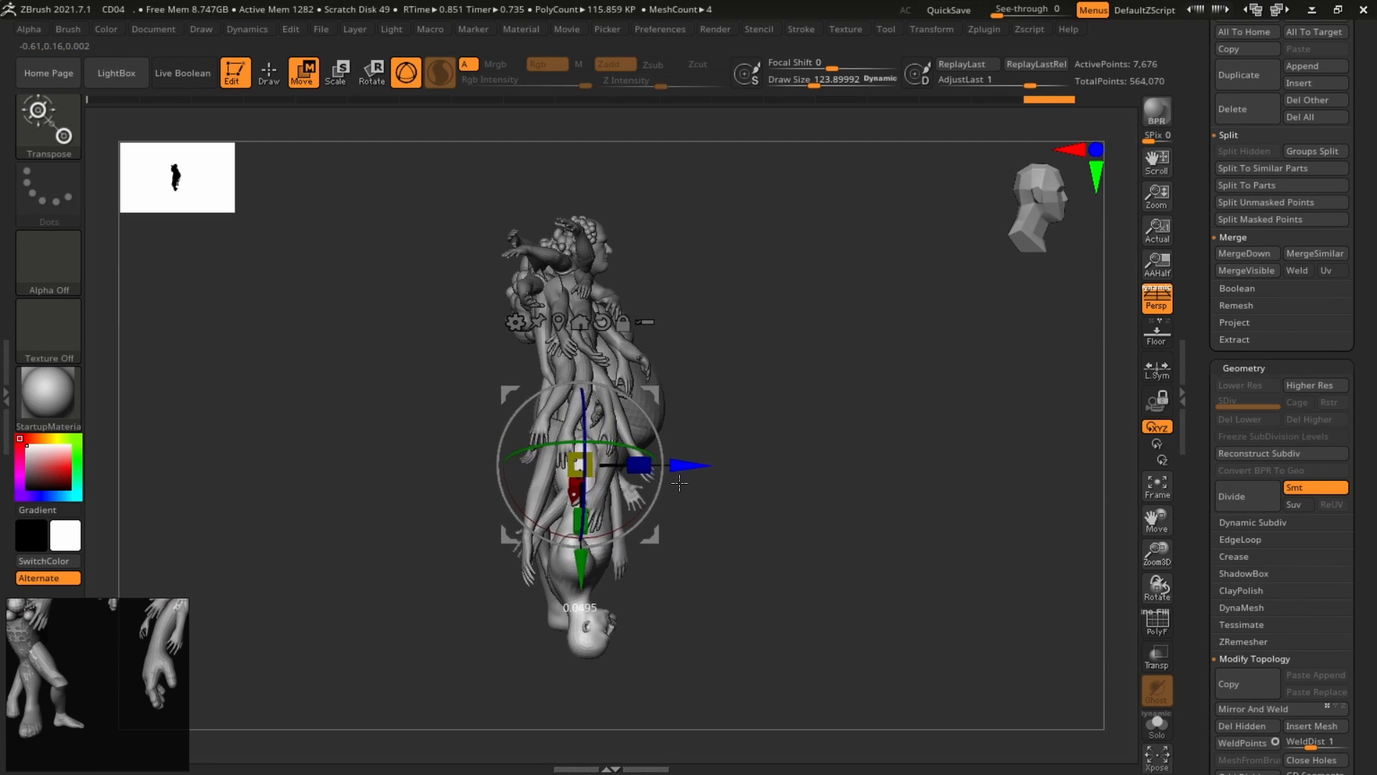
pyautogui.moveTo(580, 570); pyautogui.dragTo(579, 555)
pyautogui.moveTo(900, 425); pyautogui.dragTo(732, 425)
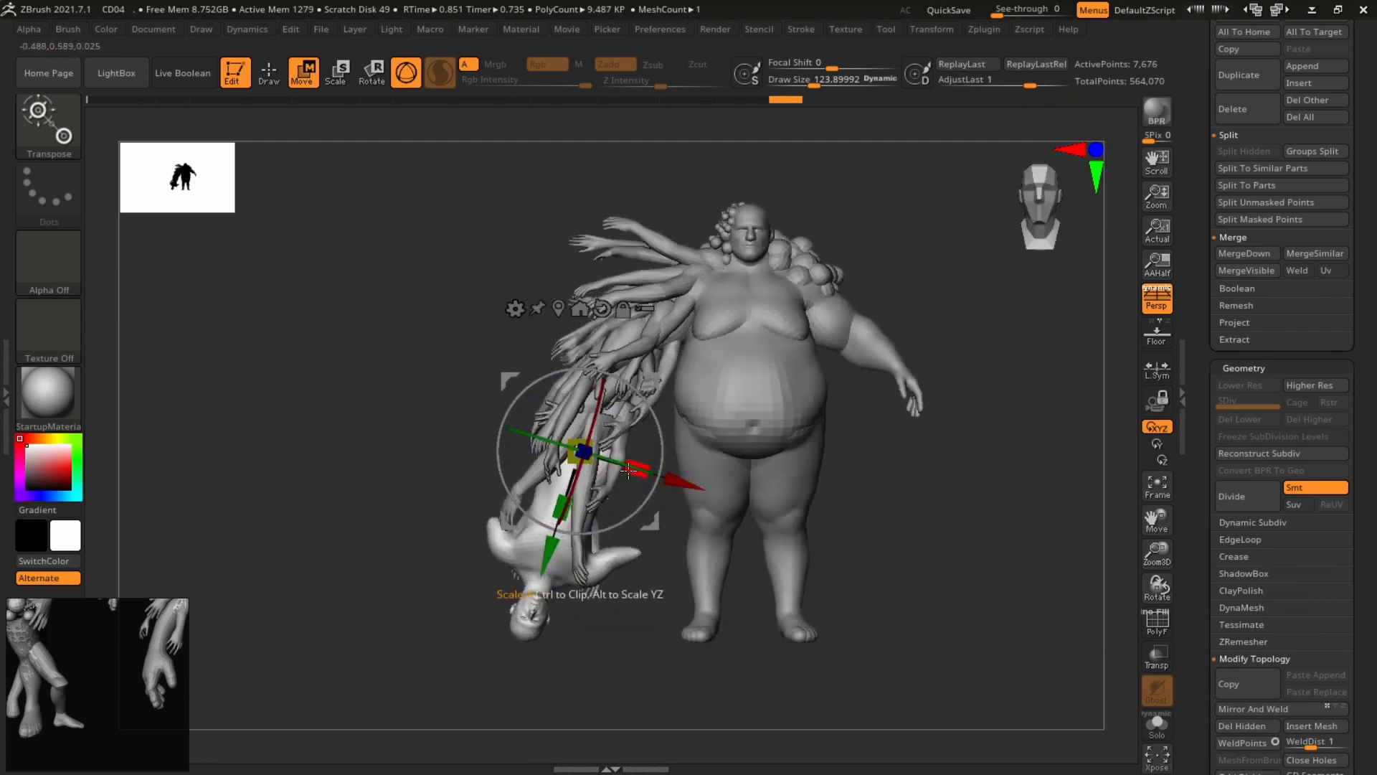
pyautogui.moveTo(655, 383); pyautogui.dragTo(658, 365)
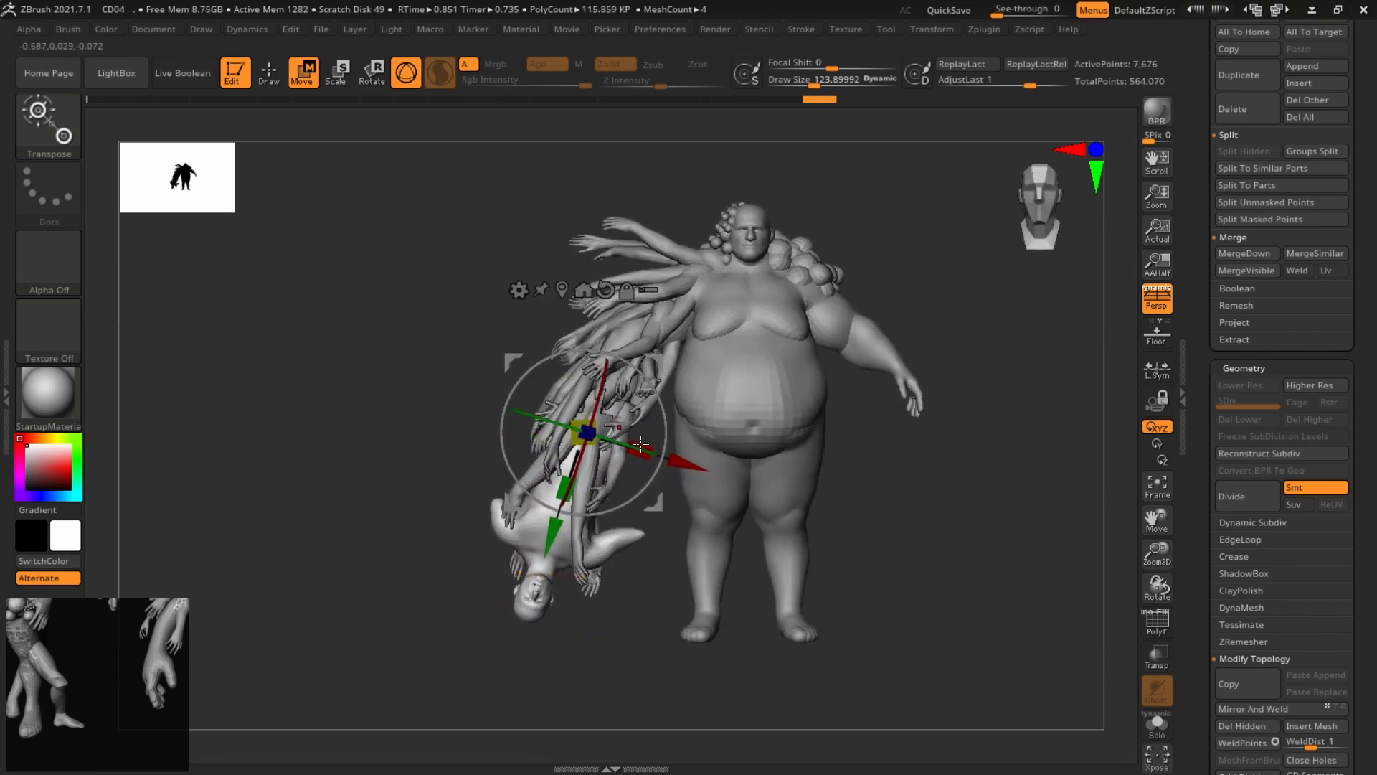
pyautogui.moveTo(617, 441); pyautogui.dragTo(592, 421)
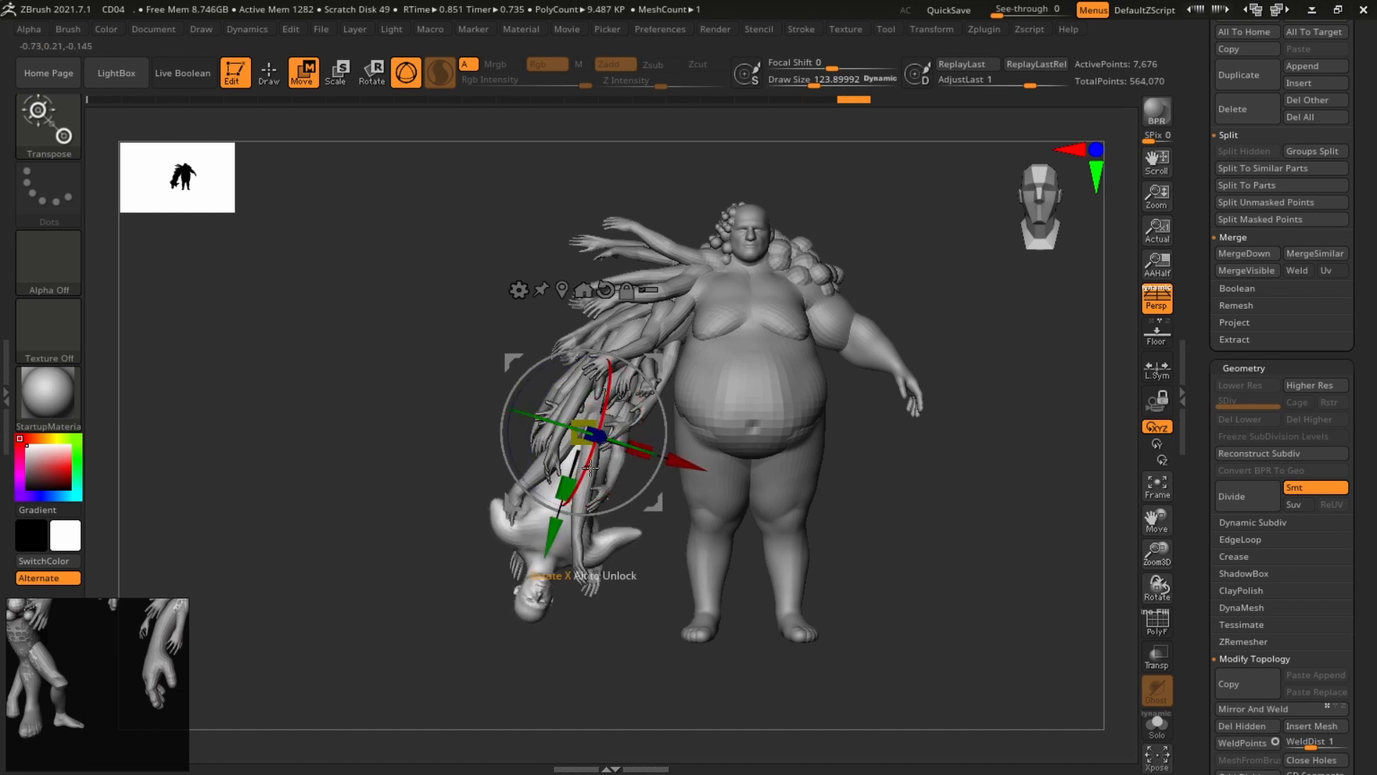
pyautogui.moveTo(612, 452); pyautogui.dragTo(667, 429, button='right')
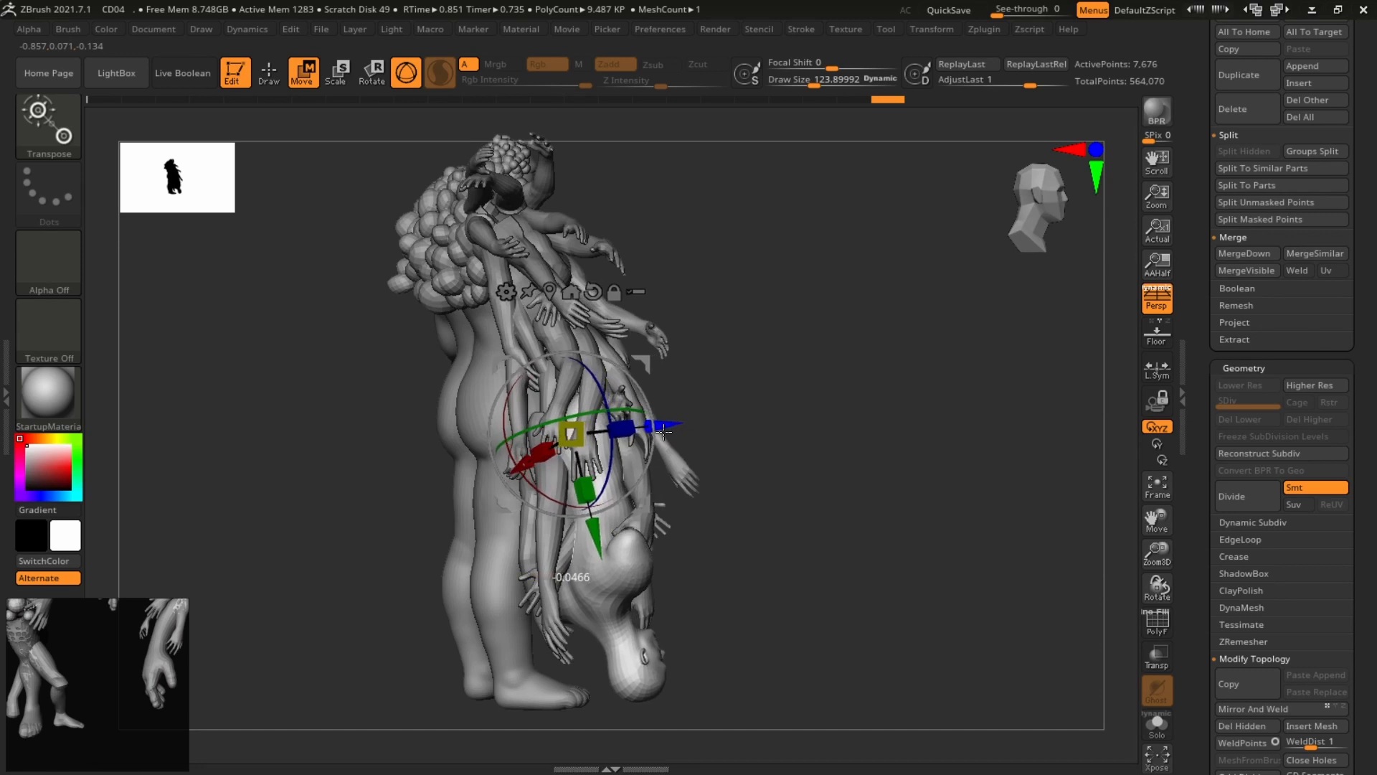
# Return to sculpting mode with the SnakeHook brush.
pyautogui.press('b')
pyautogui.press('s')
pyautogui.press('h')
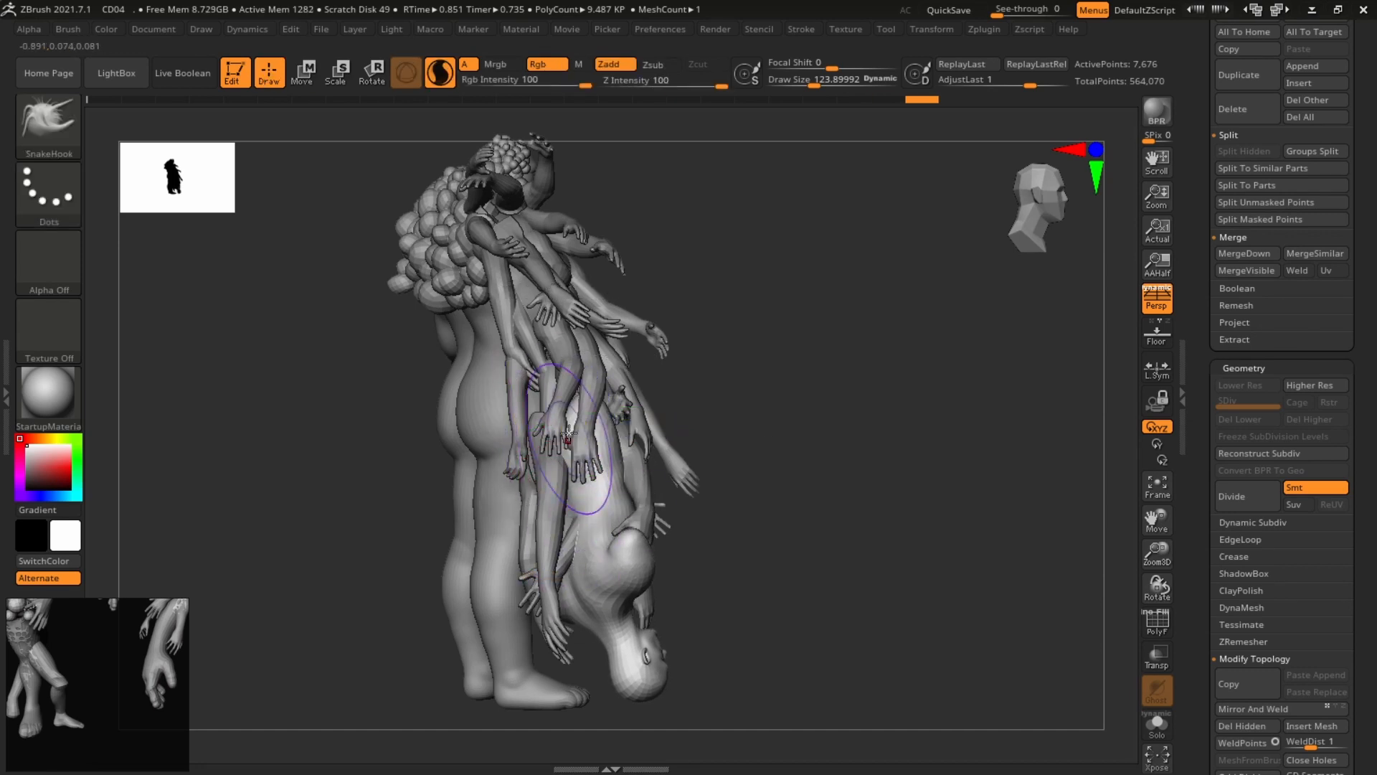
pyautogui.moveTo(572, 533); pyautogui.dragTo(949, 433, button='right')
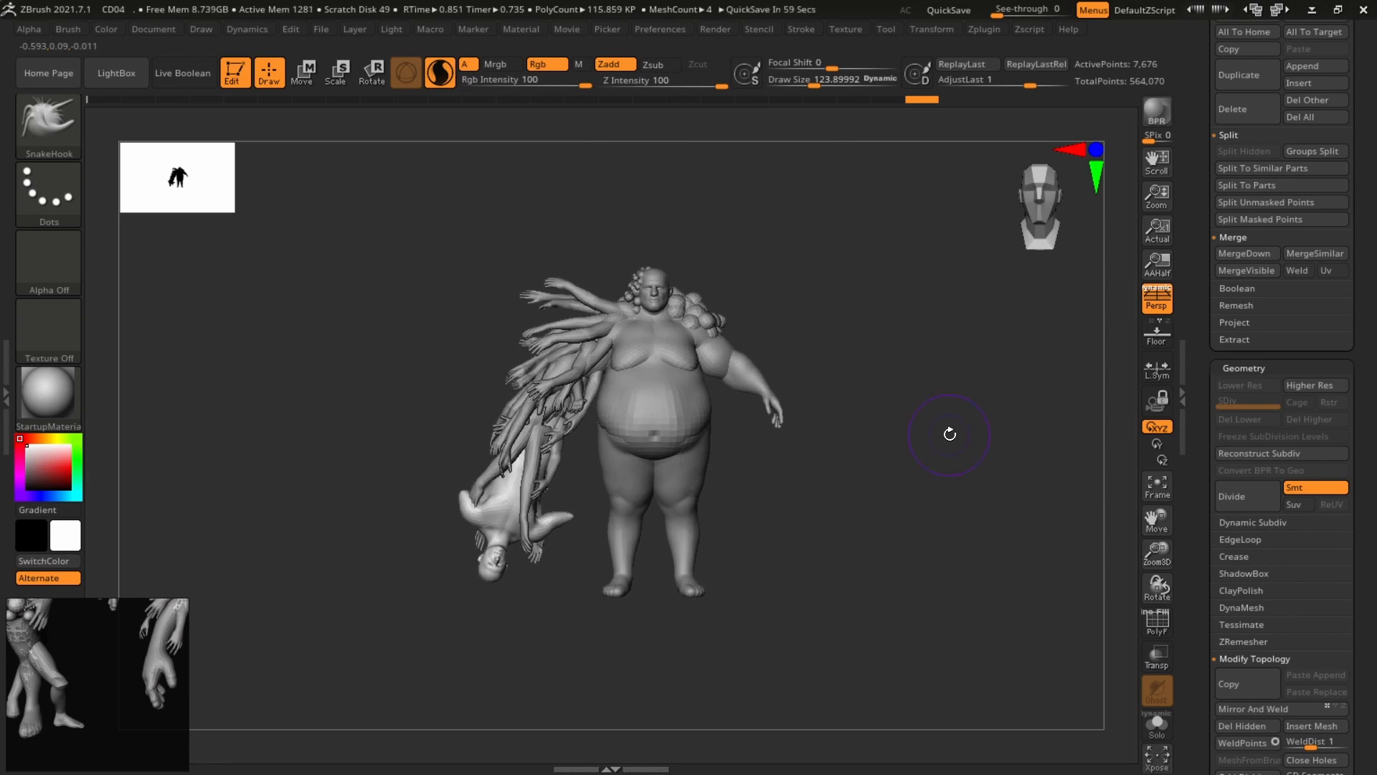
pyautogui.moveTo(950, 433); pyautogui.dragTo(964, 460, button='right')
# Show the whole creature as a dark silhouette using the Flat Color material and a near-black colour.
pyautogui.click(45, 472)
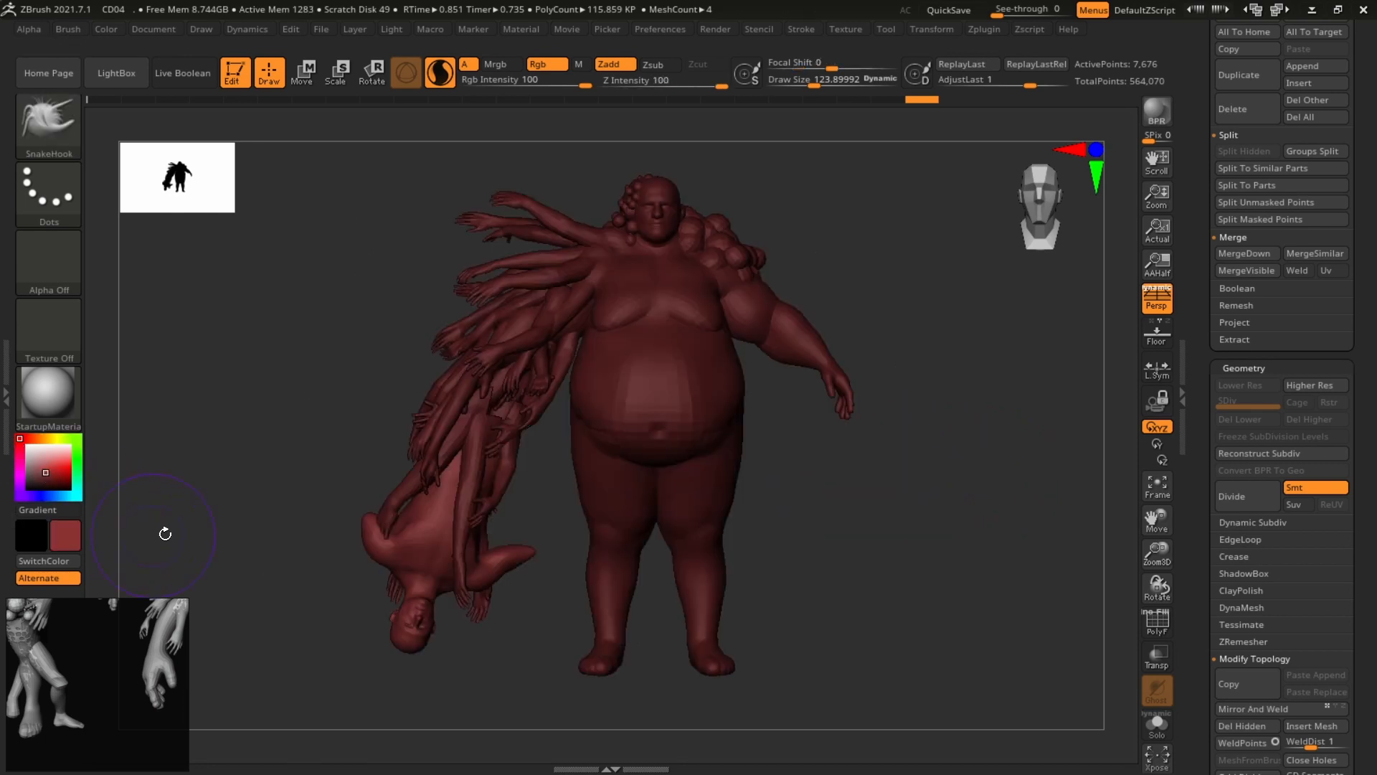
pyautogui.click(59, 410)
pyautogui.click(137, 555)
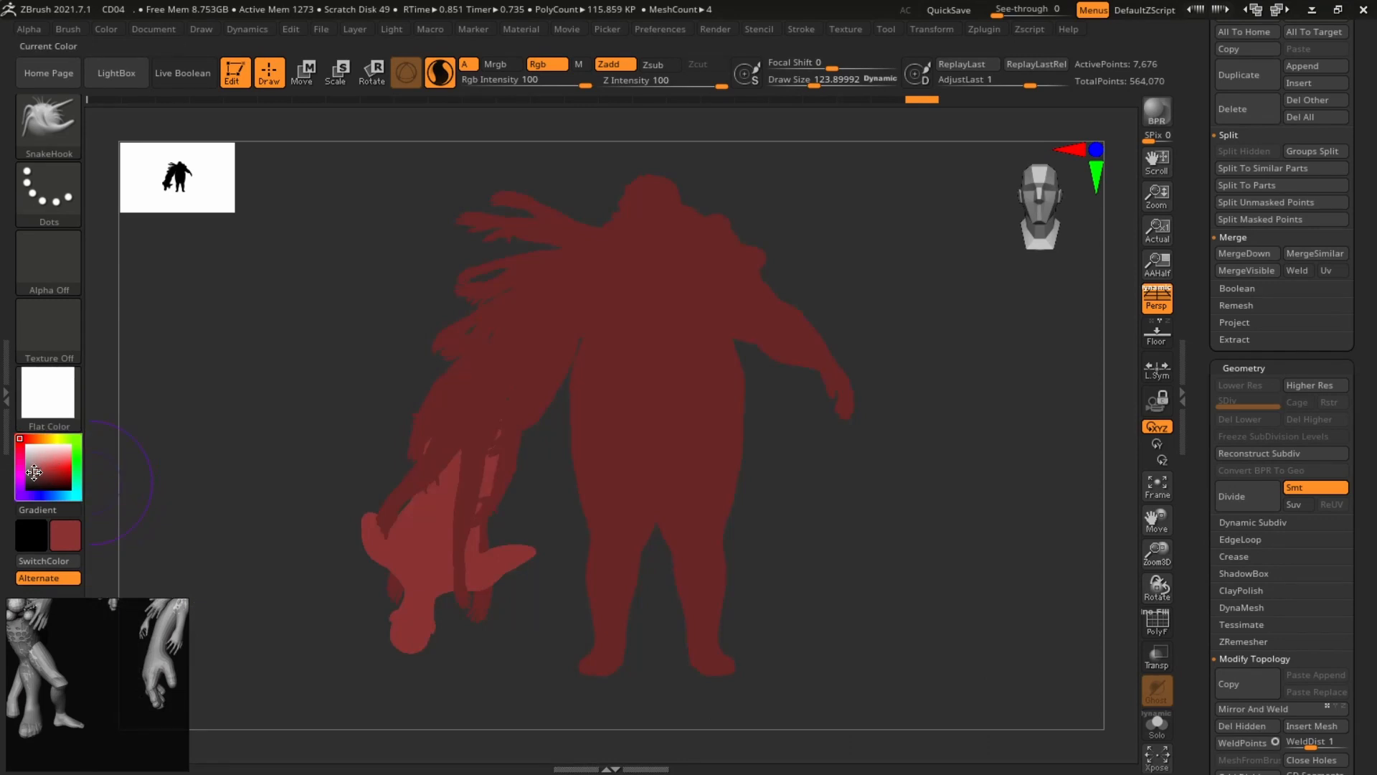
pyautogui.moveTo(15, 483); pyautogui.dragTo(729, 416)
pyautogui.moveTo(1036, 459)
pyautogui.mouseDown()
pyautogui.moveTo(1031, 441)
pyautogui.moveTo(1019, 477)
pyautogui.mouseUp()
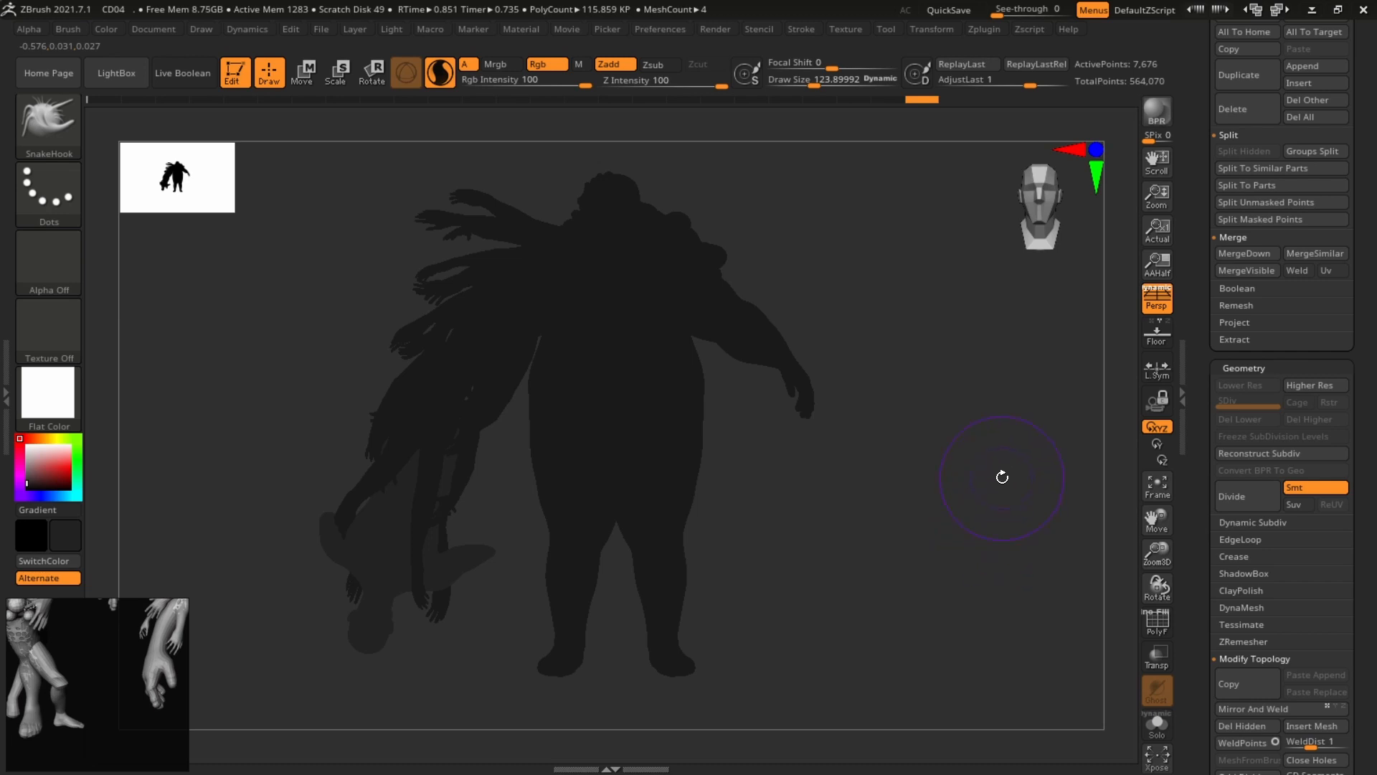
# Toggle the male_zbrush1_1 torso to compare silhouettes with male_zbrush1 active, and restore StartupMaterial with white.
pyautogui.scroll(10, 1189, 244)
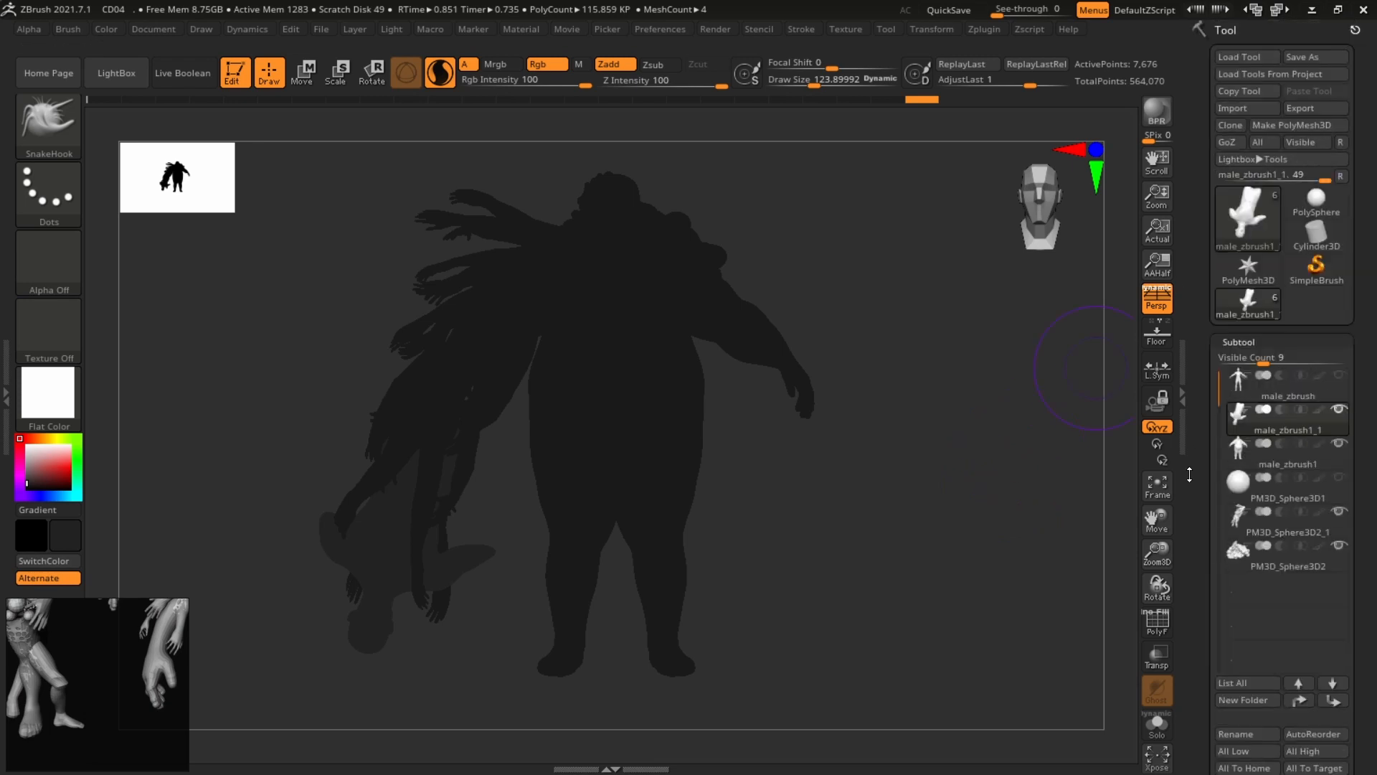
pyautogui.click(1326, 462)
pyautogui.click(1335, 409)
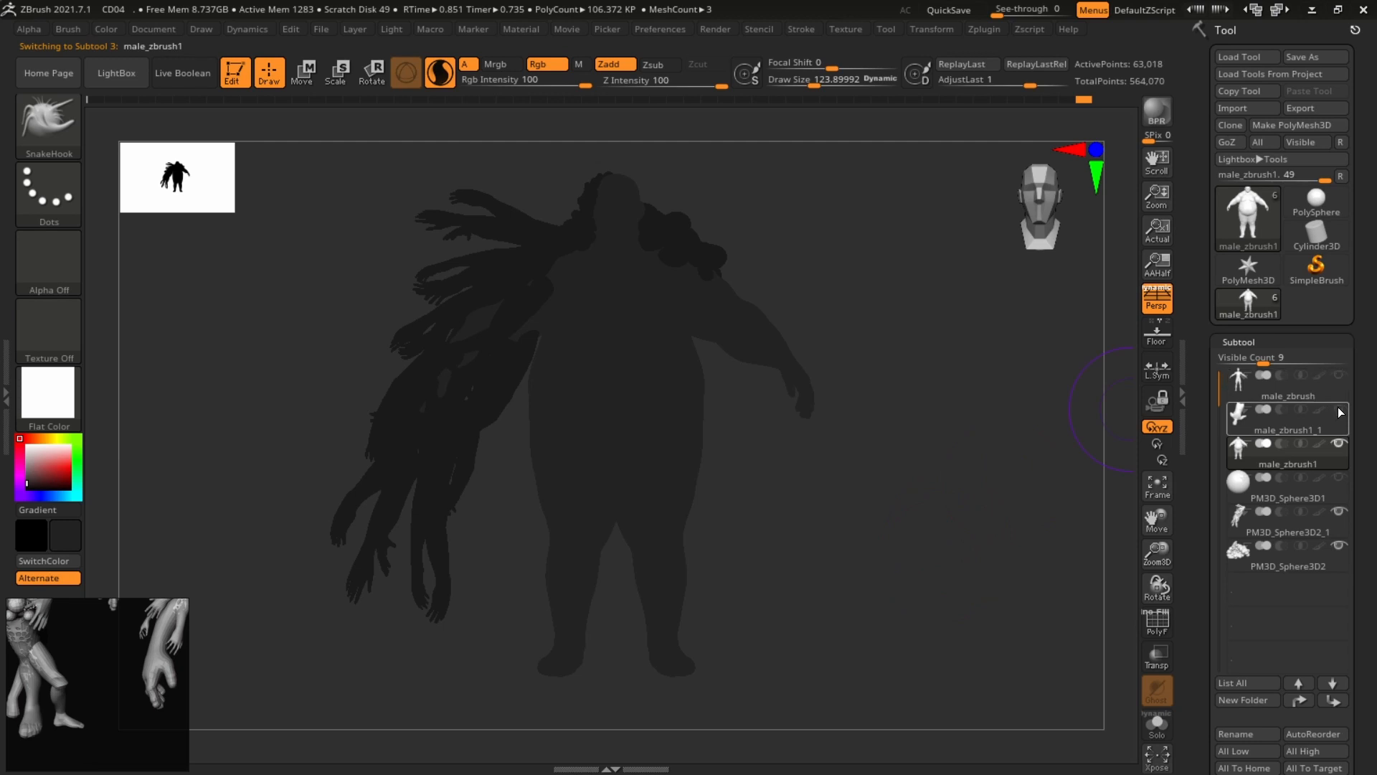
pyautogui.click(1337, 407)
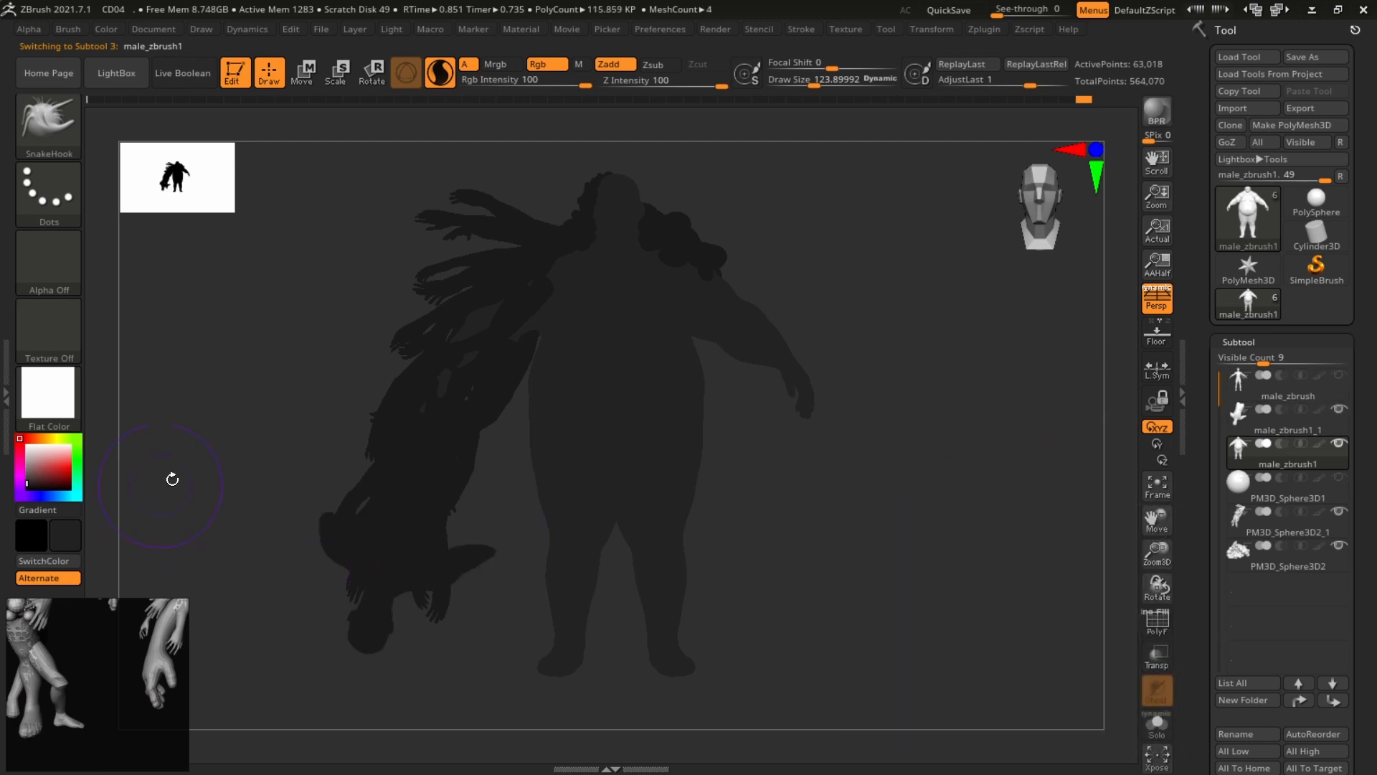
pyautogui.click(72, 428)
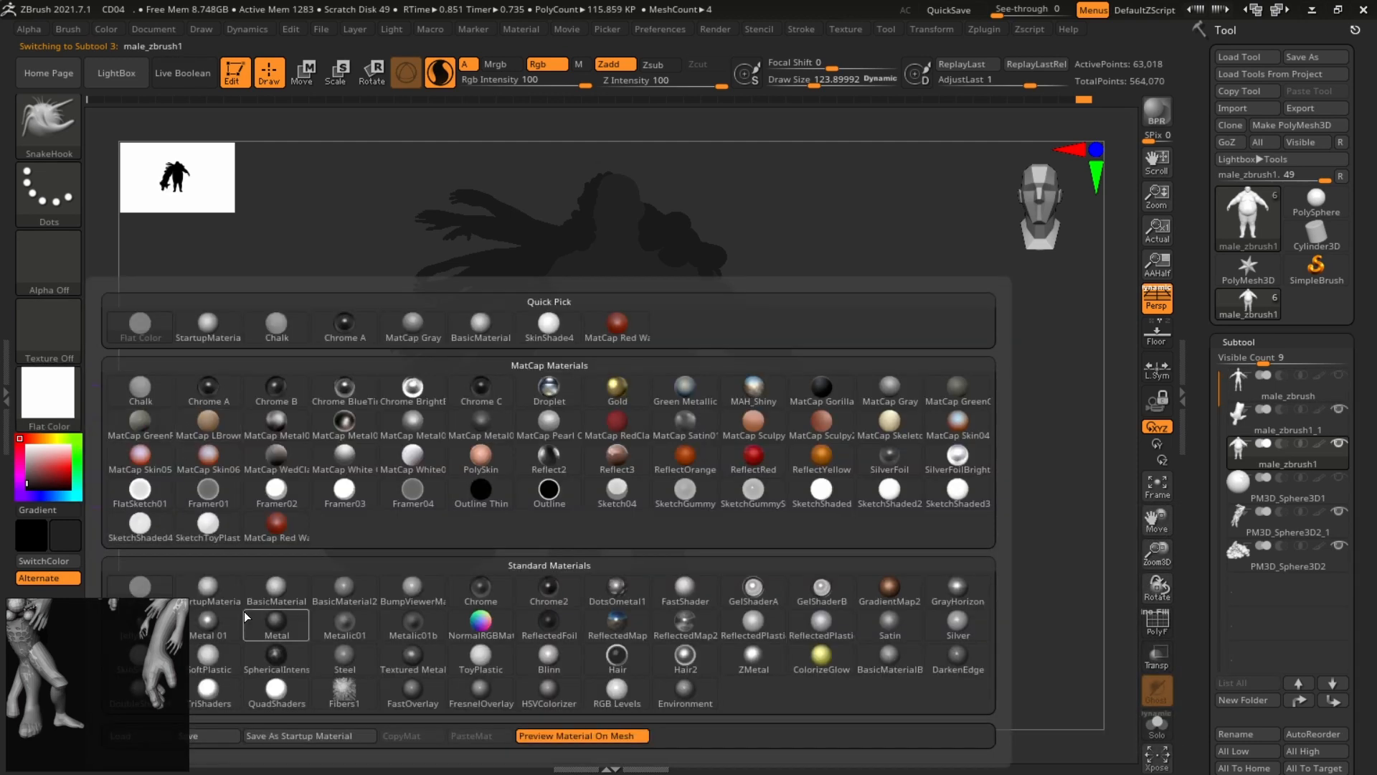
pyautogui.click(208, 588)
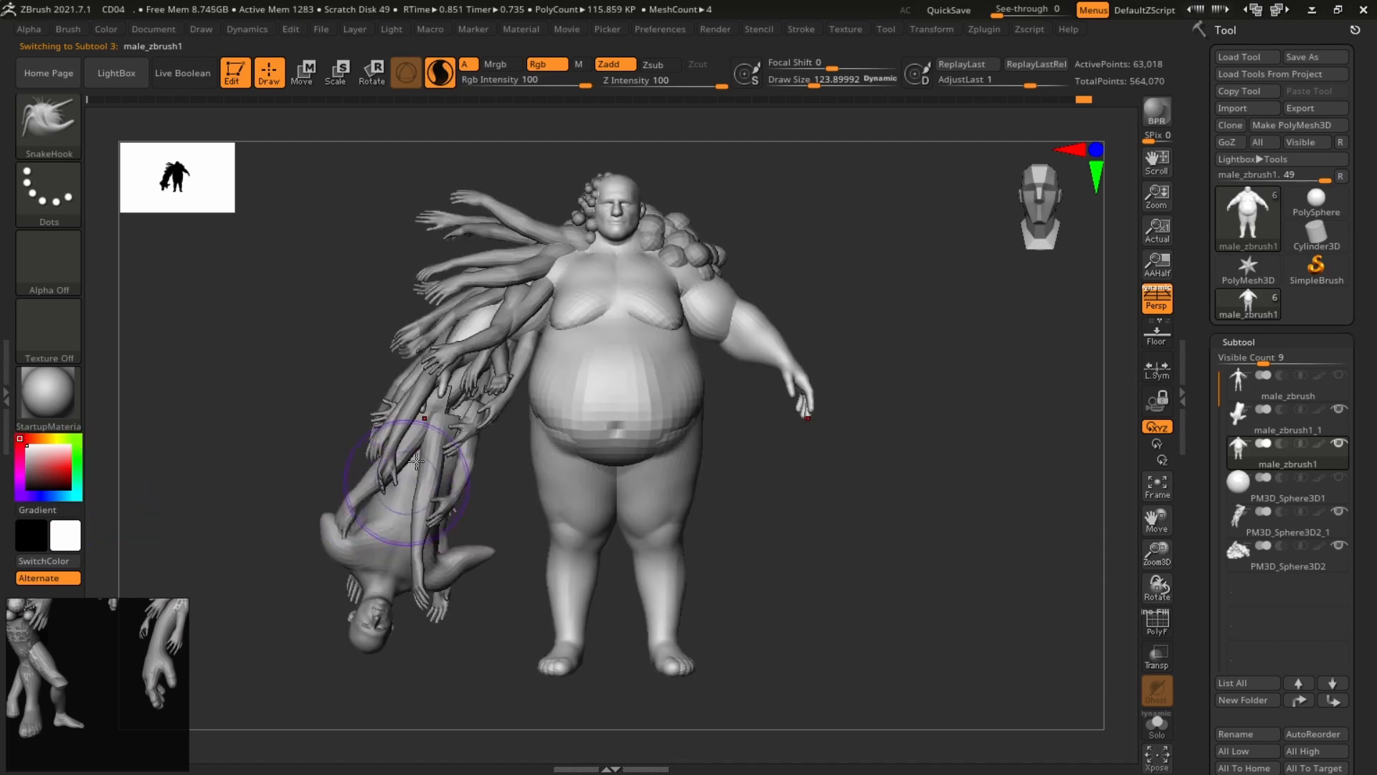
# Save the project as CD04.
pyautogui.moveTo(985, 439)
pyautogui.mouseDown()
pyautogui.moveTo(922, 431)
pyautogui.moveTo(983, 449)
pyautogui.moveTo(1024, 438)
pyautogui.moveTo(993, 433)
pyautogui.moveTo(1033, 454)
pyautogui.mouseUp()
pyautogui.hotkey('ctrl', 's')
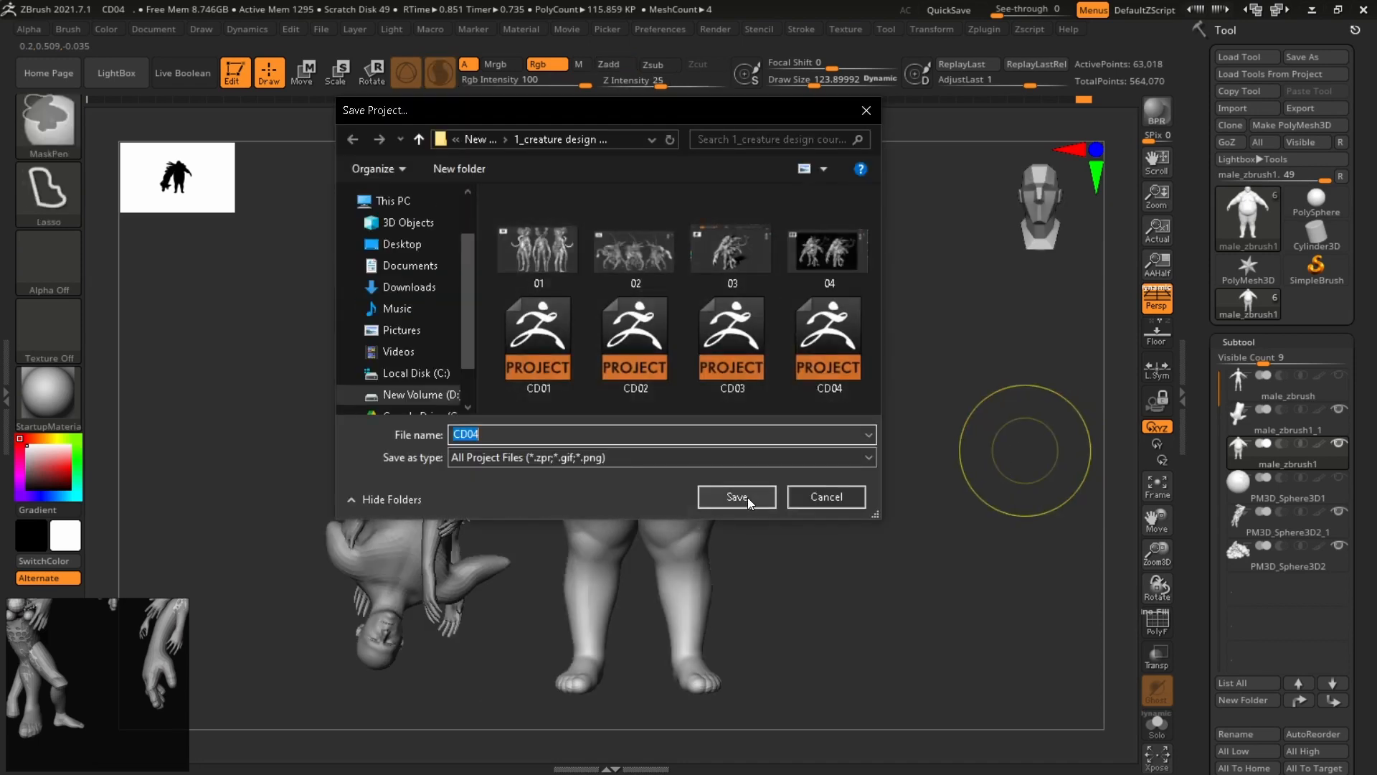
pyautogui.click(735, 495)
# Hide the upside-down torso subtool male_zbrush1_1 from the creature.
pyautogui.moveTo(1015, 497); pyautogui.dragTo(1046, 493)
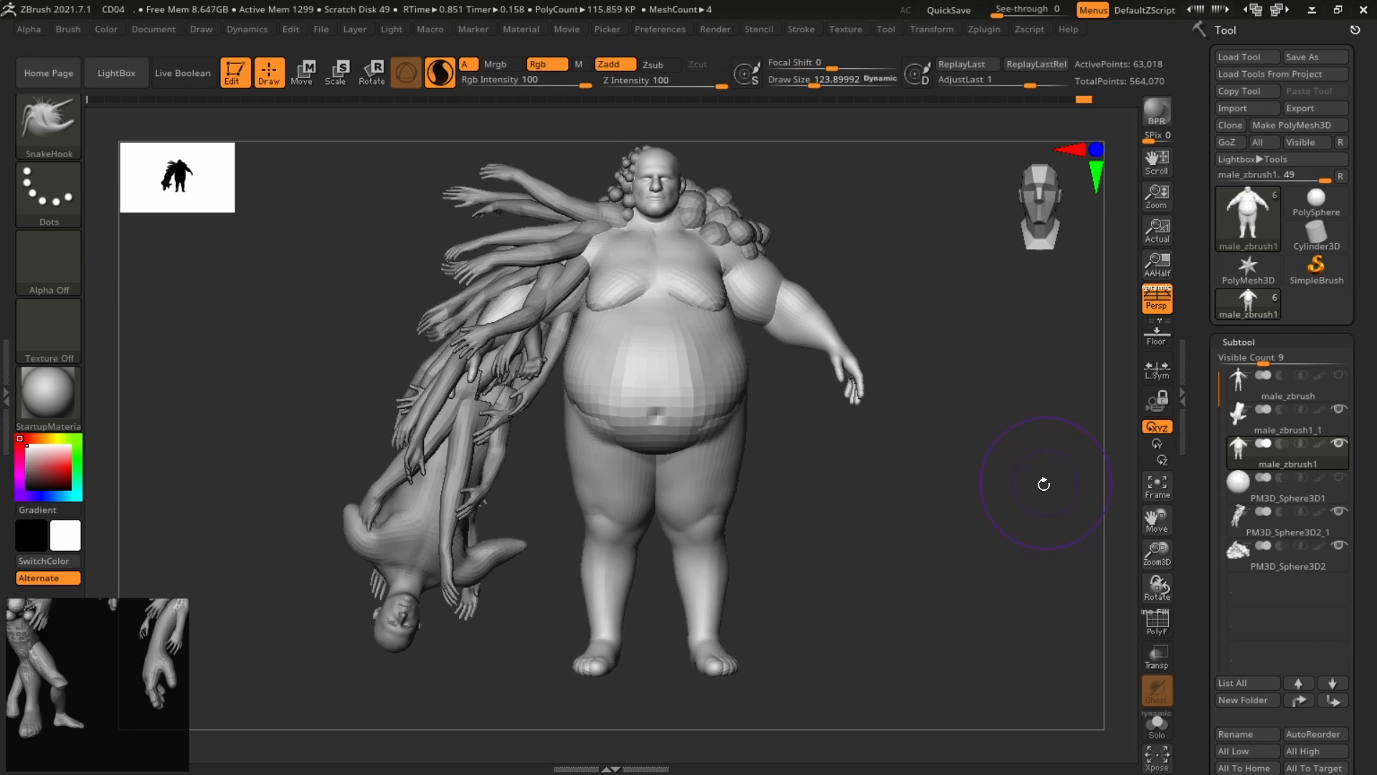
pyautogui.click(1339, 409)
pyautogui.moveTo(1080, 479); pyautogui.dragTo(990, 484)
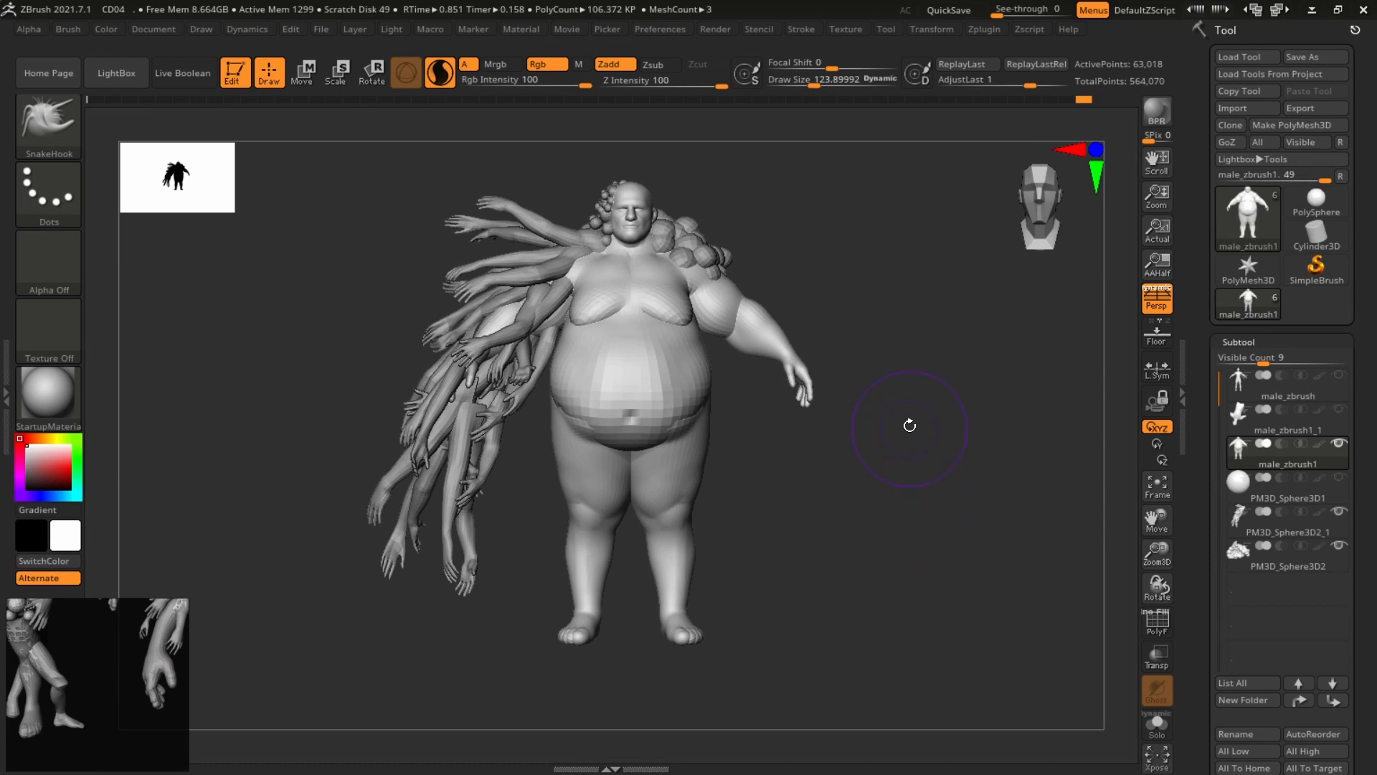
# Choose the CurveTube brush and try to draw a tube from the arm mass with the body subtool male_zbrush1 active.
pyautogui.press('b')
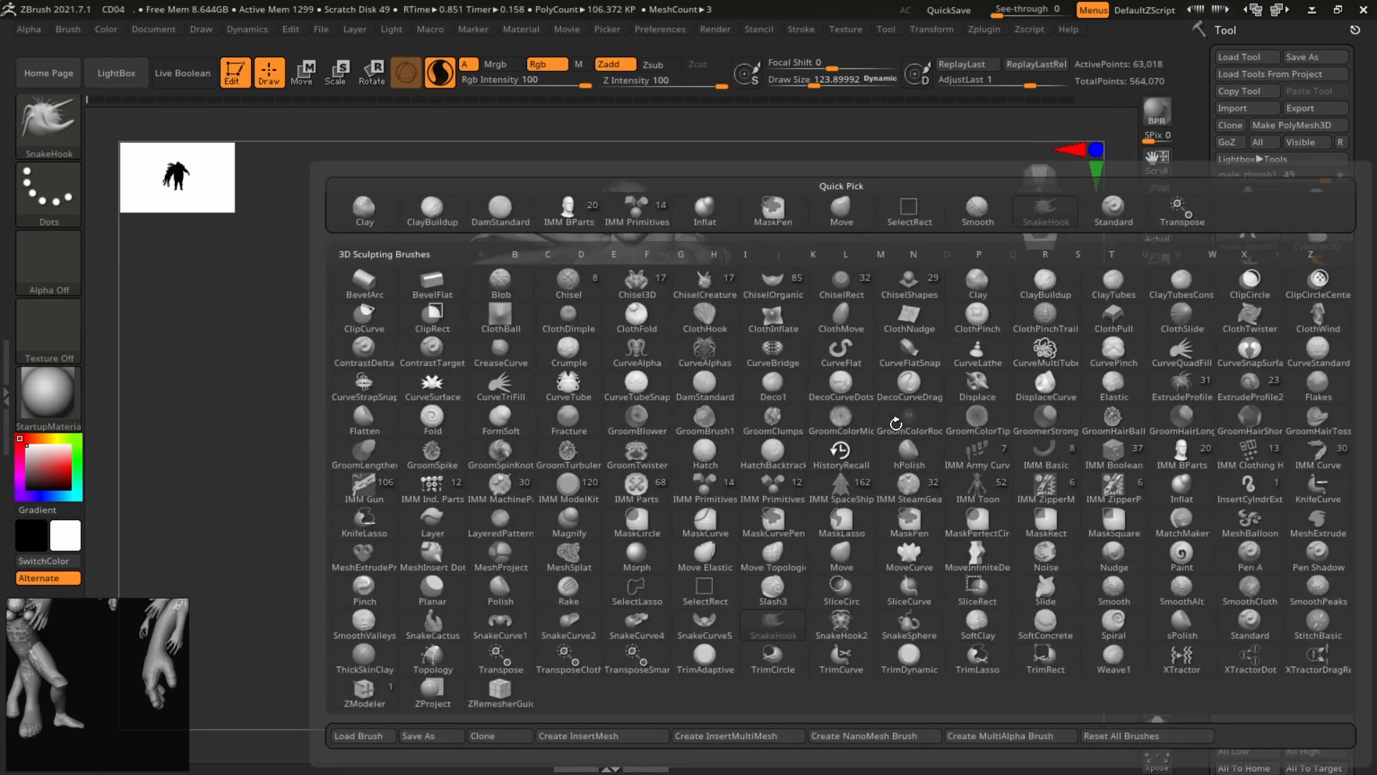
pyautogui.press('c')
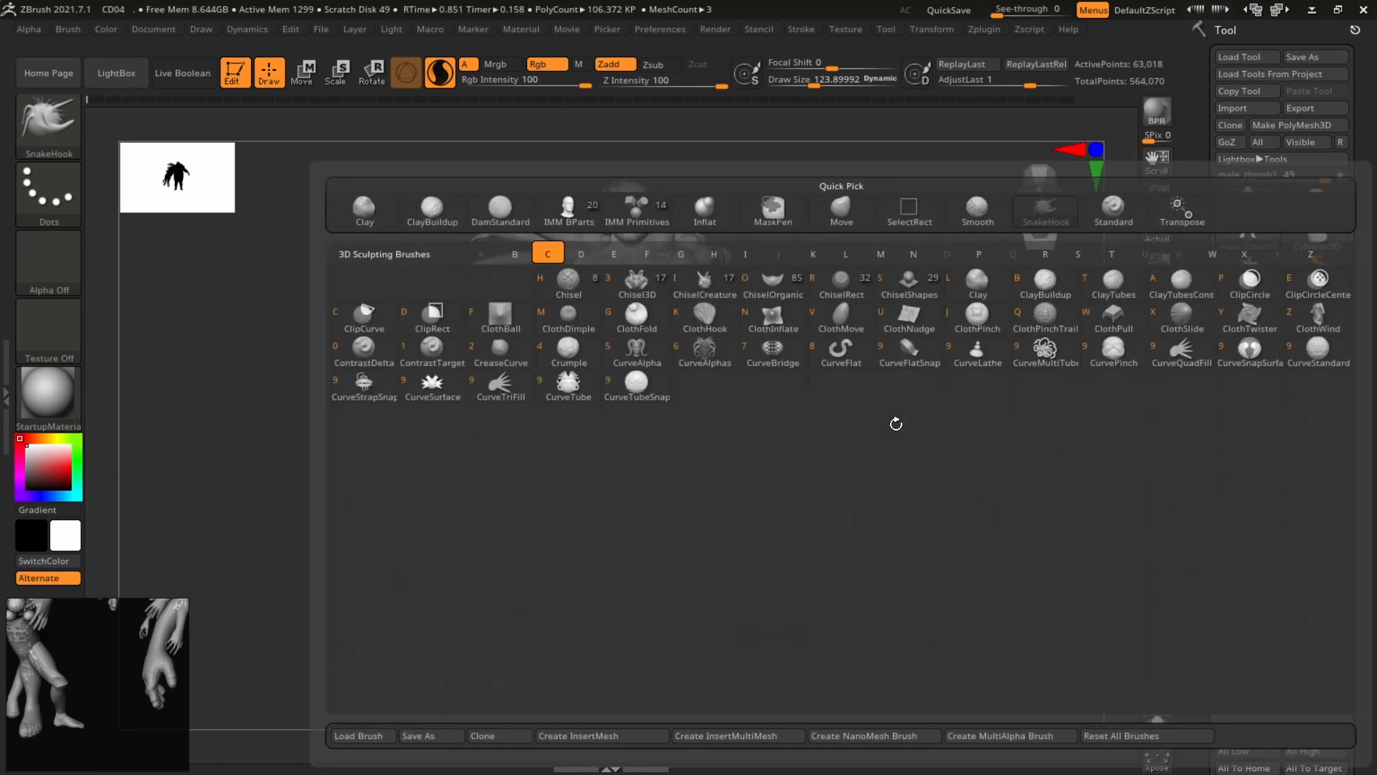
pyautogui.click(580, 389)
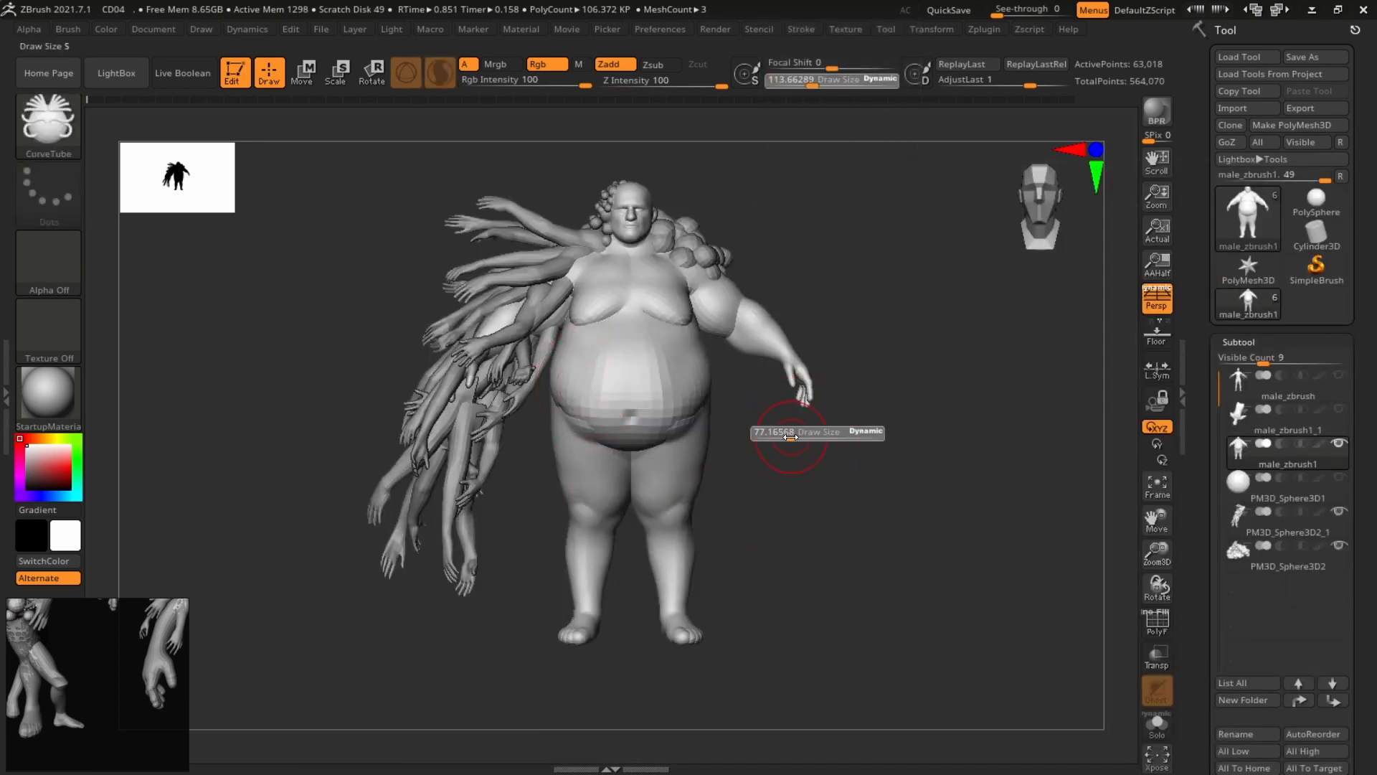
pyautogui.moveTo(951, 439); pyautogui.dragTo(456, 490)
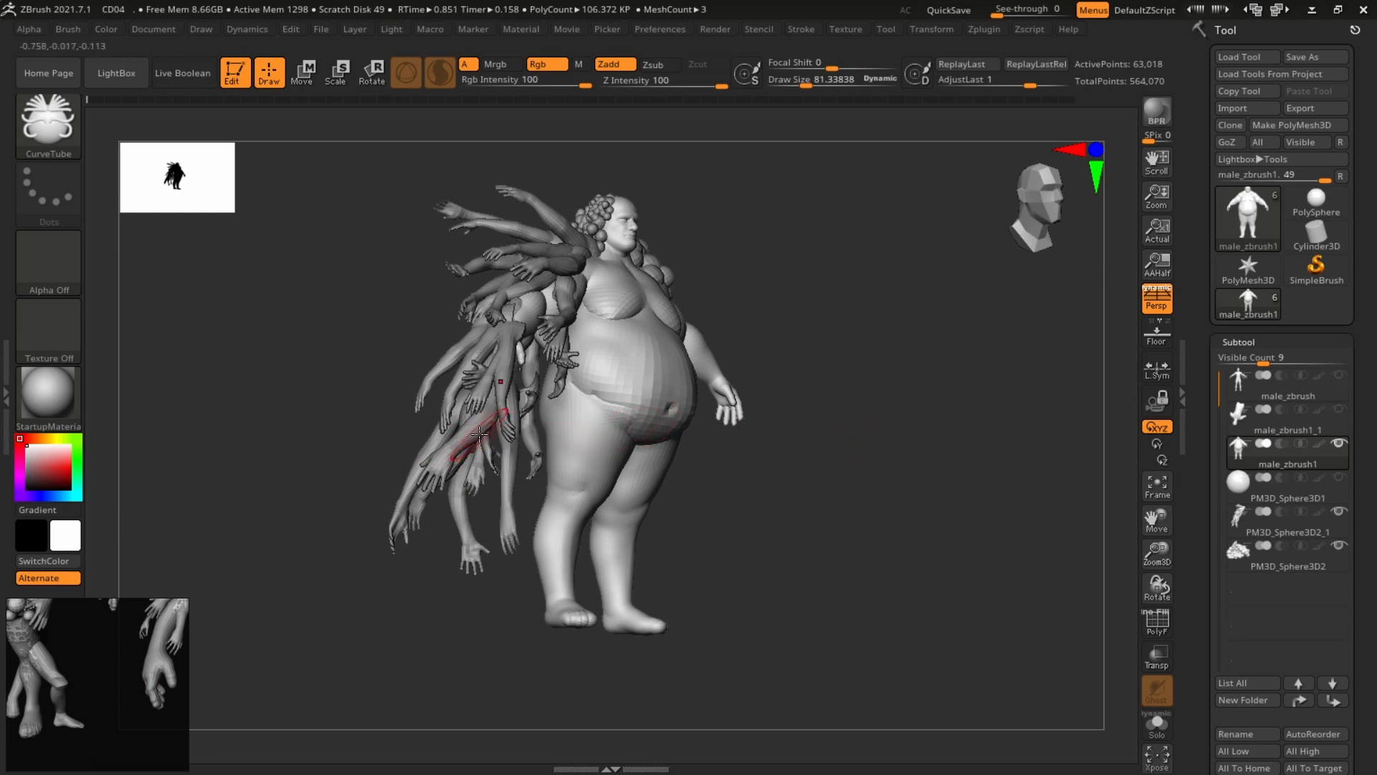
pyautogui.click(773, 620)
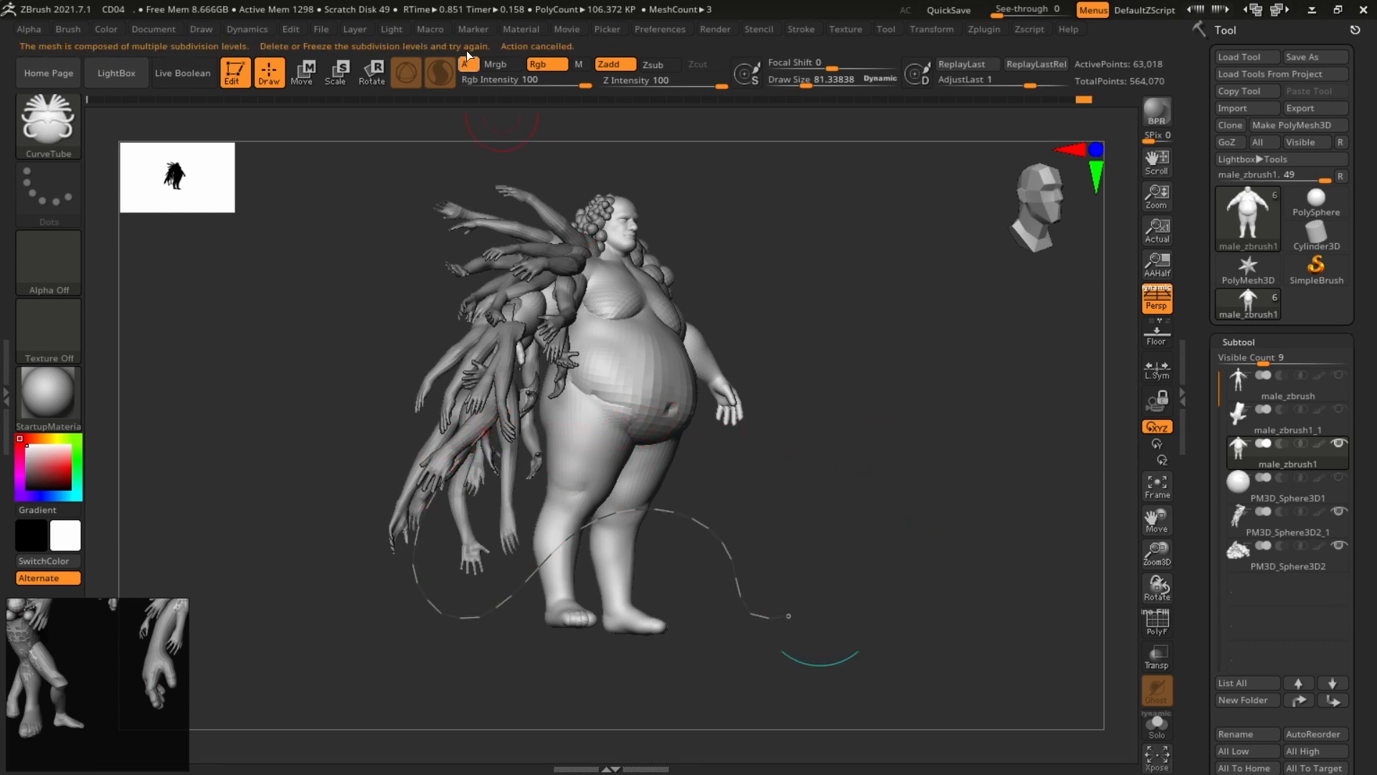
pyautogui.keyDown('shift'); pyautogui.moveTo(873, 409); pyautogui.dragTo(886, 404); pyautogui.keyUp('shift')
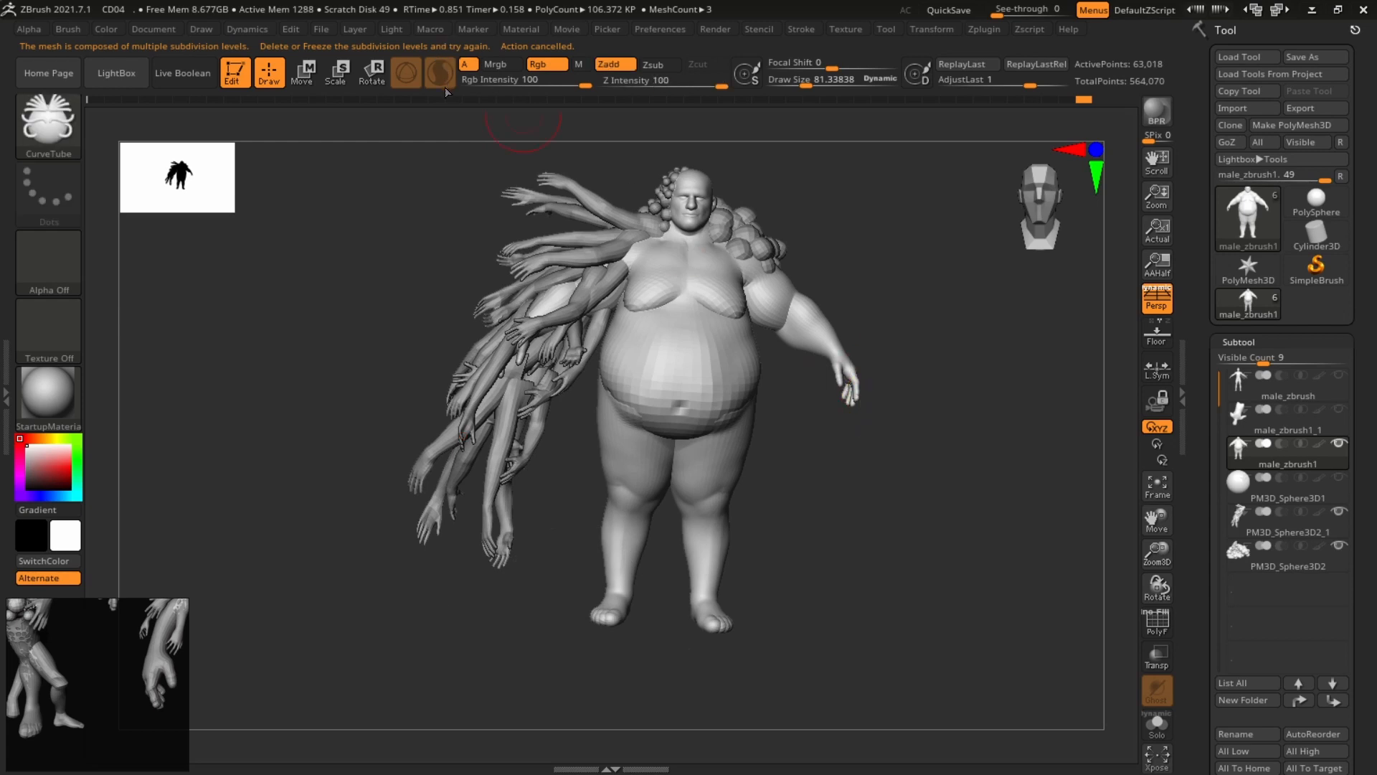
pyautogui.press('shift')
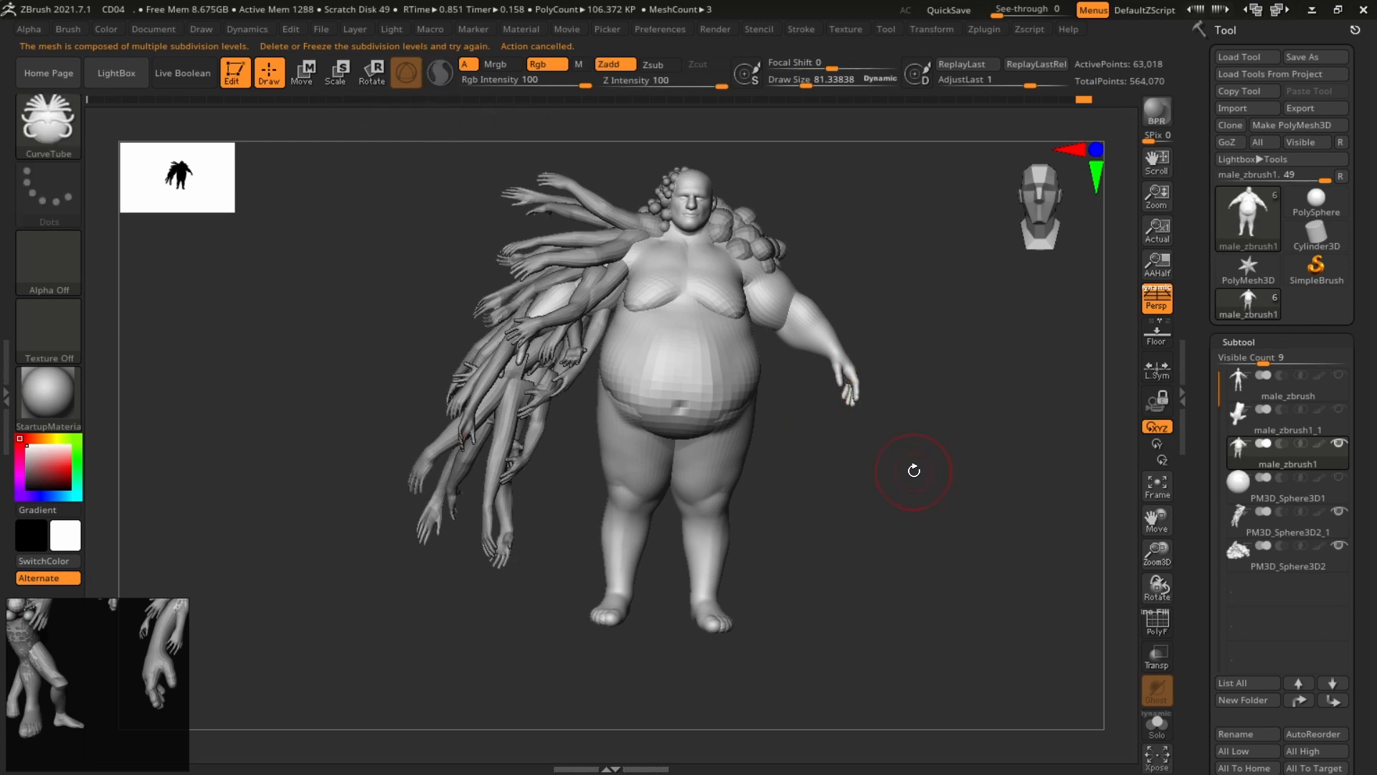
# Try a thick winding tube from the arm limb on subtool PM3D_Sphere3D2_1 at draw size about 99, and undo it.
pyautogui.press('s')
pyautogui.moveTo(918, 475)
pyautogui.mouseDown()
pyautogui.moveTo(876, 482)
pyautogui.moveTo(450, 424)
pyautogui.mouseUp()
pyautogui.keyDown('alt'); pyautogui.click(530, 434); pyautogui.keyUp('alt')
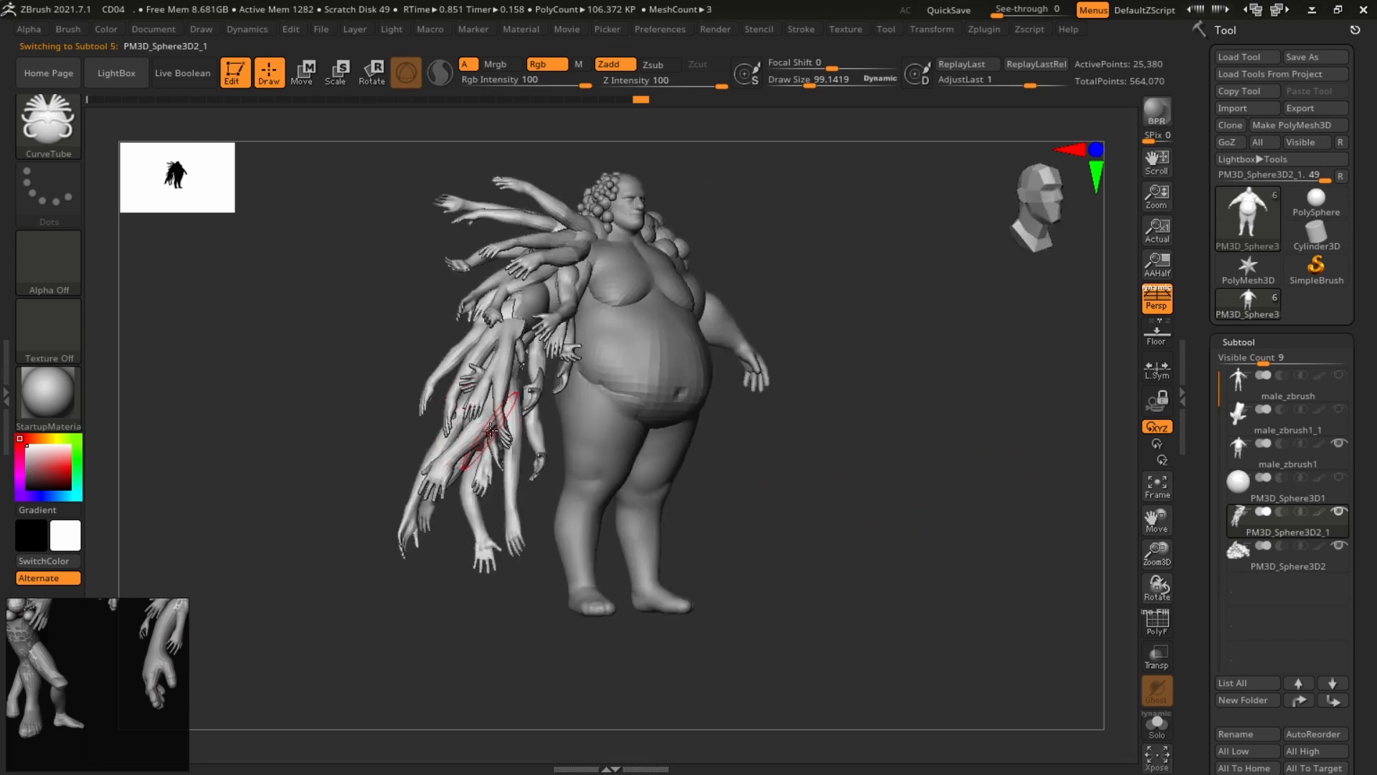
pyautogui.moveTo(729, 581); pyautogui.dragTo(730, 580)
pyautogui.moveTo(1030, 486)
pyautogui.mouseDown()
pyautogui.moveTo(943, 492)
pyautogui.moveTo(1057, 495)
pyautogui.mouseUp()
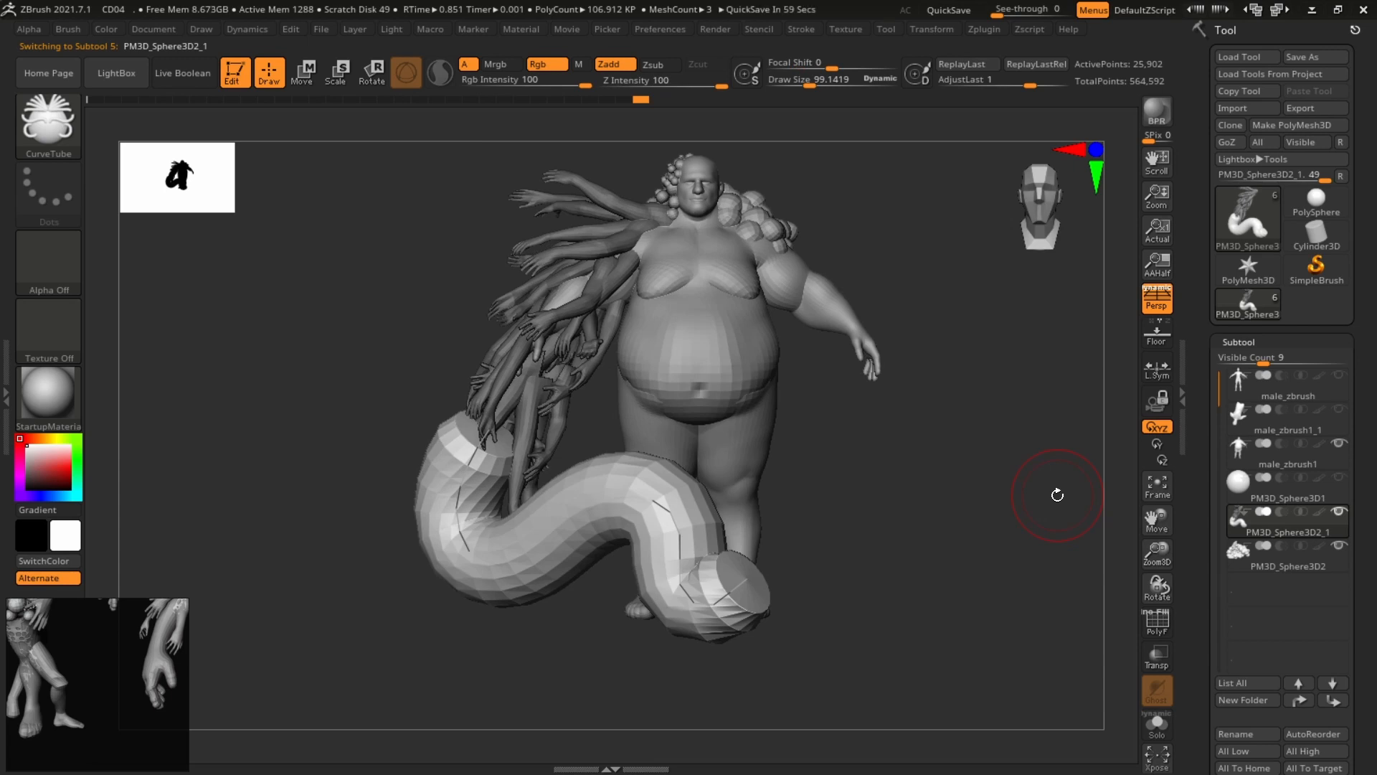
pyautogui.hotkey('ctrl', 'z')
# Append a cube as a new subtool to the creature.
pyautogui.moveTo(1054, 492)
pyautogui.mouseDown()
pyautogui.moveTo(940, 510)
pyautogui.moveTo(922, 497)
pyautogui.moveTo(1014, 477)
pyautogui.moveTo(993, 477)
pyautogui.mouseUp()
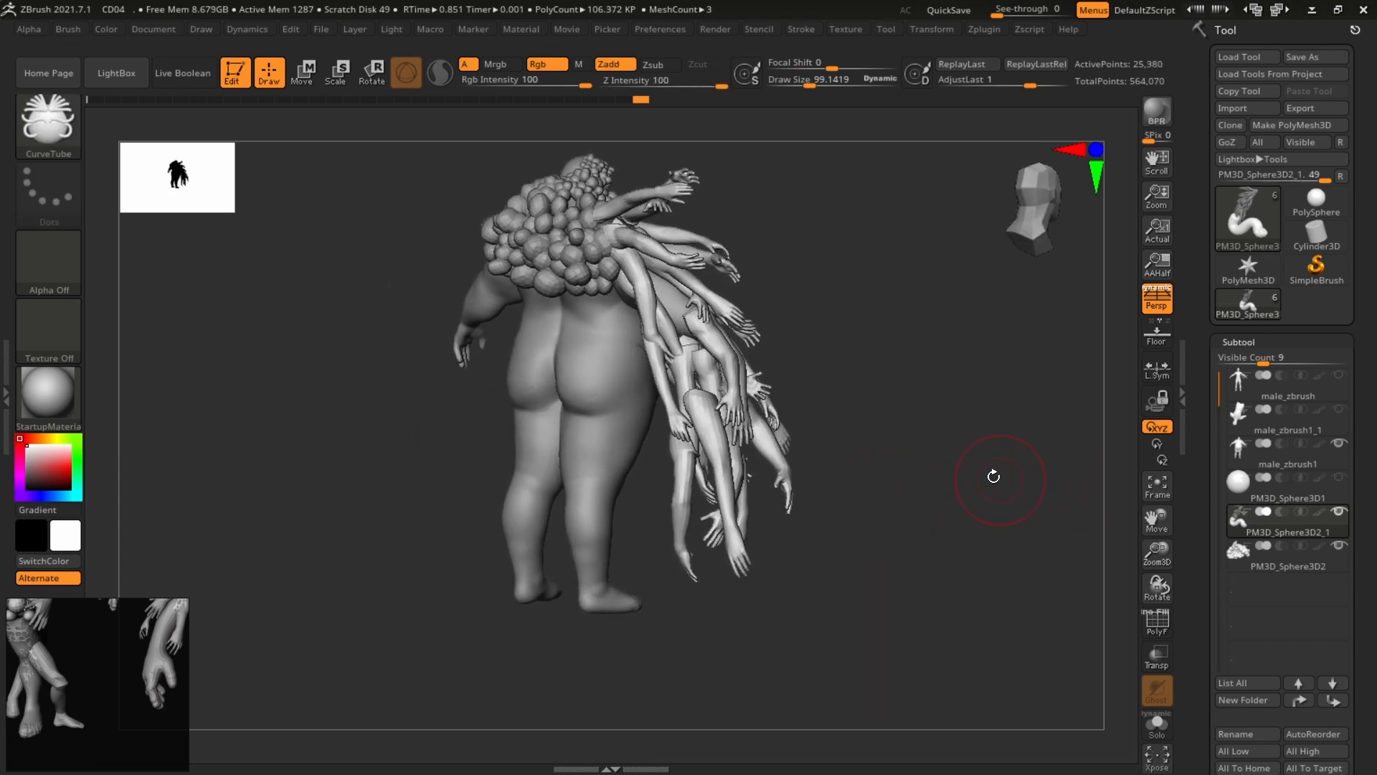
pyautogui.moveTo(1204, 618); pyautogui.dragTo(1194, 454)
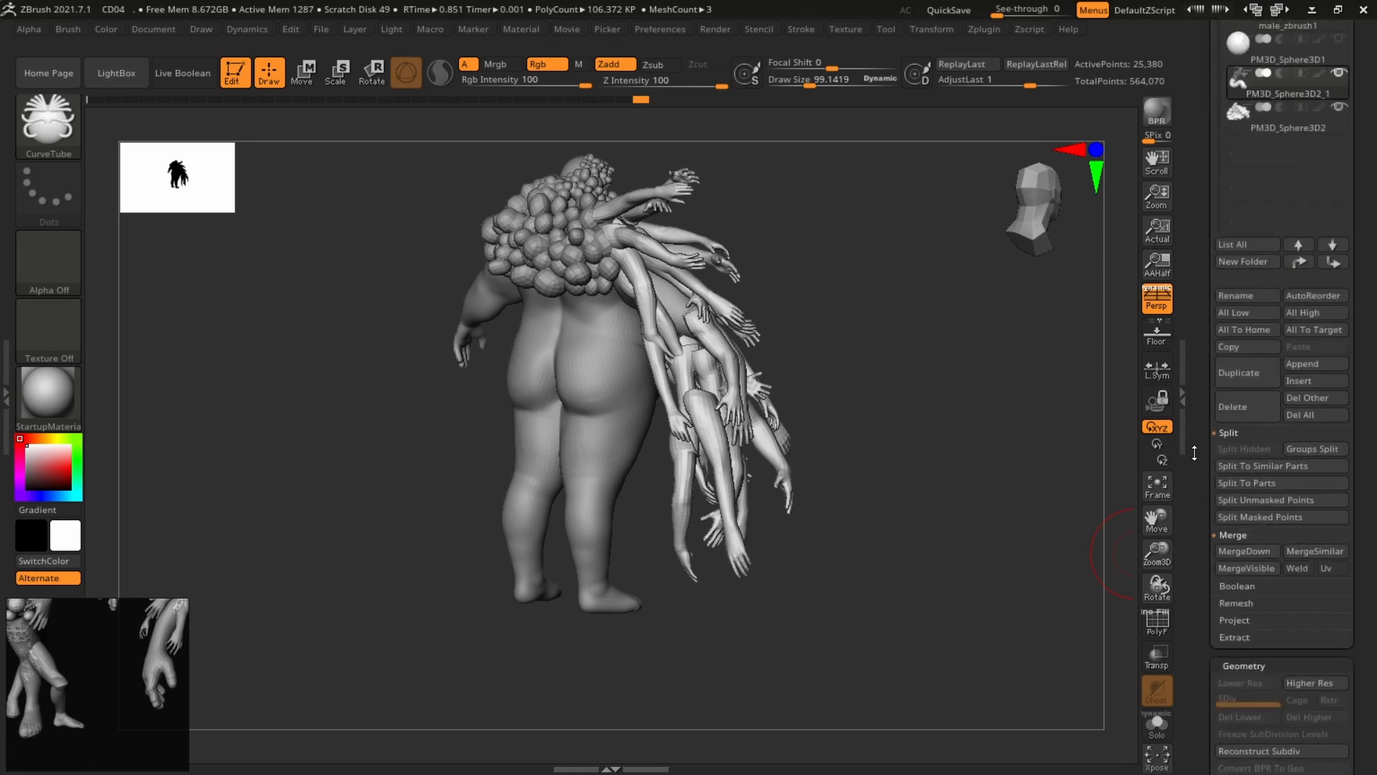
pyautogui.click(1302, 363)
pyautogui.click(730, 457)
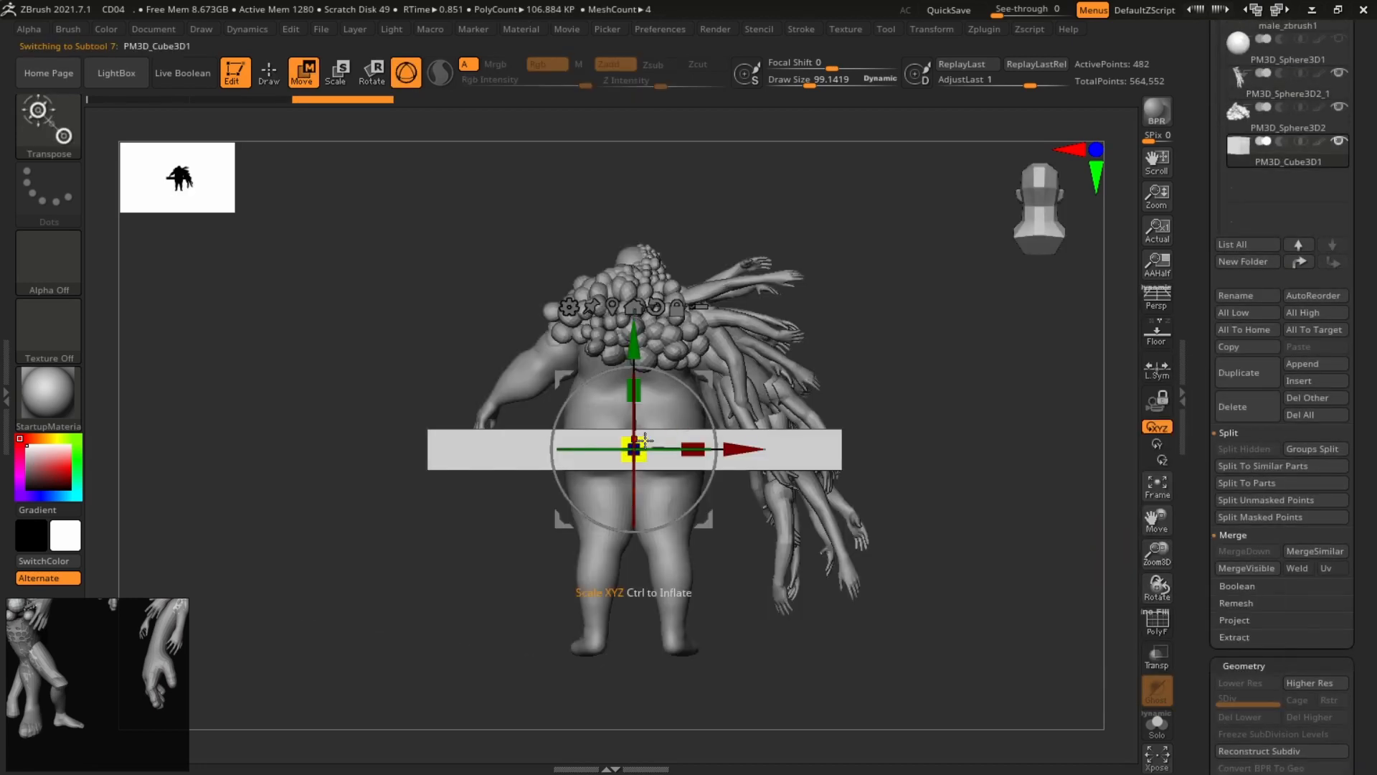
# Widen and flatten the cube into a broad slab and lower it beneath the creature's feet as a floor.
pyautogui.moveTo(645, 440); pyautogui.dragTo(832, 440)
pyautogui.moveTo(634, 391); pyautogui.dragTo(563, 641)
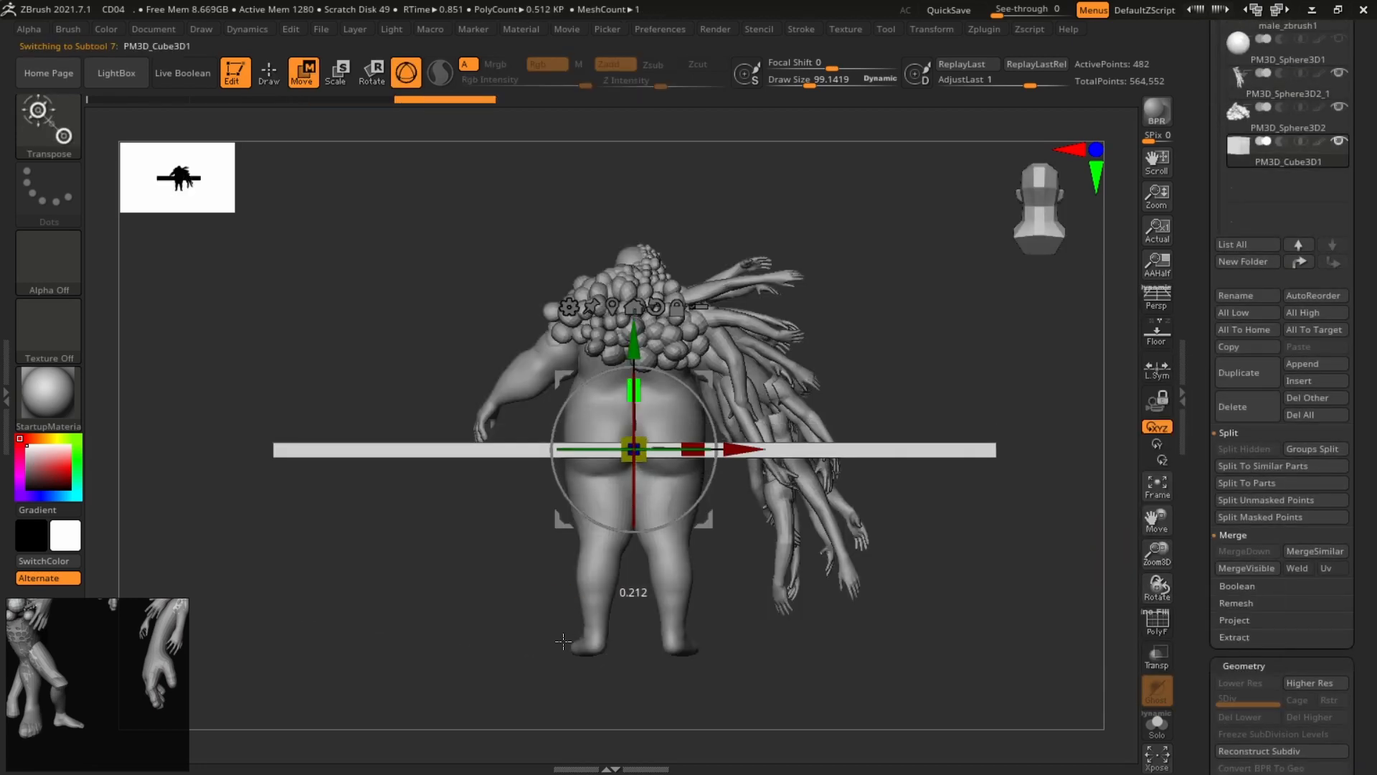
pyautogui.moveTo(633, 391); pyautogui.dragTo(895, 4)
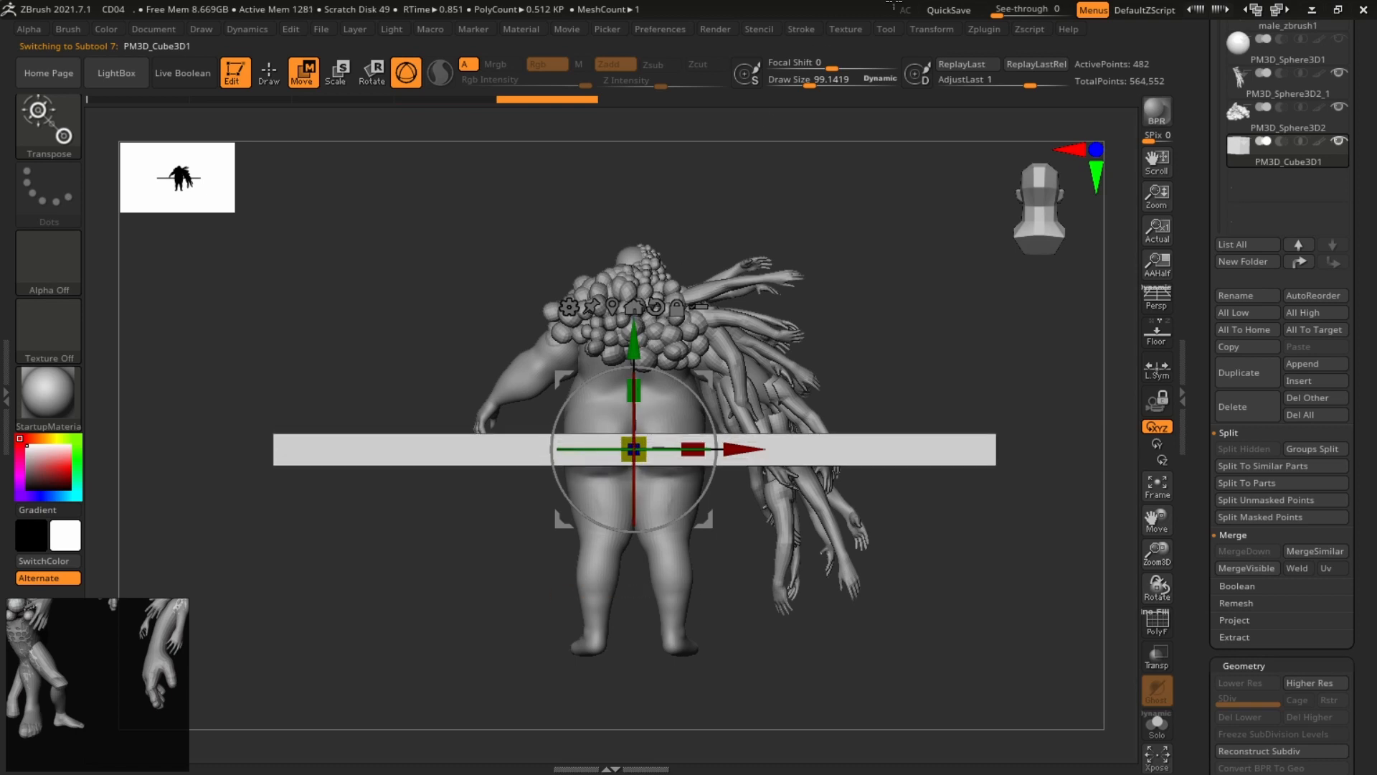
pyautogui.moveTo(637, 391); pyautogui.dragTo(688, 43)
pyautogui.moveTo(636, 338); pyautogui.dragTo(649, 583)
pyautogui.press('q')
pyautogui.moveTo(931, 439)
pyautogui.mouseDown()
pyautogui.moveTo(918, 372)
pyautogui.moveTo(885, 473)
pyautogui.moveTo(824, 470)
pyautogui.moveTo(803, 437)
pyautogui.mouseUp()
pyautogui.keyDown('alt'); pyautogui.moveTo(923, 467); pyautogui.dragTo(821, 454); pyautogui.keyUp('alt')
pyautogui.click(1159, 304)
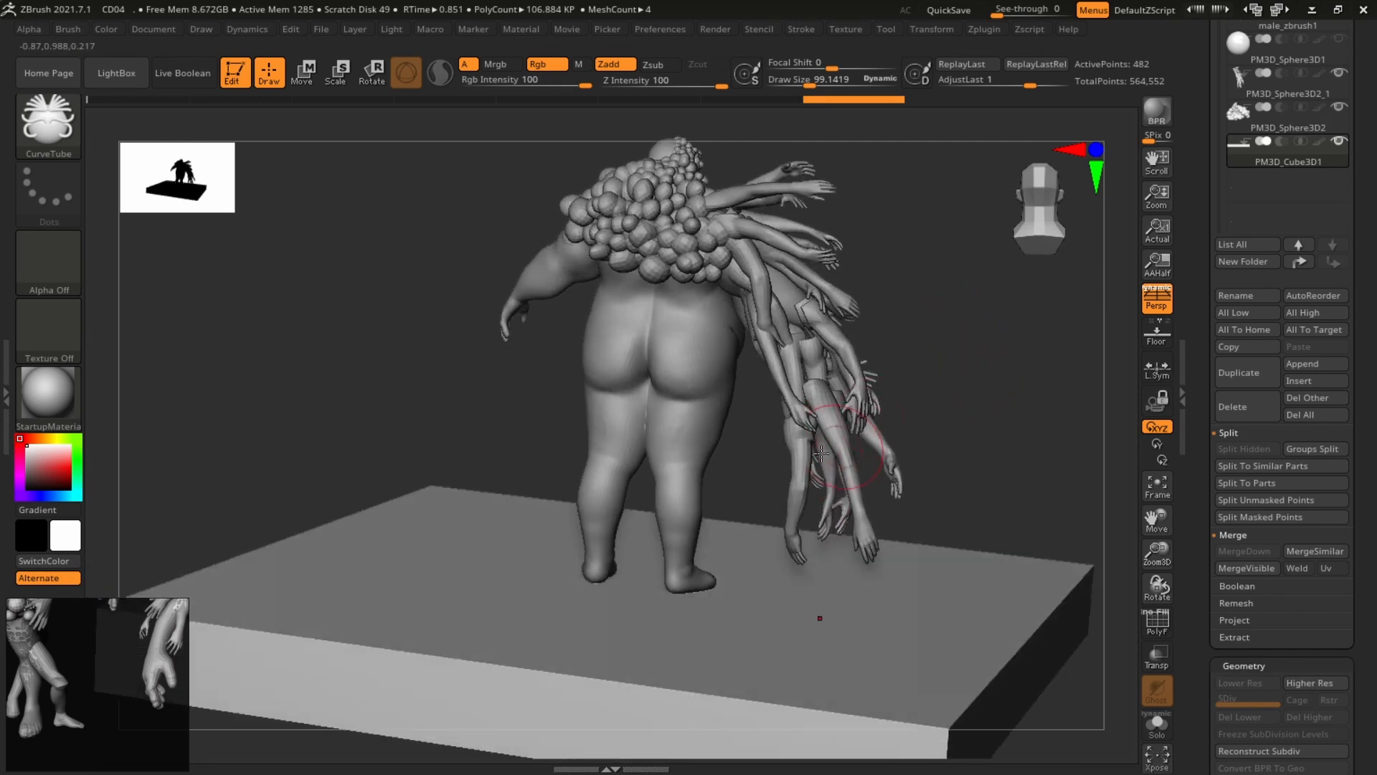
# Try drawing CurveTube tails from the arm limb across the slab with PM3D_Sphere3D2_1 active, and undo each attempt.
pyautogui.keyDown('alt'); pyautogui.click(842, 413); pyautogui.keyUp('alt')
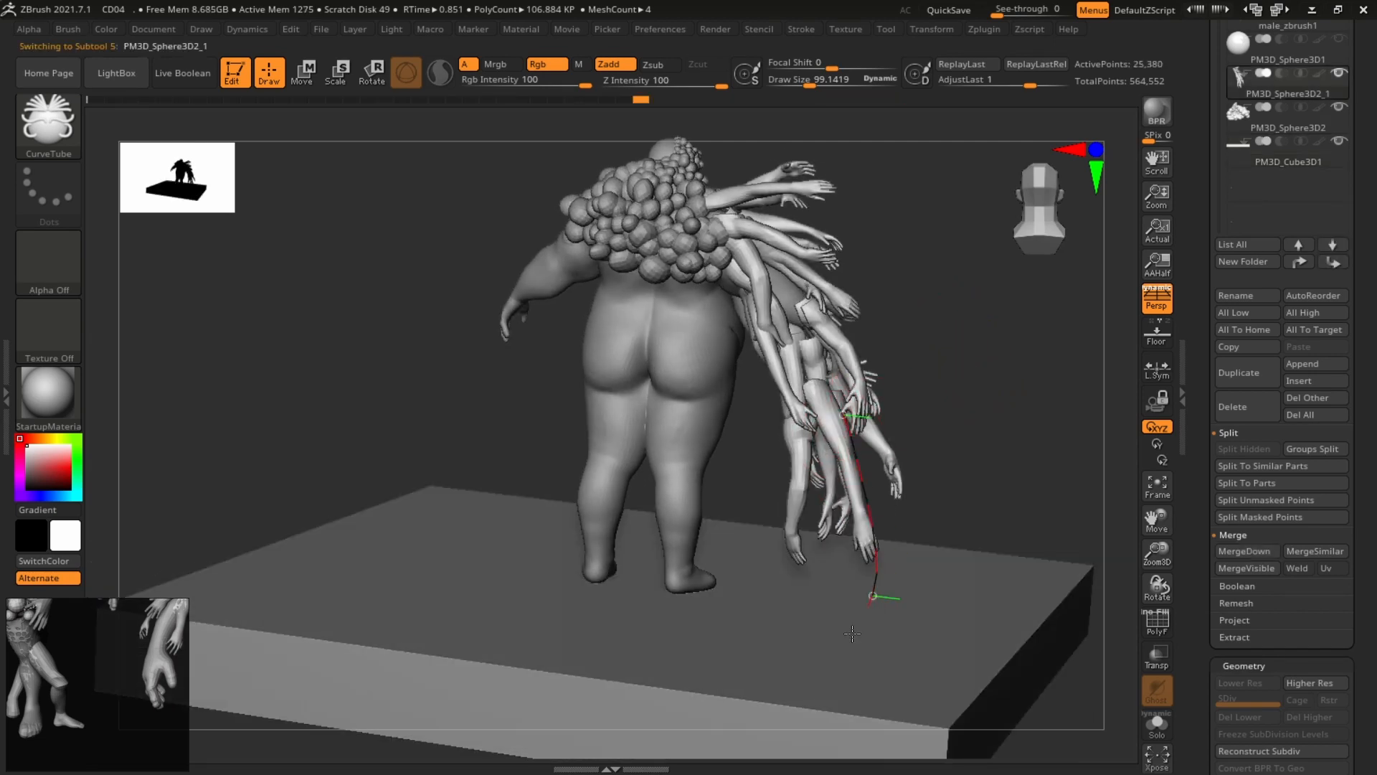
pyautogui.moveTo(512, 505); pyautogui.dragTo(517, 504)
pyautogui.moveTo(1018, 459)
pyautogui.mouseDown()
pyautogui.moveTo(852, 412)
pyautogui.moveTo(887, 337)
pyautogui.moveTo(1013, 367)
pyautogui.moveTo(741, 444)
pyautogui.mouseUp()
pyautogui.hotkey('ctrl', 'z')
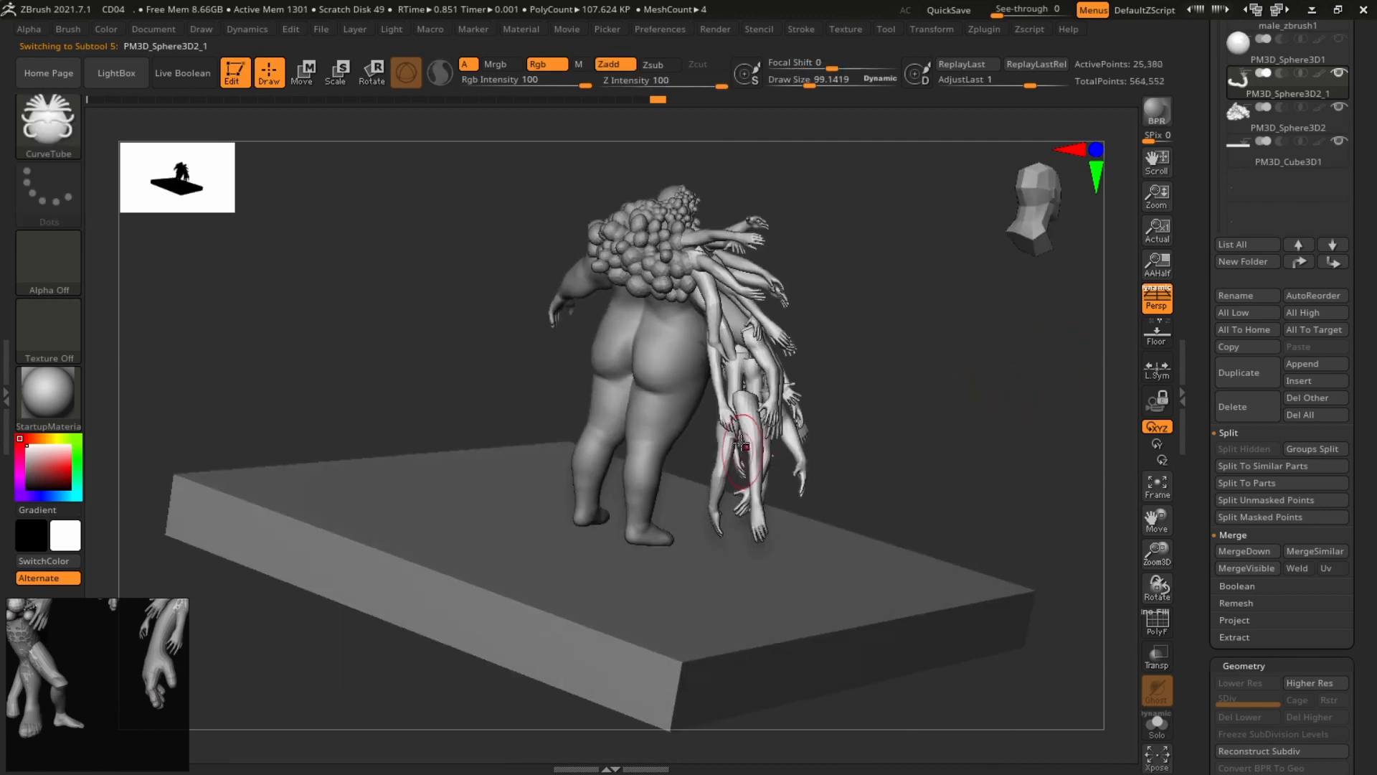
pyautogui.moveTo(449, 441); pyautogui.dragTo(458, 437)
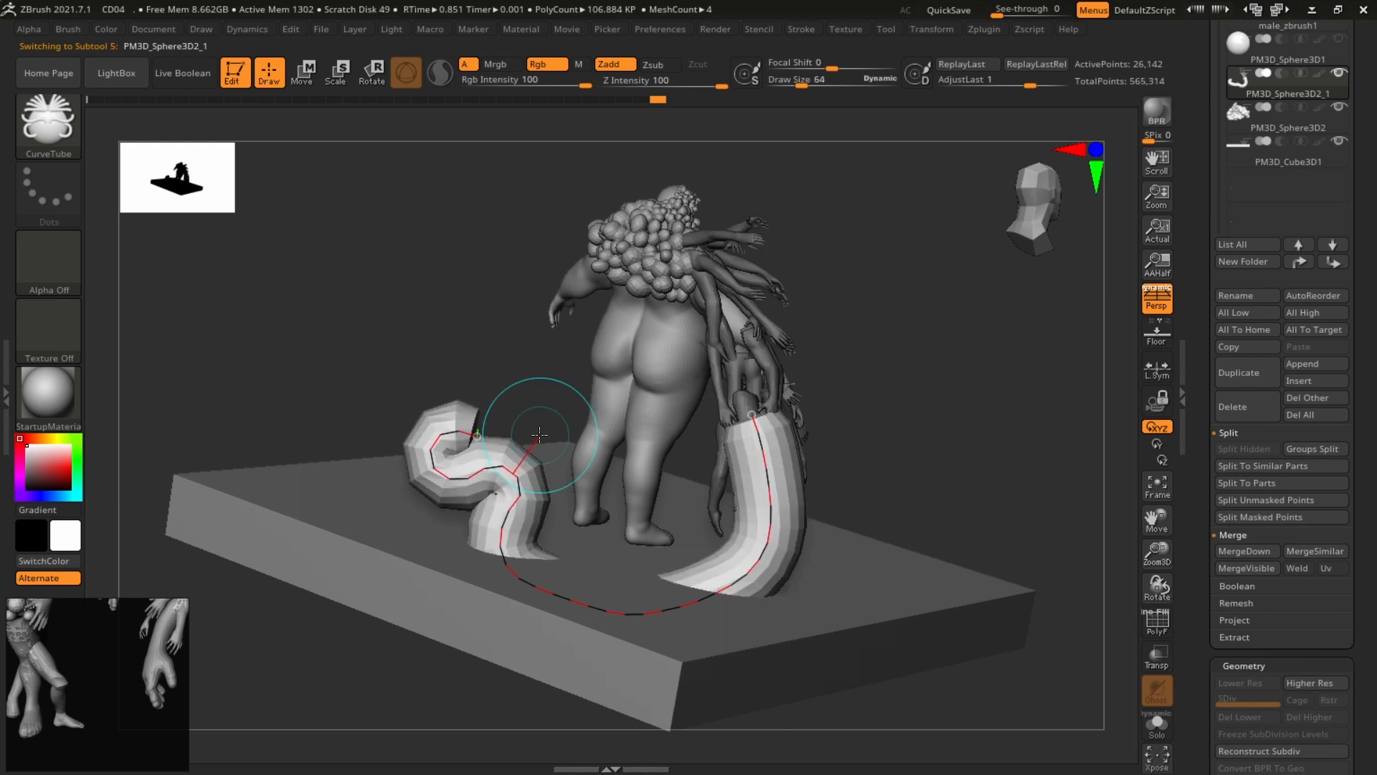
pyautogui.moveTo(994, 368); pyautogui.dragTo(441, 233)
pyautogui.hotkey('ctrl', 'z')
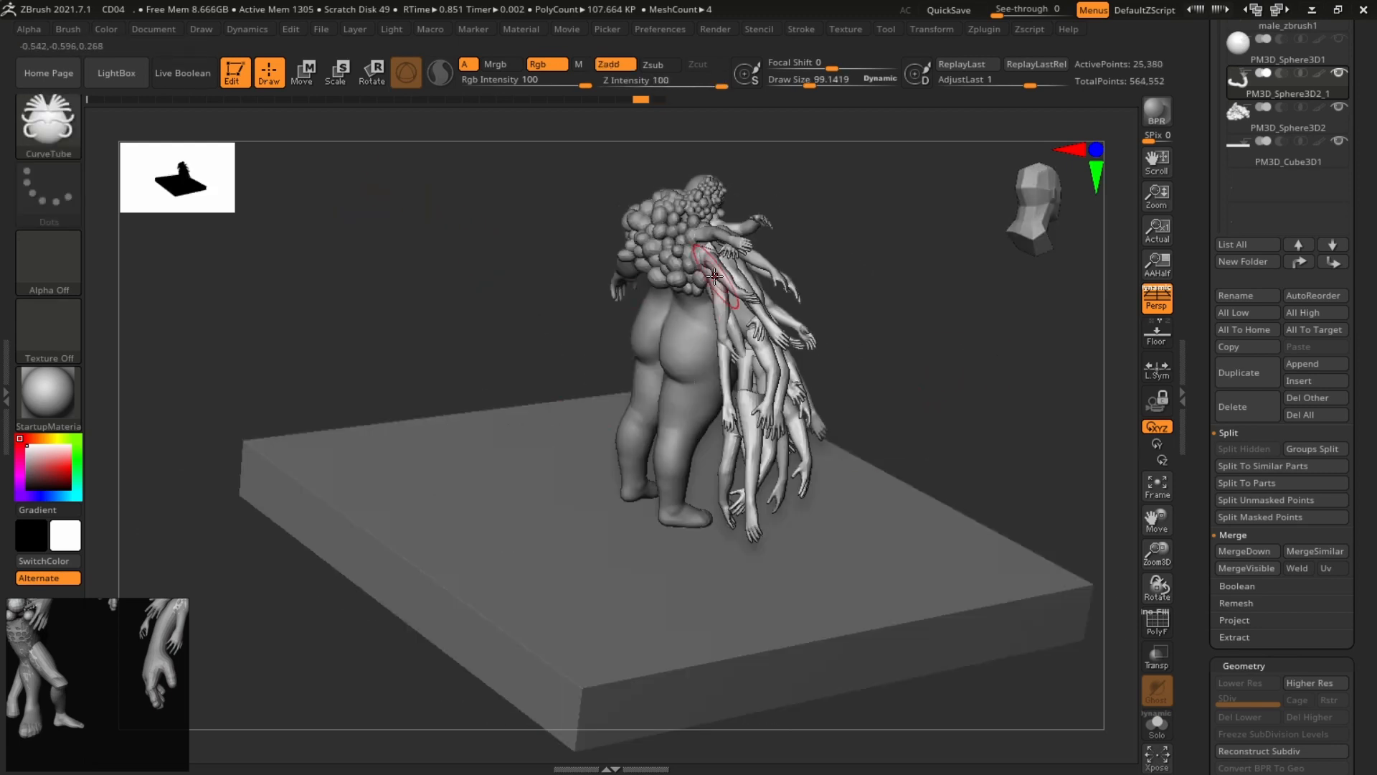
pyautogui.press('b')
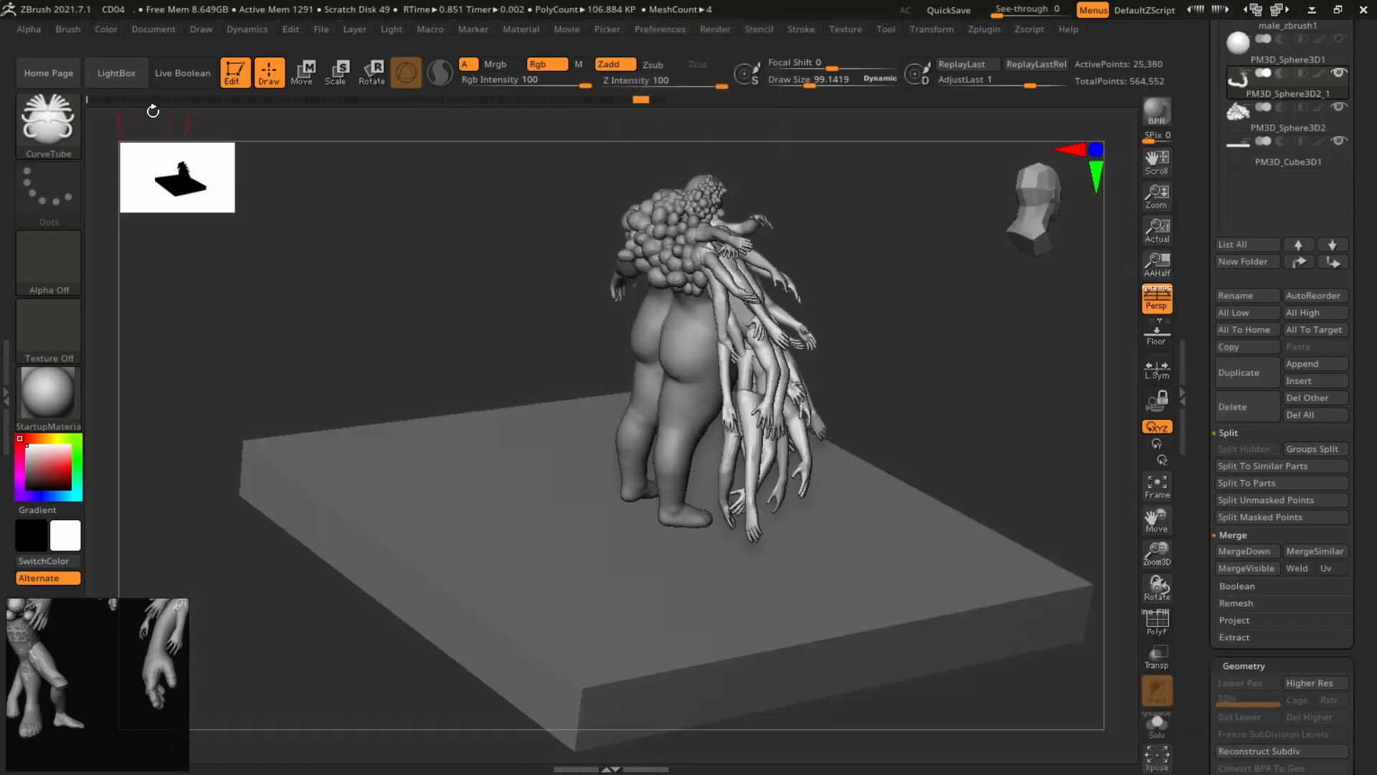
pyautogui.click(140, 81)
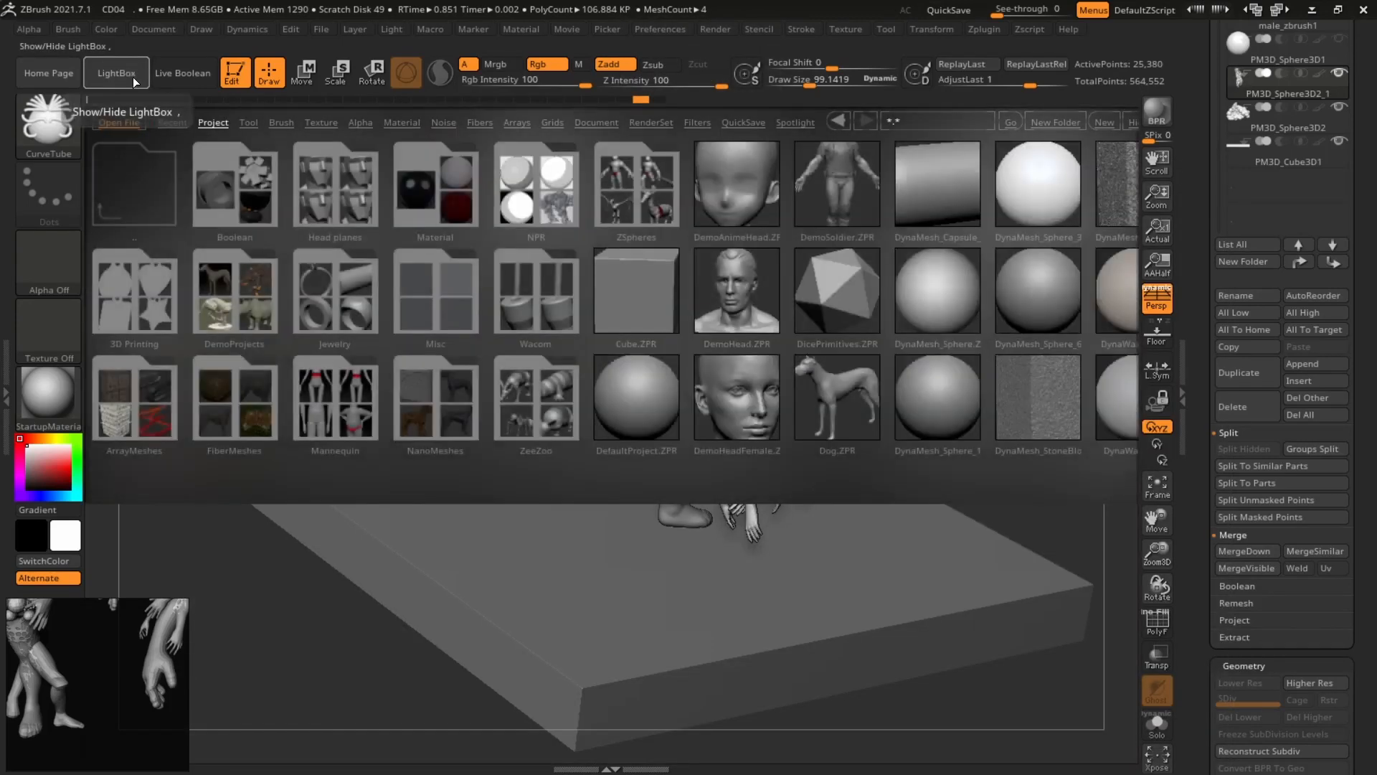
pyautogui.click(132, 76)
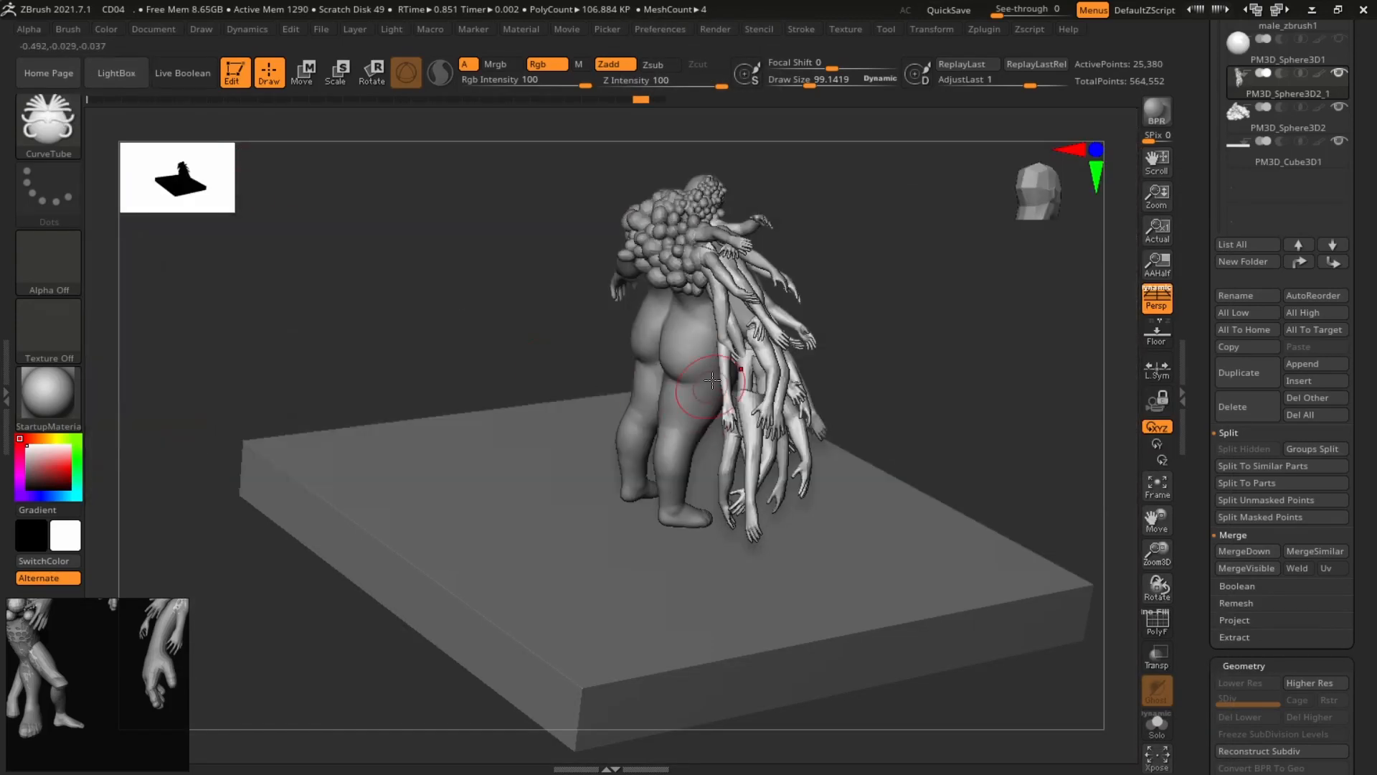
# Try a winding CurveStrapSnap strap from the arm limb across the slab behind the creature, check its shape, and undo it.
pyautogui.press('b')
pyautogui.press('c')
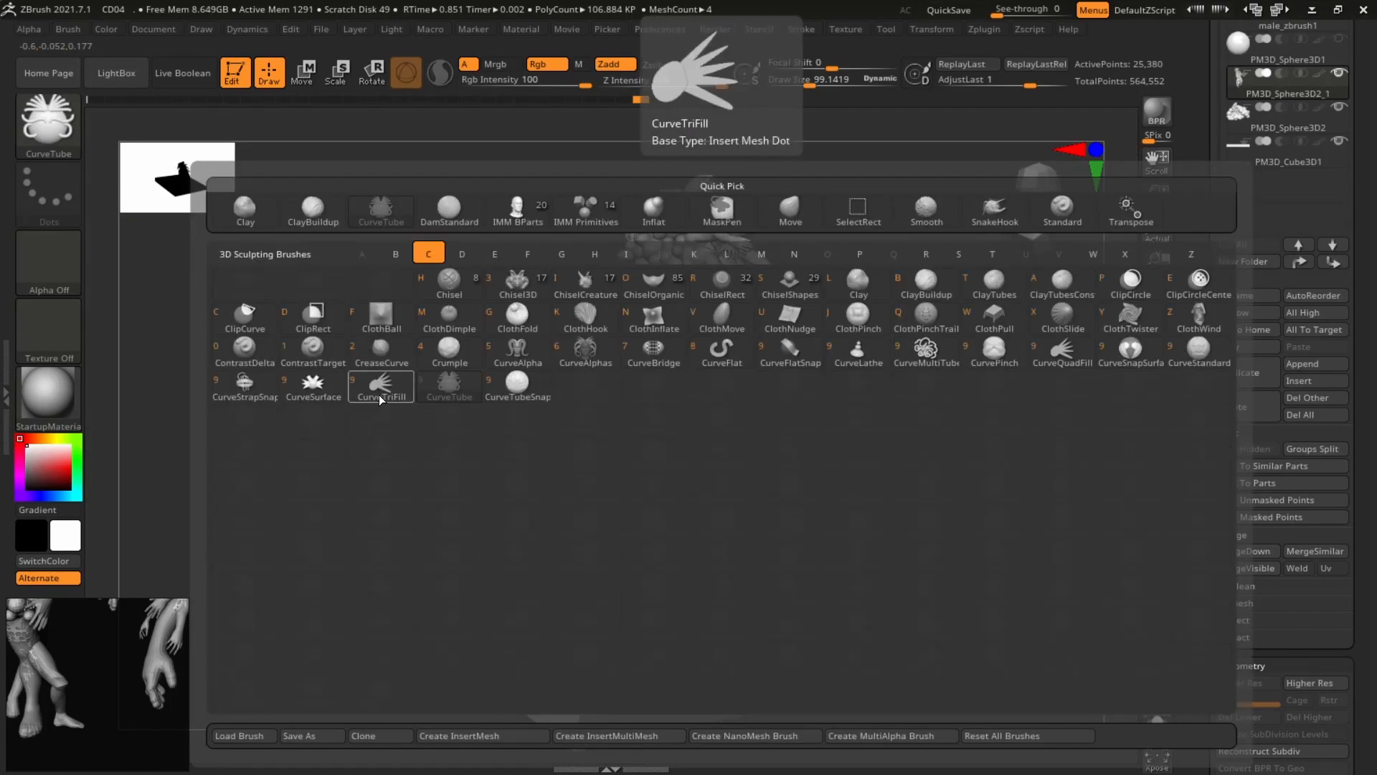
pyautogui.click(253, 389)
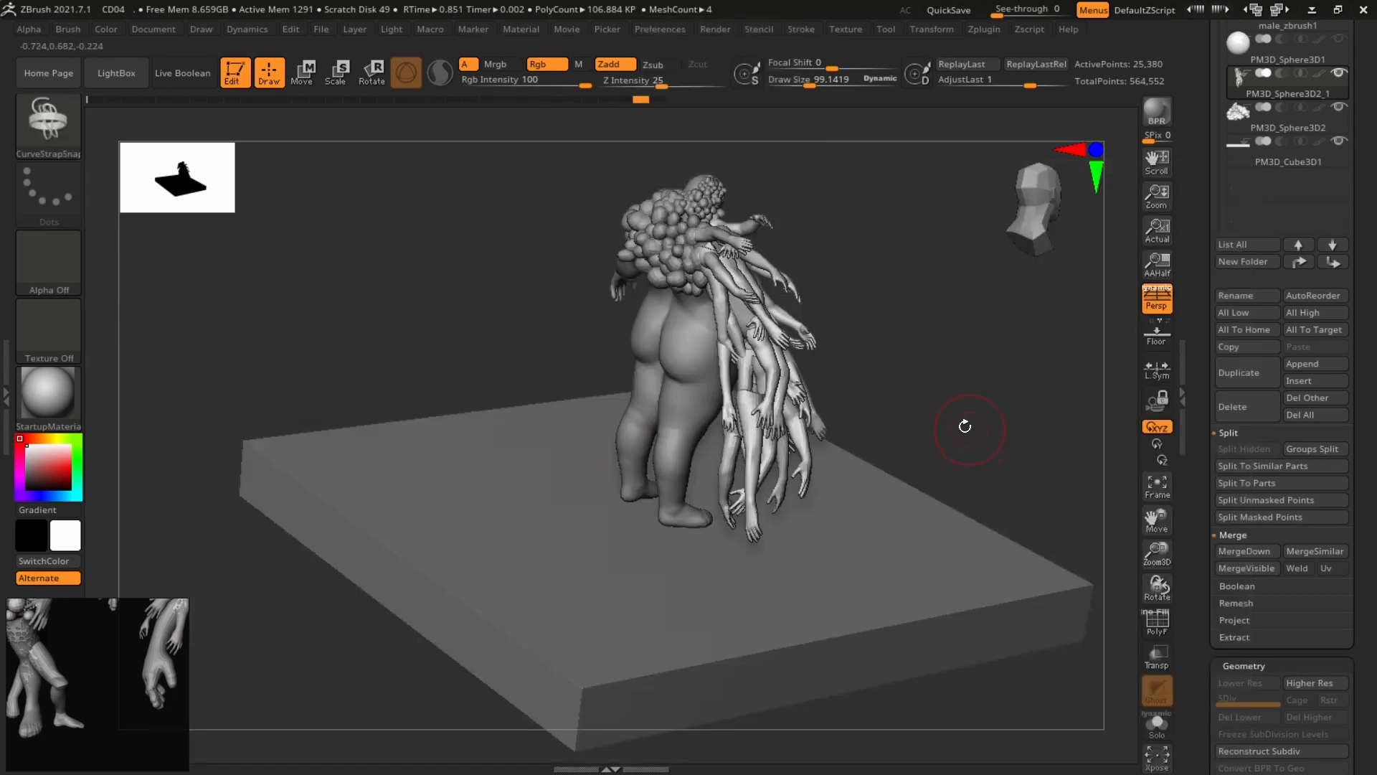
pyautogui.moveTo(900, 360); pyautogui.dragTo(760, 408)
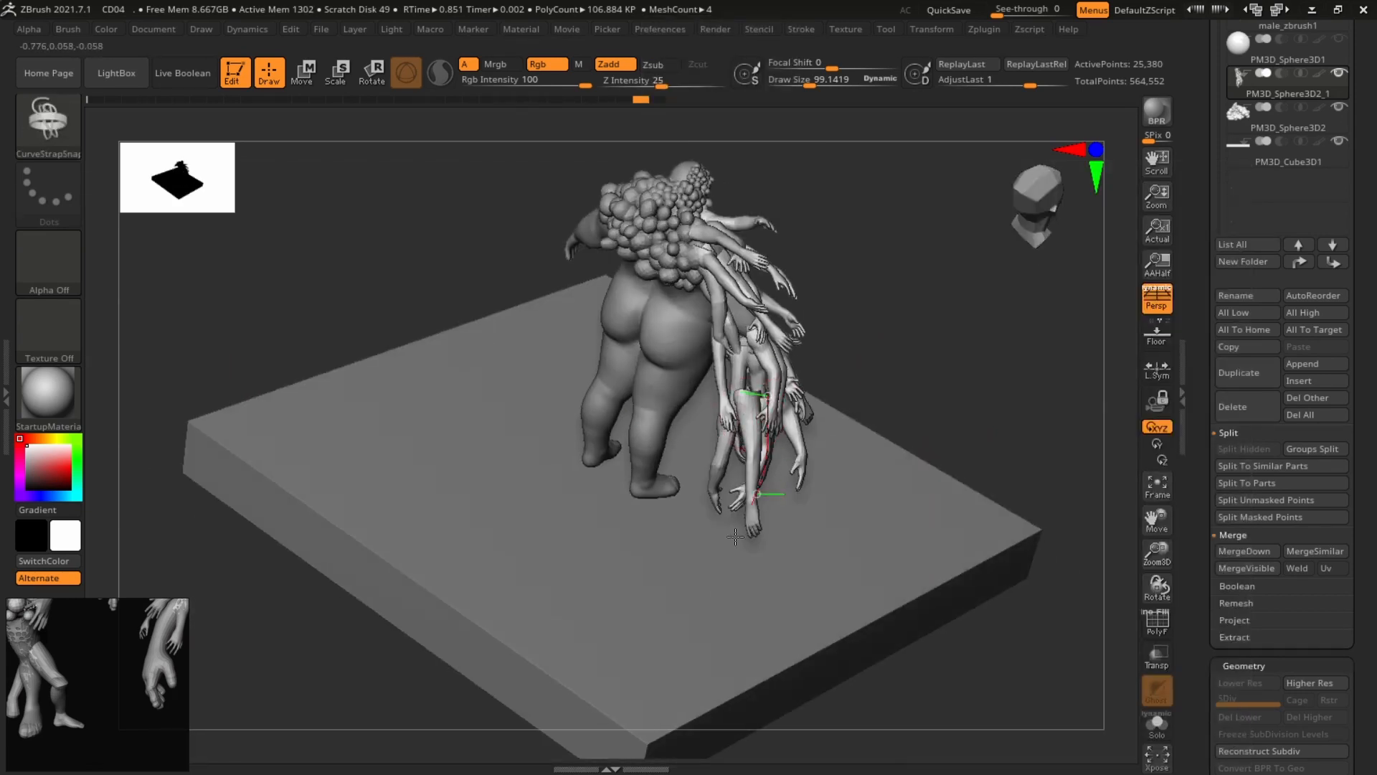
pyautogui.moveTo(589, 350); pyautogui.dragTo(590, 349)
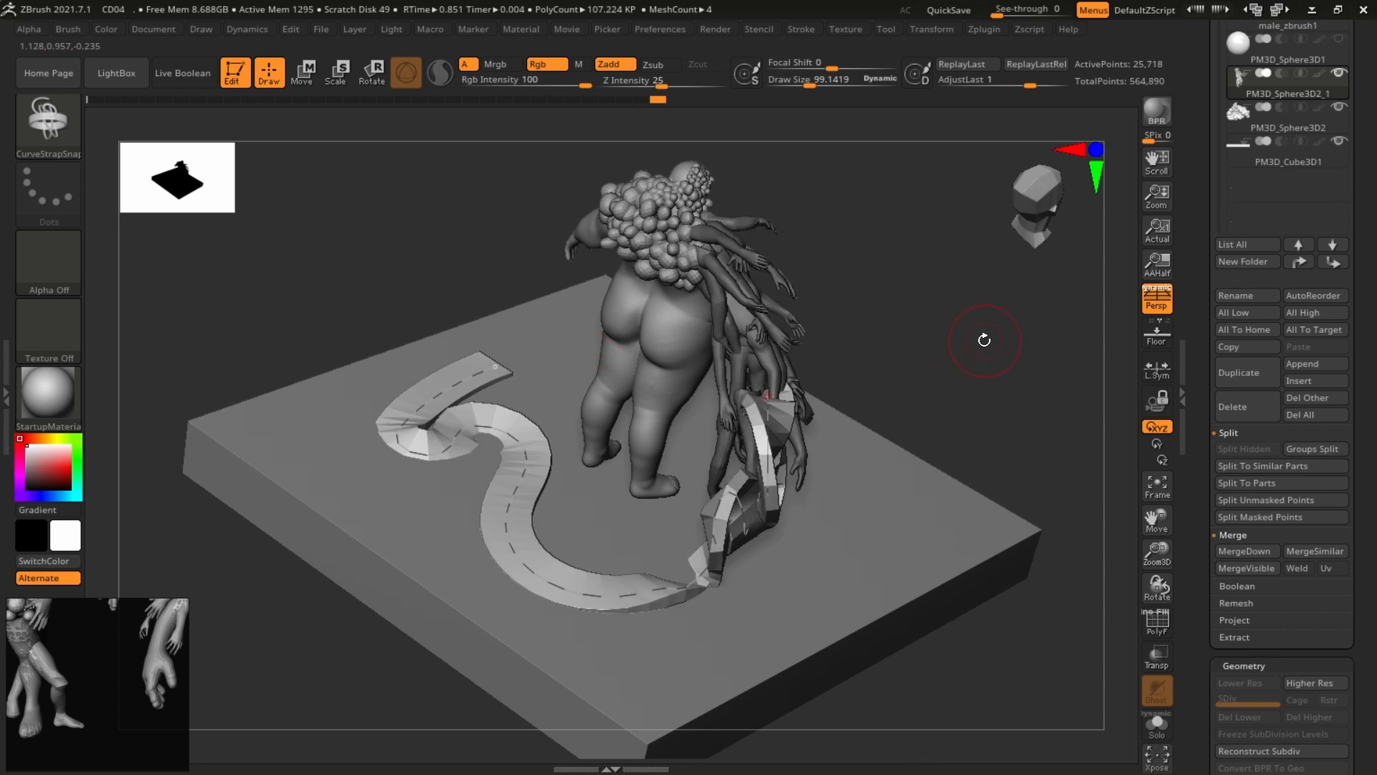
pyautogui.moveTo(983, 340); pyautogui.dragTo(871, 332)
pyautogui.moveTo(1056, 403); pyautogui.dragTo(605, 419)
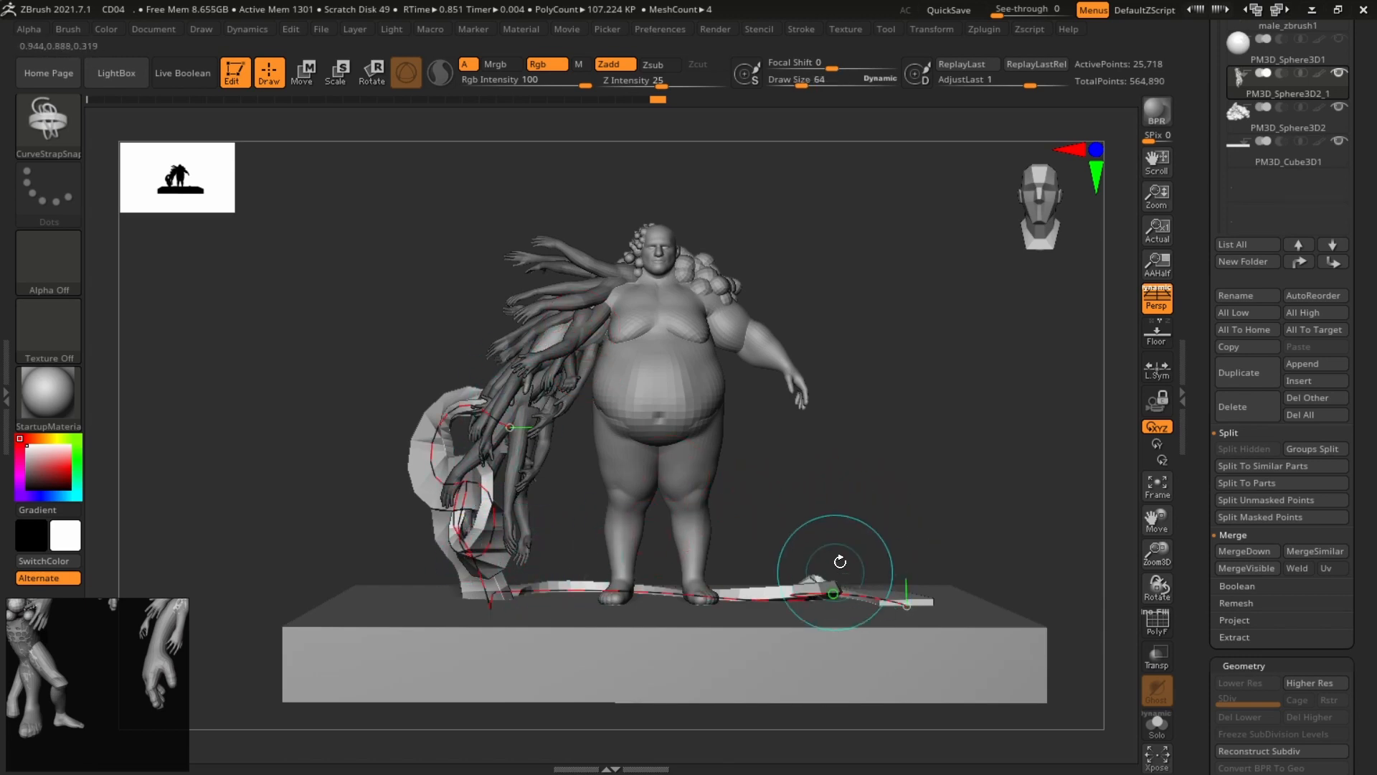
pyautogui.moveTo(872, 459); pyautogui.dragTo(1058, 421)
pyautogui.hotkey('ctrl', 'z')
# Scale the slab subtool PM3D_Cube3D1 up into a much larger floor and lower it under the creature.
pyautogui.keyDown('alt'); pyautogui.moveTo(852, 380); pyautogui.dragTo(1025, 383); pyautogui.keyUp('alt')
pyautogui.keyDown('alt'); pyautogui.moveTo(1025, 384); pyautogui.dragTo(875, 443); pyautogui.keyUp('alt')
pyautogui.keyDown('alt'); pyautogui.moveTo(875, 443); pyautogui.dragTo(867, 409); pyautogui.keyUp('alt')
pyautogui.keyDown('alt'); pyautogui.click(807, 542); pyautogui.keyUp('alt')
pyautogui.press('e')
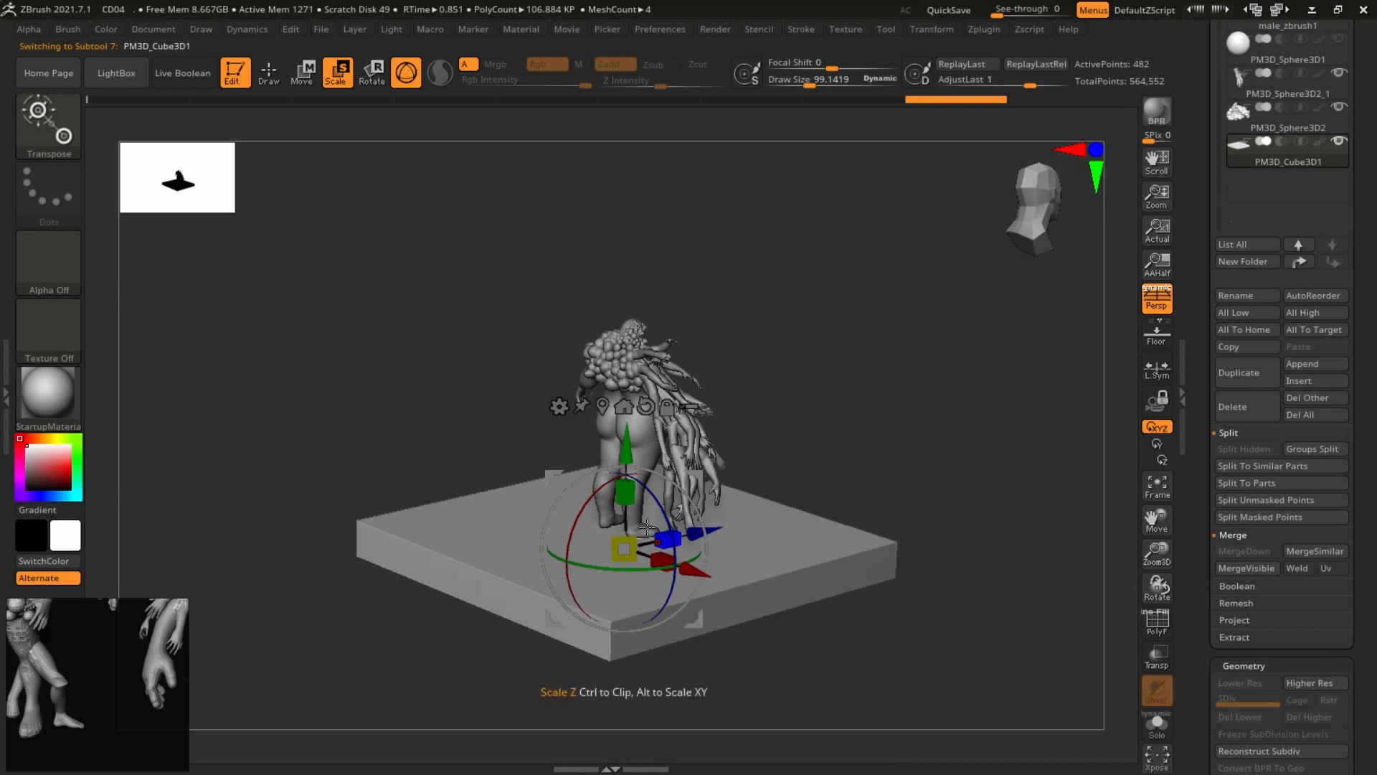
pyautogui.moveTo(624, 549); pyautogui.dragTo(1062, 444)
pyautogui.moveTo(626, 446); pyautogui.dragTo(651, 502)
pyautogui.keyDown('alt'); pyautogui.moveTo(976, 313); pyautogui.dragTo(993, 317); pyautogui.keyUp('alt')
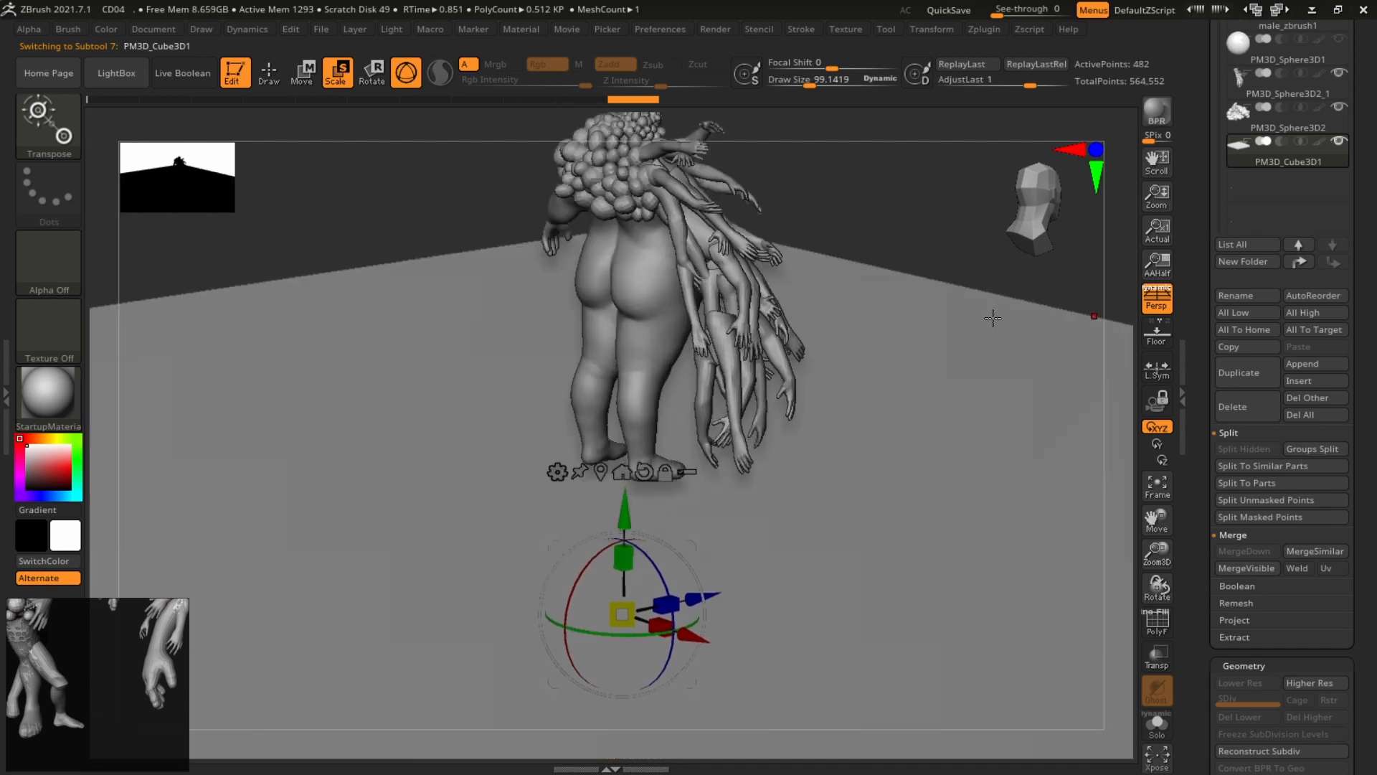
# Adjust the enlarged floor slab's height to meet the soles of the creature's feet.
pyautogui.press('q')
pyautogui.moveTo(1091, 267); pyautogui.dragTo(929, 480)
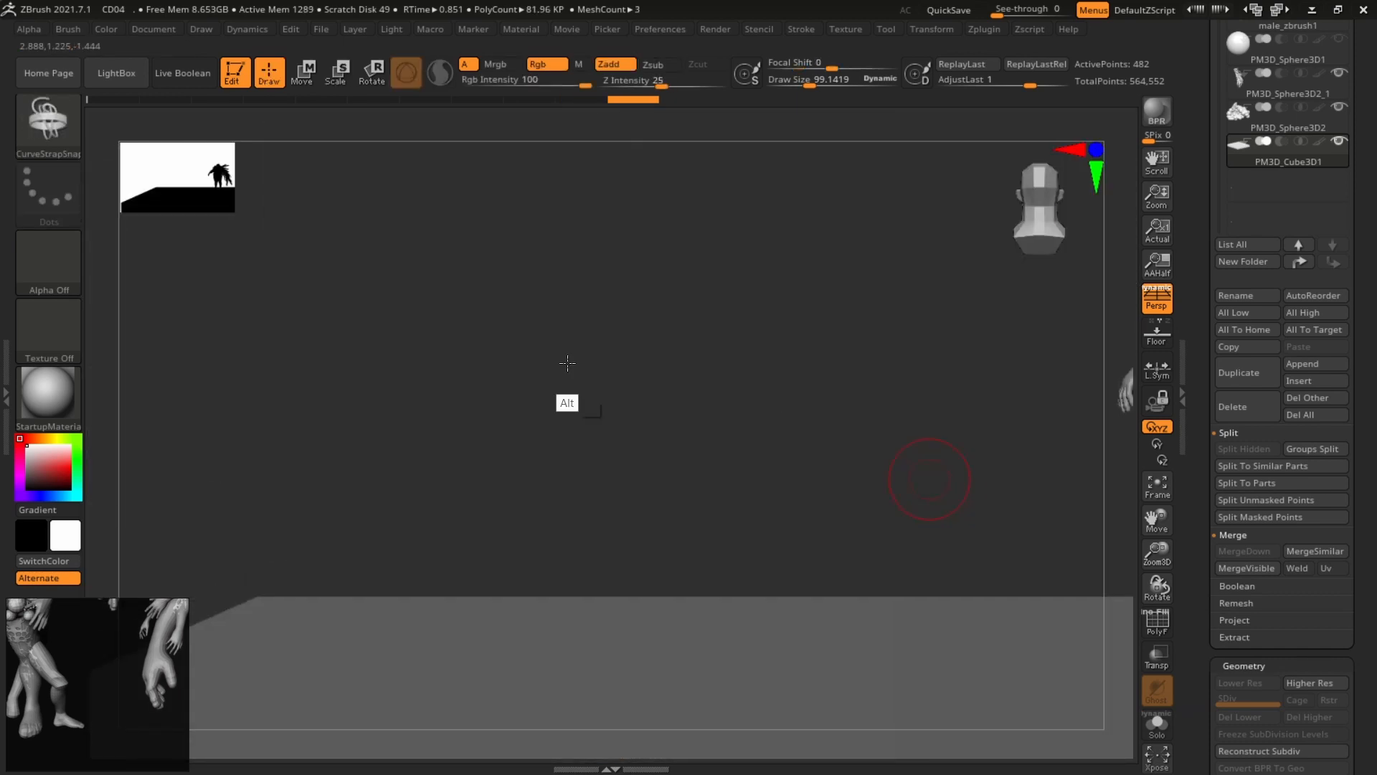
pyautogui.keyDown('alt'); pyautogui.moveTo(565, 363); pyautogui.dragTo(339, 317); pyautogui.keyUp('alt')
pyautogui.press('w')
pyautogui.moveTo(673, 504); pyautogui.dragTo(691, 457)
pyautogui.click(1159, 301)
pyautogui.press('q')
pyautogui.moveTo(1001, 395)
pyautogui.keyDown('alt'); pyautogui.mouseDown()
pyautogui.moveTo(939, 344)
pyautogui.moveTo(889, 428)
pyautogui.mouseUp(); pyautogui.keyUp('alt')
pyautogui.moveTo(906, 359); pyautogui.dragTo(918, 400)
pyautogui.keyDown('alt'); pyautogui.moveTo(974, 335); pyautogui.dragTo(957, 216); pyautogui.keyUp('alt')
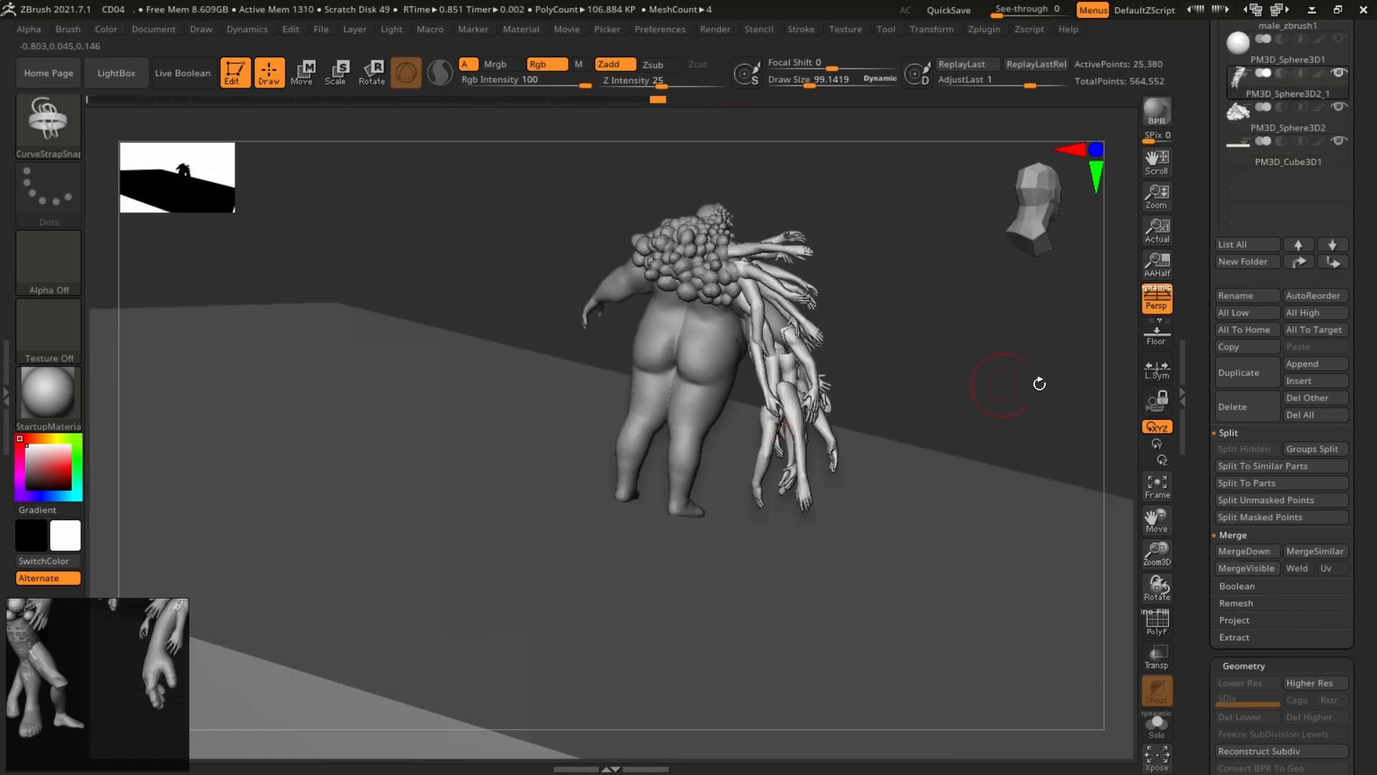
# Enlarge the small sphere PM3D_Sphere3D1, move it to the hand beside the arm limb, and hide the arm limb subtool PM3D_Sphere3D2_1.
pyautogui.click(1247, 53)
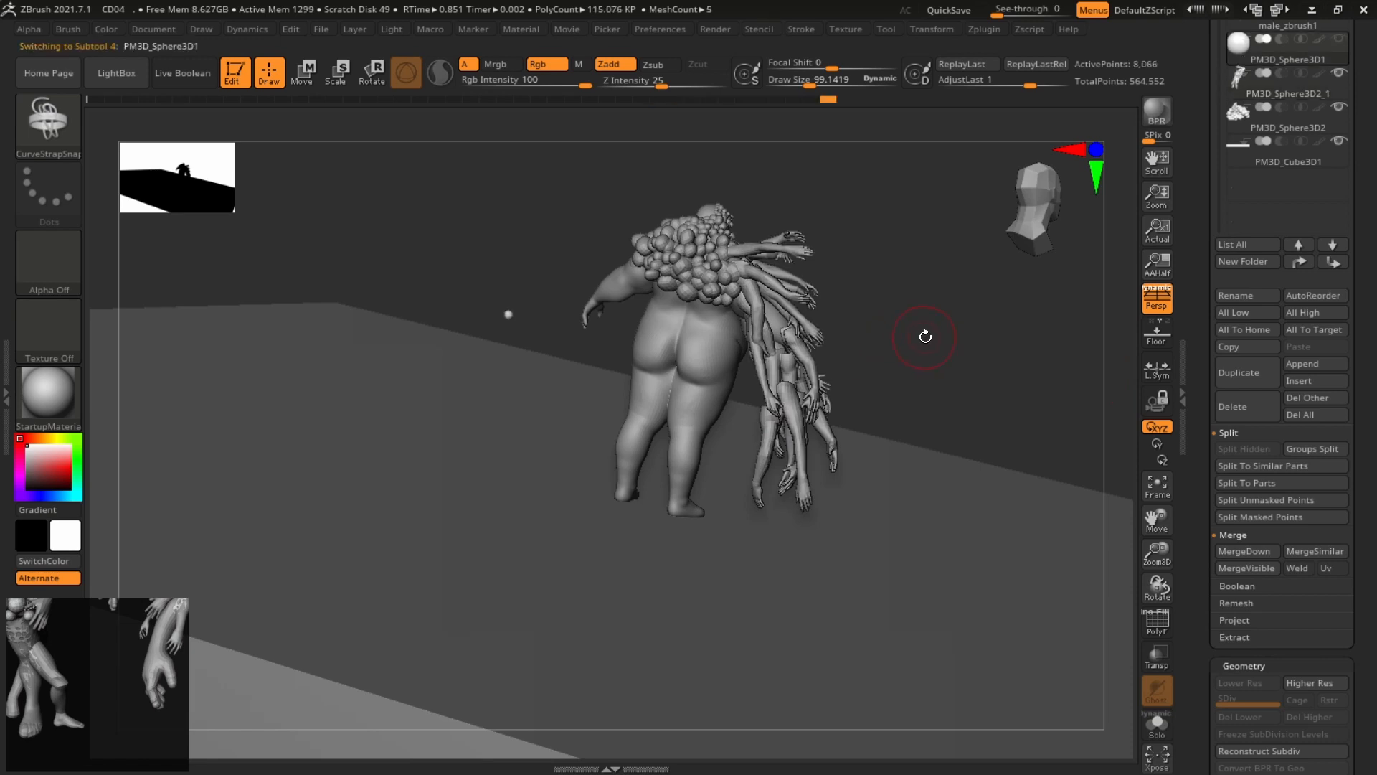
pyautogui.press('w')
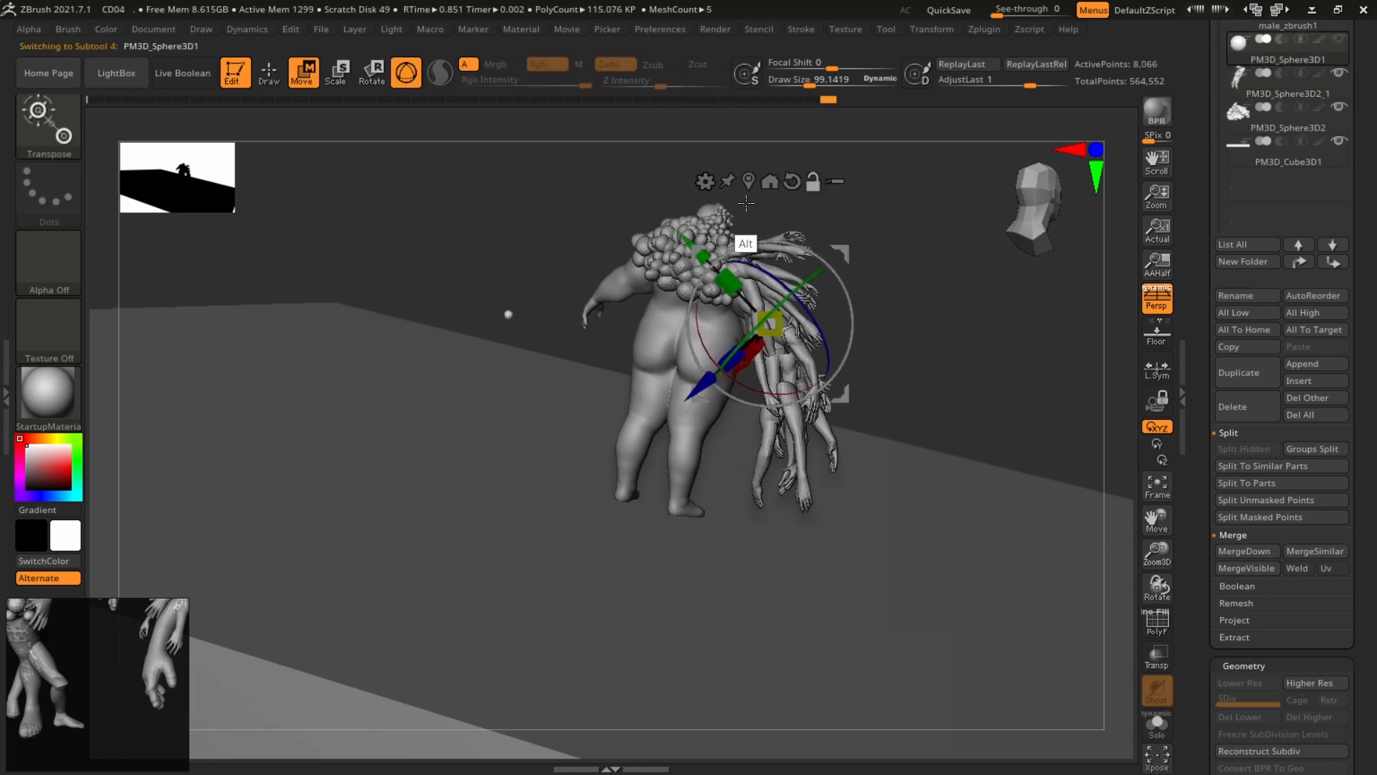
pyautogui.keyDown('alt'); pyautogui.click(792, 181); pyautogui.keyUp('alt')
pyautogui.keyDown('alt'); pyautogui.click(750, 182); pyautogui.keyUp('alt')
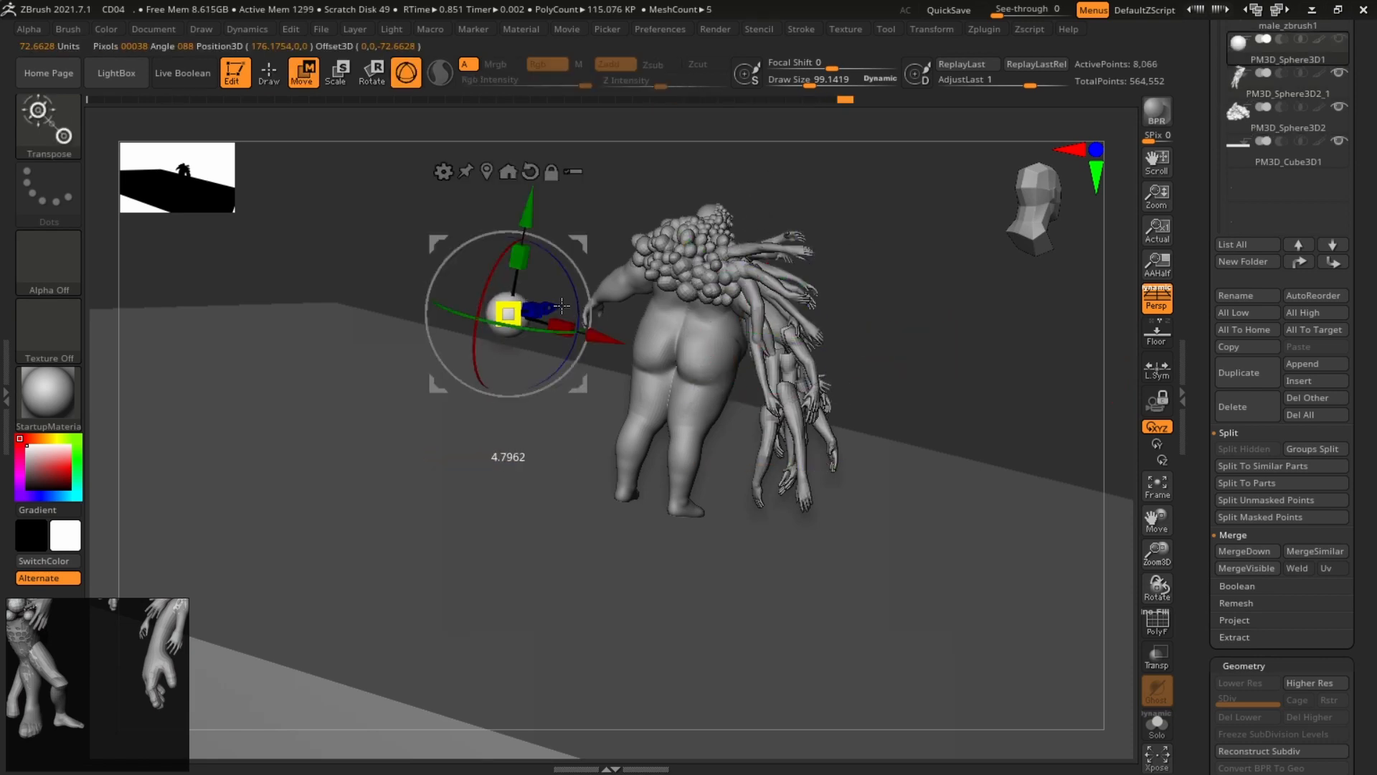
pyautogui.moveTo(562, 306); pyautogui.dragTo(834, 386)
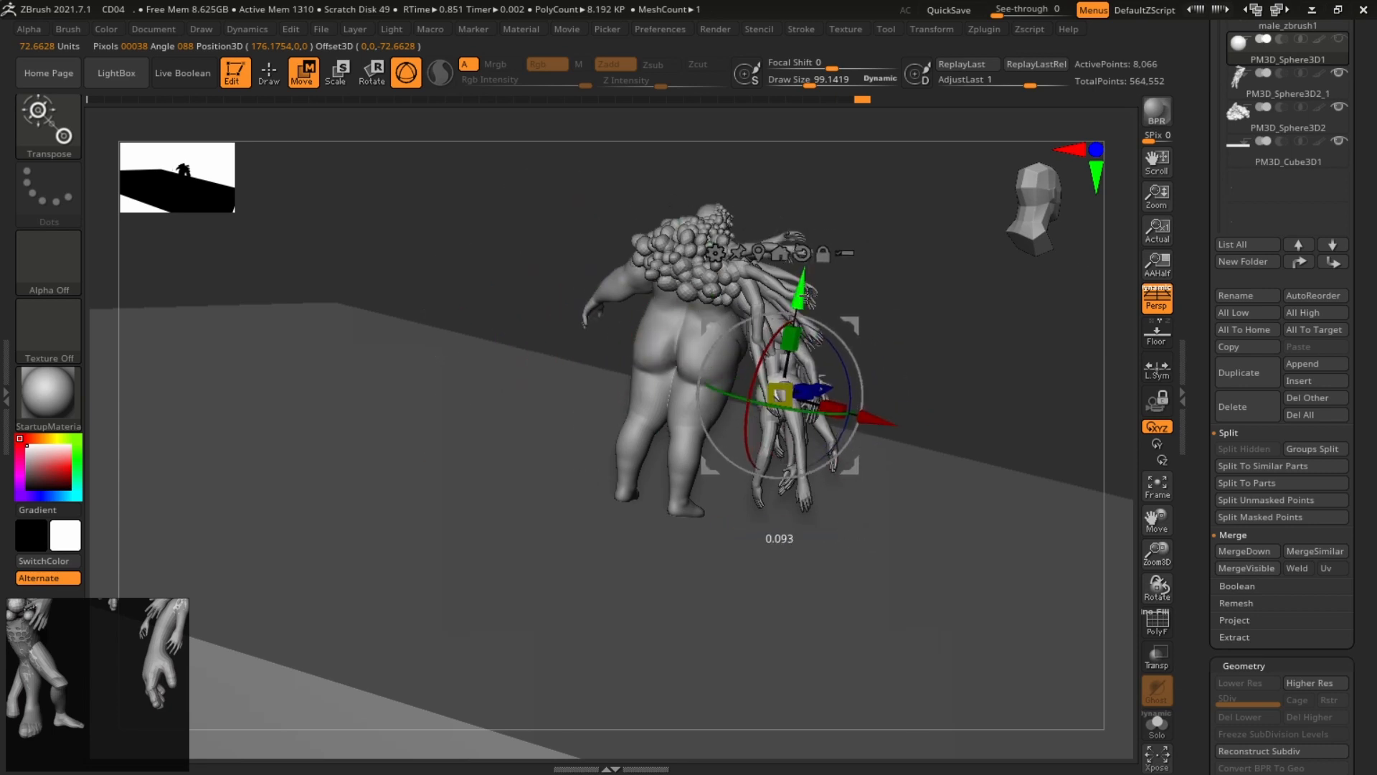
pyautogui.moveTo(809, 295); pyautogui.dragTo(814, 296)
pyautogui.moveTo(872, 414); pyautogui.dragTo(876, 415)
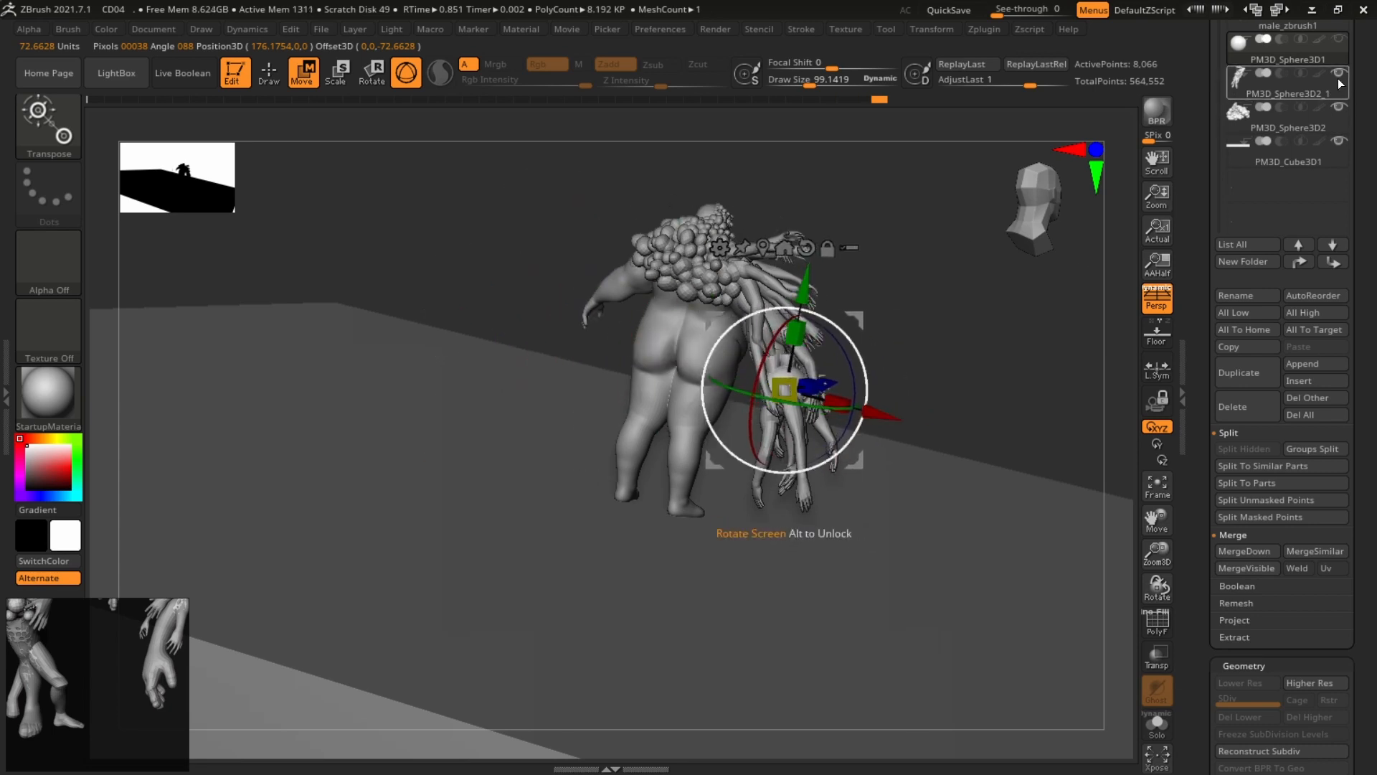
pyautogui.click(1338, 74)
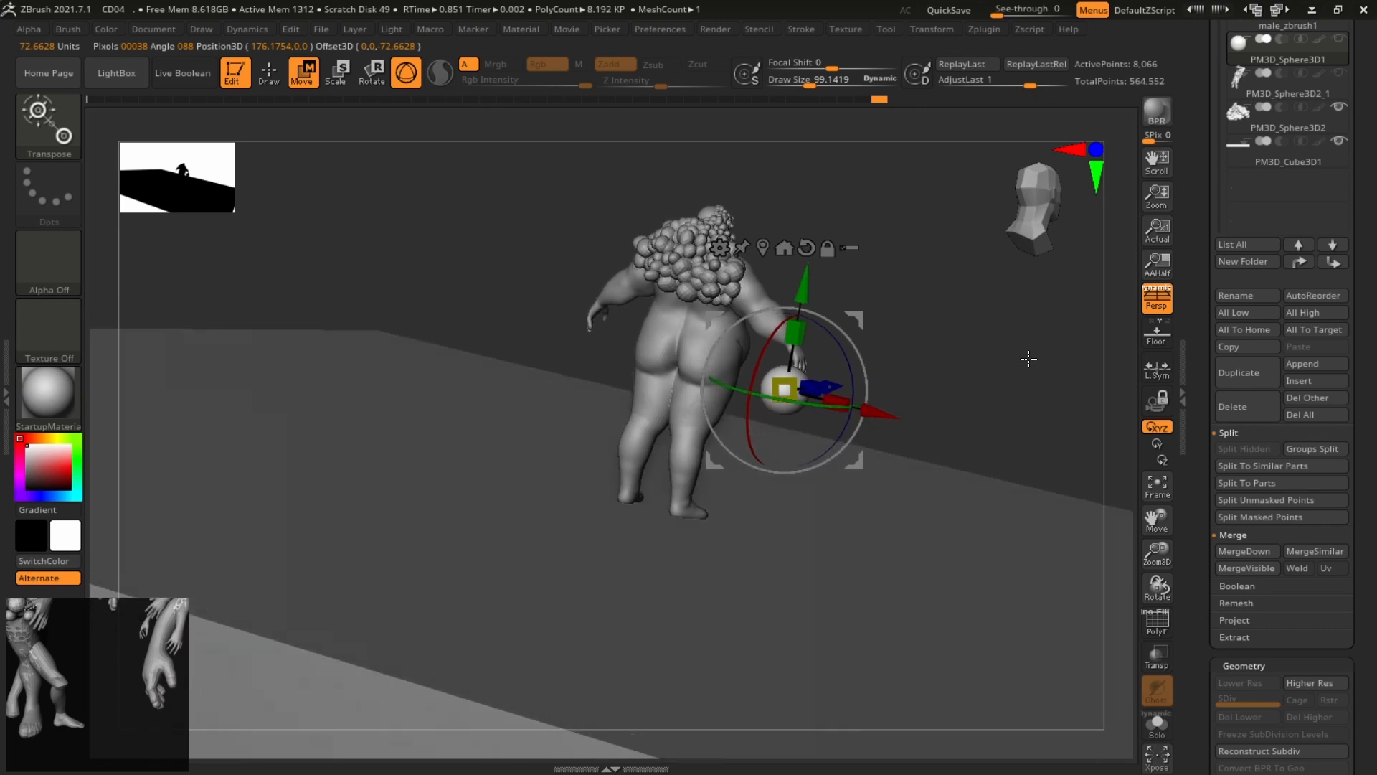
# Try a looping CurveStrapSnap curve from the sphere across the slab behind the creature, and undo it.
pyautogui.press('q')
pyautogui.moveTo(969, 359)
pyautogui.mouseDown()
pyautogui.moveTo(933, 329)
pyautogui.moveTo(989, 328)
pyautogui.moveTo(793, 409)
pyautogui.mouseUp()
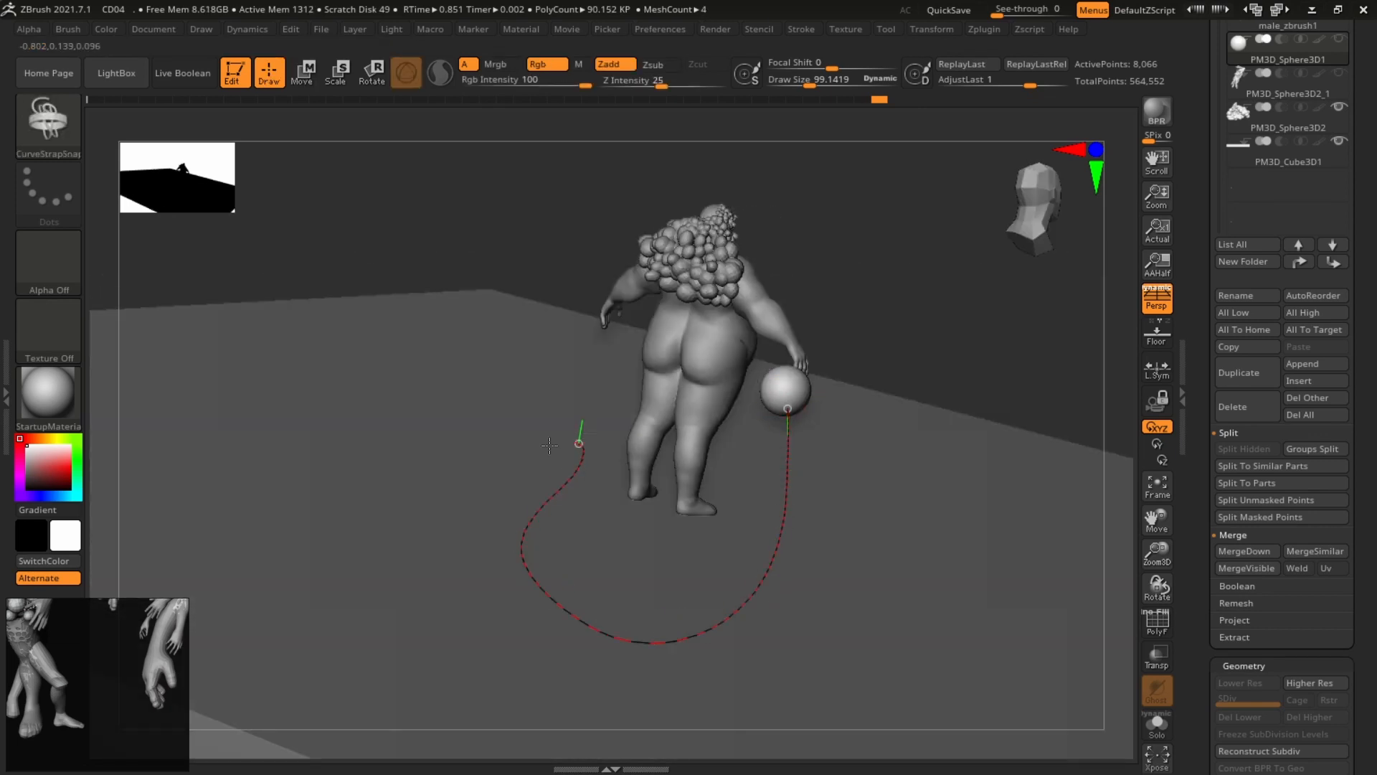
pyautogui.moveTo(612, 391); pyautogui.dragTo(613, 392)
pyautogui.moveTo(981, 330)
pyautogui.mouseDown()
pyautogui.moveTo(925, 333)
pyautogui.moveTo(950, 307)
pyautogui.moveTo(851, 270)
pyautogui.mouseUp()
pyautogui.hotkey('ctrl', 'z')
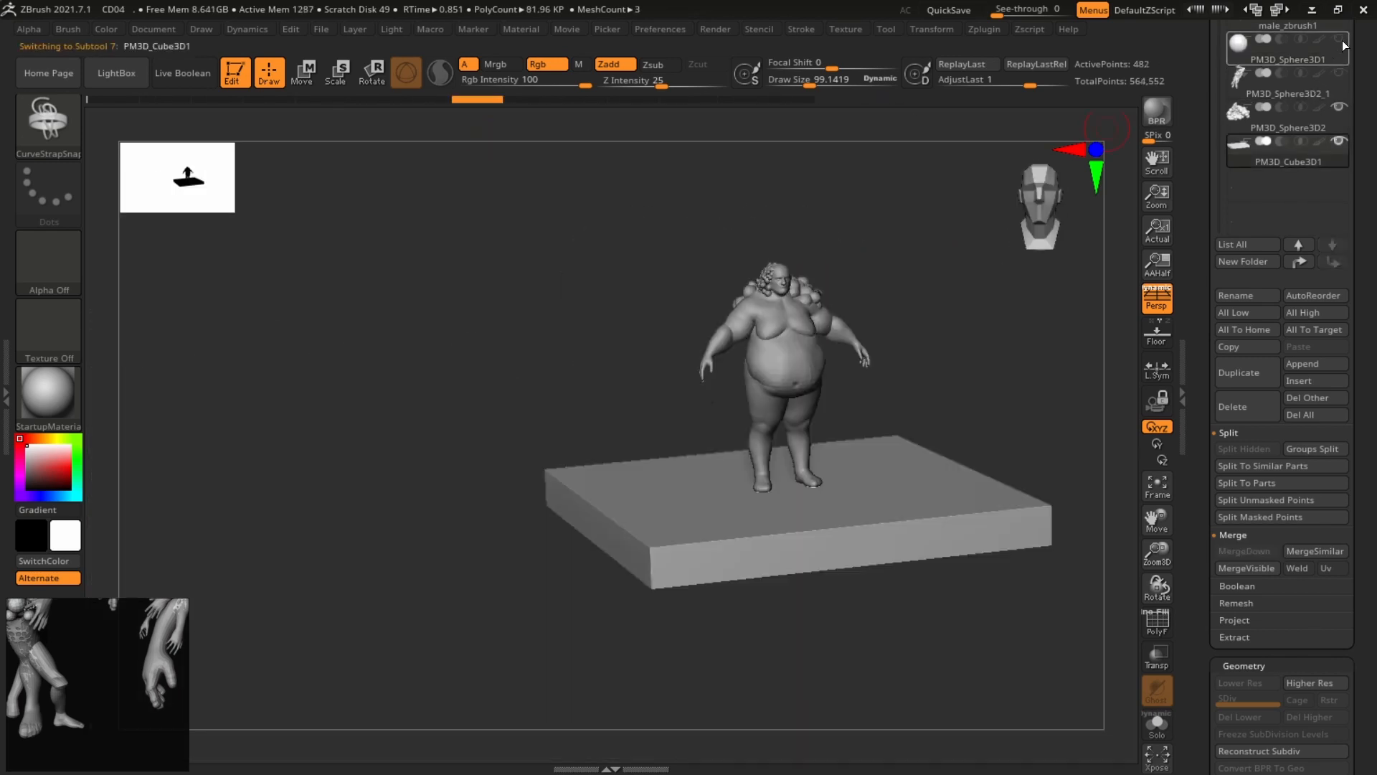
# Show the sphere again and draw a winding CurveStrapSnap strap from it across slab PM3D_Cube3D1 behind the creature.
pyautogui.click(1338, 39)
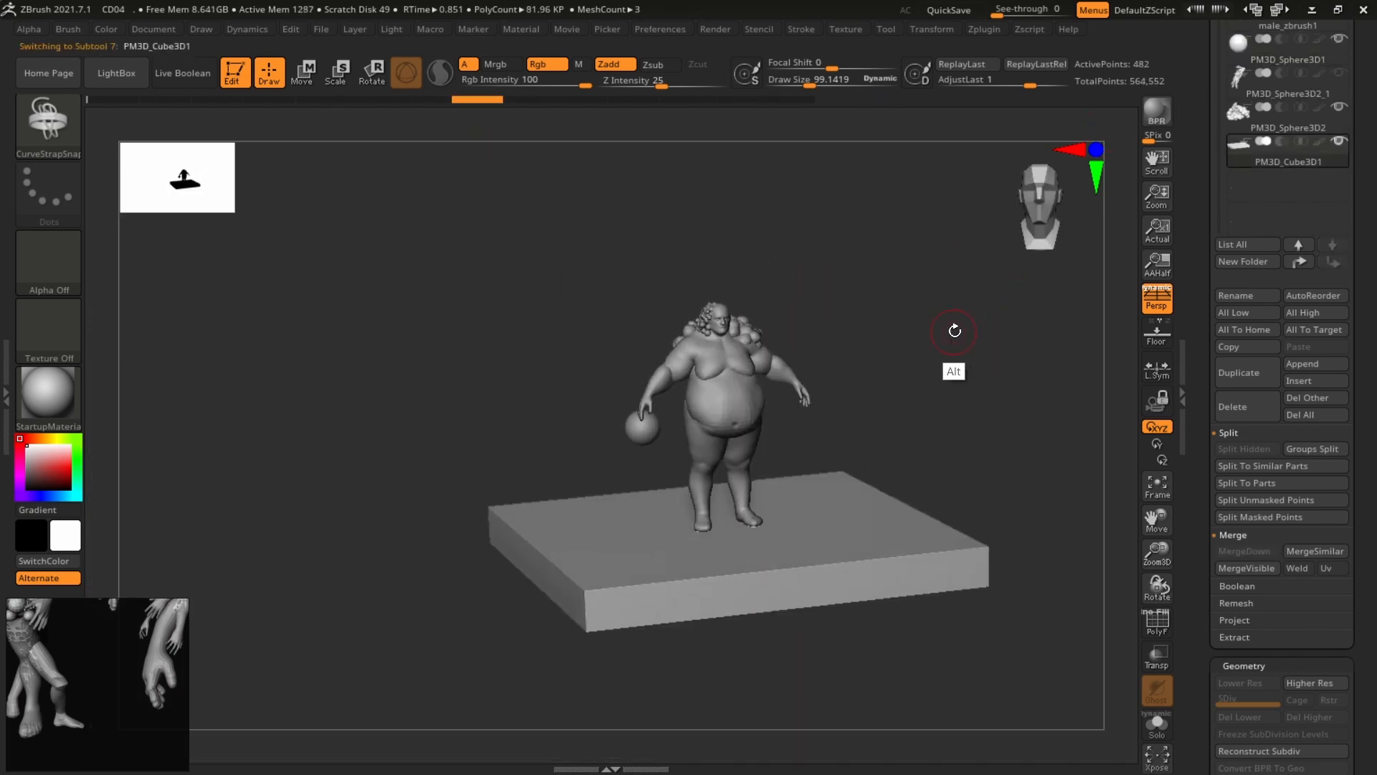
pyautogui.moveTo(953, 329); pyautogui.dragTo(637, 430)
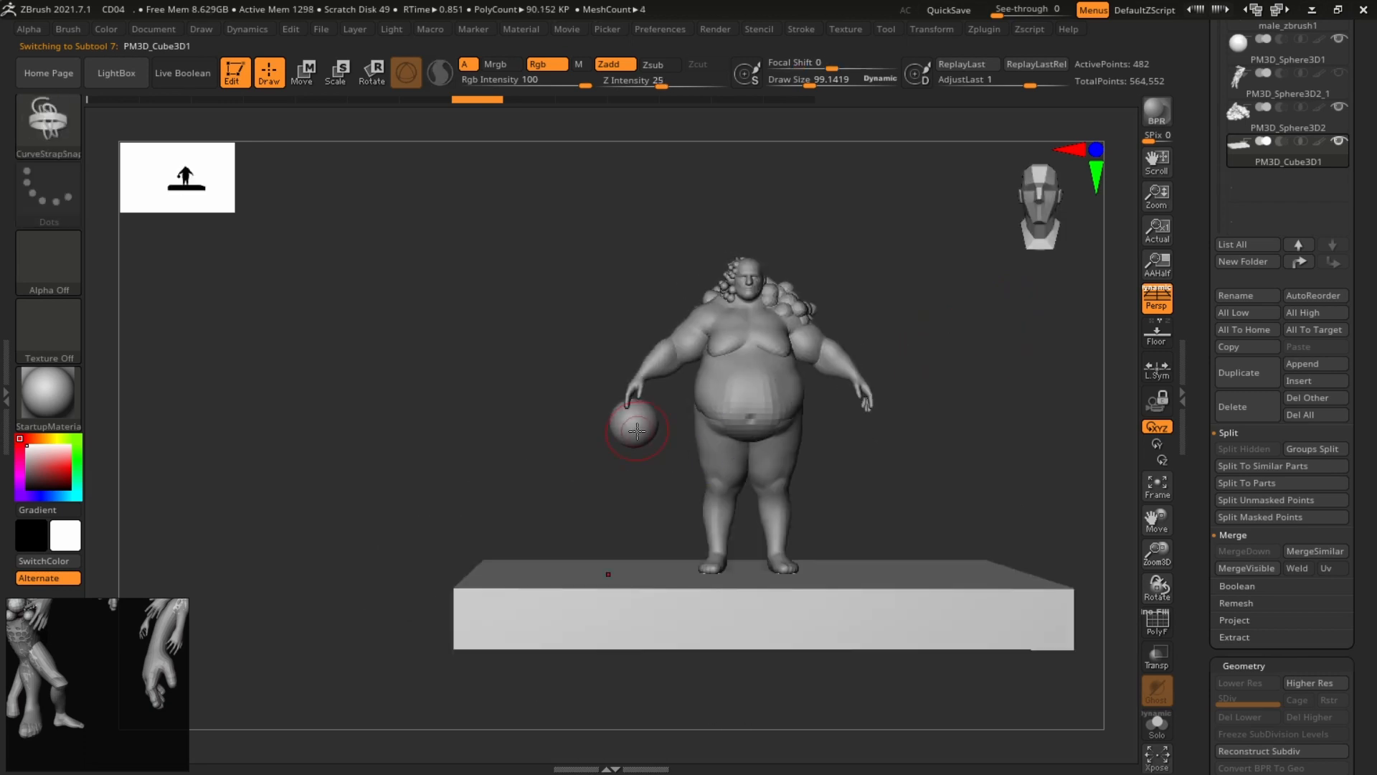
pyautogui.moveTo(649, 550); pyautogui.dragTo(654, 609)
pyautogui.moveTo(890, 399); pyautogui.dragTo(629, 513)
pyautogui.hotkey('ctrl', 'z')
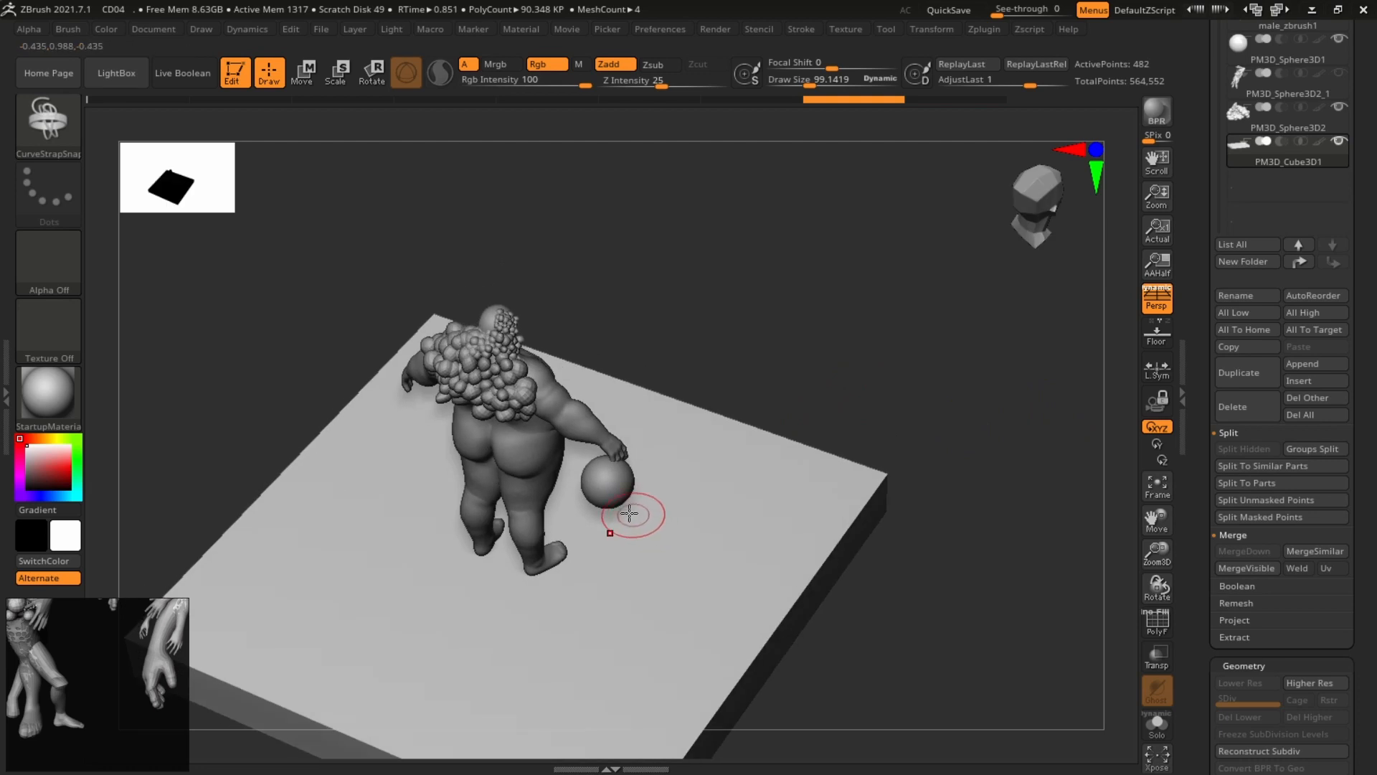
pyautogui.moveTo(378, 516); pyautogui.dragTo(380, 519)
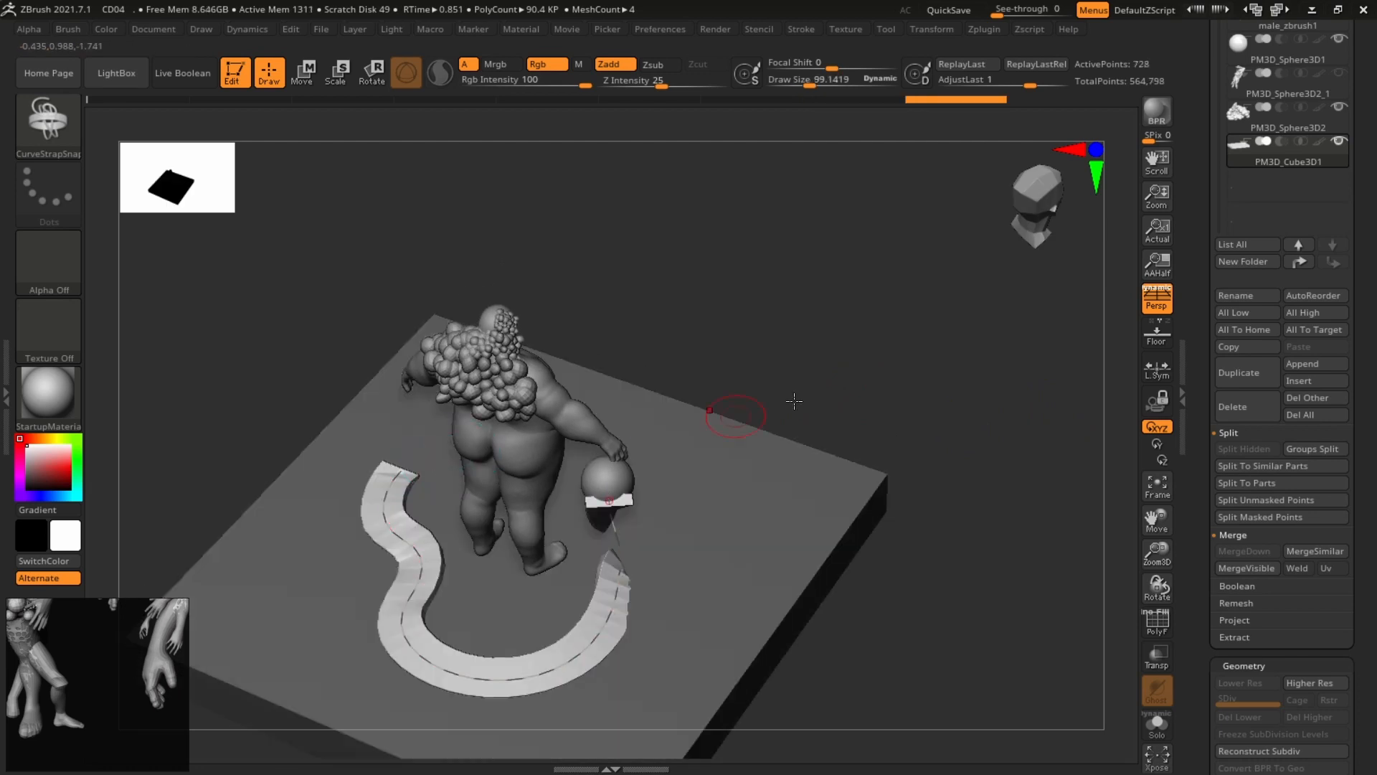
# Switch to the CurveTube brush at draw size 64 and convert the winding strap into a thick round tube.
pyautogui.moveTo(899, 362)
pyautogui.keyDown('shift'); pyautogui.mouseDown()
pyautogui.moveTo(910, 292)
pyautogui.moveTo(808, 338)
pyautogui.moveTo(907, 301)
pyautogui.moveTo(971, 375)
pyautogui.moveTo(1064, 362)
pyautogui.moveTo(954, 368)
pyautogui.moveTo(1022, 379)
pyautogui.moveTo(1012, 352)
pyautogui.moveTo(1037, 369)
pyautogui.mouseUp(); pyautogui.keyUp('shift')
pyautogui.click(111, 80)
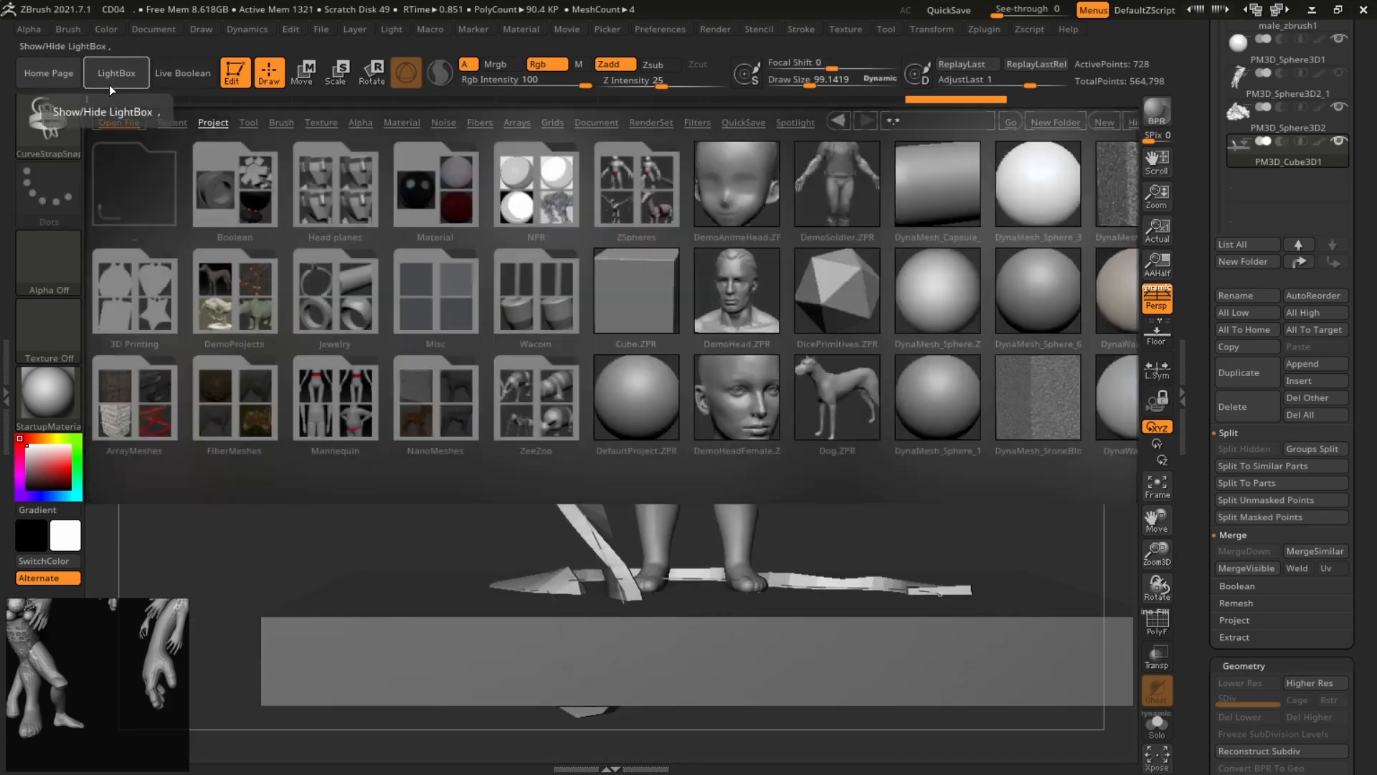
pyautogui.click(120, 83)
pyautogui.press('b')
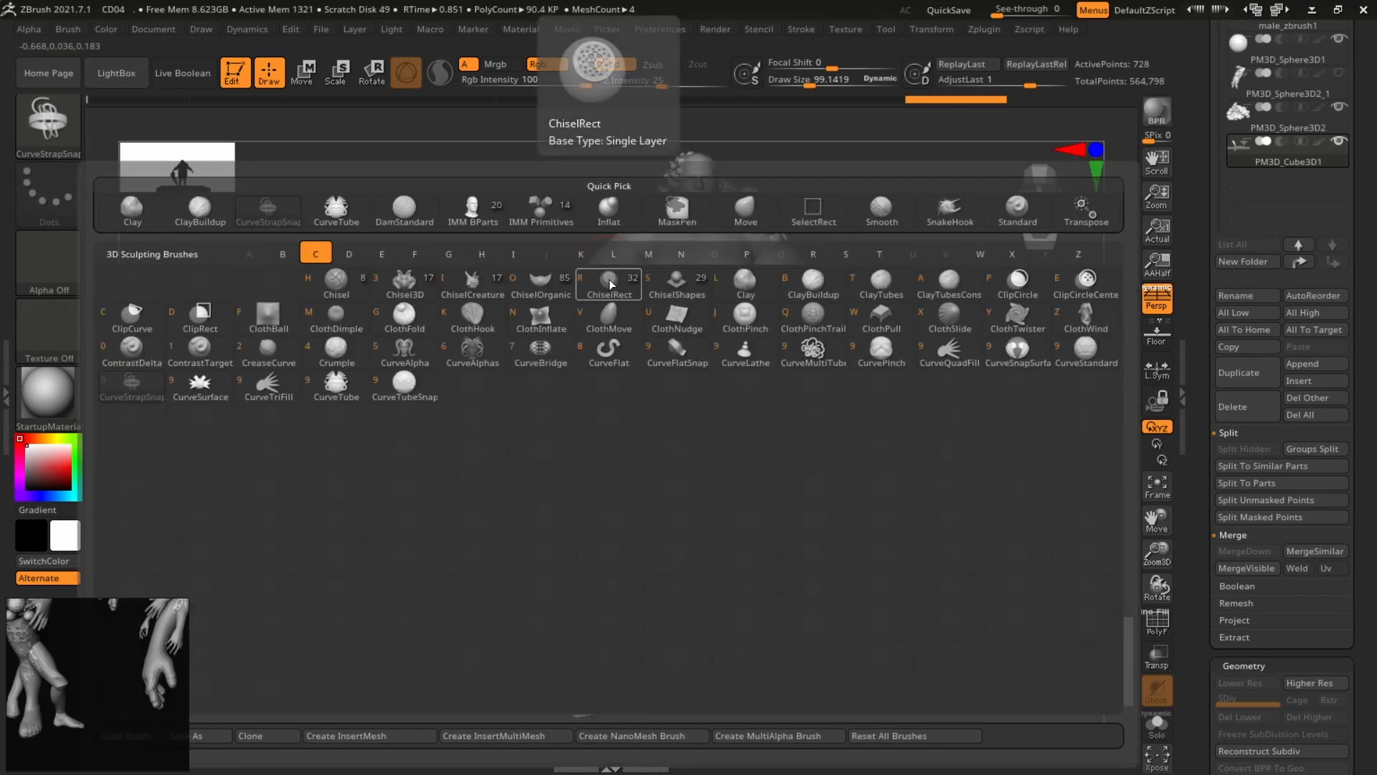
pyautogui.click(342, 394)
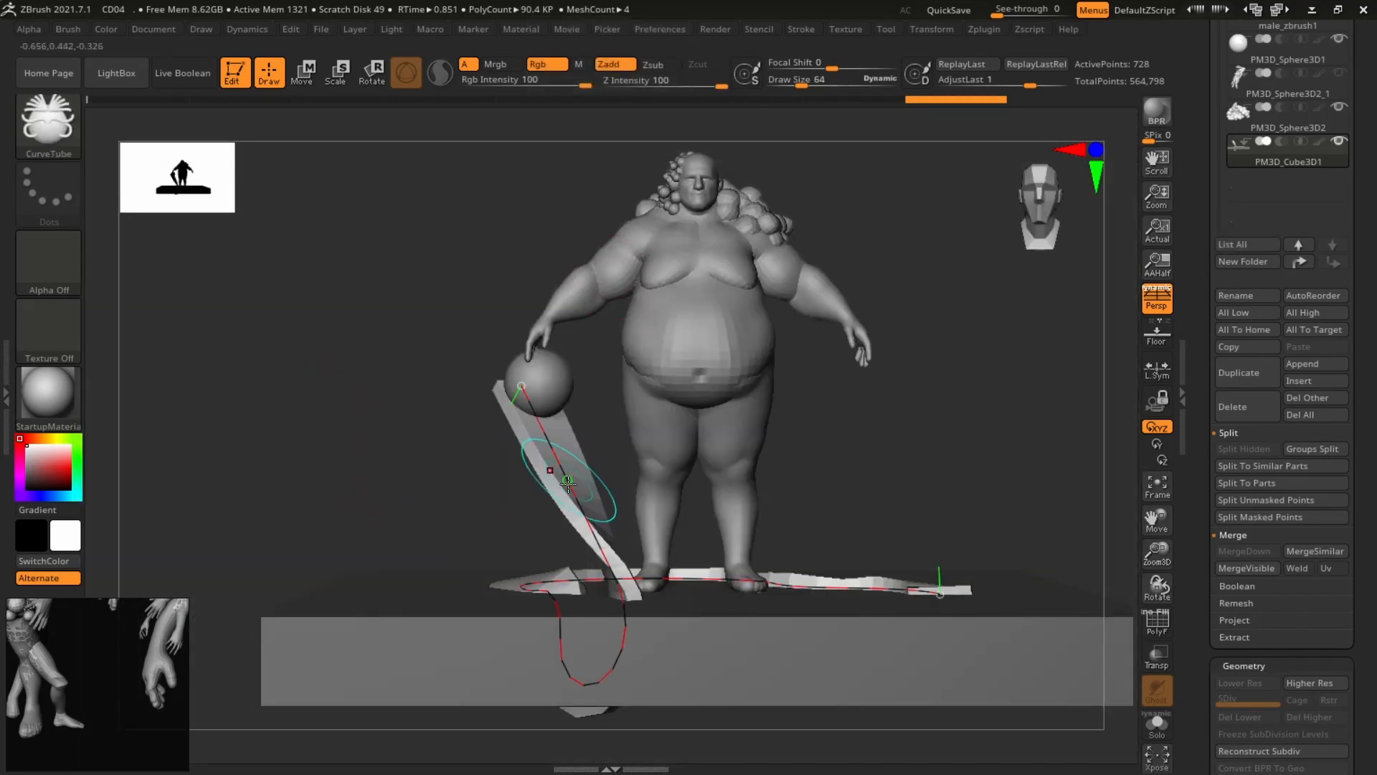
pyautogui.click(585, 720)
# Examine the tube's path from the sphere around the creature's feet and through the slab.
pyautogui.moveTo(978, 483)
pyautogui.mouseDown()
pyautogui.moveTo(923, 499)
pyautogui.moveTo(879, 406)
pyautogui.moveTo(980, 437)
pyautogui.moveTo(817, 438)
pyautogui.mouseUp()
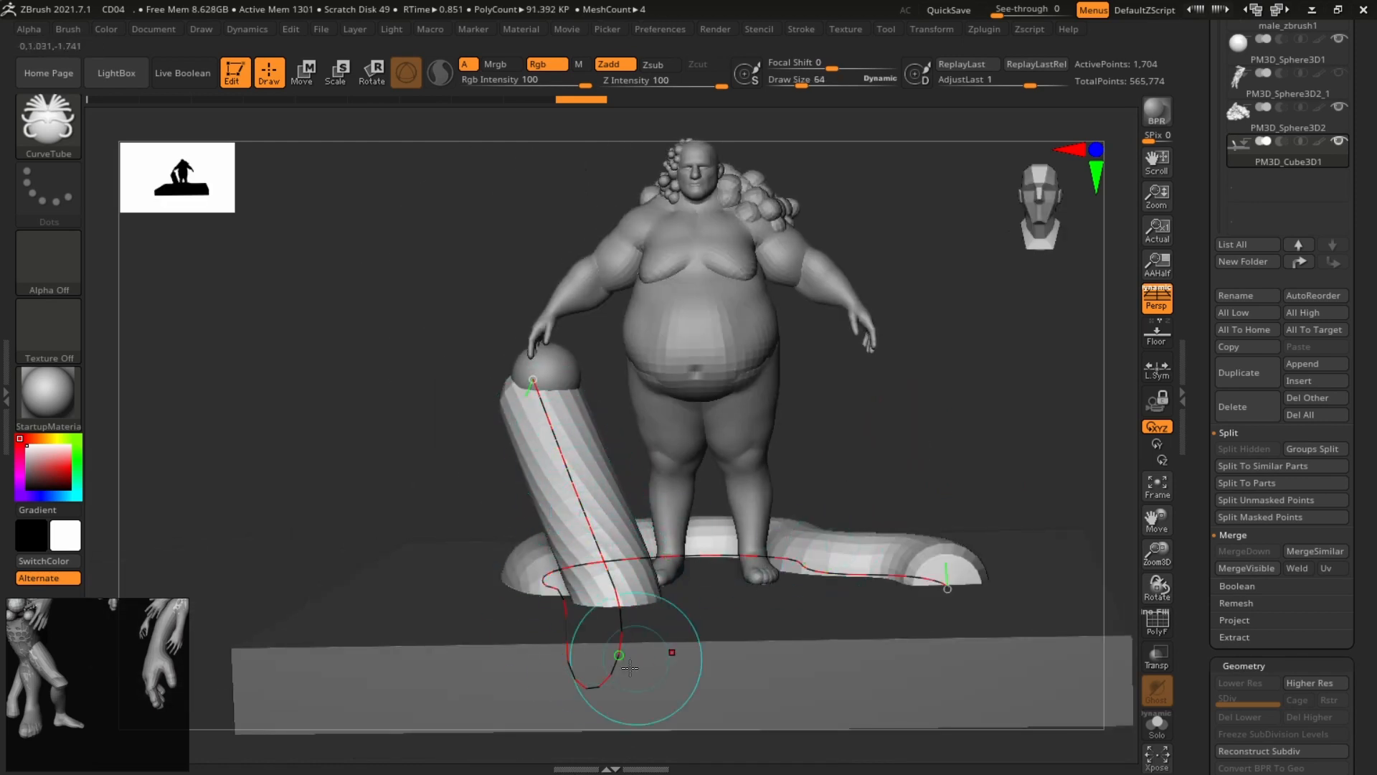
pyautogui.moveTo(813, 581); pyautogui.dragTo(536, 388)
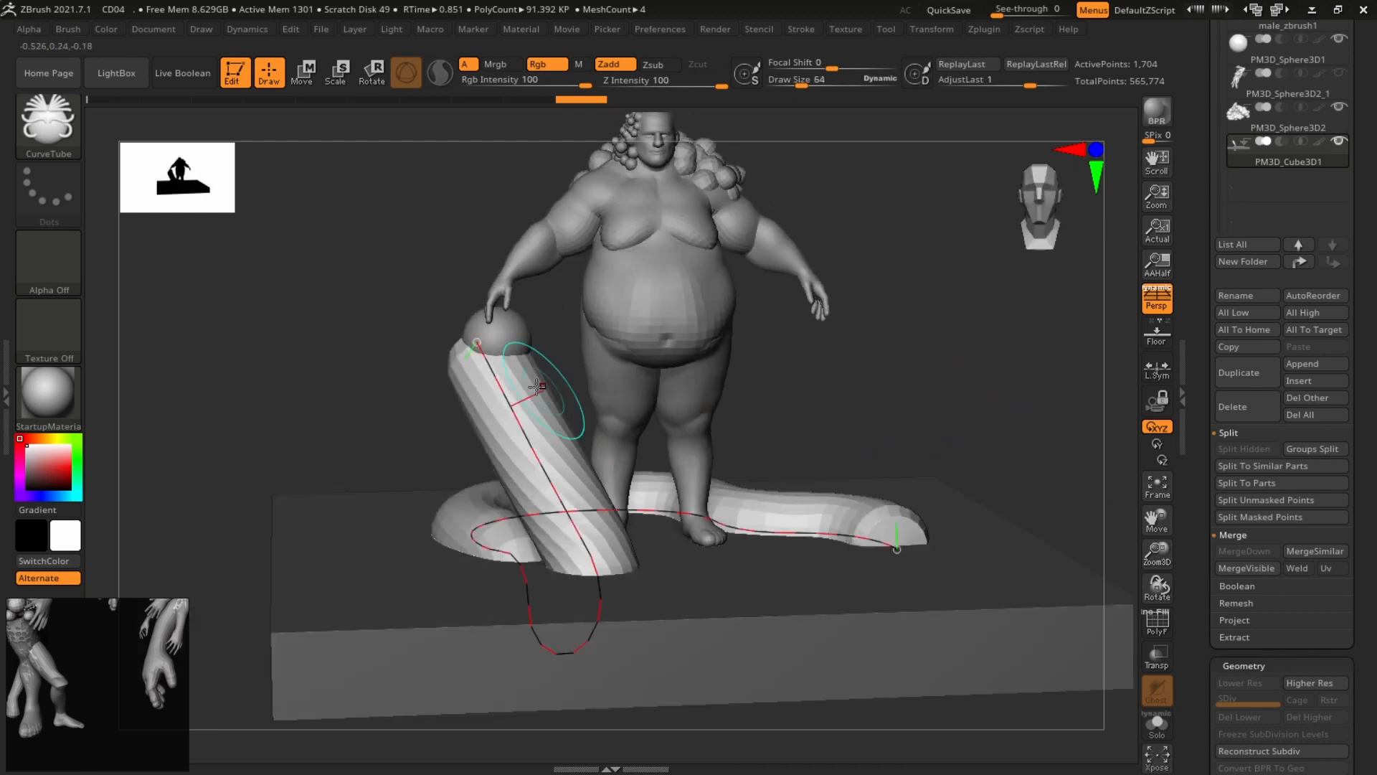
pyautogui.keyDown('alt'); pyautogui.moveTo(996, 395); pyautogui.dragTo(961, 387); pyautogui.keyUp('alt')
pyautogui.moveTo(961, 387); pyautogui.dragTo(1025, 445)
pyautogui.keyDown('alt'); pyautogui.moveTo(985, 368); pyautogui.dragTo(1111, 342); pyautogui.keyUp('alt')
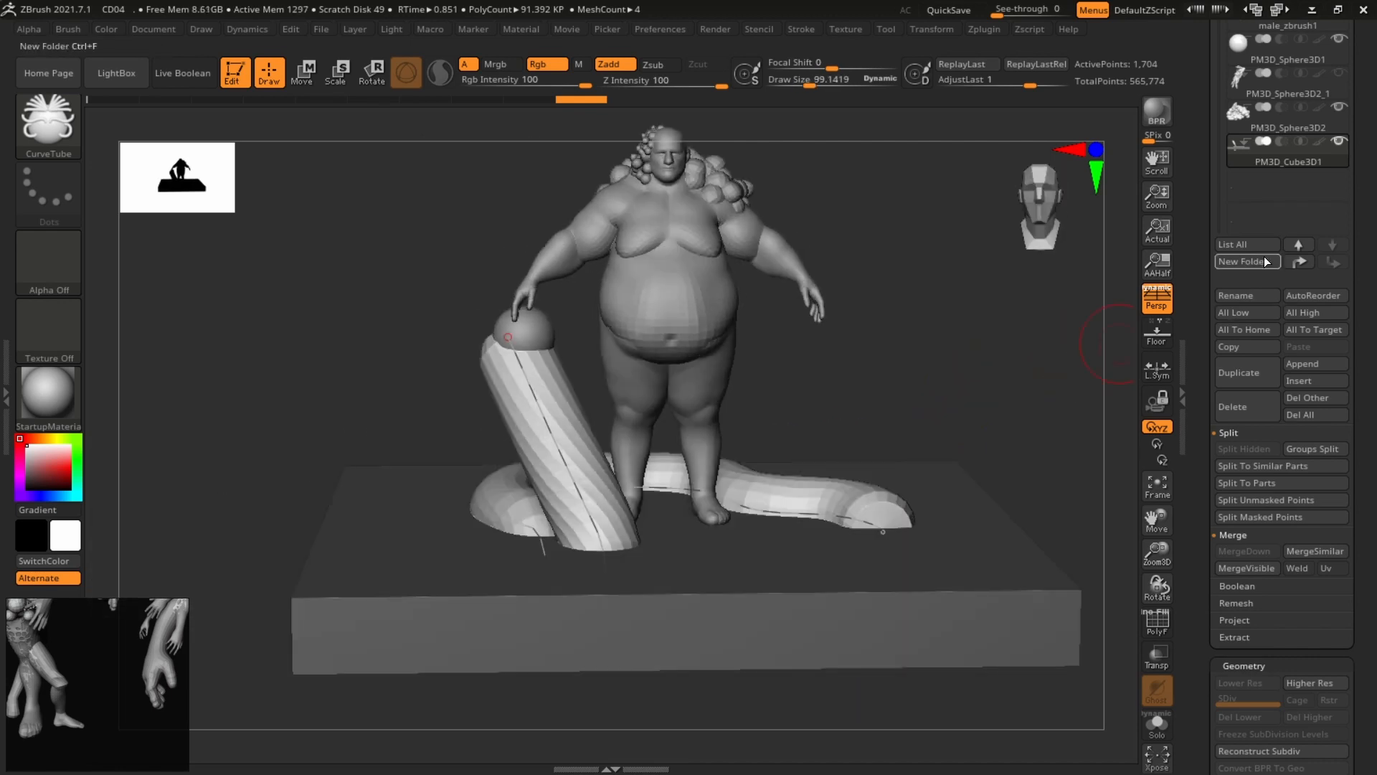
pyautogui.moveTo(1200, 338); pyautogui.dragTo(1197, 442)
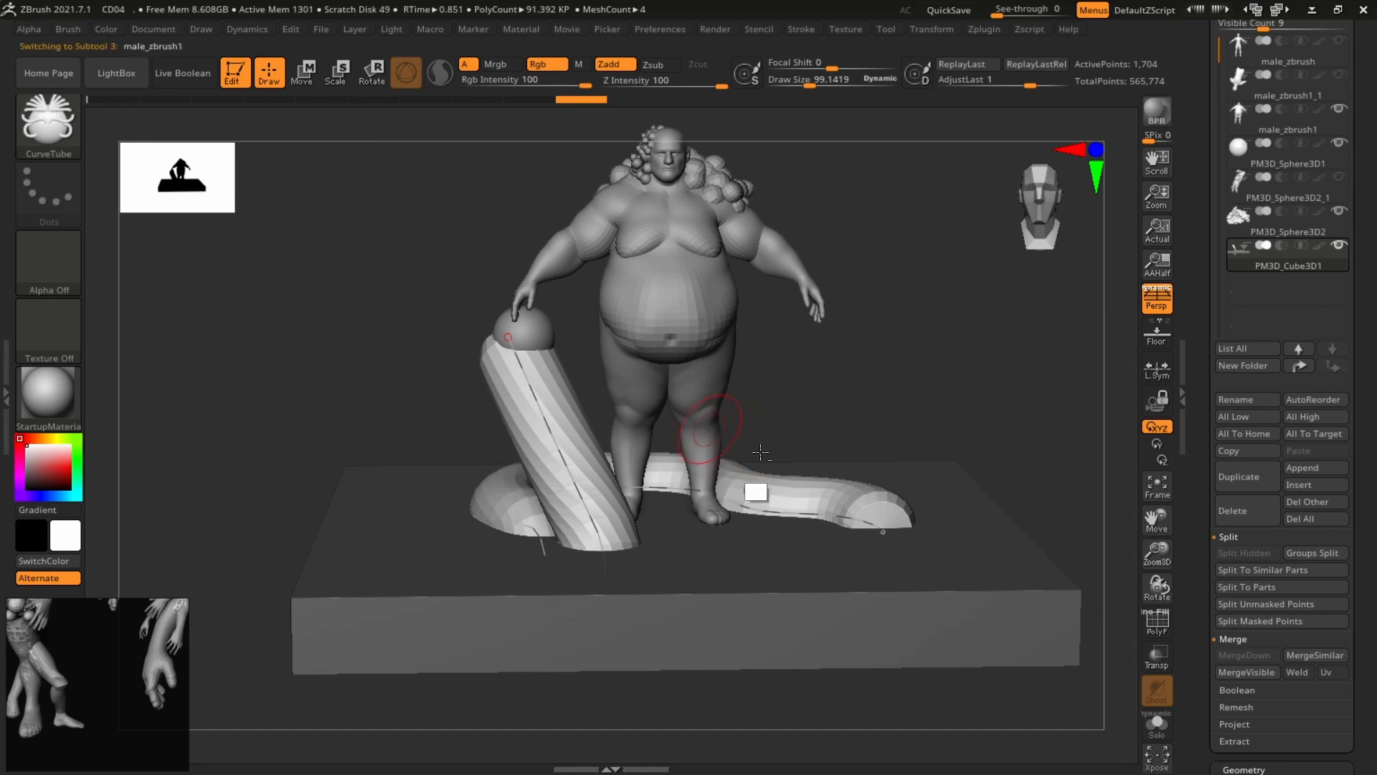
# Make the body subtool male_zbrush1 active and return to PM3D_Cube3D1 to release the tube's editable curve.
pyautogui.moveTo(1030, 381); pyautogui.dragTo(1072, 391)
pyautogui.moveTo(860, 344); pyautogui.dragTo(834, 350)
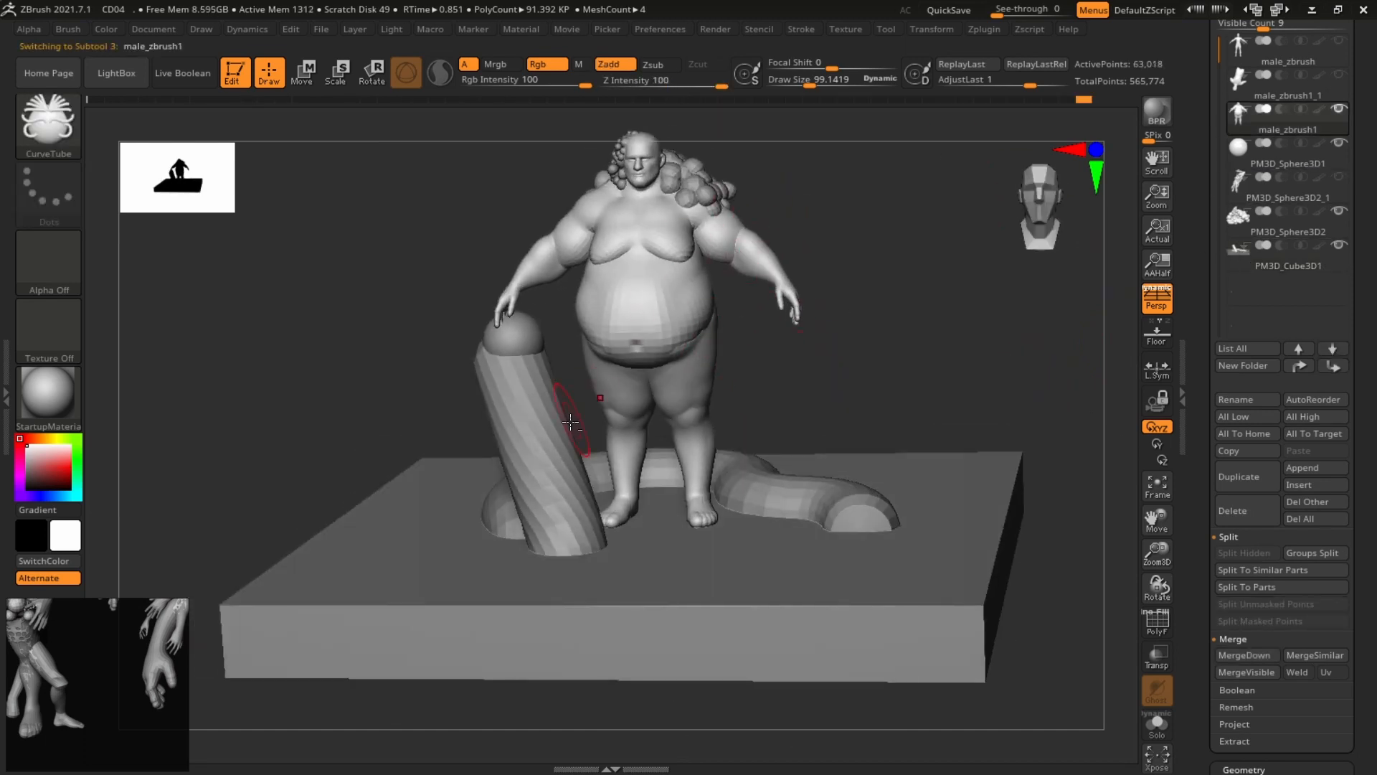
pyautogui.moveTo(965, 299); pyautogui.dragTo(1014, 294)
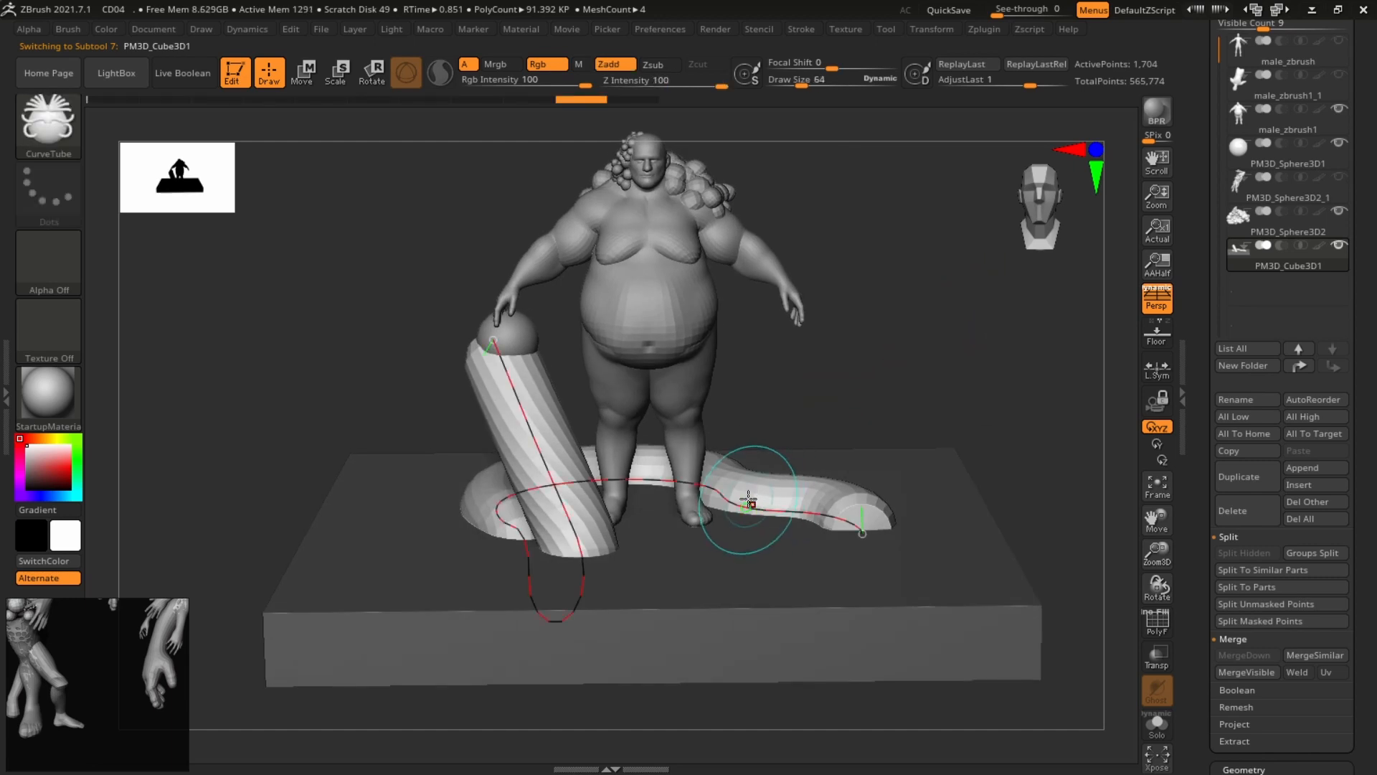
pyautogui.press(']')
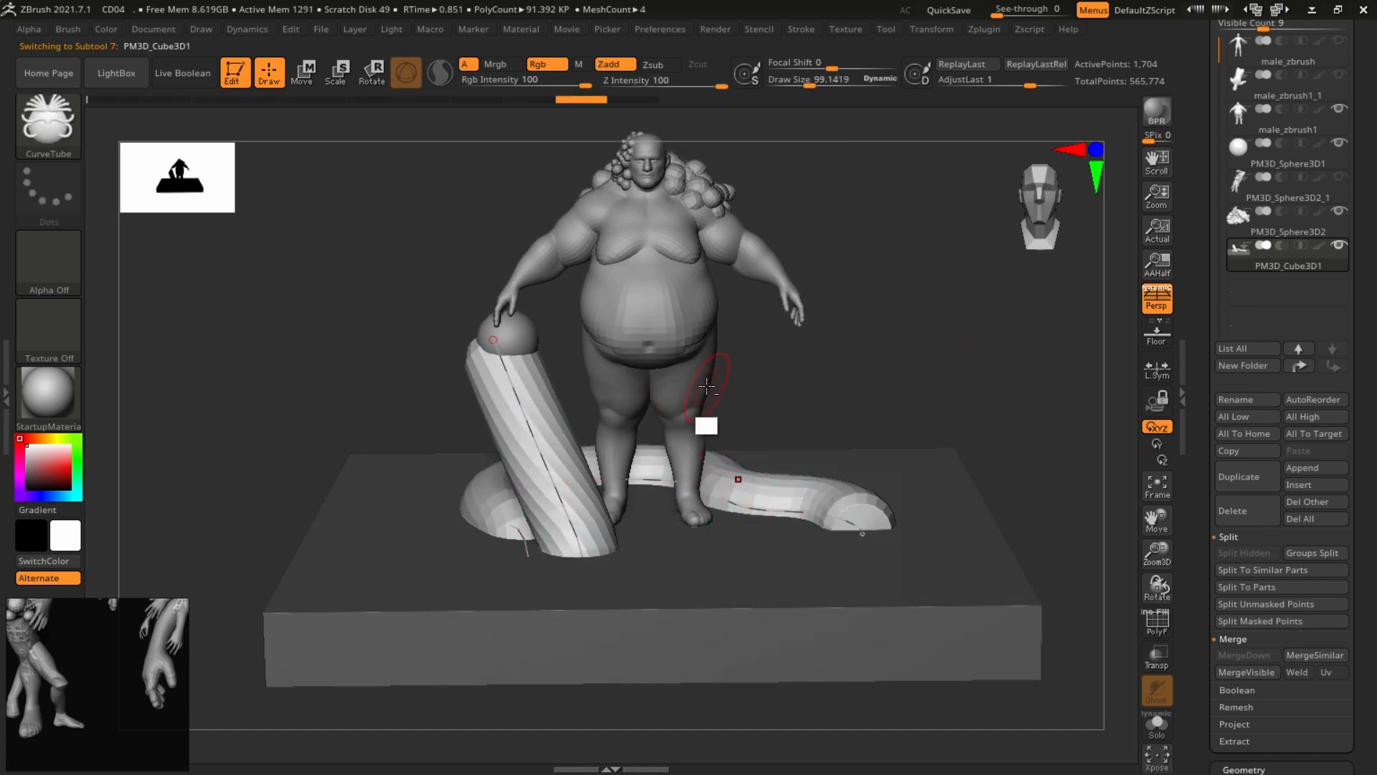
pyautogui.keyDown('alt'); pyautogui.click(701, 416); pyautogui.keyUp('alt')
pyautogui.moveTo(1018, 368); pyautogui.dragTo(658, 461)
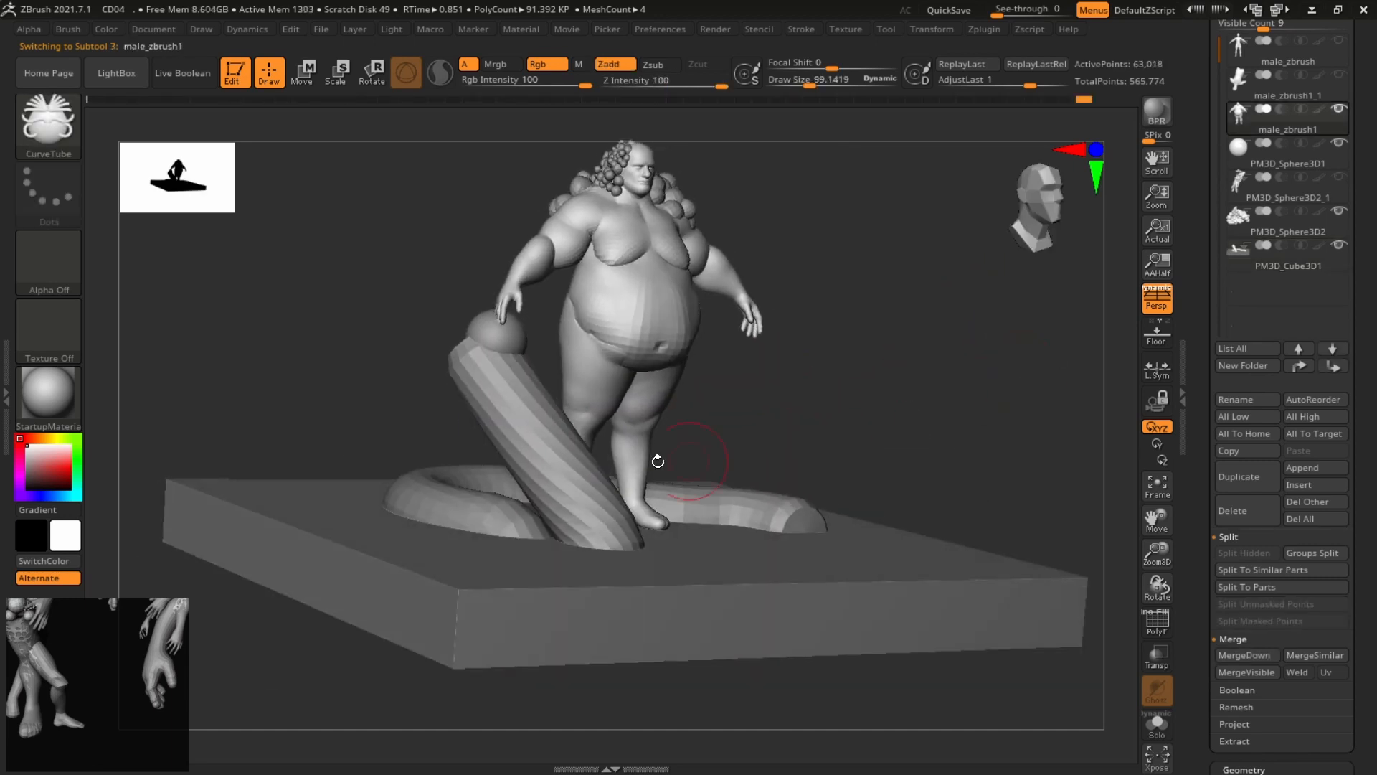
pyautogui.keyDown('alt'); pyautogui.click(564, 428); pyautogui.keyUp('alt')
pyautogui.moveTo(1033, 347); pyautogui.dragTo(868, 405)
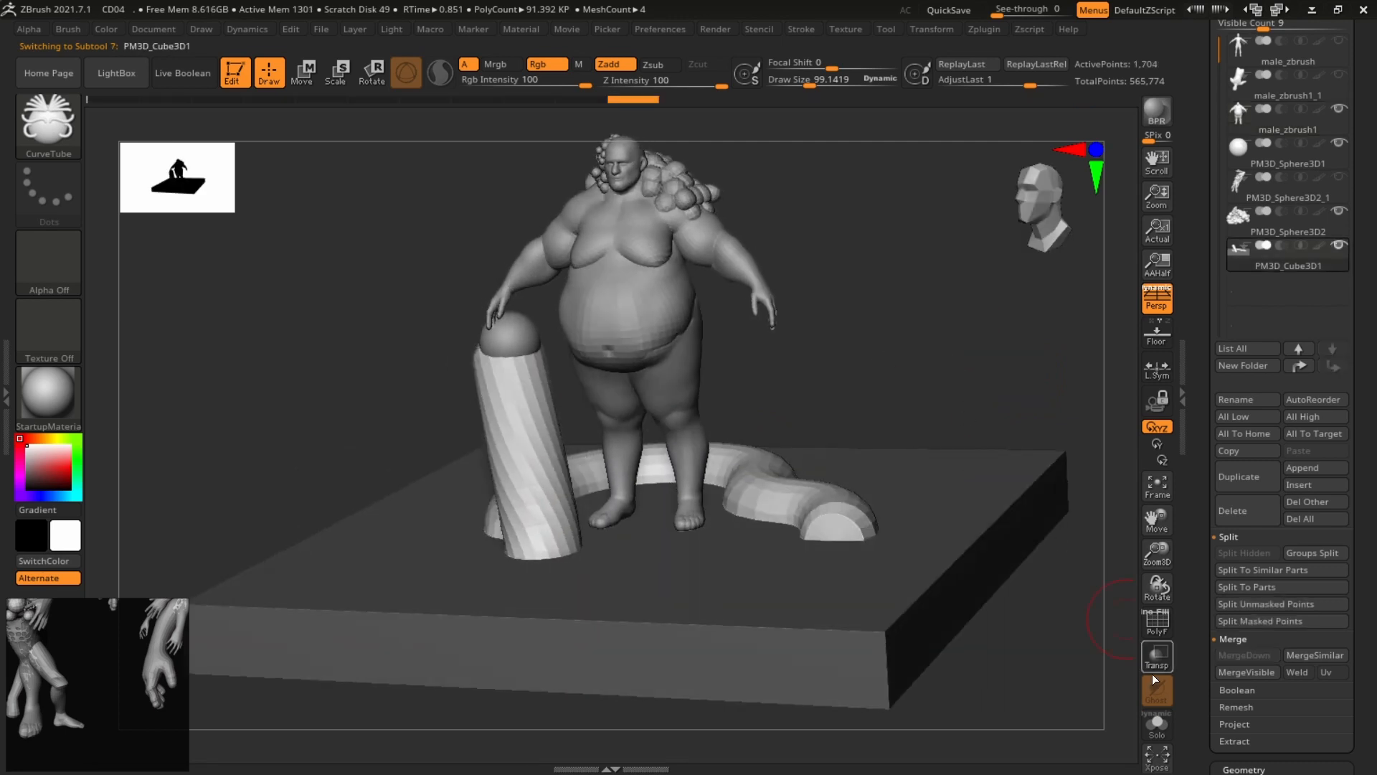
# Isolate PM3D_Cube3D1 and split its masked slab from the tube into a separate subtool, then show the whole scene again.
pyautogui.click(1156, 725)
pyautogui.moveTo(990, 439); pyautogui.dragTo(944, 508)
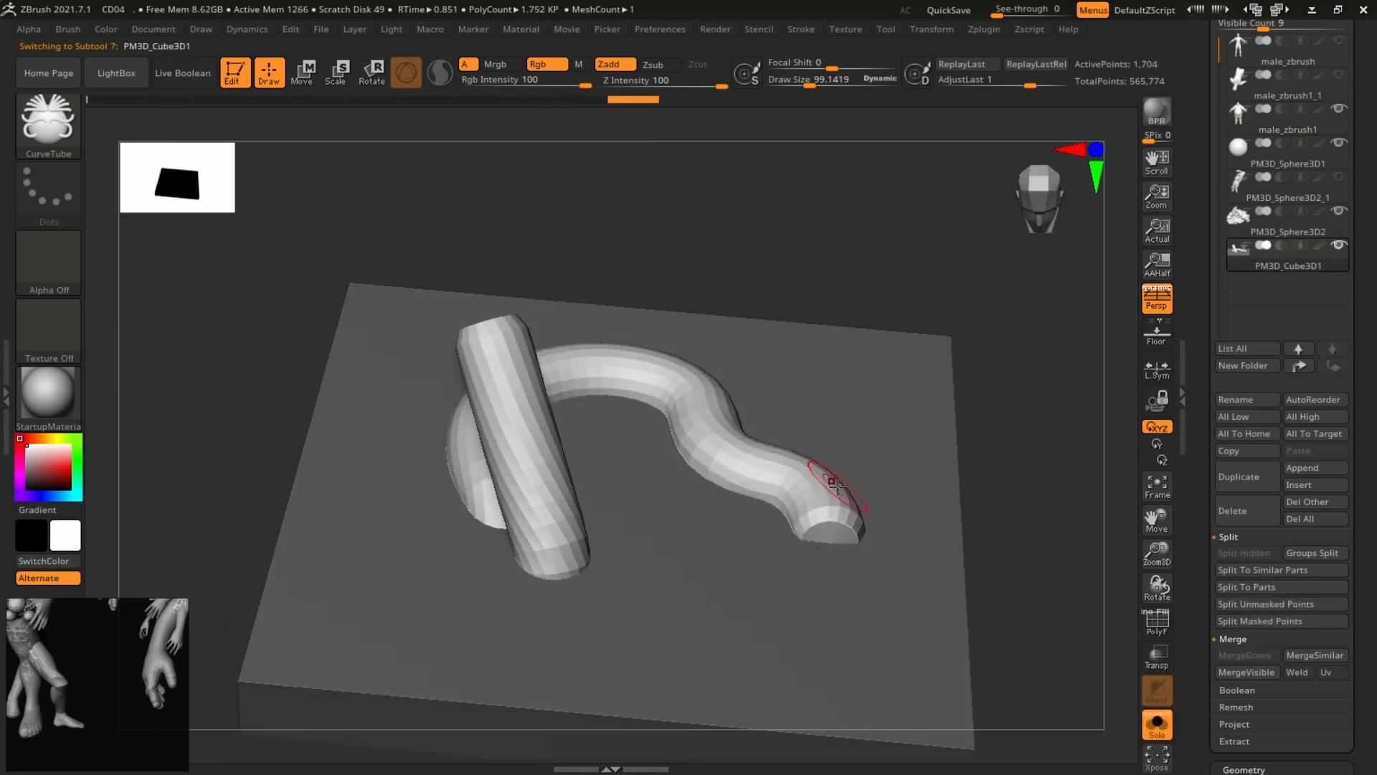
pyautogui.moveTo(1074, 421); pyautogui.dragTo(1208, 388)
pyautogui.scroll(-3, 1243, 526)
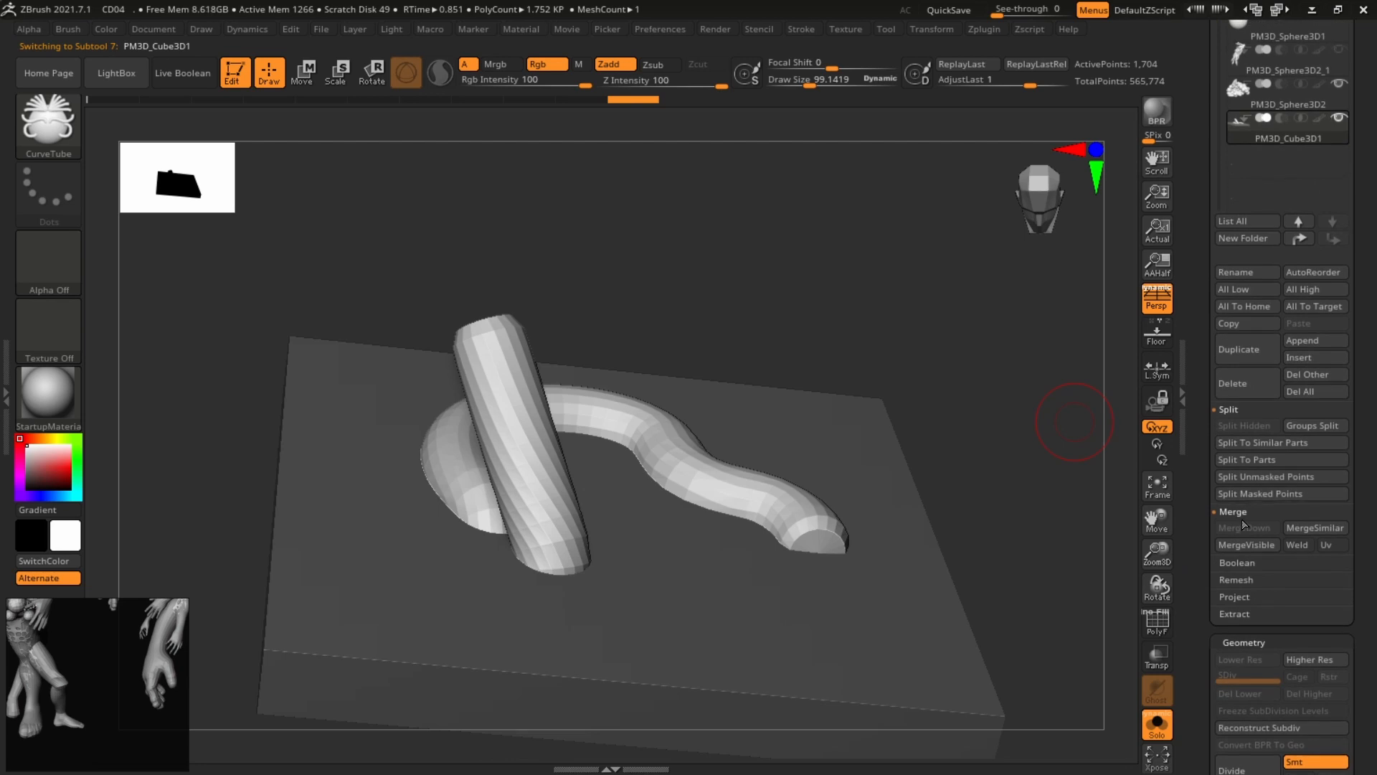
pyautogui.click(1278, 493)
pyautogui.moveTo(1033, 387)
pyautogui.mouseDown()
pyautogui.moveTo(993, 385)
pyautogui.moveTo(1054, 402)
pyautogui.mouseUp()
pyautogui.click(1158, 733)
# Flatten the slab PM3D_Cube3D2 into a thin floor sheet with perspective off and raise it toward the creature's feet.
pyautogui.keyDown('alt'); pyautogui.moveTo(960, 306); pyautogui.dragTo(965, 430); pyautogui.keyUp('alt')
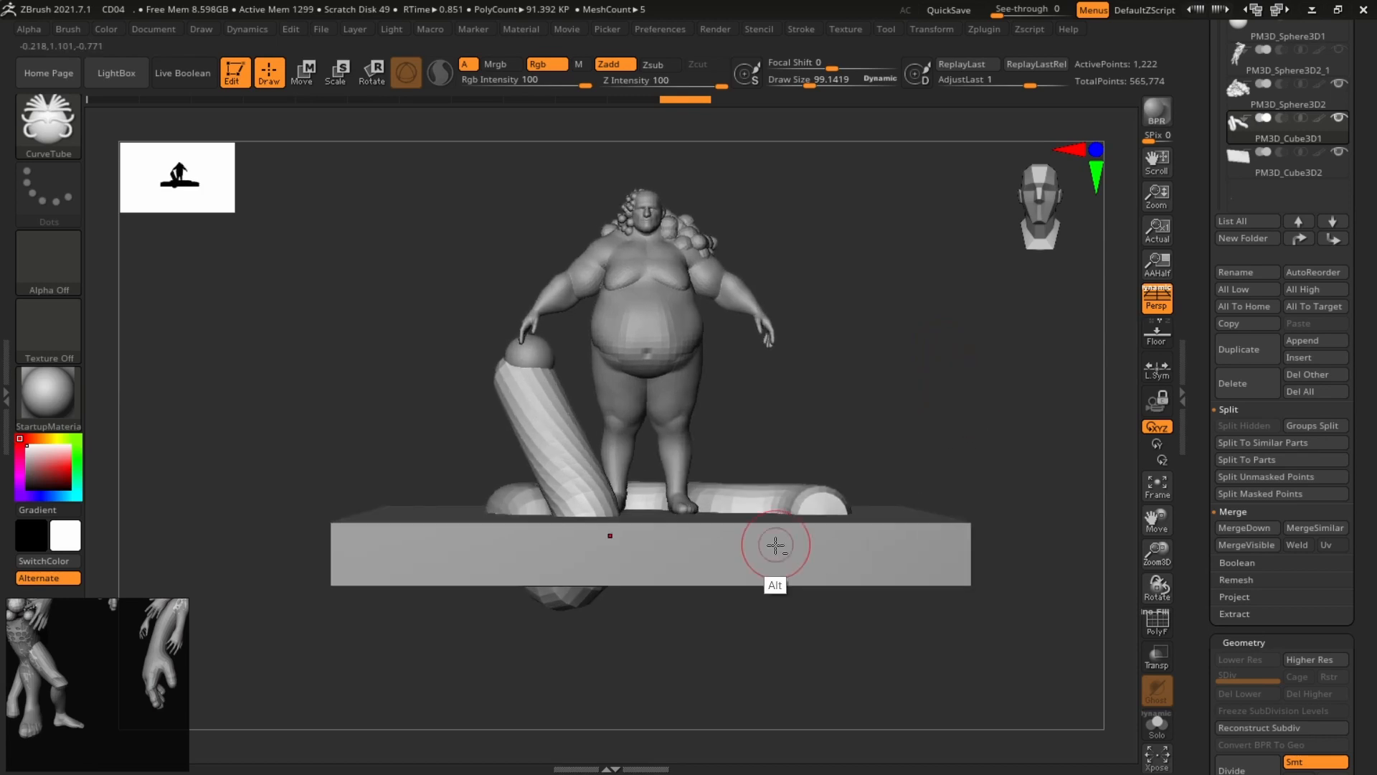
pyautogui.keyDown('alt'); pyautogui.click(774, 547); pyautogui.keyUp('alt')
pyautogui.click(1156, 300)
pyautogui.keyDown('alt'); pyautogui.moveTo(1108, 316); pyautogui.dragTo(965, 359); pyautogui.keyUp('alt')
pyautogui.press('e')
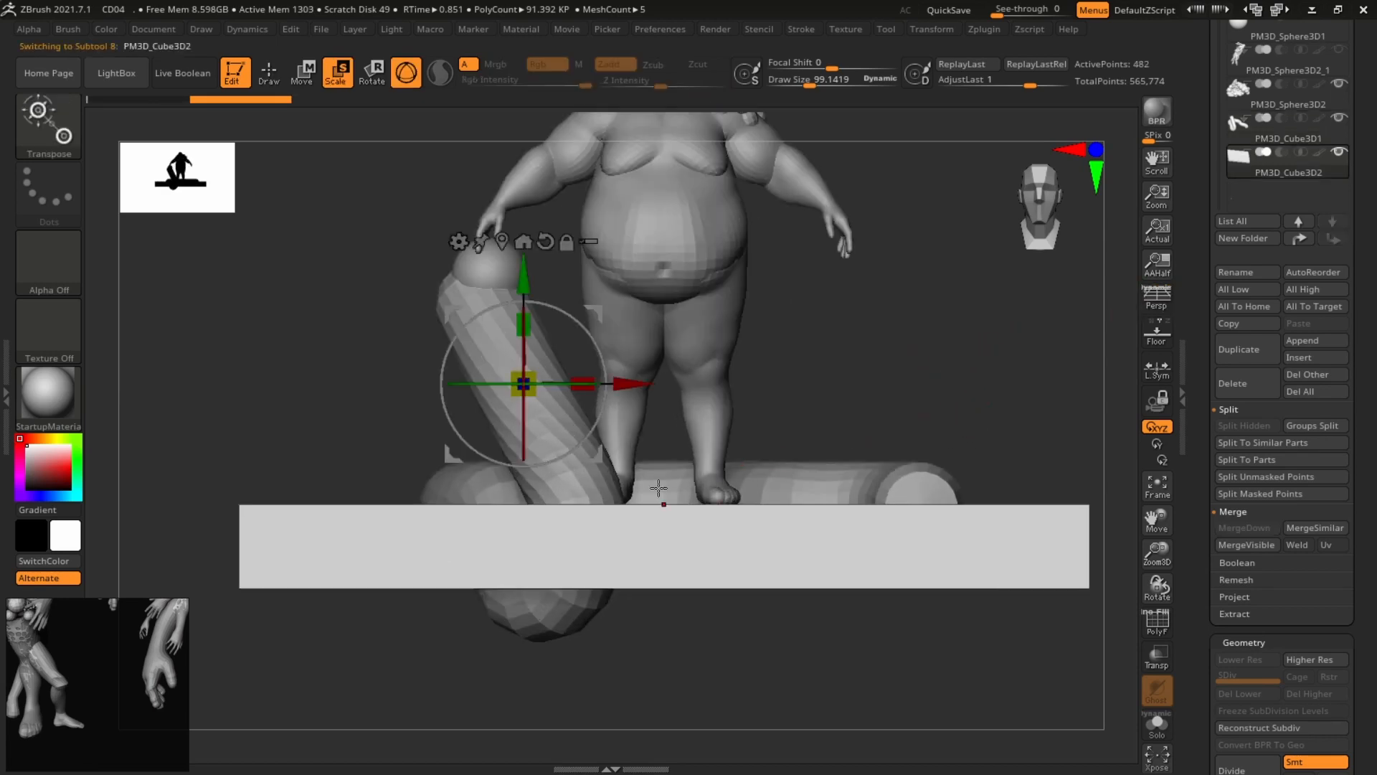
pyautogui.click(503, 242)
pyautogui.moveTo(668, 495); pyautogui.dragTo(623, 626)
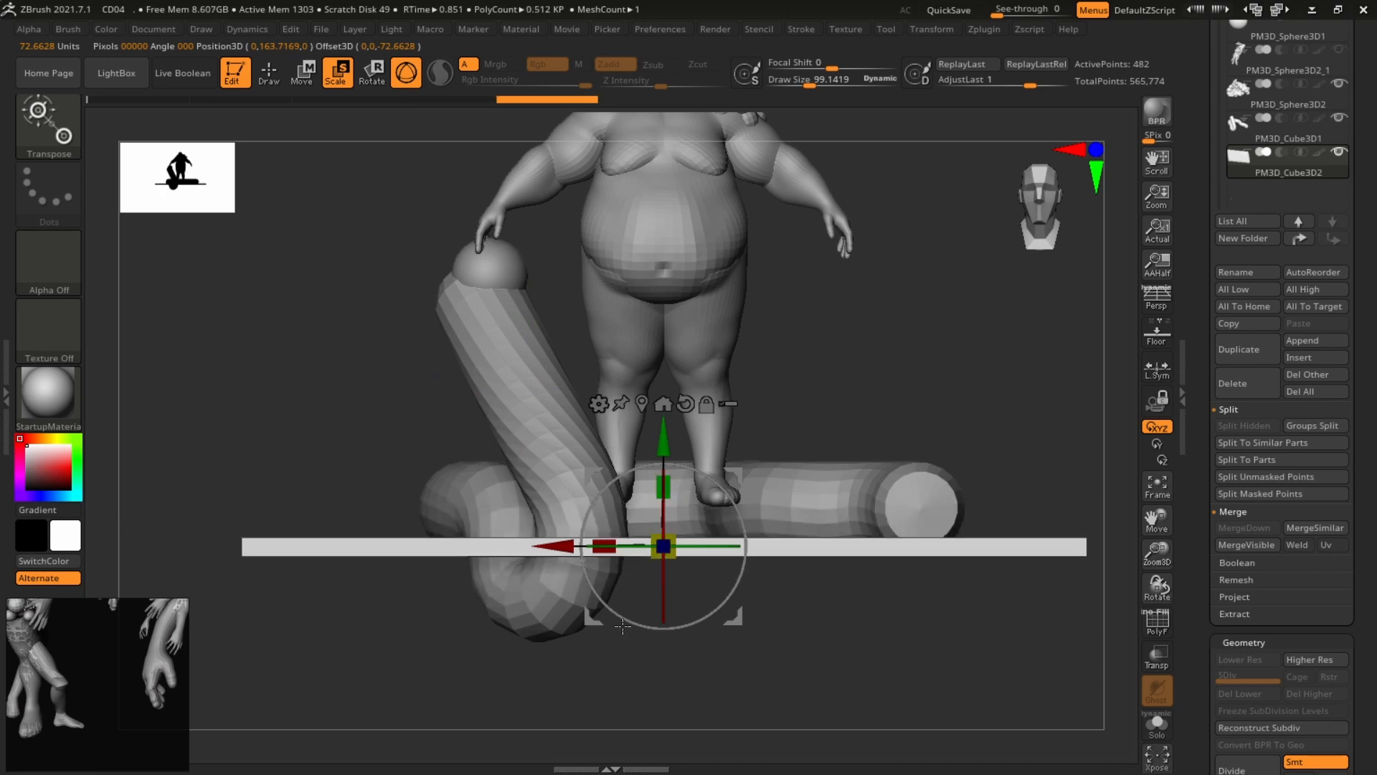
pyautogui.moveTo(668, 487); pyautogui.dragTo(653, 592)
pyautogui.moveTo(667, 427); pyautogui.dragTo(667, 389)
# Scale the thin floor sheet larger overall and adjust its height to sit just under the creature's soles.
pyautogui.keyDown('alt'); pyautogui.moveTo(956, 299); pyautogui.dragTo(833, 393); pyautogui.keyUp('alt')
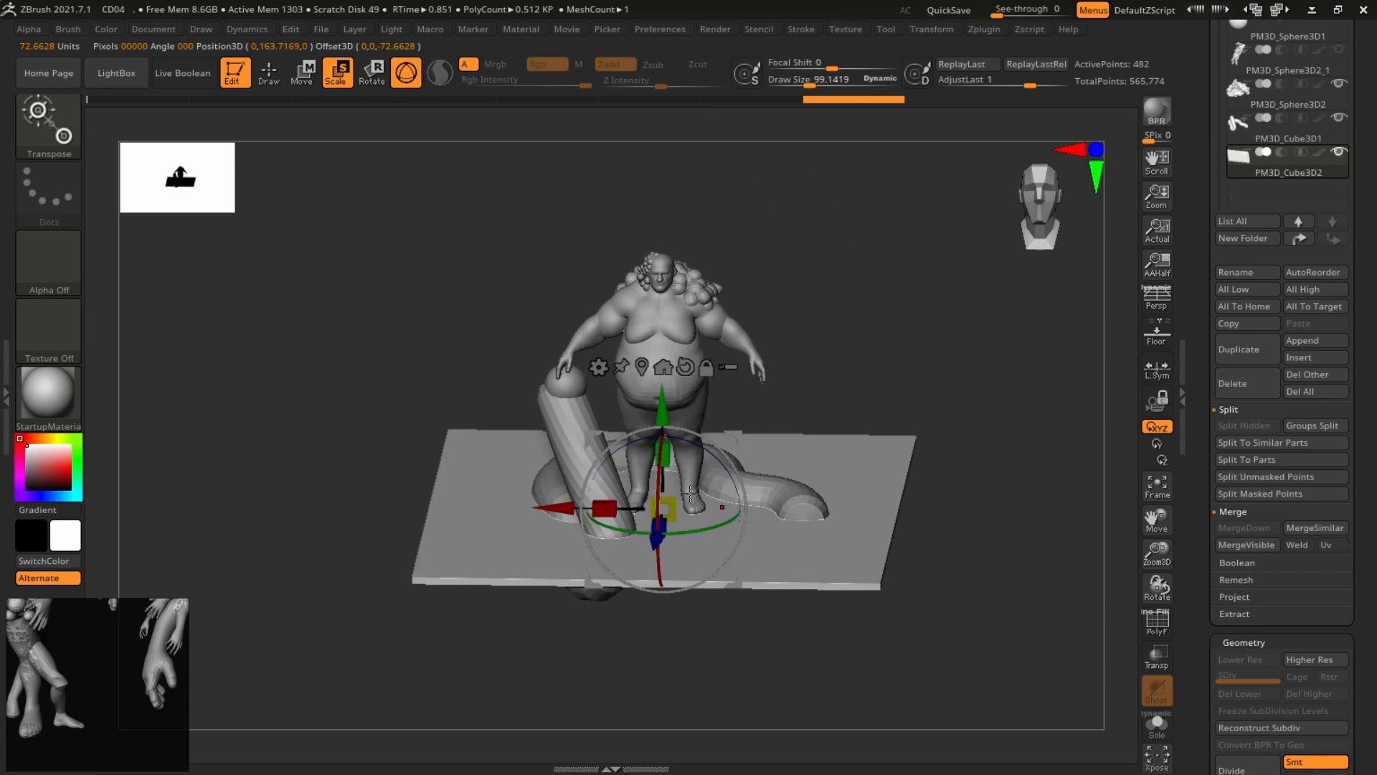
pyautogui.moveTo(663, 507); pyautogui.dragTo(728, 487)
pyautogui.keyDown('shift'); pyautogui.moveTo(982, 358); pyautogui.dragTo(950, 416); pyautogui.keyUp('shift')
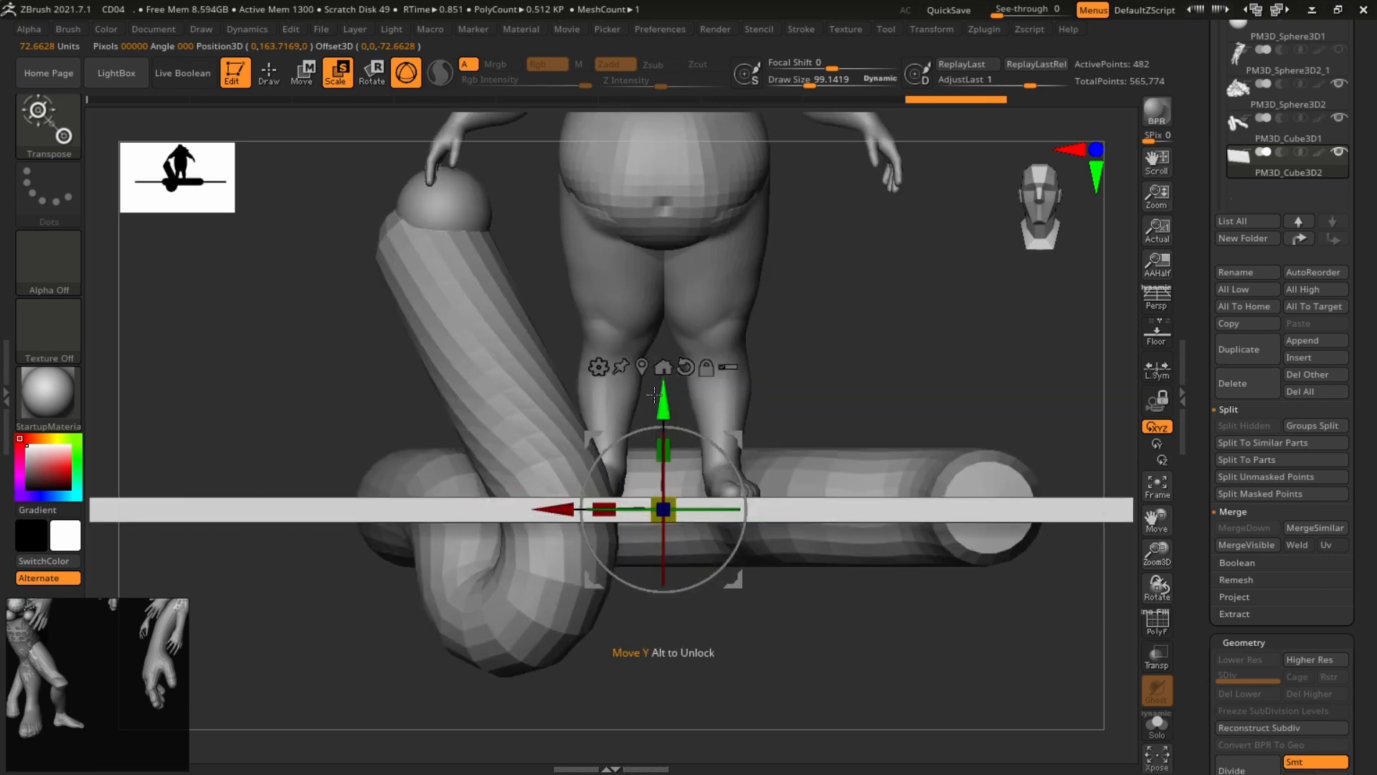
pyautogui.moveTo(671, 398)
pyautogui.mouseDown()
pyautogui.moveTo(672, 432)
pyautogui.moveTo(671, 406)
pyautogui.mouseUp()
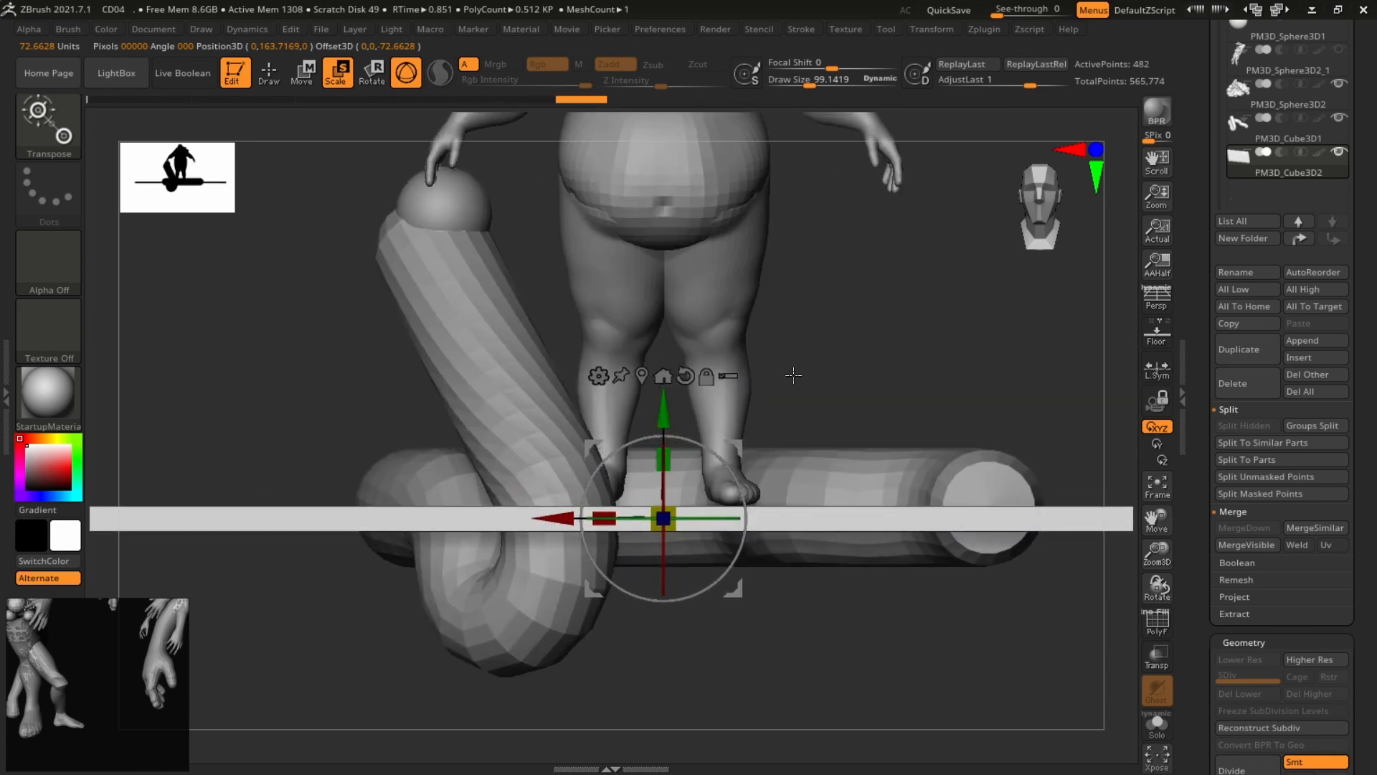
# Pull the tube's lower bend up above the floor sheet with a large Move brush on PM3D_Cube3D1.
pyautogui.press('q')
pyautogui.keyDown('alt'); pyautogui.moveTo(922, 308); pyautogui.dragTo(763, 492); pyautogui.keyUp('alt')
pyautogui.keyDown('alt'); pyautogui.click(700, 615); pyautogui.keyUp('alt')
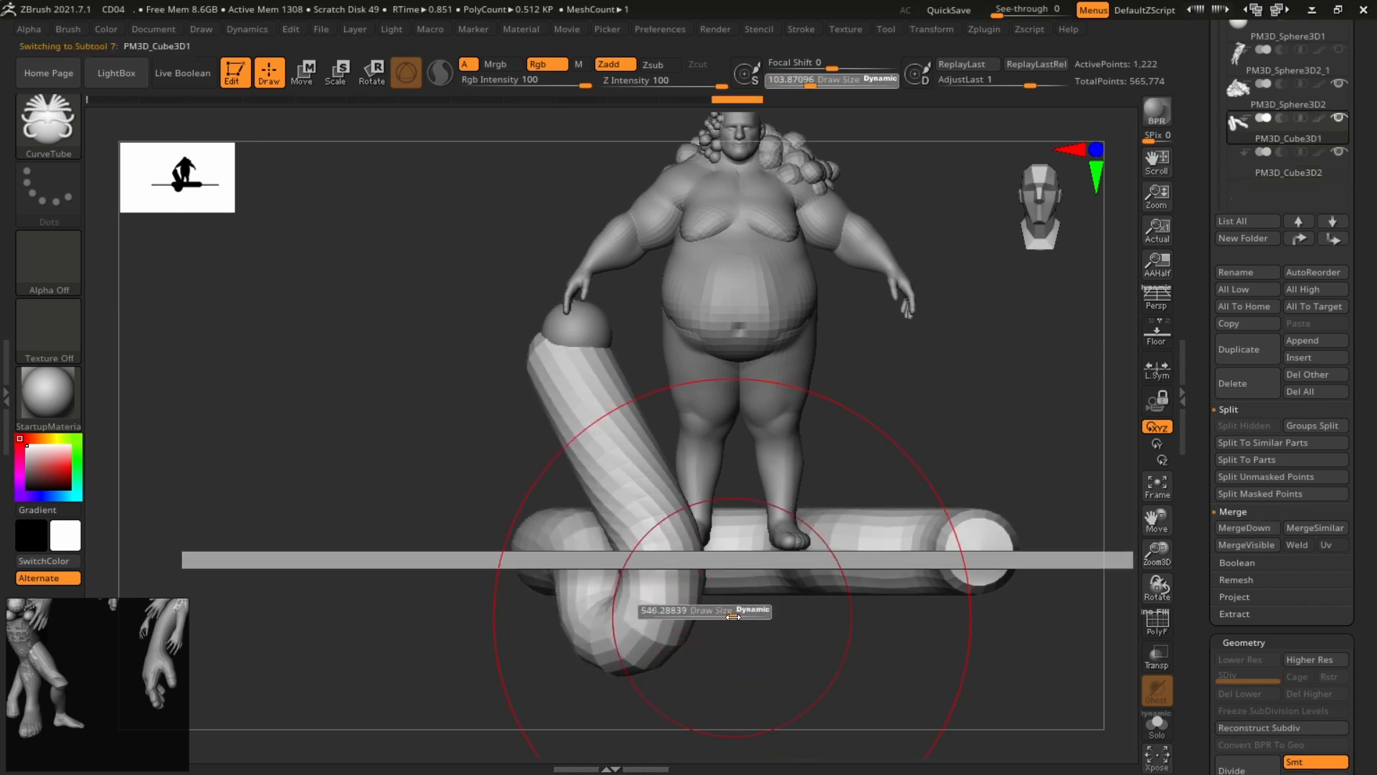
pyautogui.press('b')
pyautogui.press('m')
pyautogui.press('v')
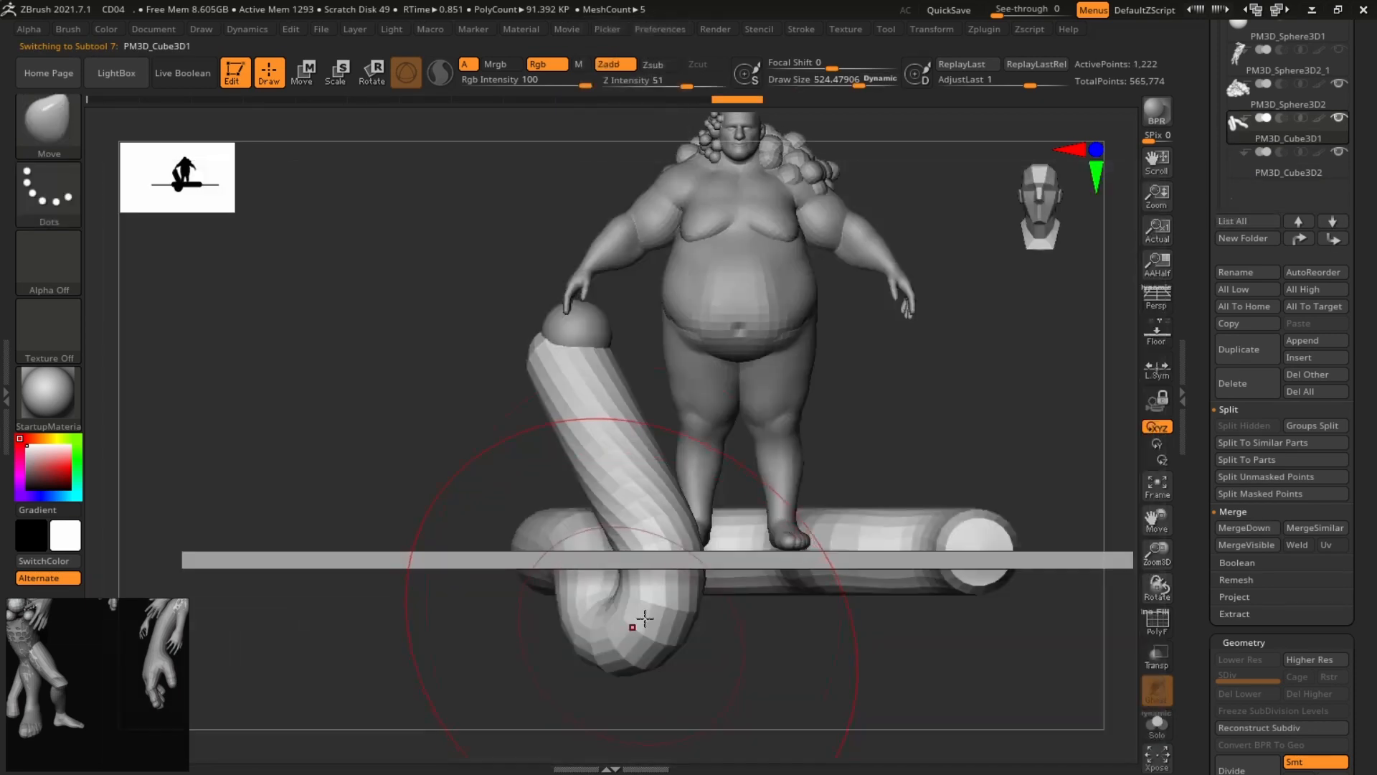
pyautogui.moveTo(614, 648); pyautogui.dragTo(551, 476)
pyautogui.moveTo(633, 601); pyautogui.dragTo(627, 570)
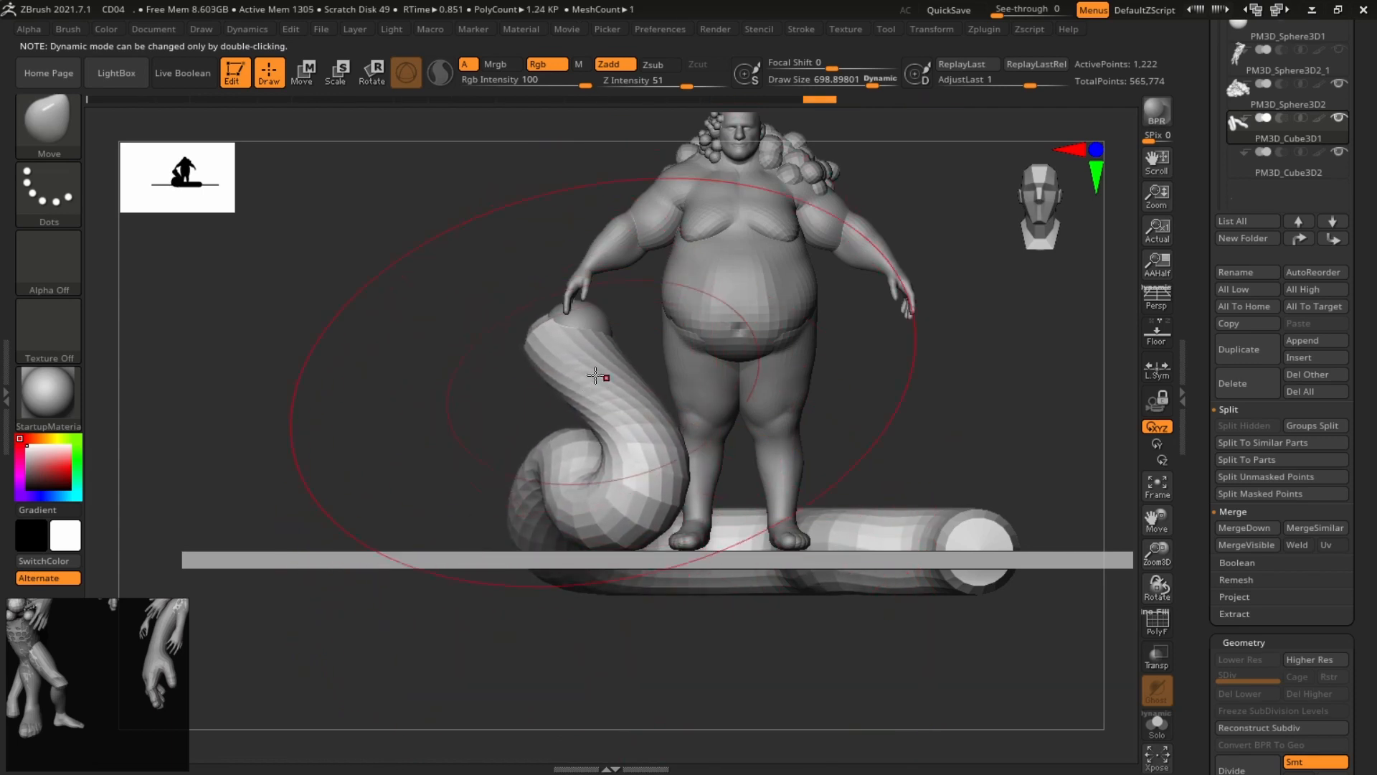
# Reshape the tube's upper end to sit under the creature's hand using a Move brush of about 306.
pyautogui.press('s')
pyautogui.moveTo(537, 343); pyautogui.dragTo(531, 343)
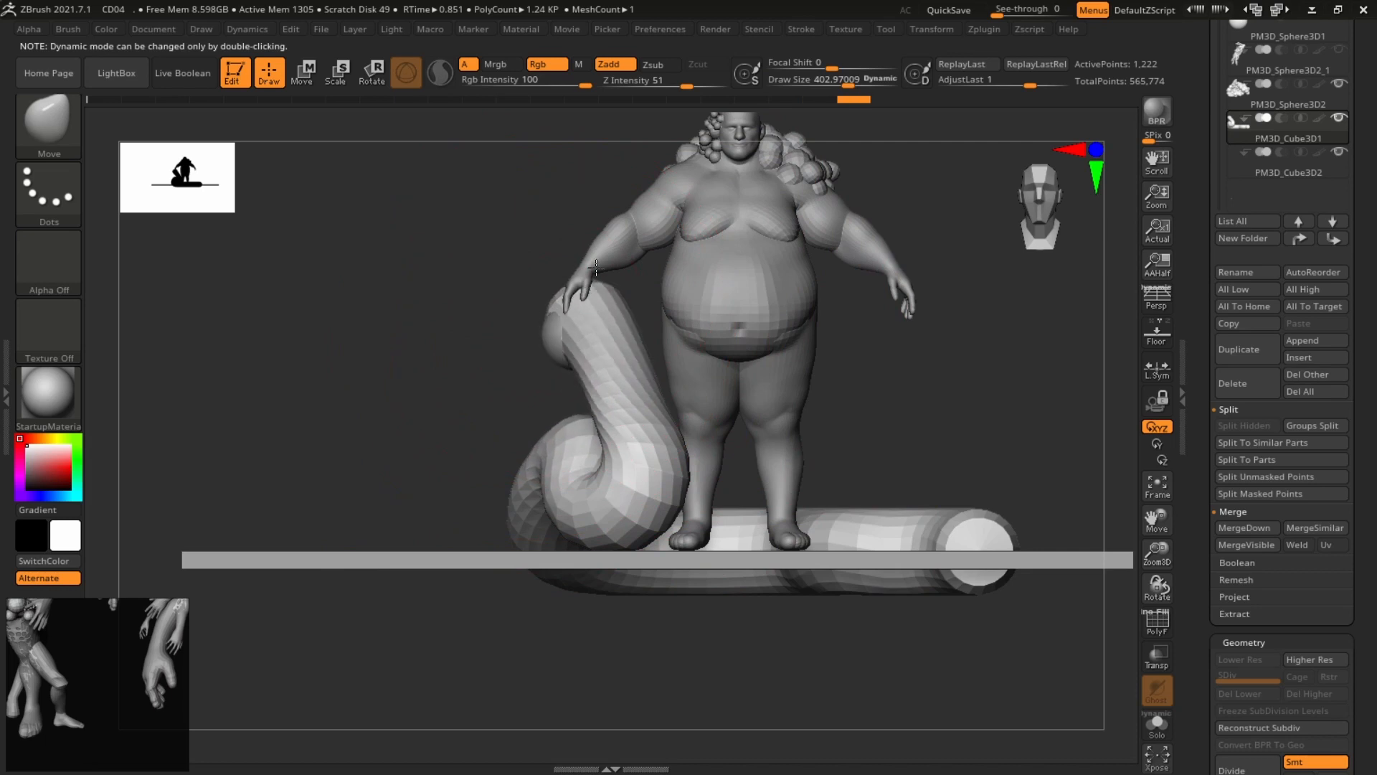
pyautogui.press('s')
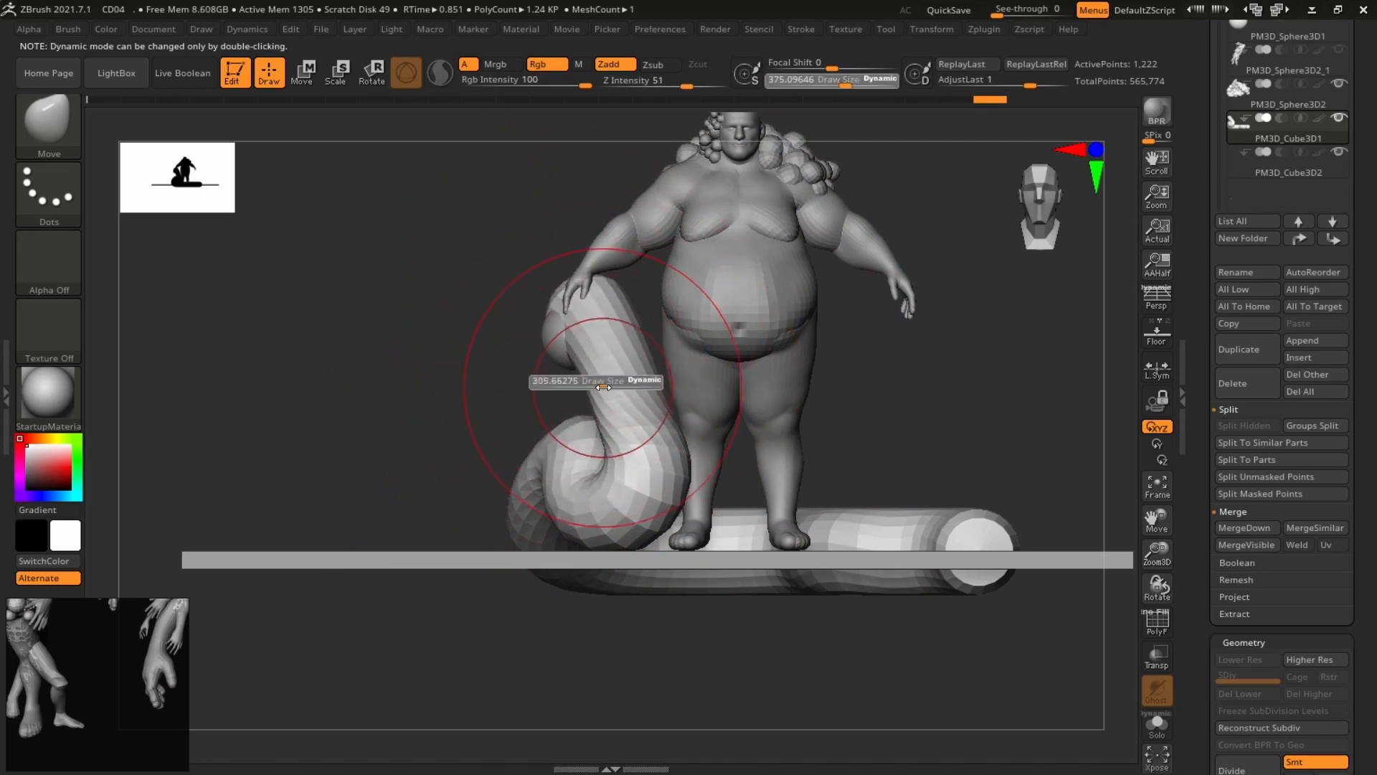
pyautogui.moveTo(616, 381); pyautogui.dragTo(617, 373)
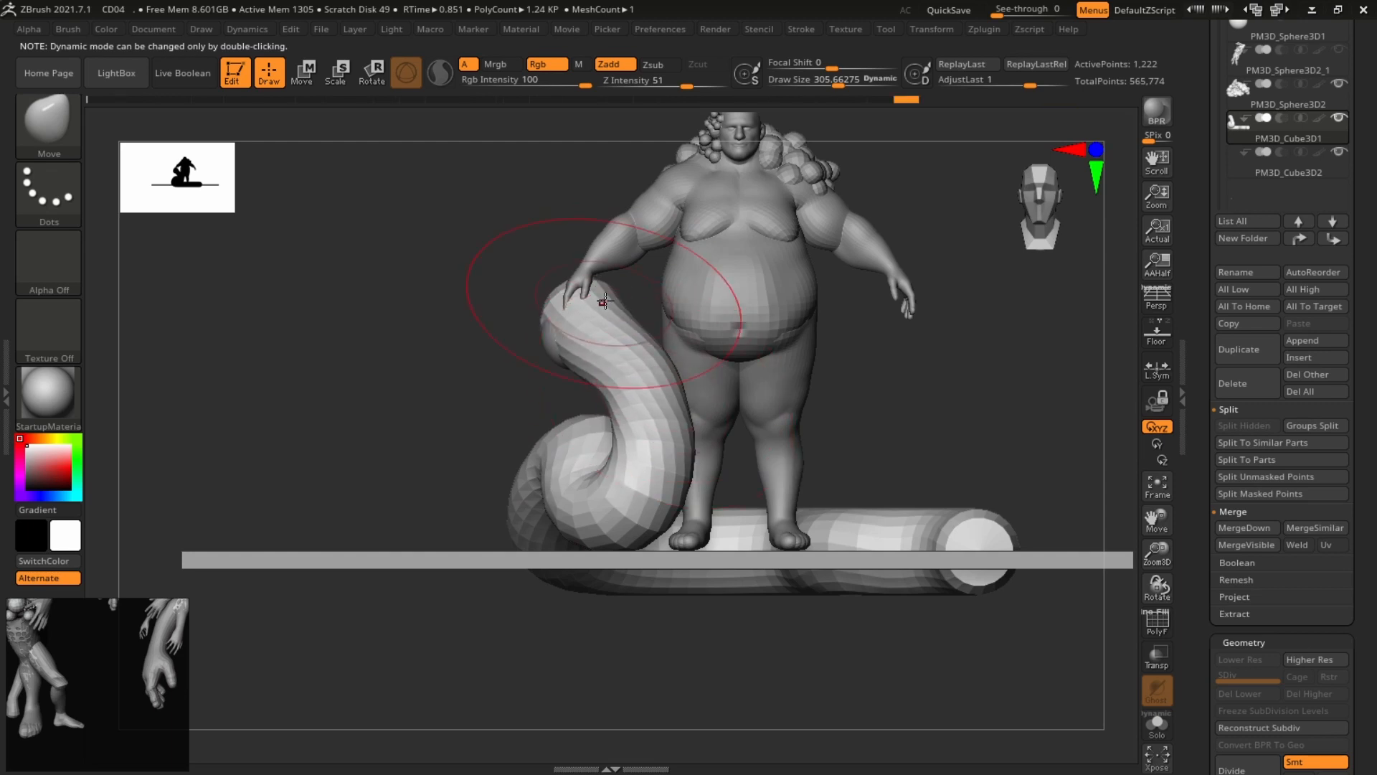
pyautogui.moveTo(1198, 105); pyautogui.dragTo(1349, 267)
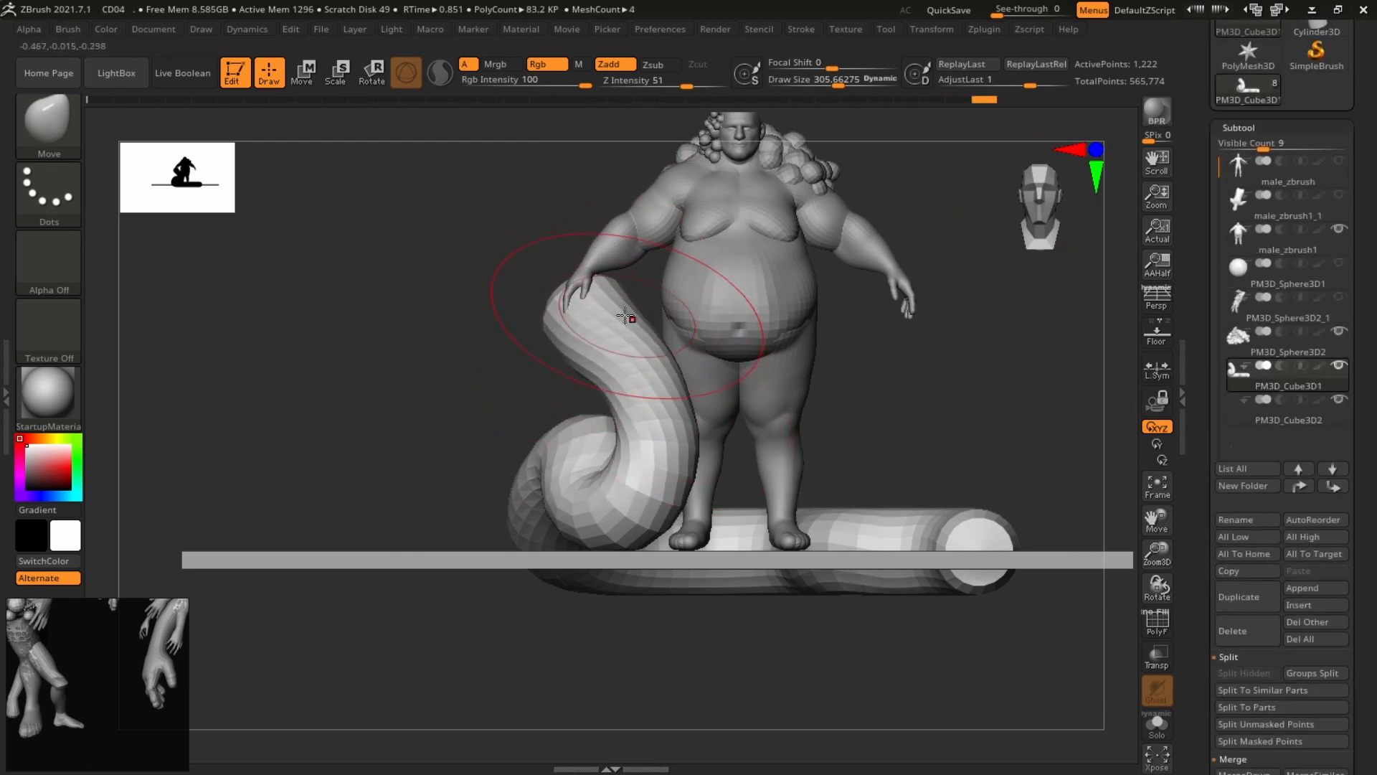
# Lift and smooth the tube's rear arch and lower run so they rest on top of the floor sheet.
pyautogui.moveTo(846, 344); pyautogui.dragTo(933, 352)
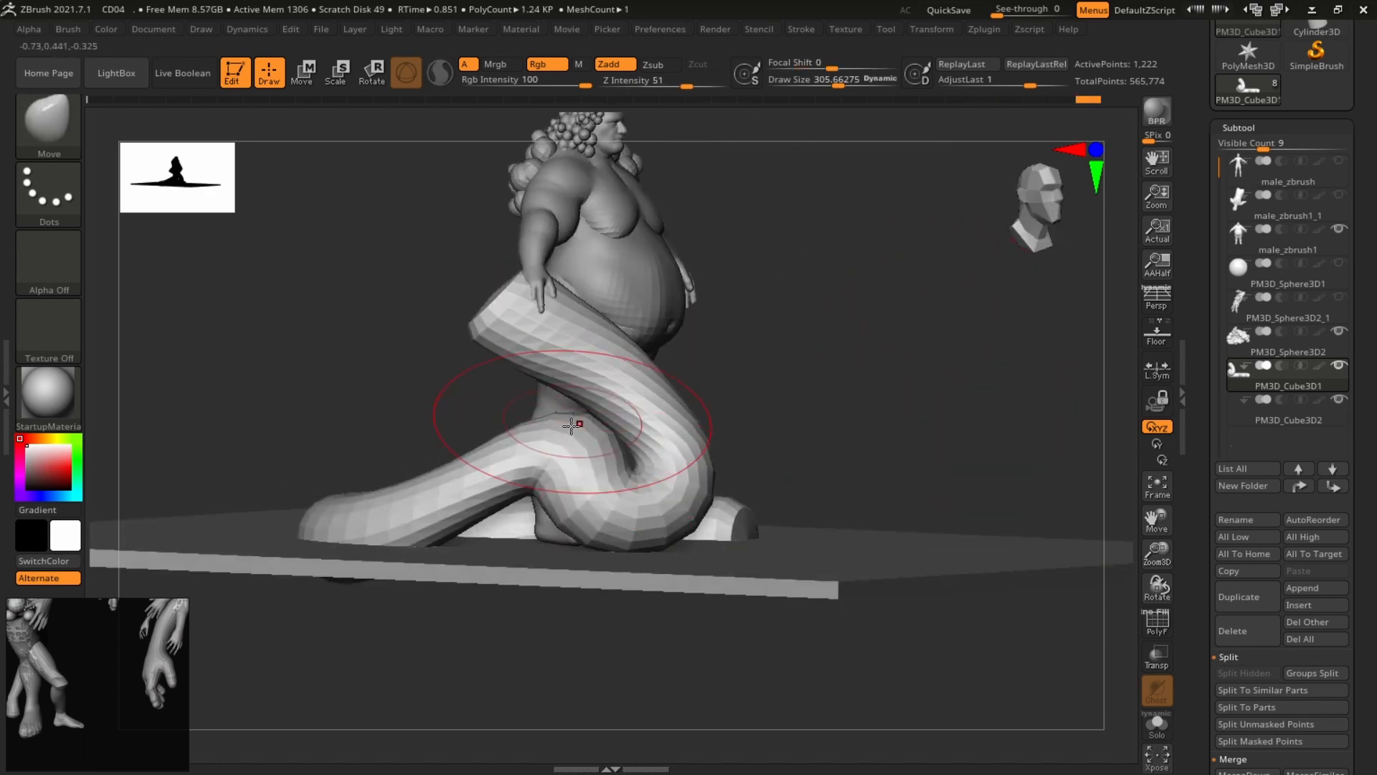
pyautogui.keyDown('shift'); pyautogui.moveTo(572, 431); pyautogui.dragTo(559, 439); pyautogui.keyUp('shift')
pyautogui.moveTo(449, 461); pyautogui.dragTo(479, 425)
pyautogui.keyDown('shift'); pyautogui.moveTo(897, 409); pyautogui.dragTo(1009, 411); pyautogui.keyUp('shift')
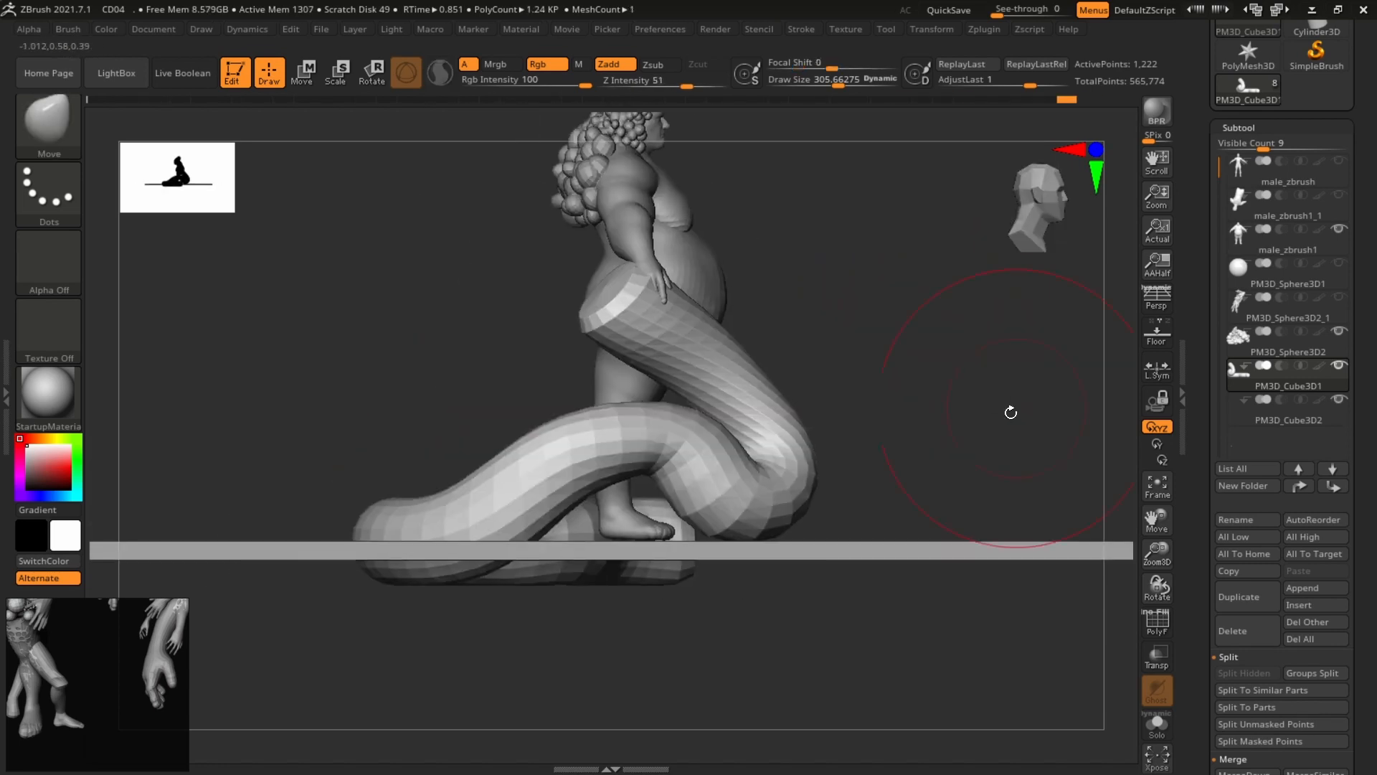
pyautogui.moveTo(427, 561); pyautogui.dragTo(428, 534)
pyautogui.moveTo(1026, 344)
pyautogui.keyDown('shift'); pyautogui.mouseDown()
pyautogui.moveTo(944, 344)
pyautogui.moveTo(940, 402)
pyautogui.mouseUp(); pyautogui.keyUp('shift')
pyautogui.keyDown('shift'); pyautogui.moveTo(796, 506); pyautogui.dragTo(805, 514); pyautogui.keyUp('shift')
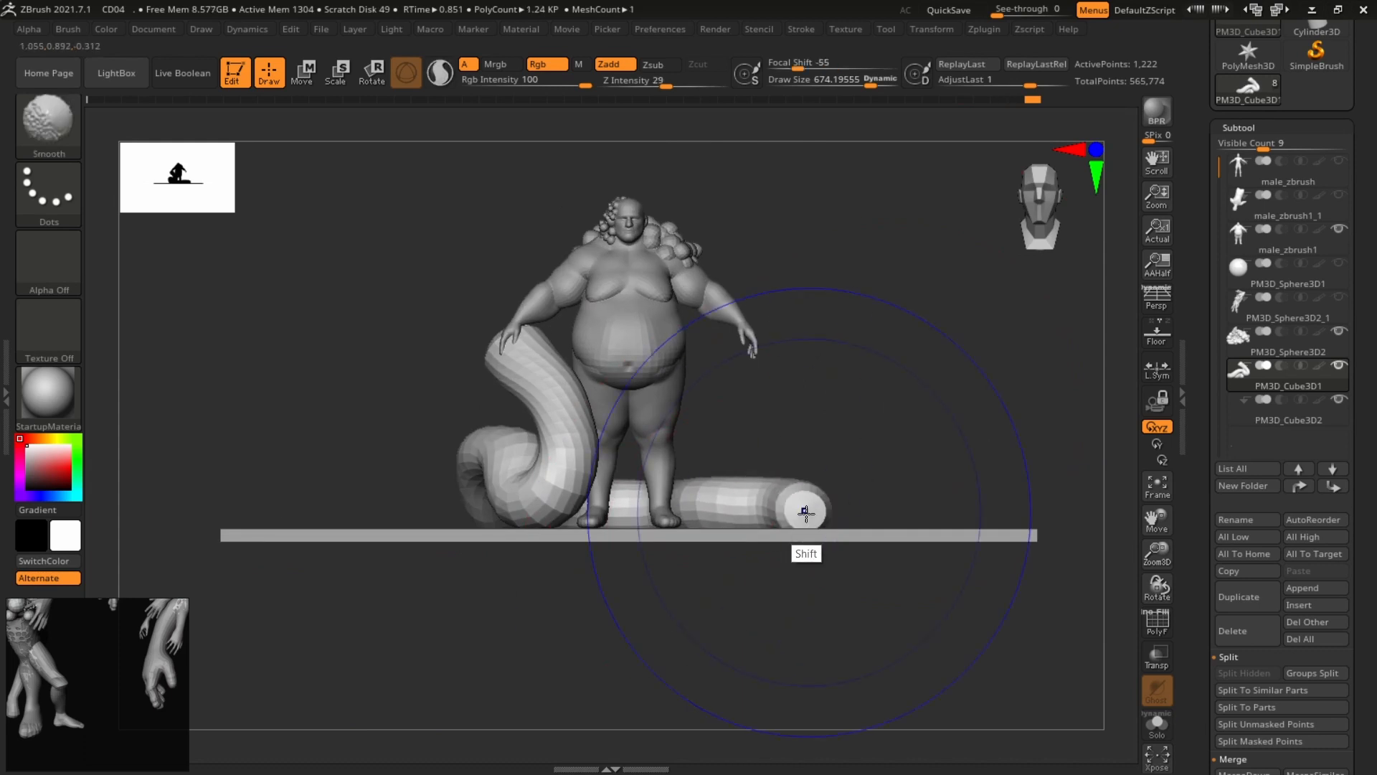
# Rework the tube's floor bends from a raised three-quarter view, enlarging the Move brush to about 432.
pyautogui.moveTo(1004, 344); pyautogui.dragTo(954, 395)
pyautogui.keyDown('shift'); pyautogui.moveTo(809, 317); pyautogui.dragTo(818, 320); pyautogui.keyUp('shift')
pyautogui.moveTo(451, 348); pyautogui.dragTo(545, 303)
pyautogui.keyDown('shift'); pyautogui.moveTo(811, 368); pyautogui.dragTo(767, 341); pyautogui.keyUp('shift')
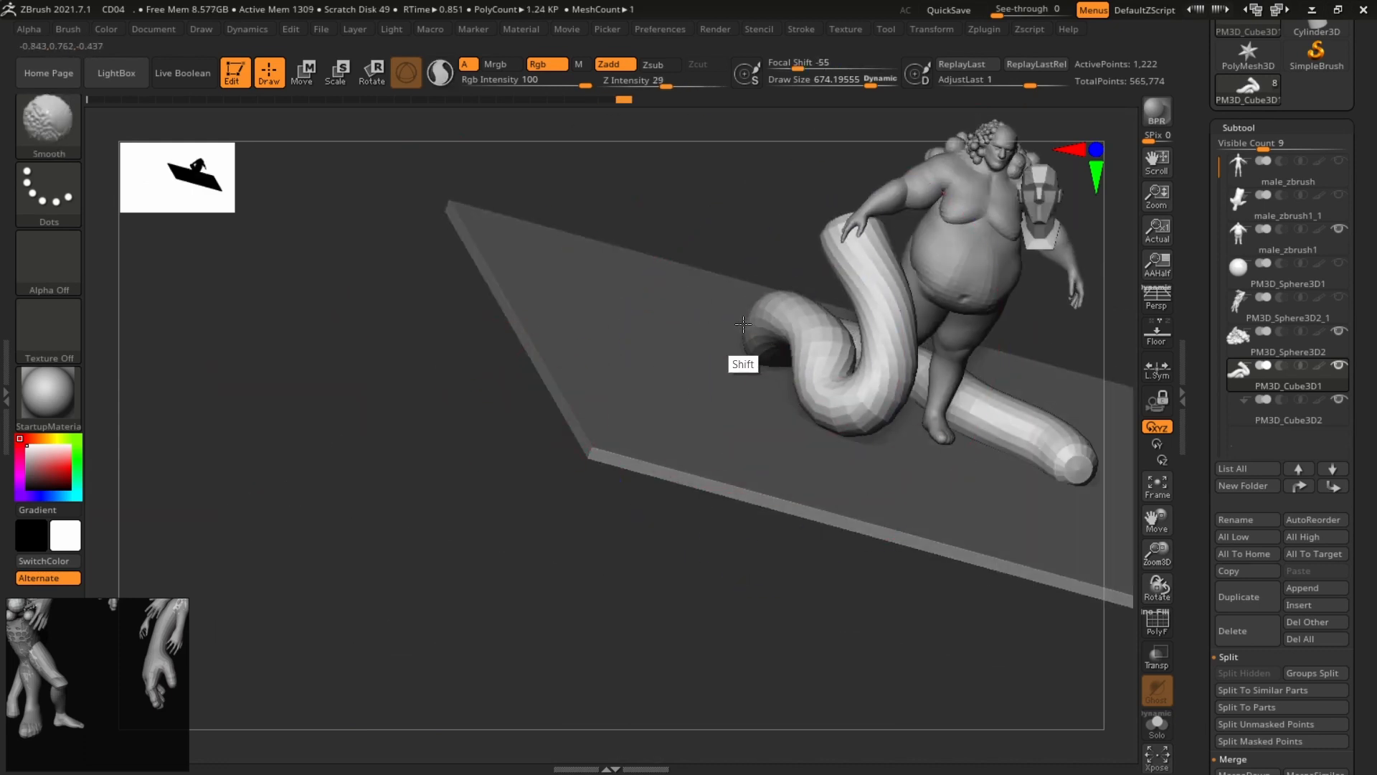
pyautogui.keyDown('alt'); pyautogui.moveTo(666, 290); pyautogui.dragTo(495, 380); pyautogui.keyUp('alt')
pyautogui.moveTo(495, 380); pyautogui.dragTo(603, 362)
pyautogui.press('s')
pyautogui.moveTo(734, 488); pyautogui.dragTo(715, 488)
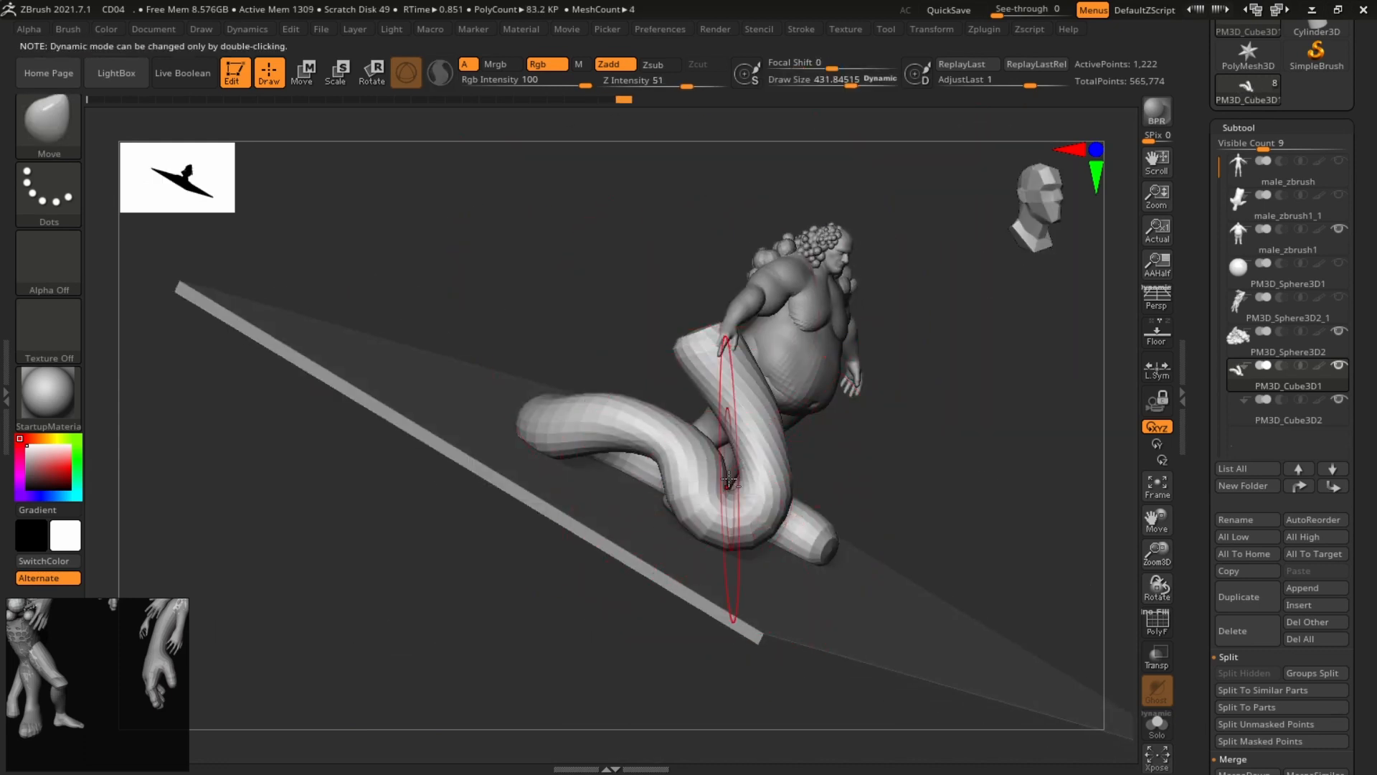
# Refine the tube's folded coil beside the creature's leg with a Move brush of about 274.
pyautogui.keyDown('alt'); pyautogui.moveTo(1000, 352); pyautogui.dragTo(1005, 421); pyautogui.keyUp('alt')
pyautogui.press('s')
pyautogui.moveTo(664, 412); pyautogui.dragTo(649, 412)
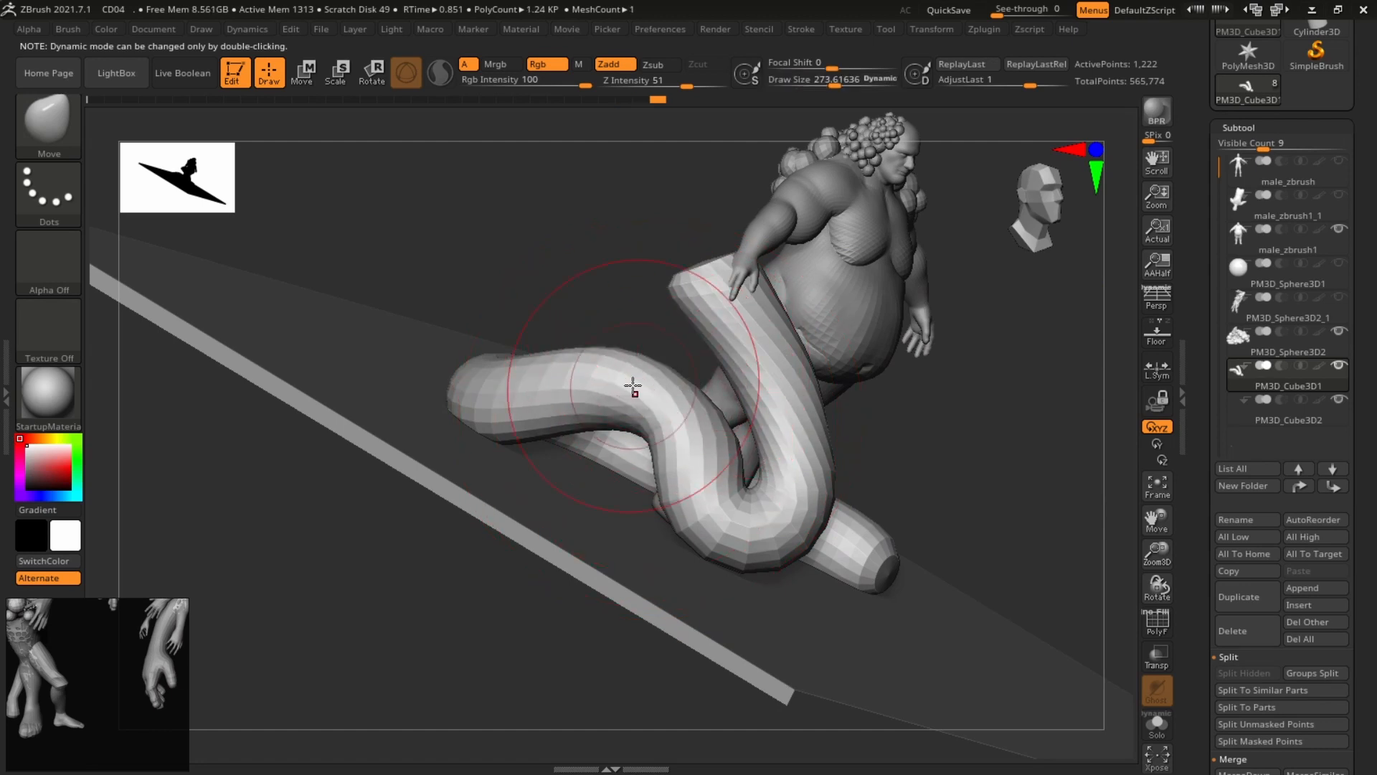
pyautogui.moveTo(983, 439)
pyautogui.mouseDown()
pyautogui.moveTo(986, 464)
pyautogui.moveTo(1030, 424)
pyautogui.moveTo(1051, 473)
pyautogui.mouseUp()
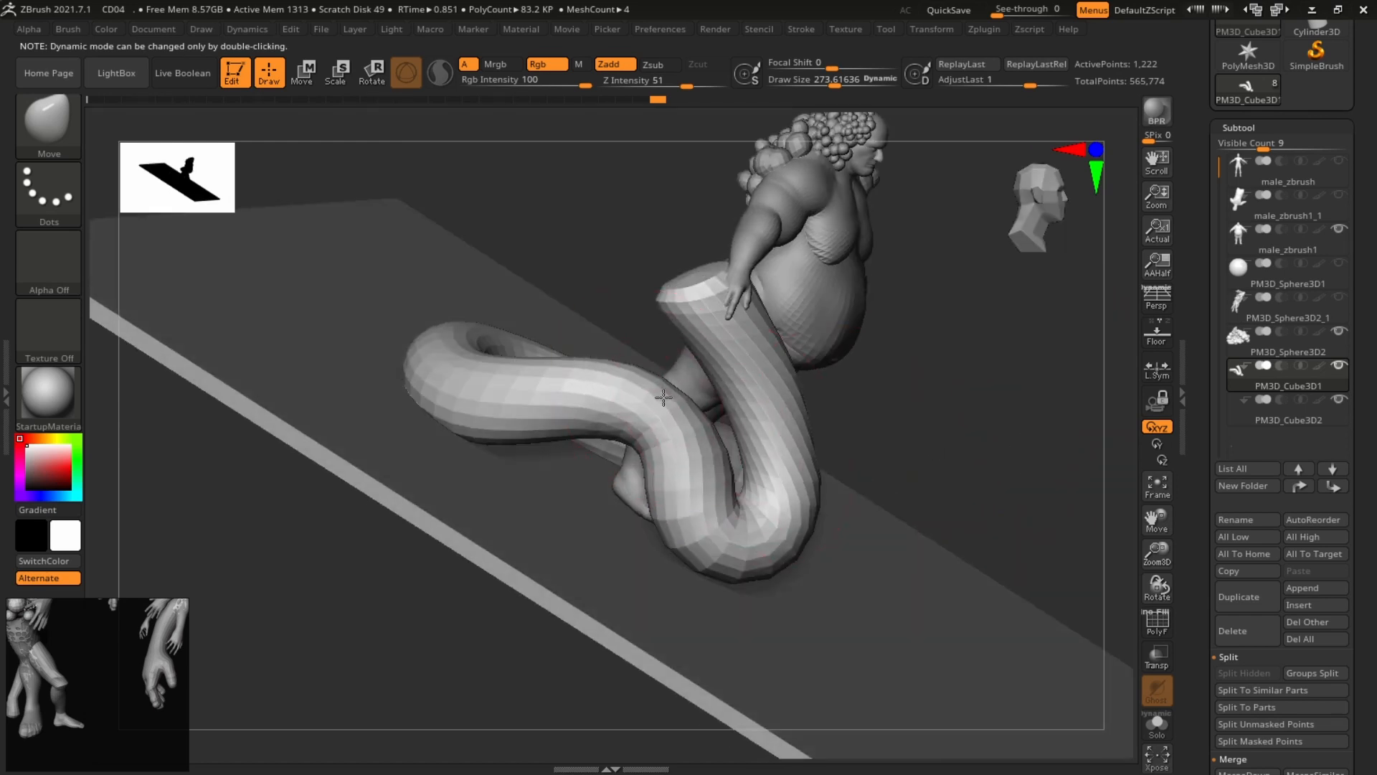
pyautogui.moveTo(964, 312)
pyautogui.mouseDown()
pyautogui.moveTo(945, 347)
pyautogui.moveTo(925, 315)
pyautogui.mouseUp()
pyautogui.moveTo(624, 169); pyautogui.dragTo(575, 295)
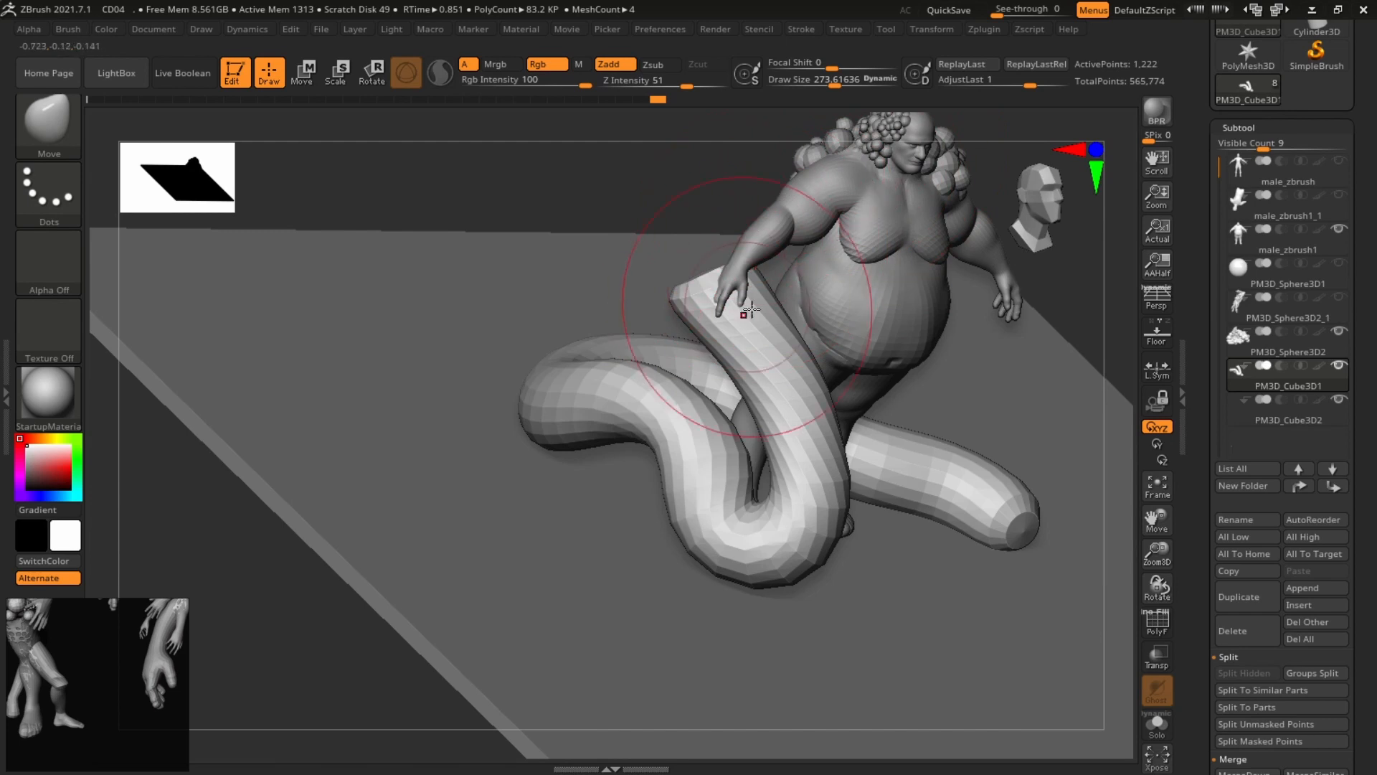
pyautogui.keyDown('alt'); pyautogui.moveTo(1007, 412); pyautogui.dragTo(932, 520); pyautogui.keyUp('alt')
pyautogui.moveTo(1030, 378); pyautogui.dragTo(1008, 344)
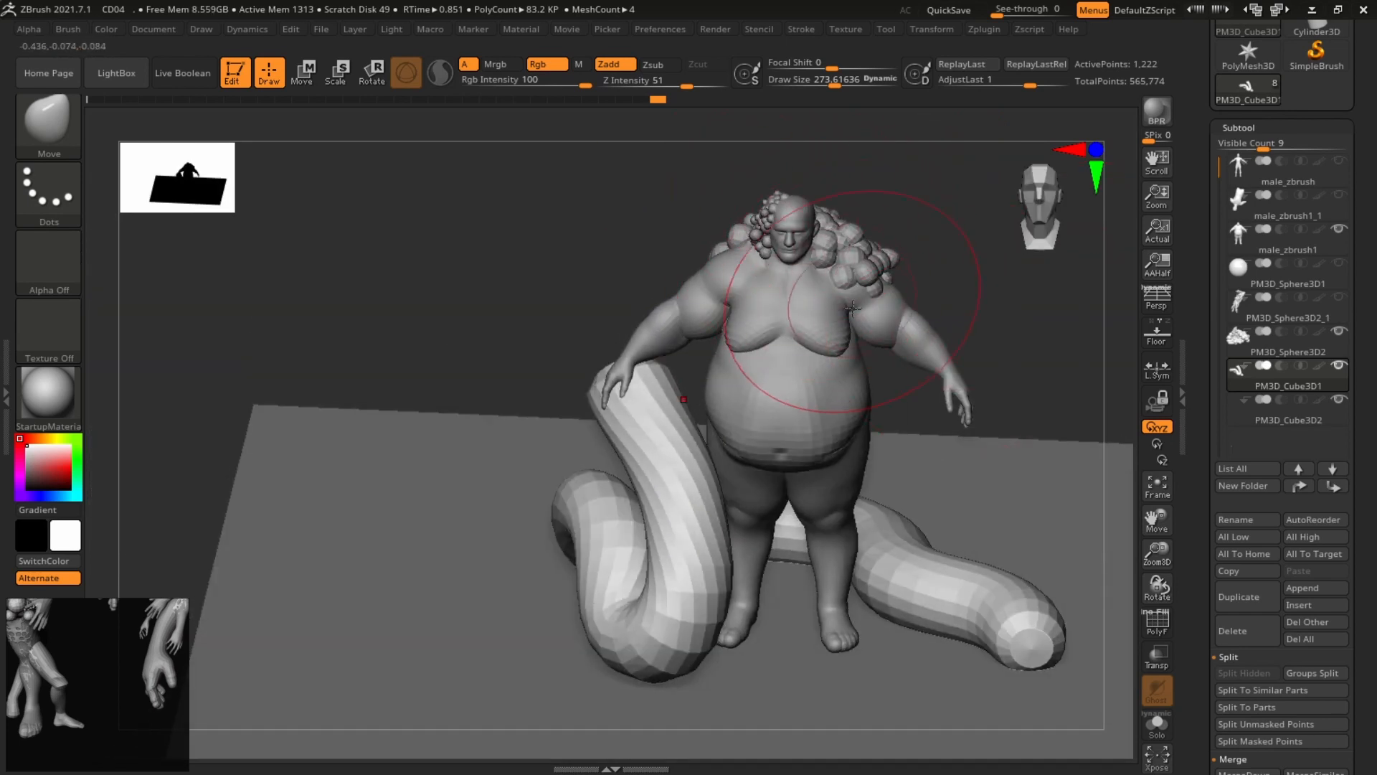
pyautogui.moveTo(992, 309); pyautogui.dragTo(648, 484)
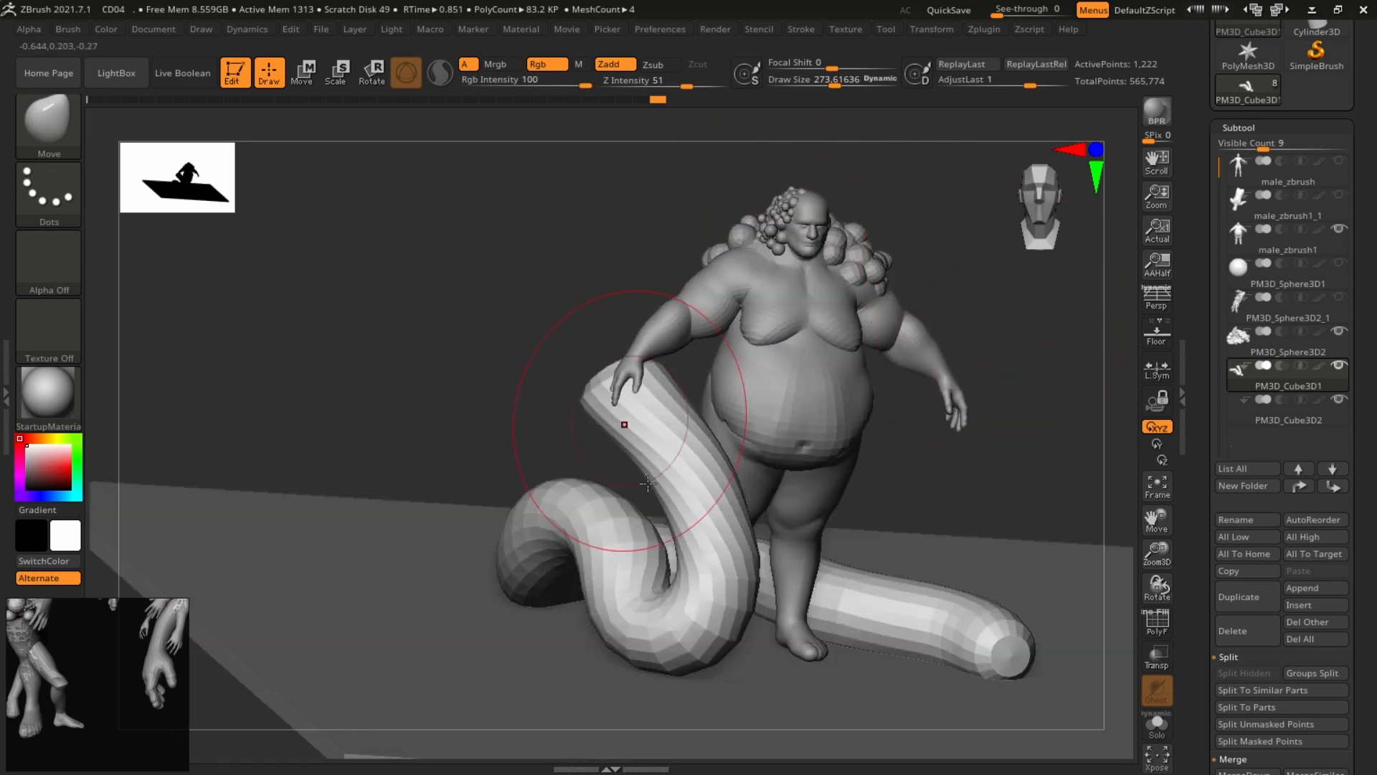
pyautogui.moveTo(1036, 372); pyautogui.dragTo(968, 407)
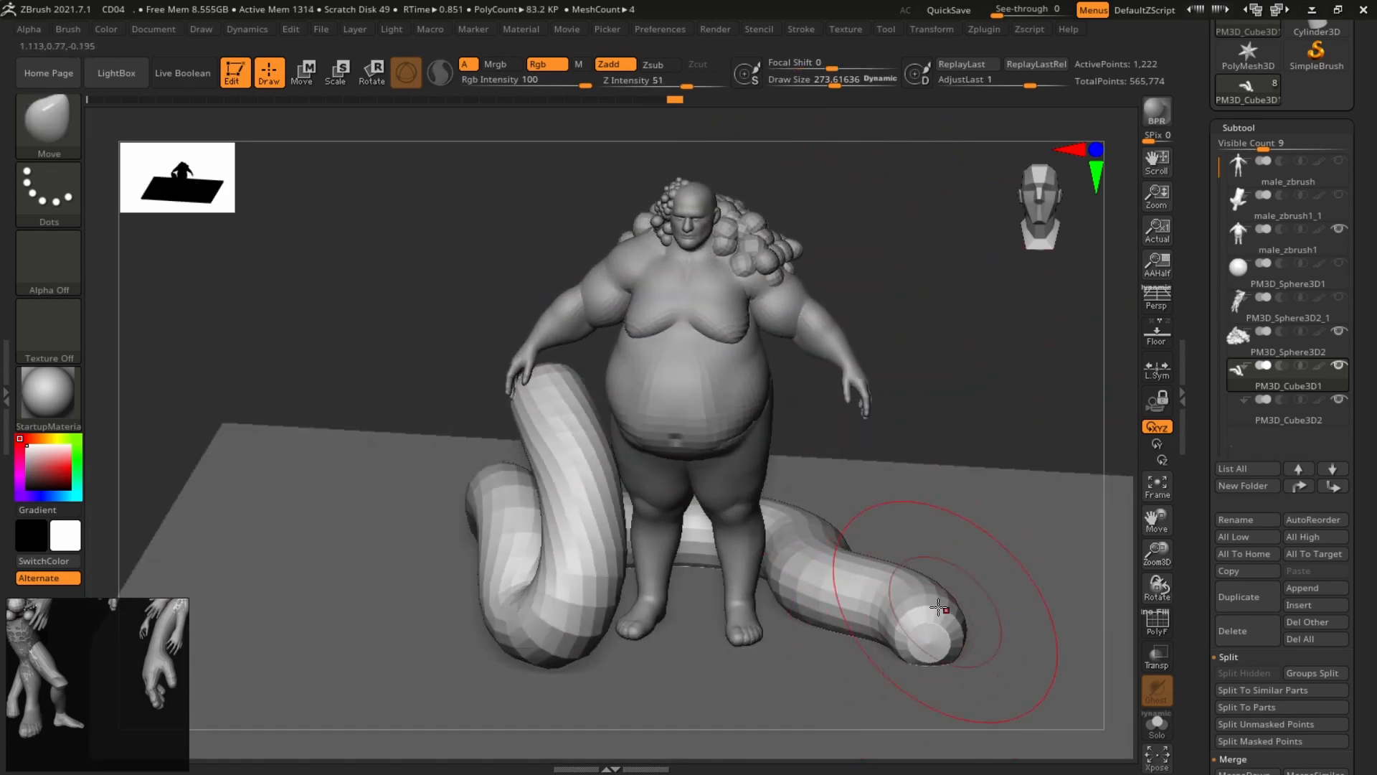
# Bend the tube's straight end run toward the creature's feet from behind with a Move brush of about 314.
pyautogui.moveTo(922, 531)
pyautogui.mouseDown()
pyautogui.moveTo(1004, 344)
pyautogui.moveTo(956, 422)
pyautogui.moveTo(1006, 359)
pyautogui.moveTo(1001, 386)
pyautogui.moveTo(916, 479)
pyautogui.moveTo(823, 463)
pyautogui.moveTo(857, 431)
pyautogui.mouseUp()
pyautogui.press('s')
pyautogui.moveTo(648, 545); pyautogui.dragTo(653, 545)
pyautogui.moveTo(803, 450); pyautogui.dragTo(719, 492)
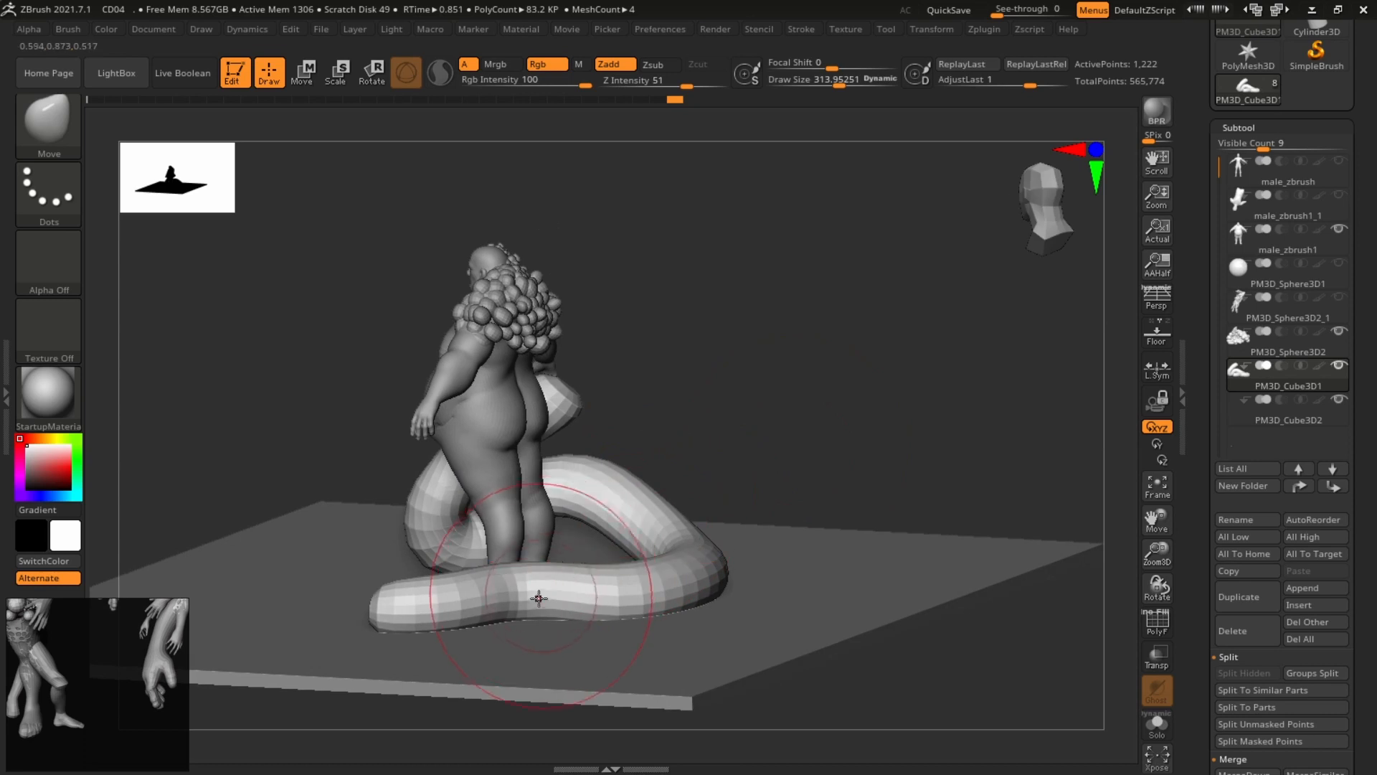
pyautogui.moveTo(538, 596)
pyautogui.mouseDown()
pyautogui.moveTo(538, 556)
pyautogui.moveTo(559, 549)
pyautogui.mouseUp()
pyautogui.moveTo(457, 615)
pyautogui.mouseDown()
pyautogui.moveTo(399, 612)
pyautogui.moveTo(480, 636)
pyautogui.mouseUp()
pyautogui.moveTo(810, 408); pyautogui.dragTo(794, 549)
# Swing the tail's end outward into an S-curve, undo the inward push on the large rear bend, and smooth that bend.
pyautogui.press('s')
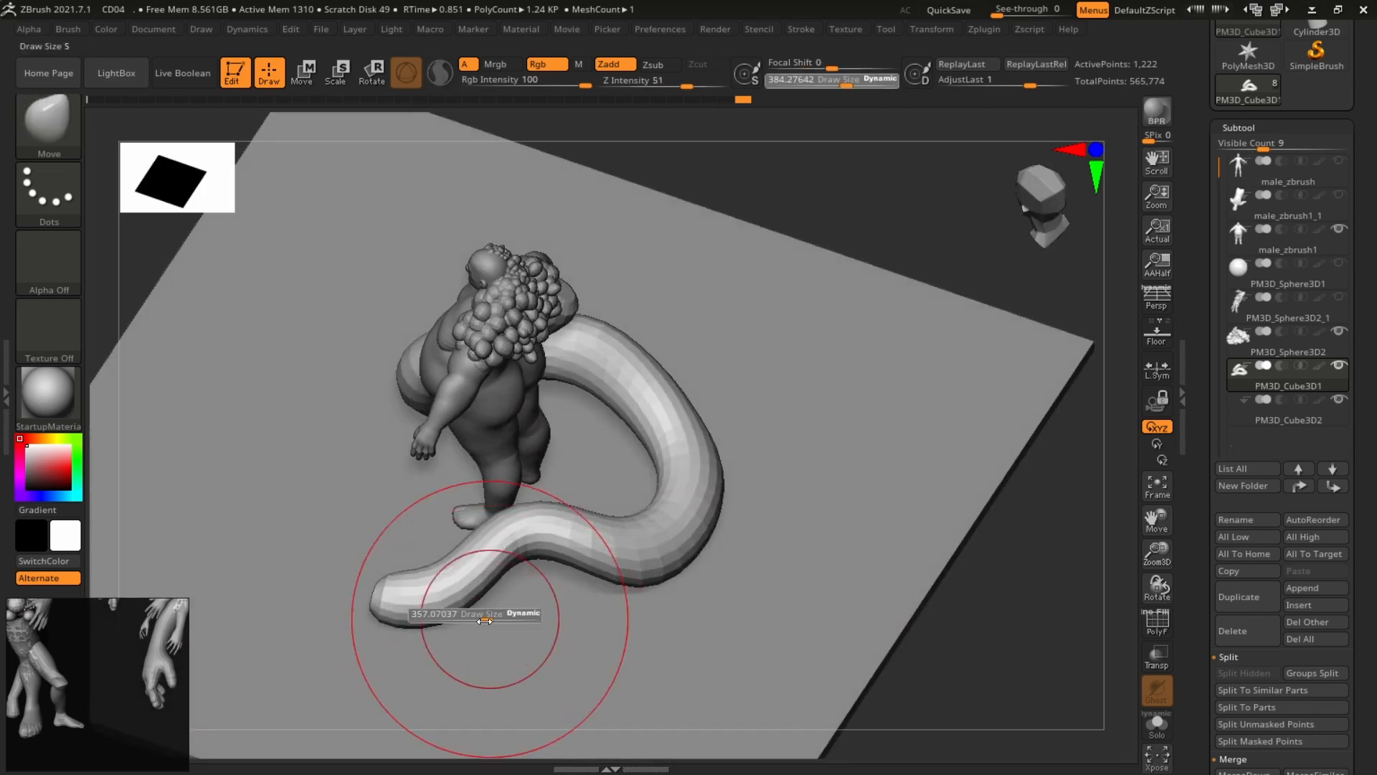
pyautogui.moveTo(492, 615); pyautogui.dragTo(485, 615)
pyautogui.moveTo(573, 533); pyautogui.dragTo(576, 526)
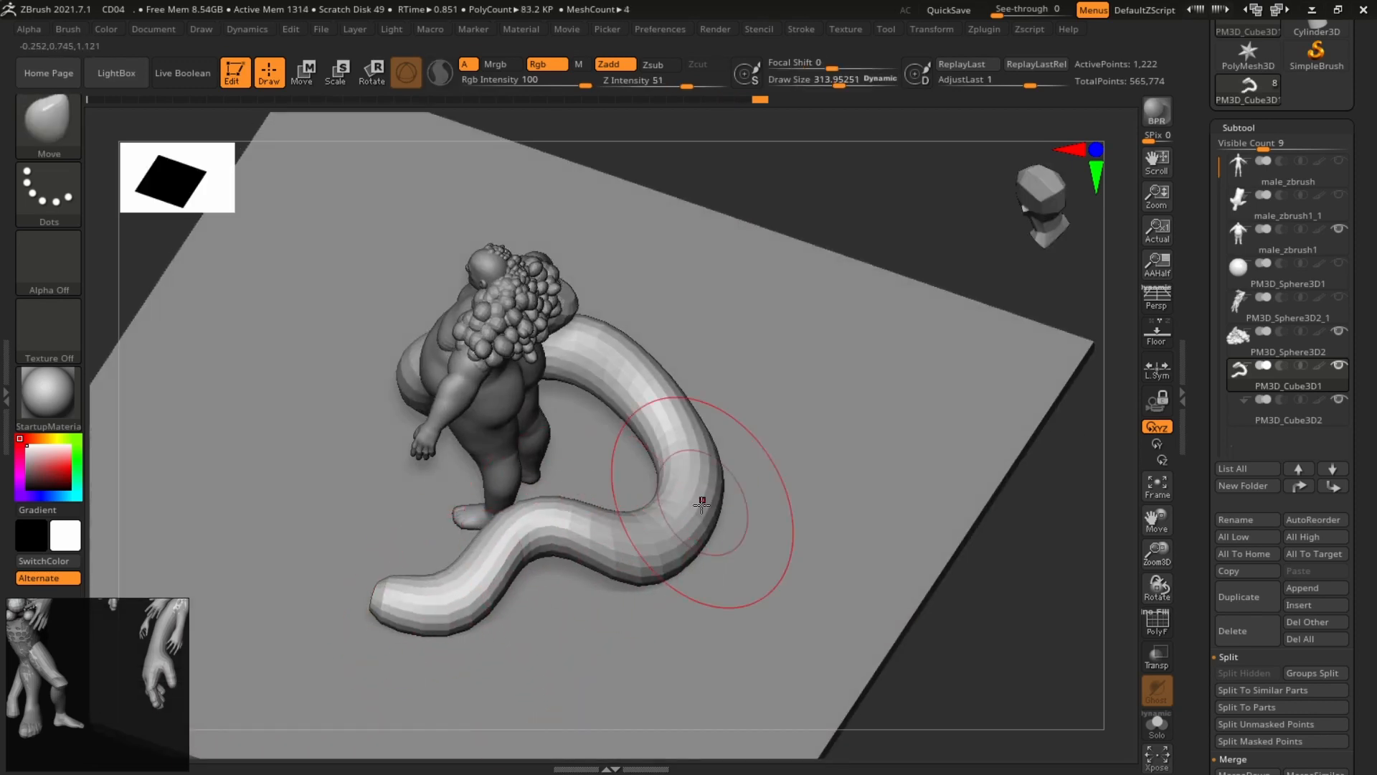
pyautogui.moveTo(690, 428); pyautogui.dragTo(647, 433)
pyautogui.hotkey('ctrl', 'z')
pyautogui.keyDown('shift'); pyautogui.moveTo(622, 370); pyautogui.dragTo(712, 459); pyautogui.keyUp('shift')
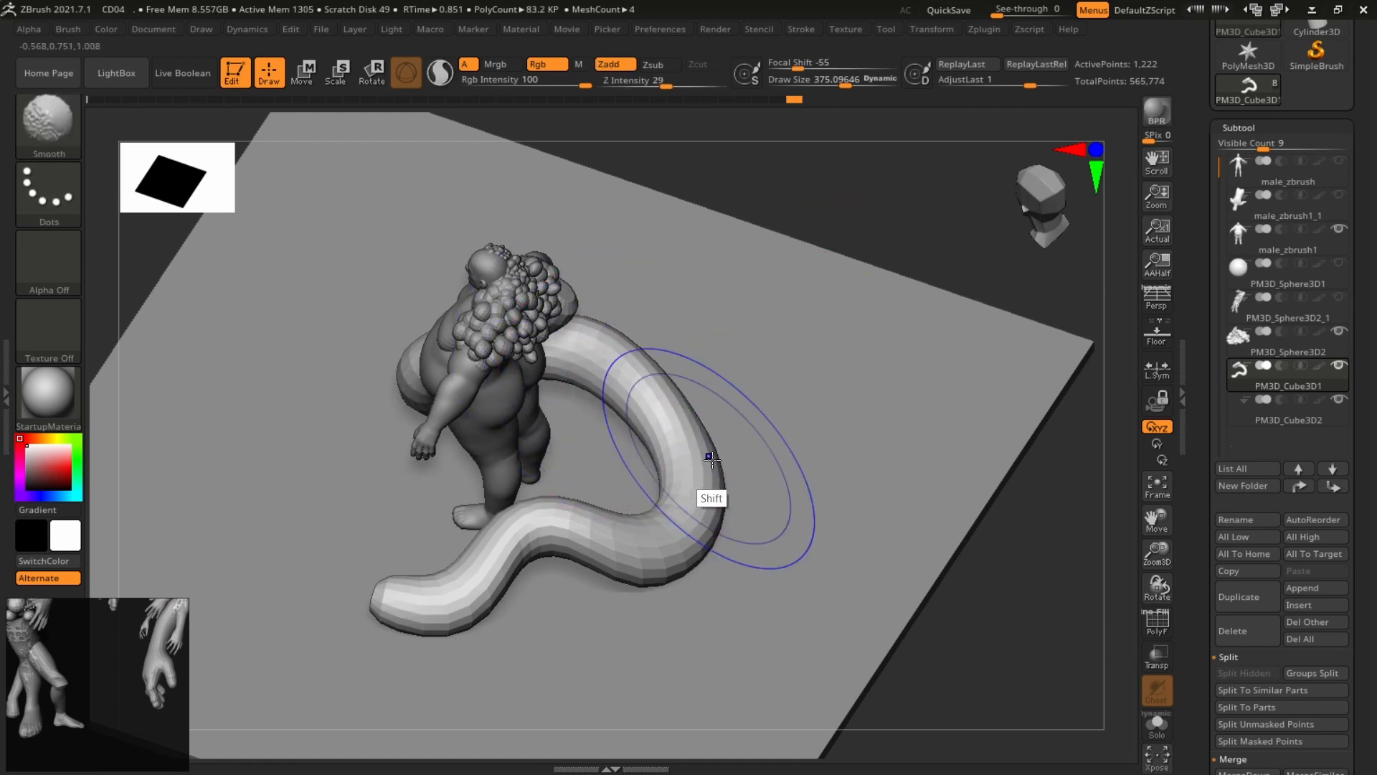
# Lower the tail's raised arch to the floor and curl its tip upward, checking the pose from the front.
pyautogui.moveTo(777, 246); pyautogui.dragTo(808, 444)
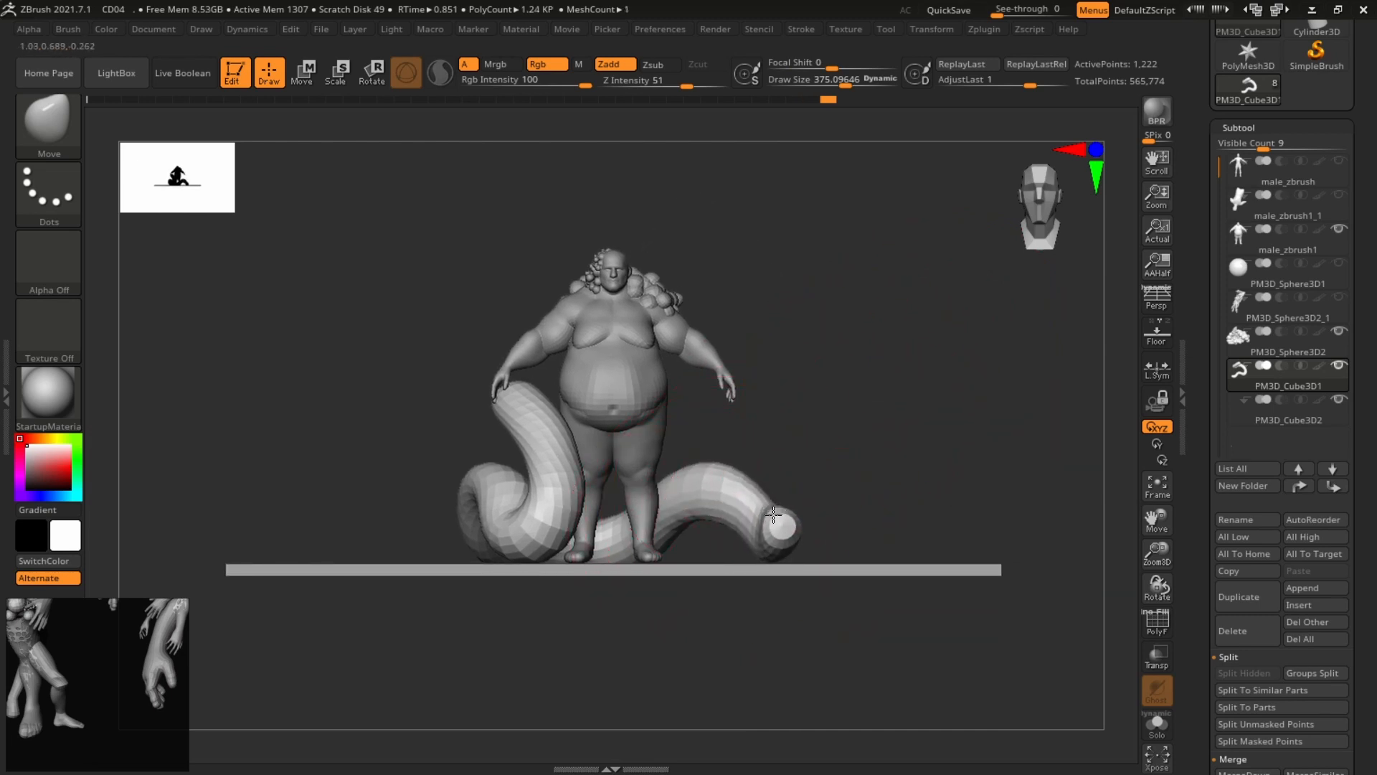
pyautogui.keyDown('alt'); pyautogui.moveTo(875, 429); pyautogui.dragTo(857, 468); pyautogui.keyUp('alt')
pyautogui.keyDown('shift'); pyautogui.moveTo(783, 525); pyautogui.dragTo(777, 542); pyautogui.keyUp('shift')
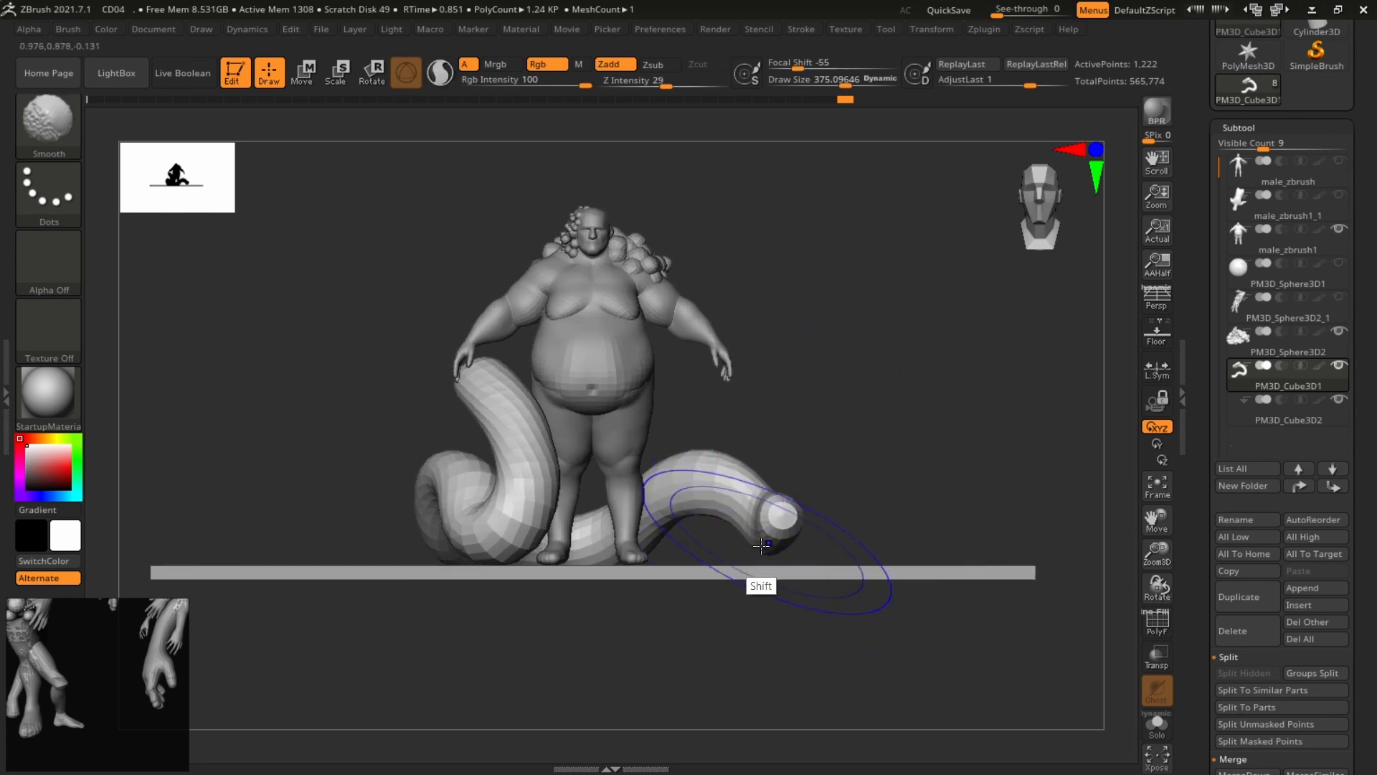
pyautogui.moveTo(875, 430)
pyautogui.mouseDown()
pyautogui.moveTo(892, 507)
pyautogui.moveTo(907, 476)
pyautogui.moveTo(941, 464)
pyautogui.mouseUp()
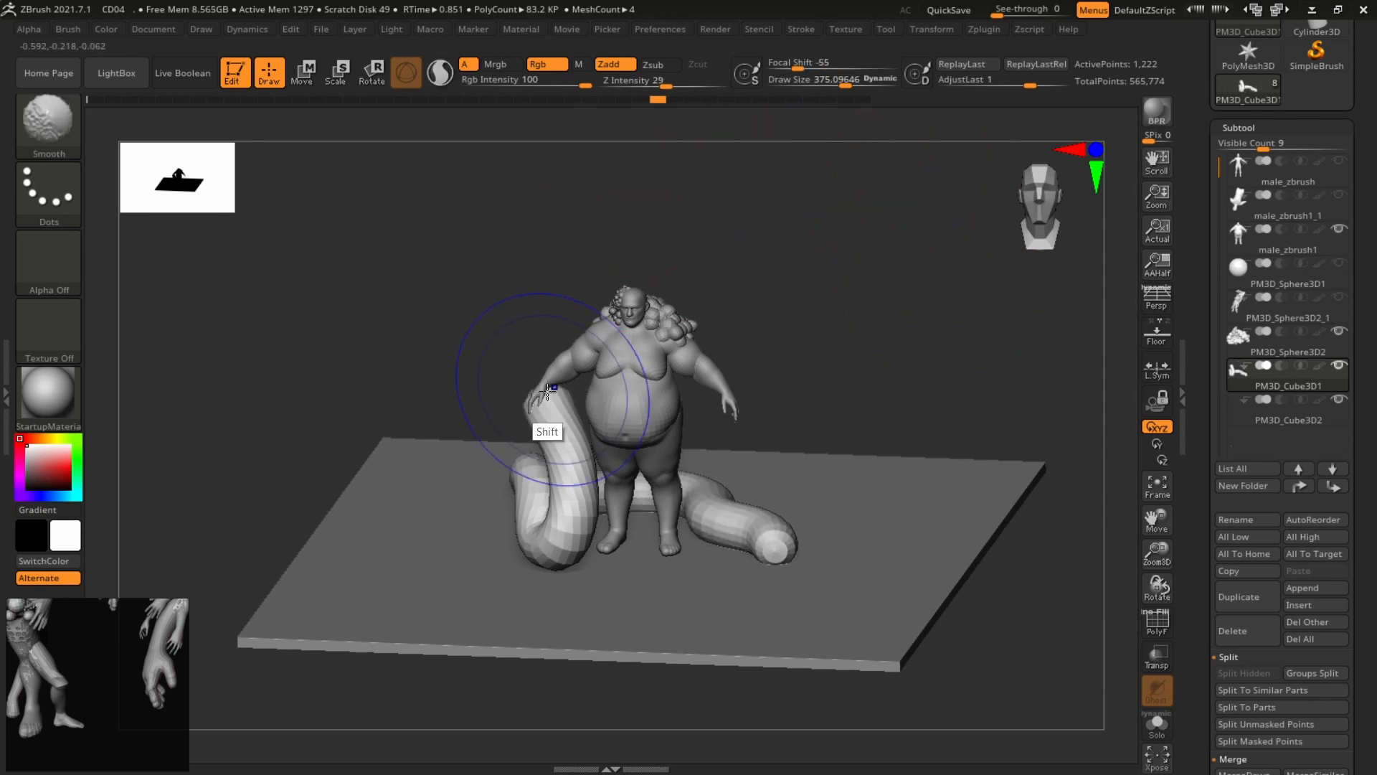
pyautogui.keyDown('shift'); pyautogui.moveTo(547, 392); pyautogui.dragTo(544, 385); pyautogui.keyUp('shift')
pyautogui.keyDown('shift'); pyautogui.moveTo(891, 295); pyautogui.dragTo(895, 308); pyautogui.keyUp('shift')
pyautogui.press('s')
pyautogui.moveTo(765, 531); pyautogui.dragTo(773, 531)
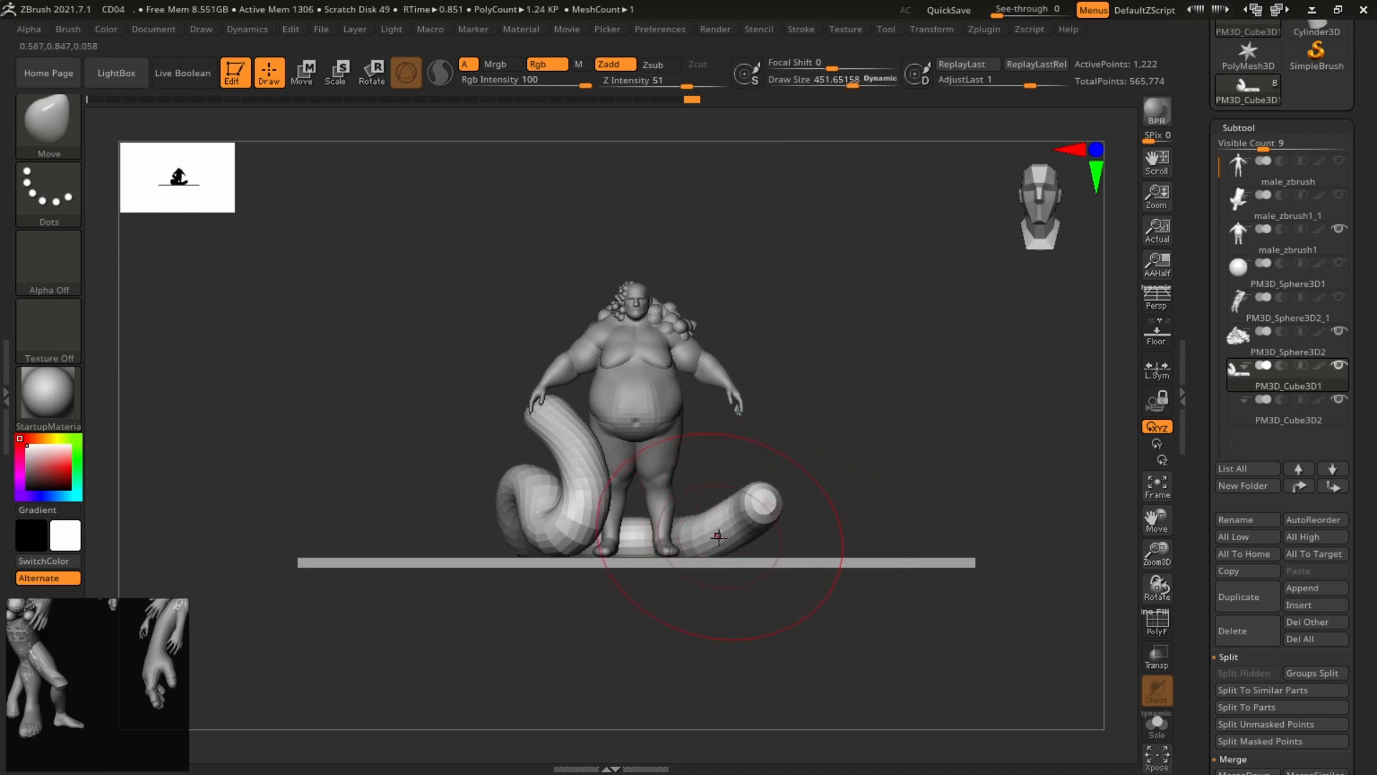
# Adjust the sideways curve of the tail's rear bend and end section from above with the Move brush.
pyautogui.moveTo(841, 478); pyautogui.dragTo(824, 591)
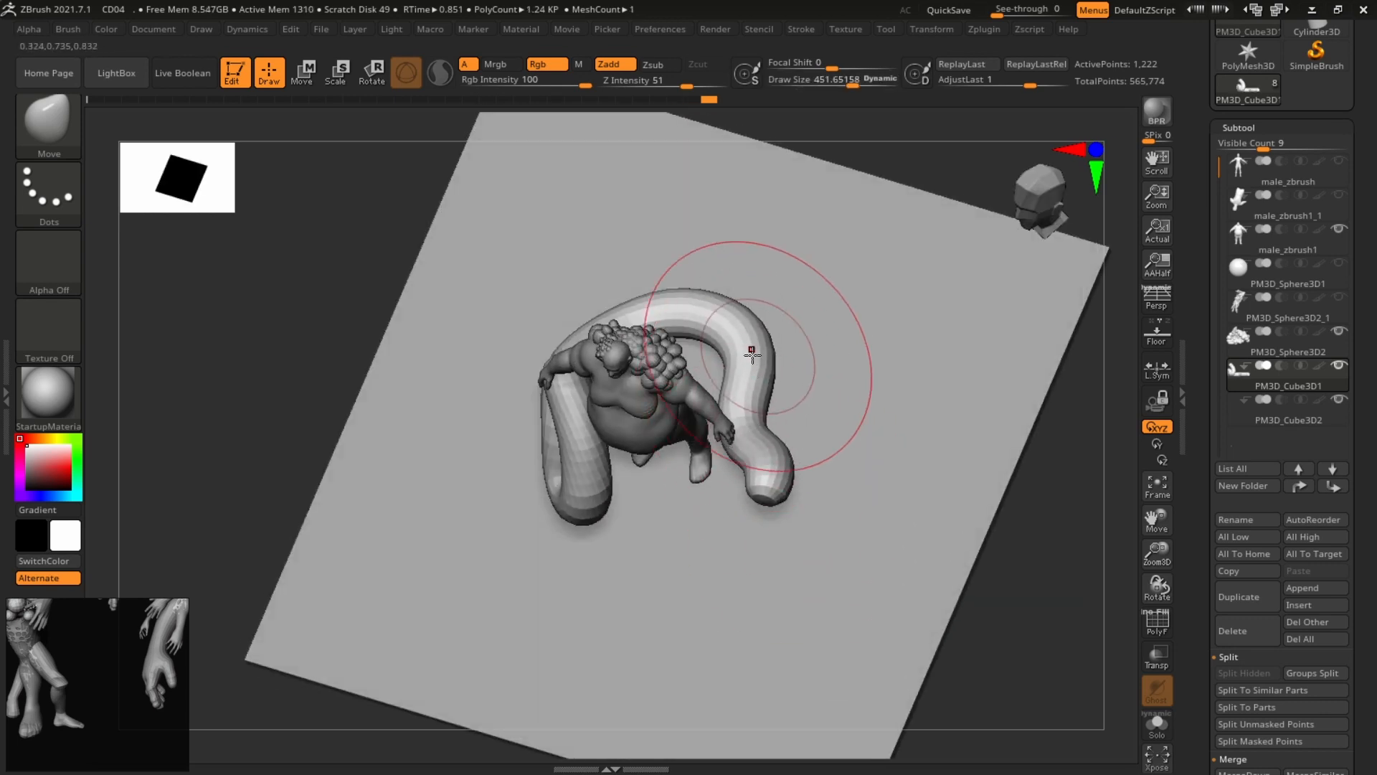
pyautogui.moveTo(759, 347); pyautogui.dragTo(775, 347)
pyautogui.moveTo(774, 419)
pyautogui.mouseDown()
pyautogui.moveTo(768, 392)
pyautogui.moveTo(748, 396)
pyautogui.mouseUp()
pyautogui.press('s')
pyautogui.moveTo(748, 436); pyautogui.dragTo(773, 463)
# Refine the tail's upturned tip between front and top views with a Move brush of about 412.
pyautogui.keyDown('shift'); pyautogui.moveTo(990, 566); pyautogui.dragTo(1013, 491); pyautogui.keyUp('shift')
pyautogui.moveTo(793, 426); pyautogui.dragTo(790, 408)
pyautogui.moveTo(922, 431); pyautogui.dragTo(897, 541)
pyautogui.moveTo(814, 362); pyautogui.dragTo(821, 366)
pyautogui.keyDown('shift'); pyautogui.moveTo(998, 567); pyautogui.dragTo(954, 505); pyautogui.keyUp('shift')
pyautogui.press('s')
pyautogui.moveTo(898, 512); pyautogui.dragTo(921, 499)
pyautogui.moveTo(821, 627); pyautogui.dragTo(825, 602)
pyautogui.moveTo(979, 359)
pyautogui.mouseDown()
pyautogui.moveTo(962, 431)
pyautogui.moveTo(956, 365)
pyautogui.moveTo(1042, 330)
pyautogui.mouseUp()
# Turn perspective on and show the many-armed limb subtool PM3D_Sphere3D2_1.
pyautogui.press('p')
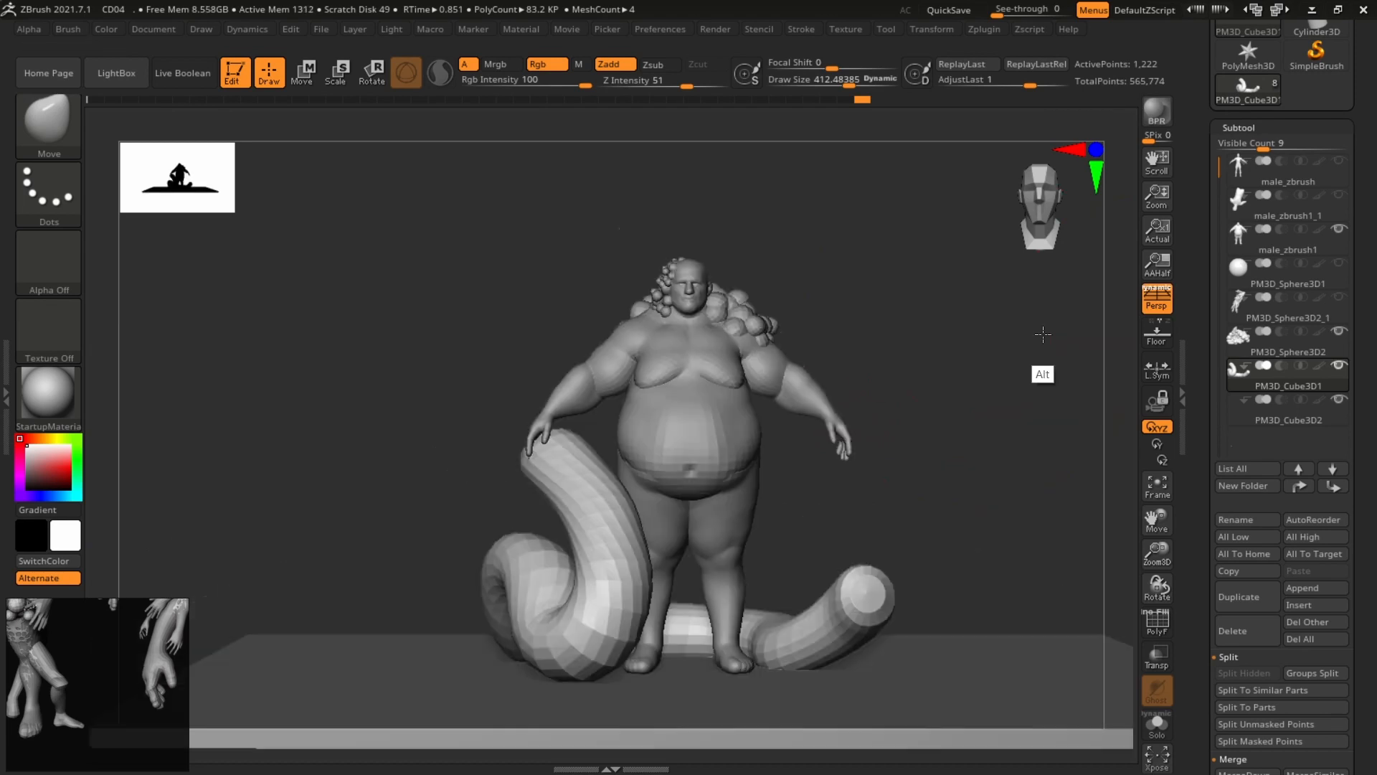
pyautogui.click(1337, 297)
pyautogui.moveTo(959, 325)
pyautogui.keyDown('alt'); pyautogui.mouseDown()
pyautogui.moveTo(940, 304)
pyautogui.moveTo(1094, 375)
pyautogui.moveTo(944, 363)
pyautogui.moveTo(1030, 338)
pyautogui.moveTo(996, 371)
pyautogui.moveTo(870, 405)
pyautogui.mouseUp(); pyautogui.keyUp('alt')
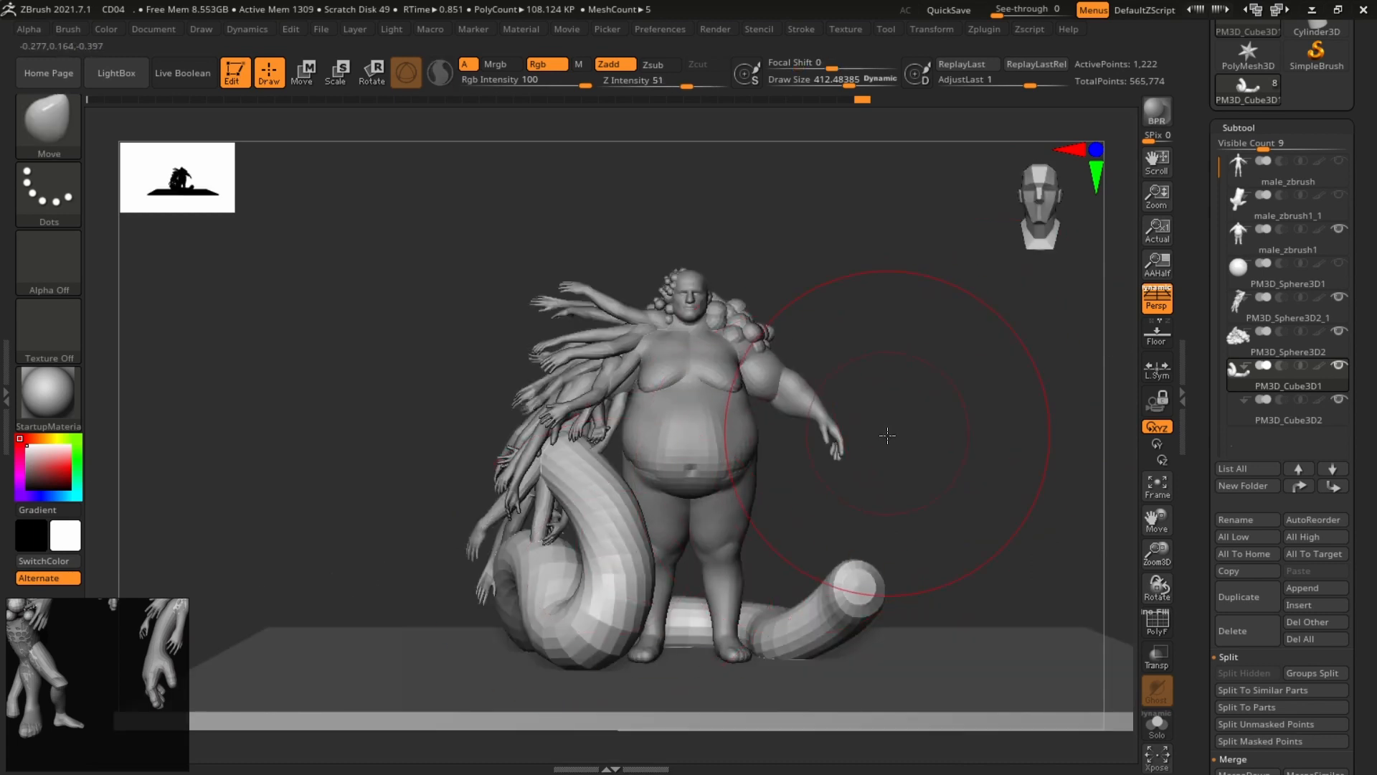
# Rotate and shift the whole tube with the transform gizmo so its upper end sits beneath the many-armed limb.
pyautogui.press('w')
pyautogui.keyDown('alt'); pyautogui.moveTo(579, 337); pyautogui.dragTo(568, 345); pyautogui.keyUp('alt')
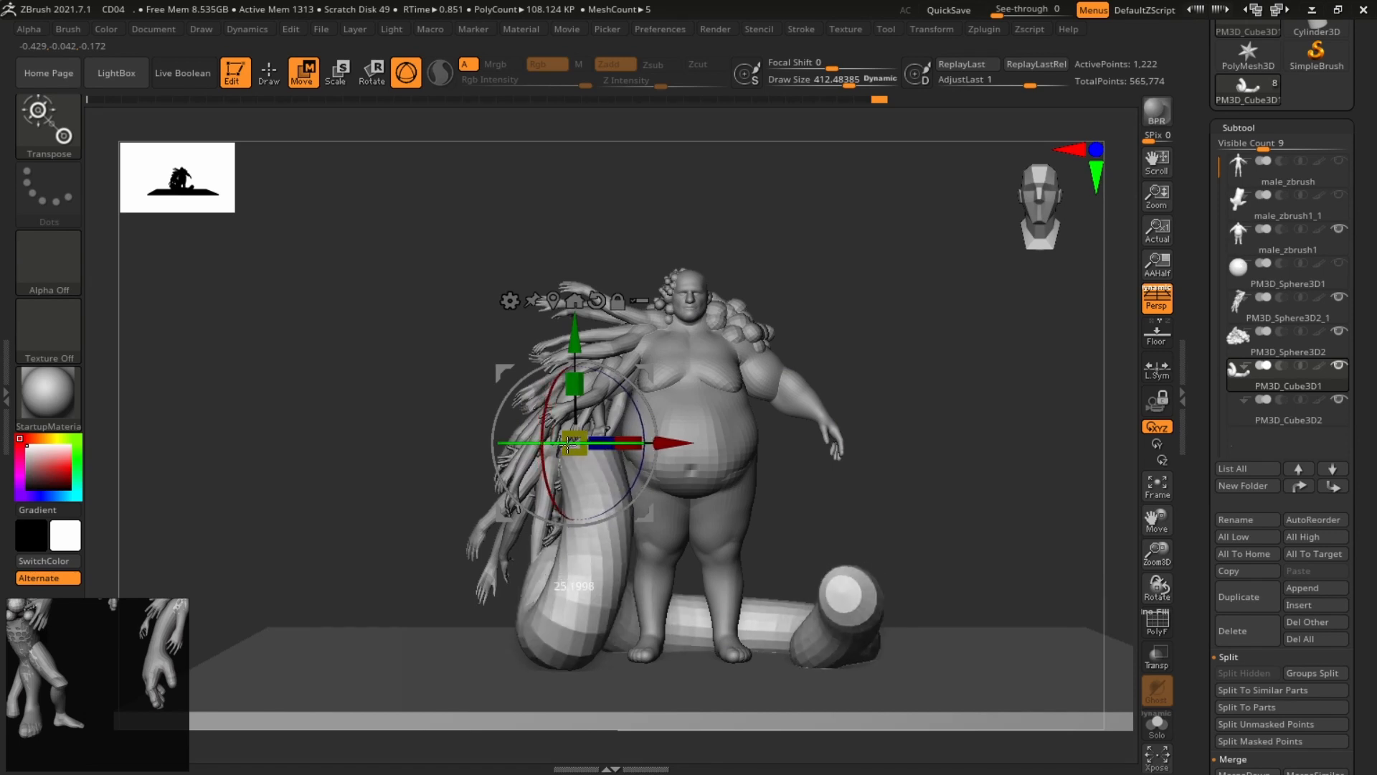
pyautogui.moveTo(569, 443); pyautogui.dragTo(633, 456)
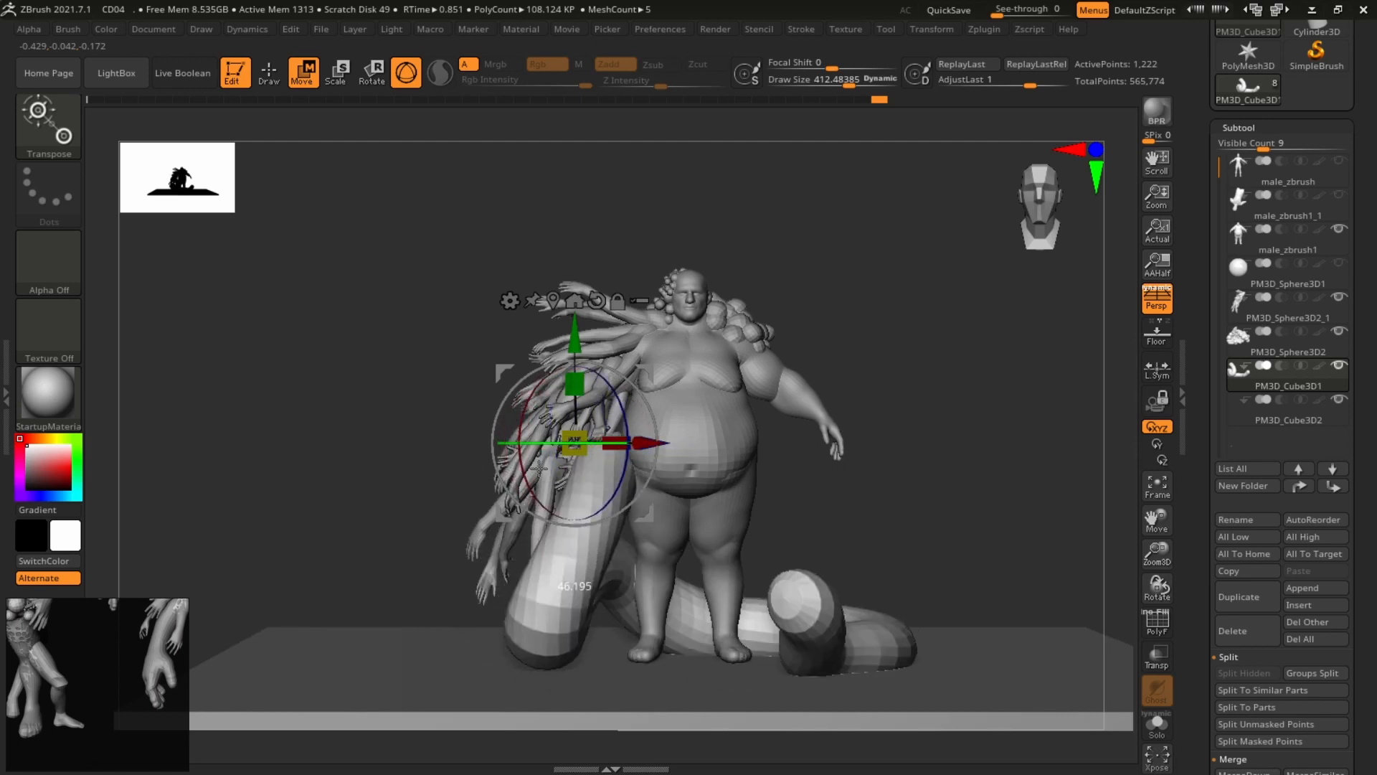
pyautogui.moveTo(549, 344); pyautogui.dragTo(549, 319)
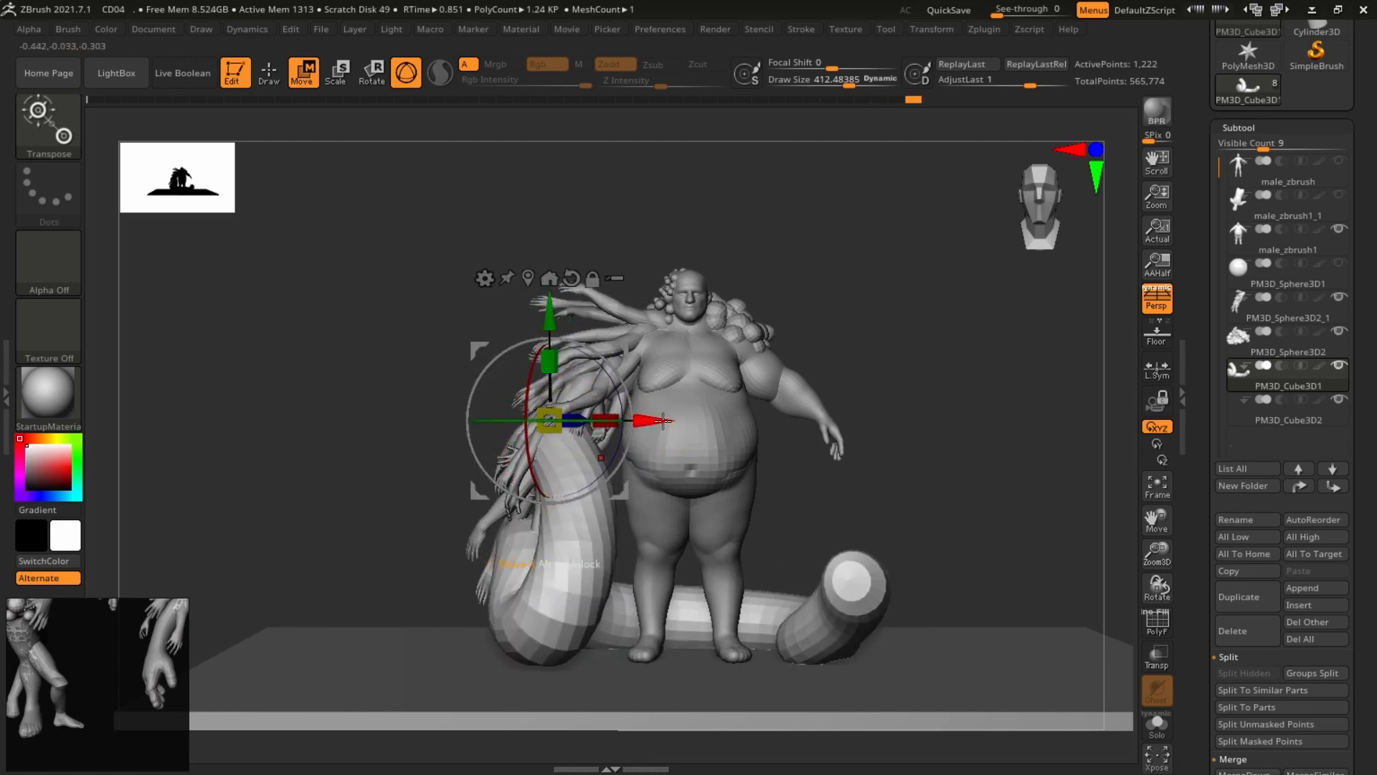
pyautogui.press('q')
# Select the many-armed limb PM3D_Sphere3D2_1 and nudge its lower arms over the tube with a Move brush of about 114.
pyautogui.moveTo(971, 470); pyautogui.dragTo(485, 511)
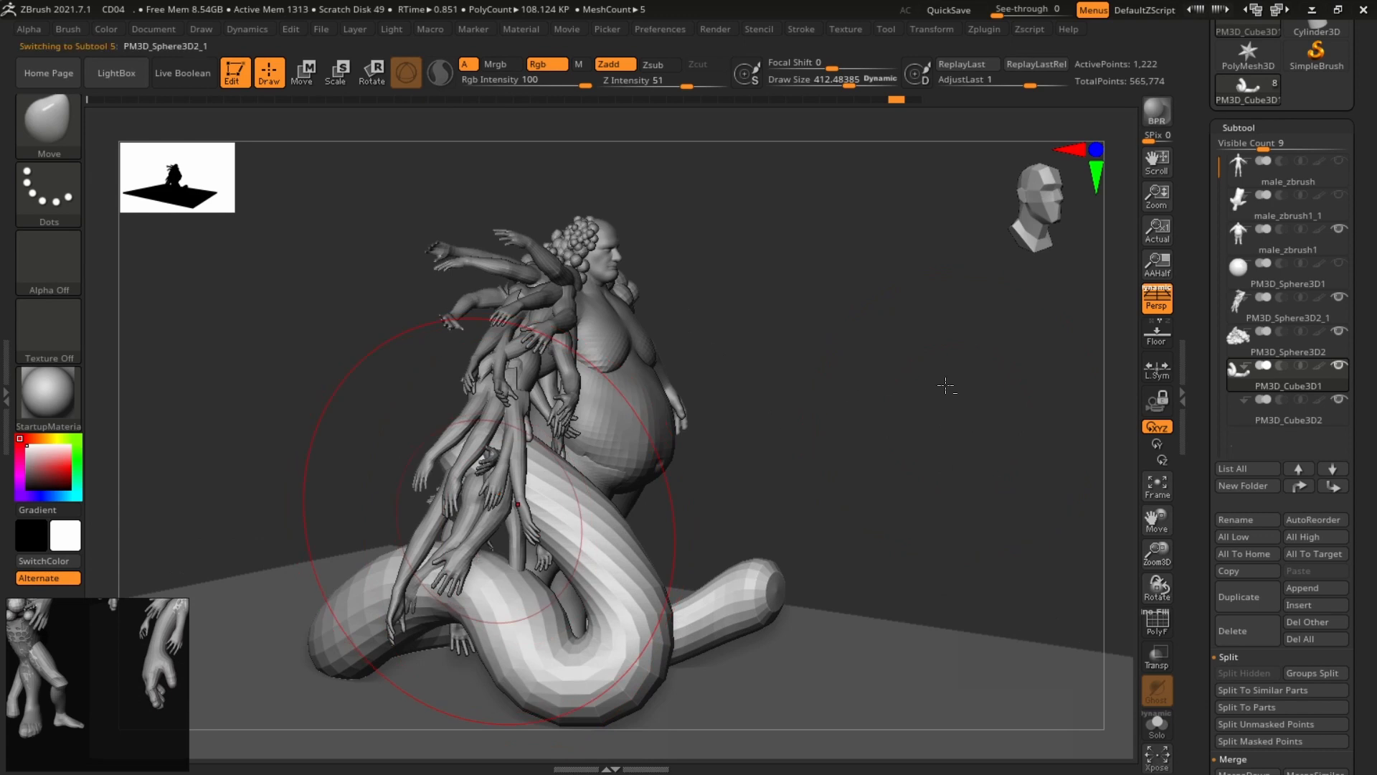
pyautogui.moveTo(946, 386)
pyautogui.mouseDown()
pyautogui.moveTo(910, 390)
pyautogui.moveTo(874, 441)
pyautogui.moveTo(885, 412)
pyautogui.moveTo(1061, 402)
pyautogui.moveTo(870, 362)
pyautogui.moveTo(923, 378)
pyautogui.moveTo(872, 377)
pyautogui.moveTo(932, 378)
pyautogui.moveTo(515, 418)
pyautogui.mouseUp()
pyautogui.moveTo(944, 380); pyautogui.dragTo(891, 409)
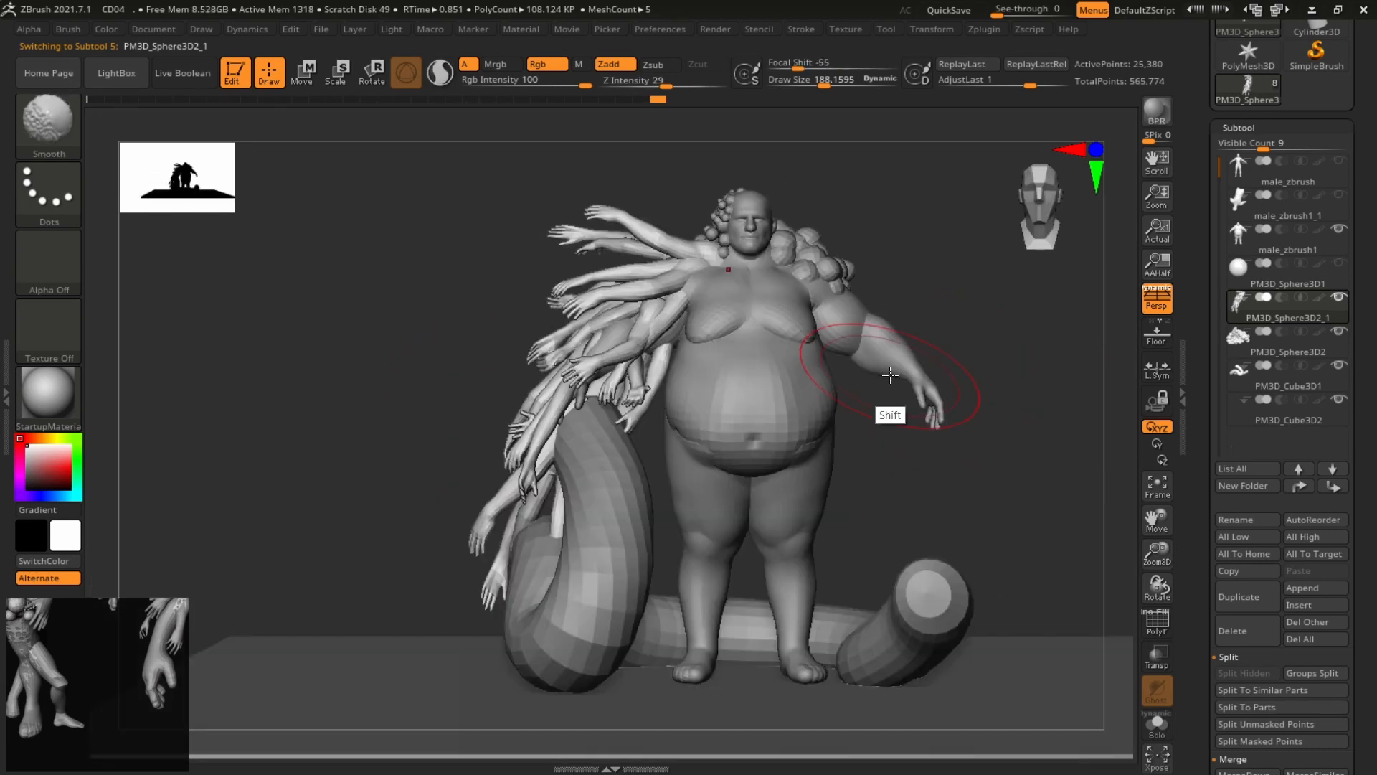
pyautogui.moveTo(1008, 360)
pyautogui.mouseDown()
pyautogui.moveTo(883, 347)
pyautogui.moveTo(954, 381)
pyautogui.mouseUp()
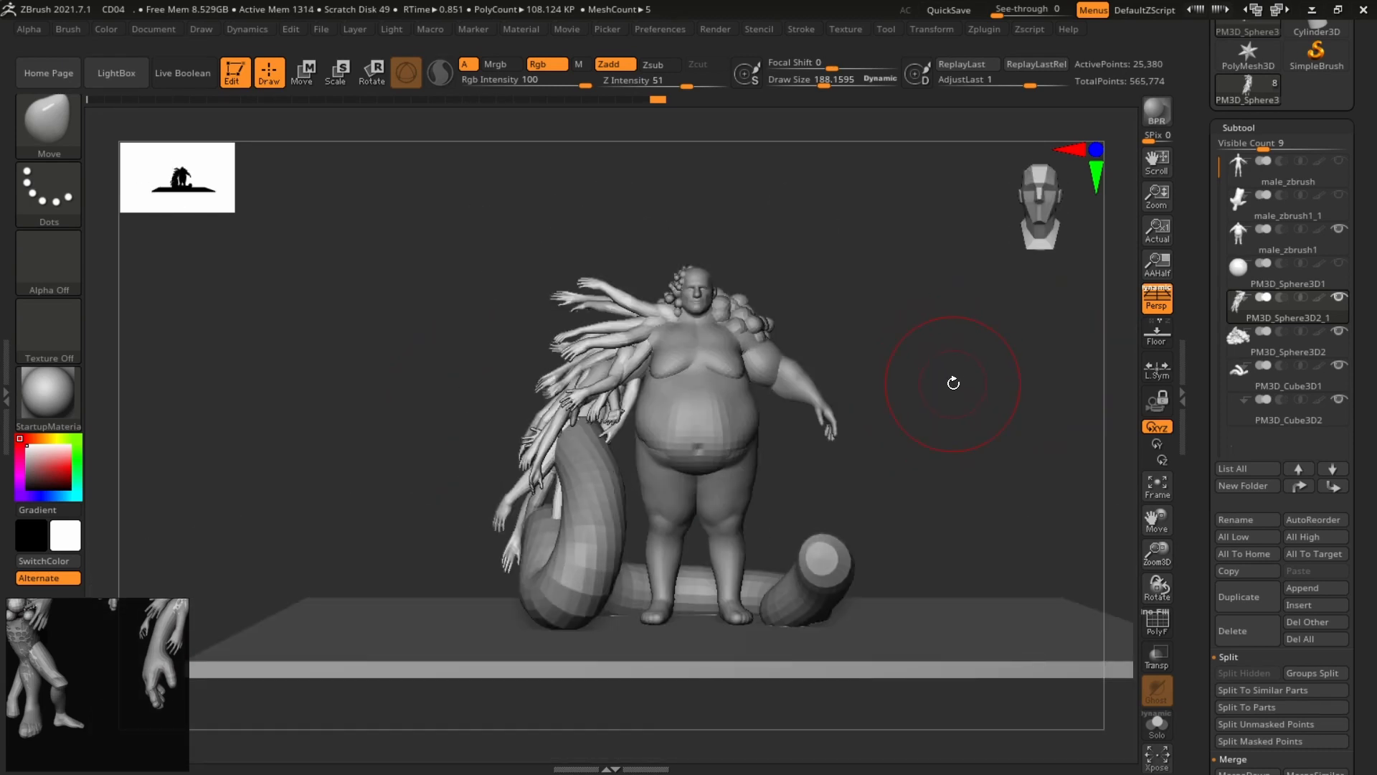
pyautogui.moveTo(945, 465)
pyautogui.mouseDown()
pyautogui.moveTo(940, 418)
pyautogui.moveTo(1026, 437)
pyautogui.mouseUp()
pyautogui.press('s')
pyautogui.moveTo(858, 455); pyautogui.dragTo(844, 453)
pyautogui.moveTo(525, 502); pyautogui.dragTo(531, 506)
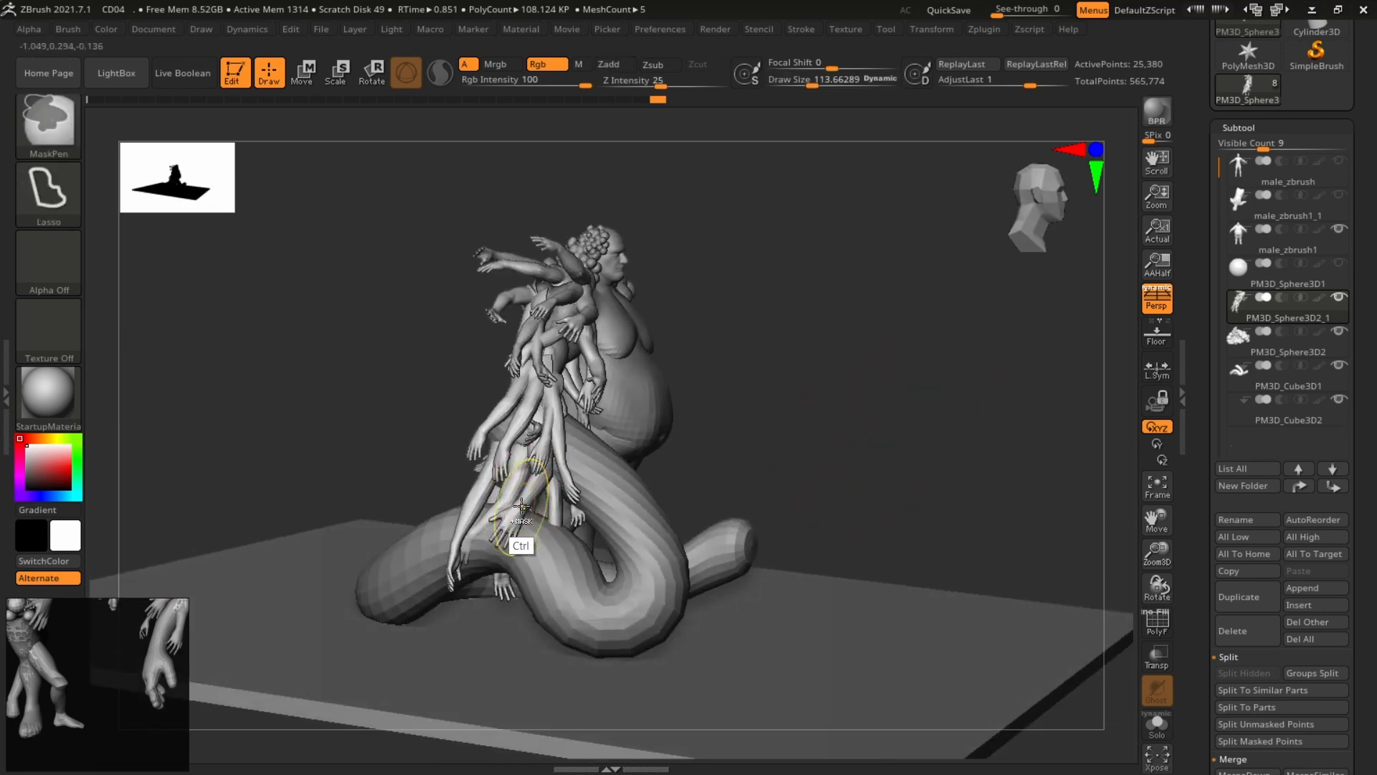
# Try to isolate one lower arm of the limb, and turn on the polyframe display to reveal its polygroups.
pyautogui.keyDown('ctrl'); pyautogui.keyDown('shift'); pyautogui.click(521, 506); pyautogui.keyUp('shift'); pyautogui.keyUp('ctrl')
pyautogui.keyDown('ctrl'); pyautogui.keyDown('shift'); pyautogui.click(779, 370); pyautogui.keyUp('shift'); pyautogui.keyUp('ctrl')
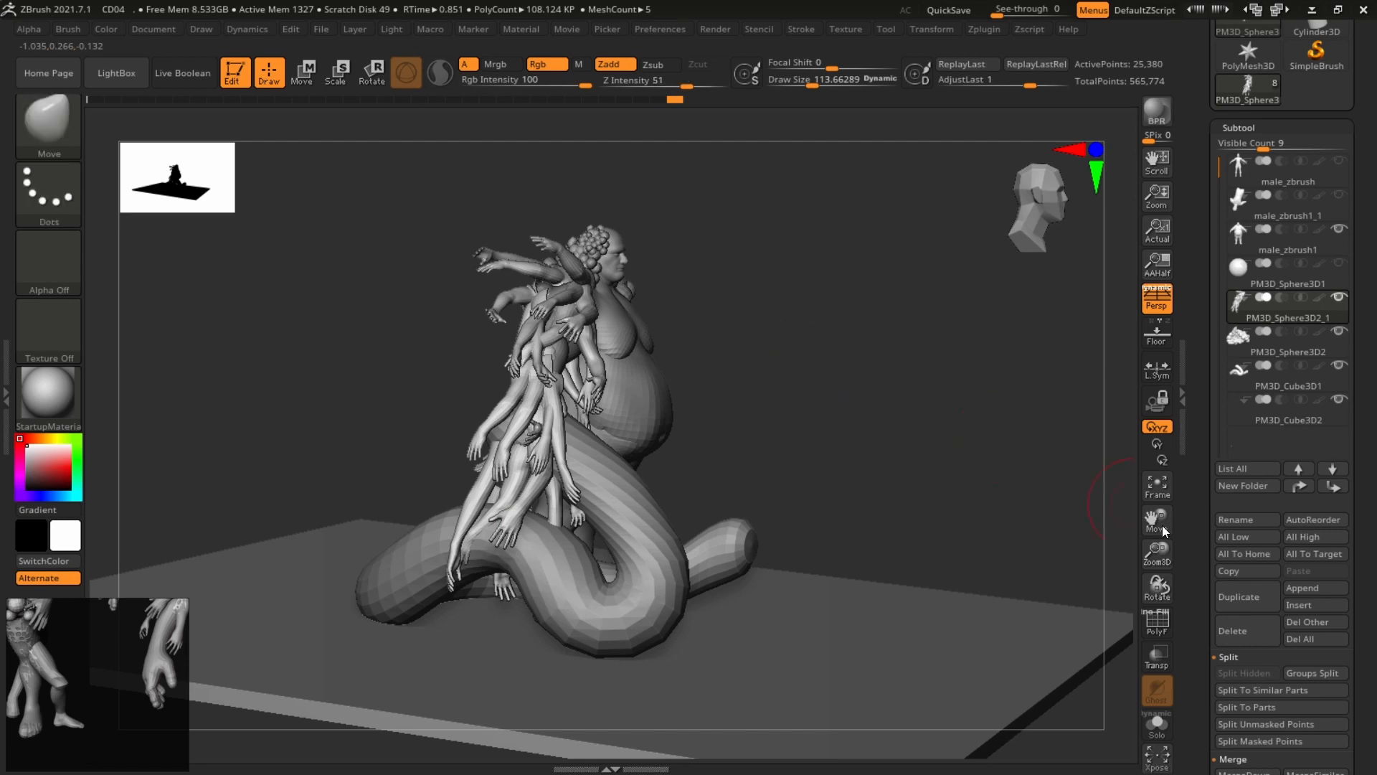
pyautogui.click(1183, 413)
pyautogui.click(1163, 622)
pyautogui.moveTo(925, 397)
pyautogui.keyDown('alt'); pyautogui.mouseDown()
pyautogui.moveTo(1040, 403)
pyautogui.moveTo(926, 405)
pyautogui.mouseUp(); pyautogui.keyUp('alt')
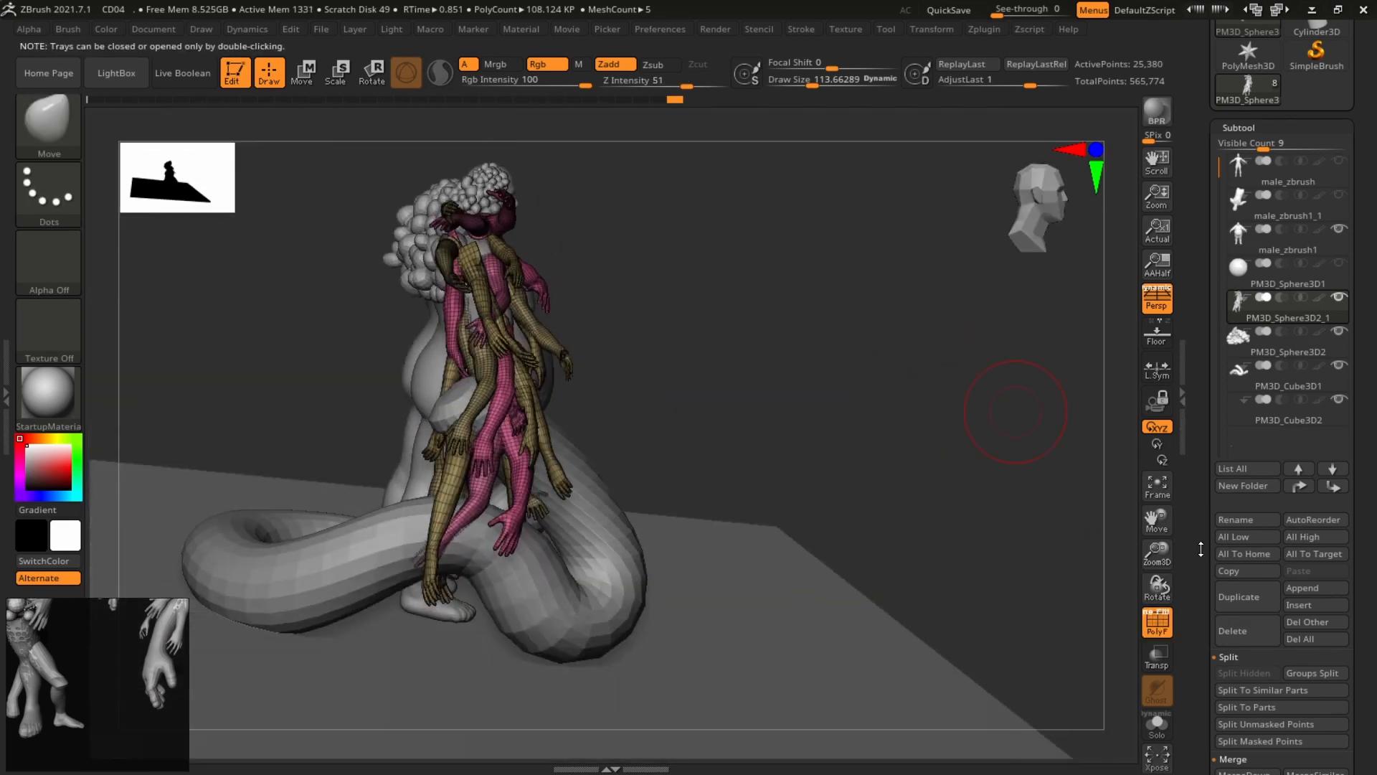
# Assign automatic polygroups to the many-armed limb, inspect them on the model, and turn the polyframe display off.
pyautogui.moveTo(1201, 548); pyautogui.dragTo(1175, 149)
pyautogui.click(1251, 211)
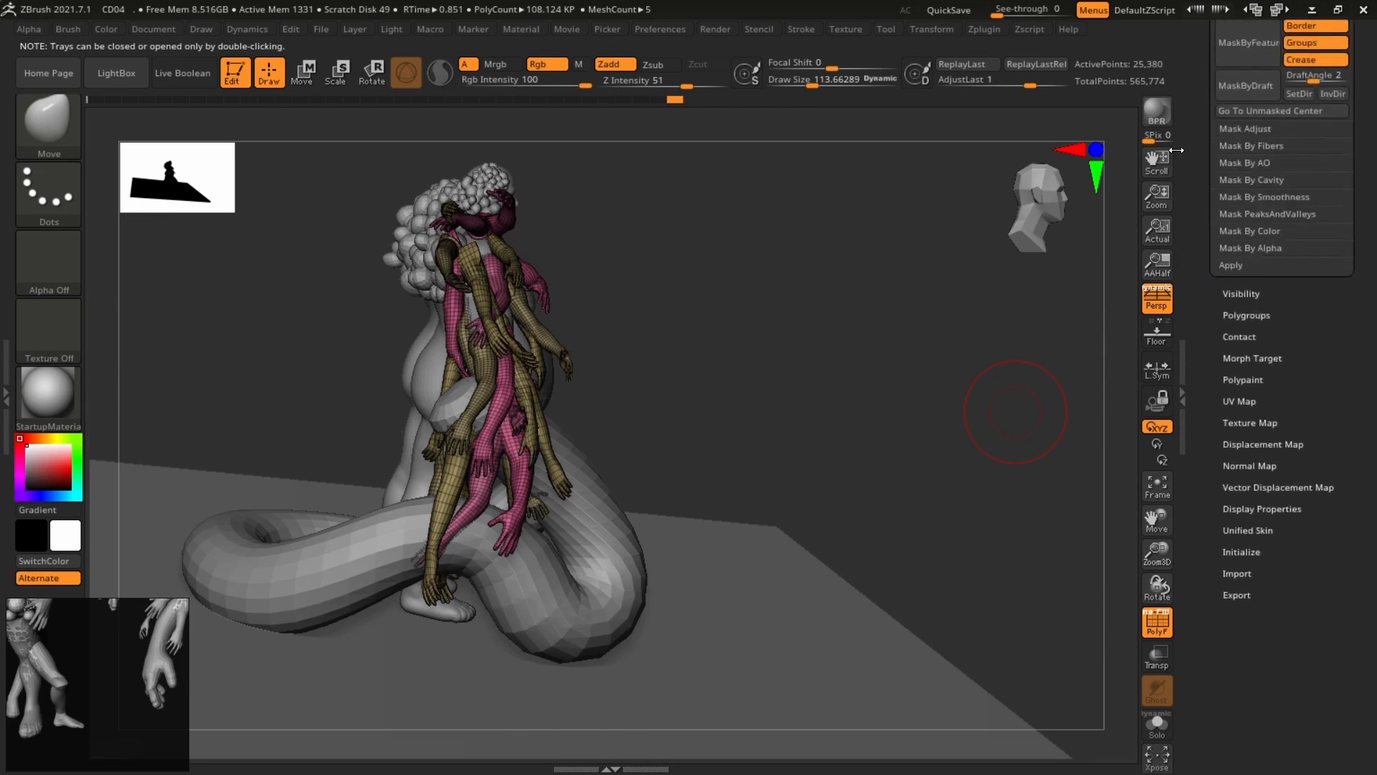
pyautogui.click(1247, 324)
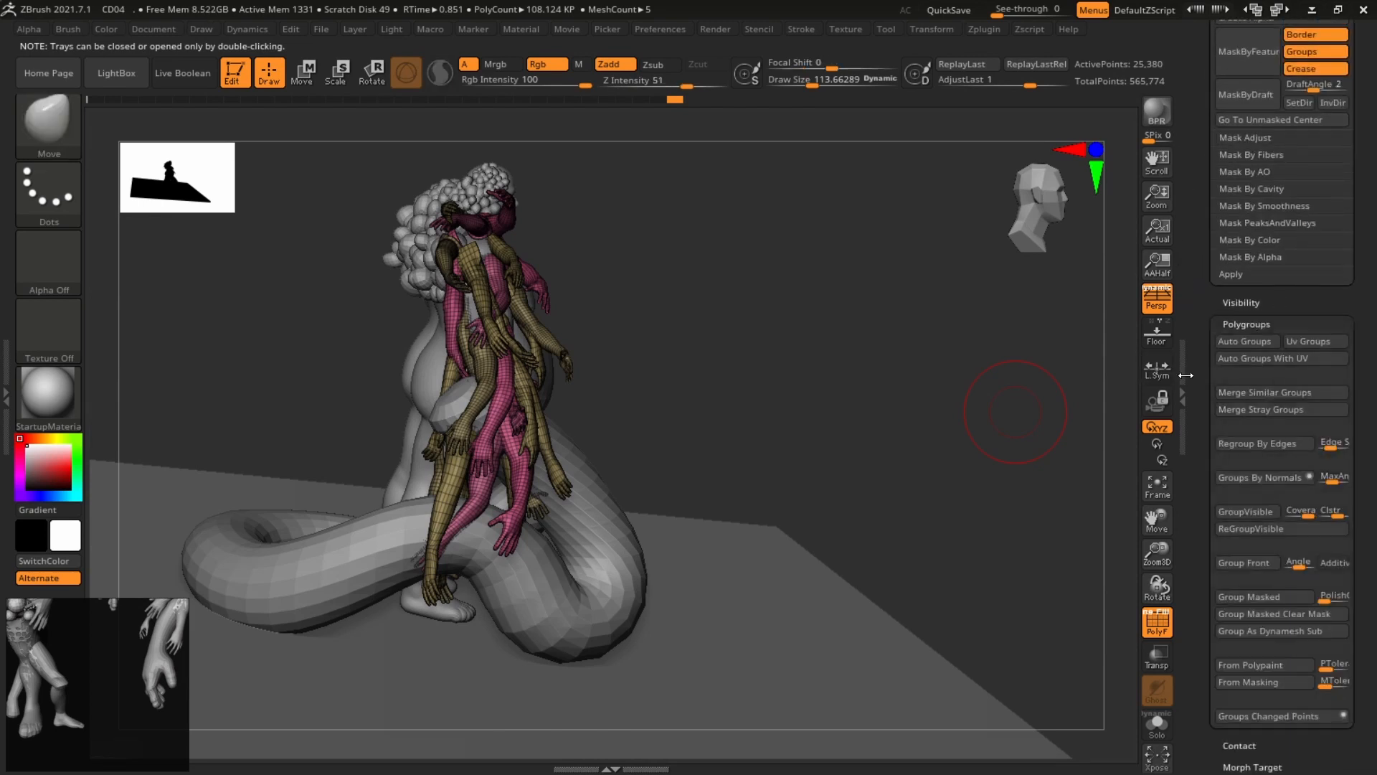
pyautogui.moveTo(1202, 336); pyautogui.dragTo(1205, 368)
pyautogui.click(1243, 279)
pyautogui.moveTo(994, 424); pyautogui.dragTo(782, 459)
pyautogui.moveTo(940, 351); pyautogui.dragTo(851, 286)
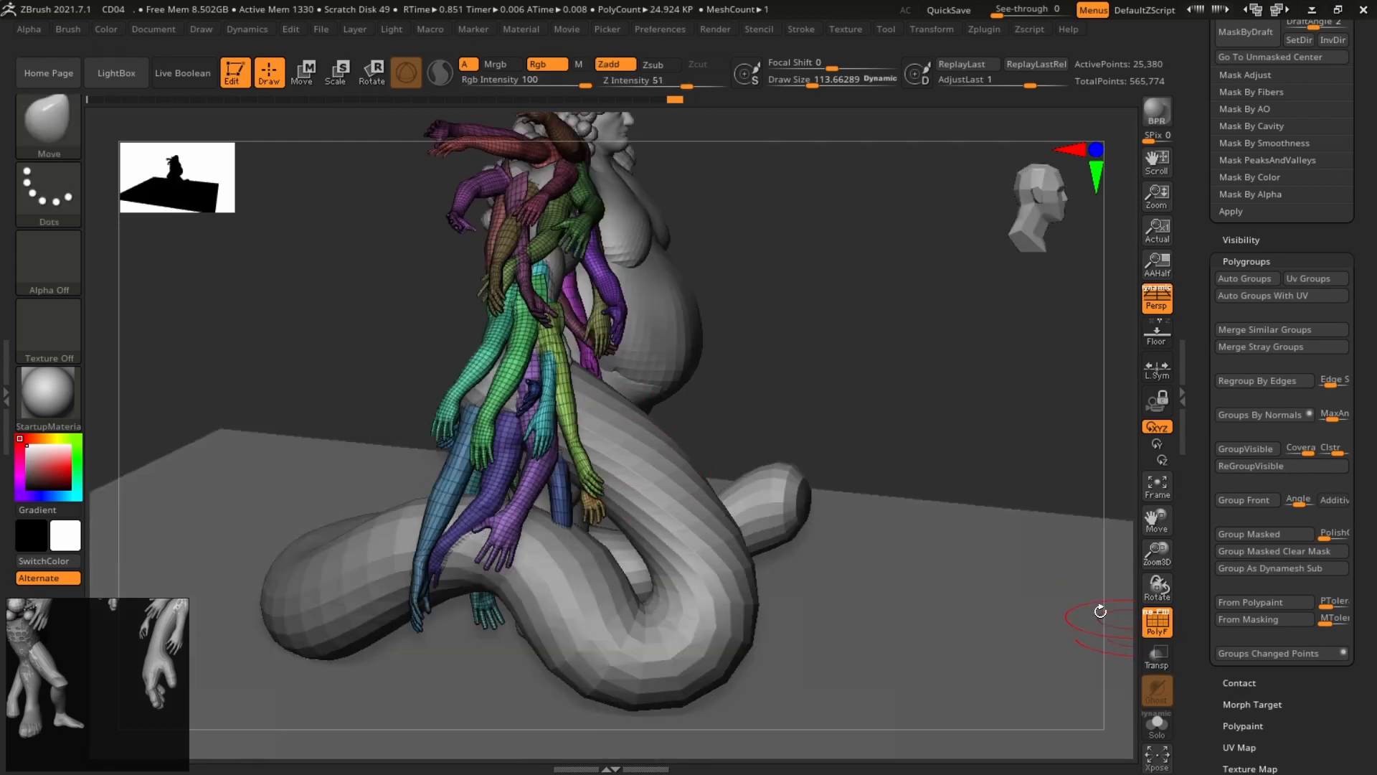
pyautogui.click(1151, 635)
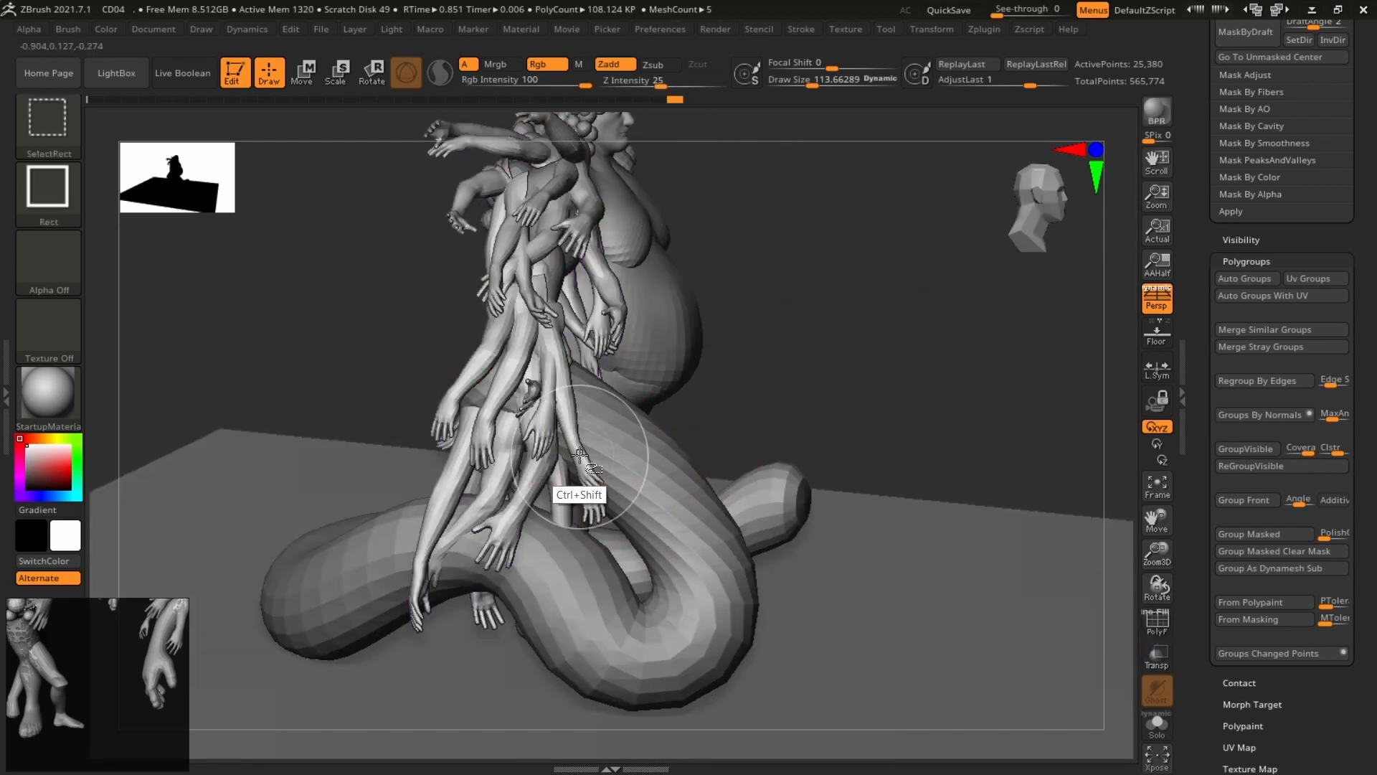
# Hide several lower arms of the limb, mask the geometry still shown, and bring the hidden arms back unmasked.
pyautogui.keyDown('ctrl'); pyautogui.keyDown('shift'); pyautogui.click(583, 488); pyautogui.keyUp('shift'); pyautogui.keyUp('ctrl')
pyautogui.keyDown('ctrl'); pyautogui.keyDown('shift'); pyautogui.click(839, 412); pyautogui.keyUp('shift'); pyautogui.keyUp('ctrl')
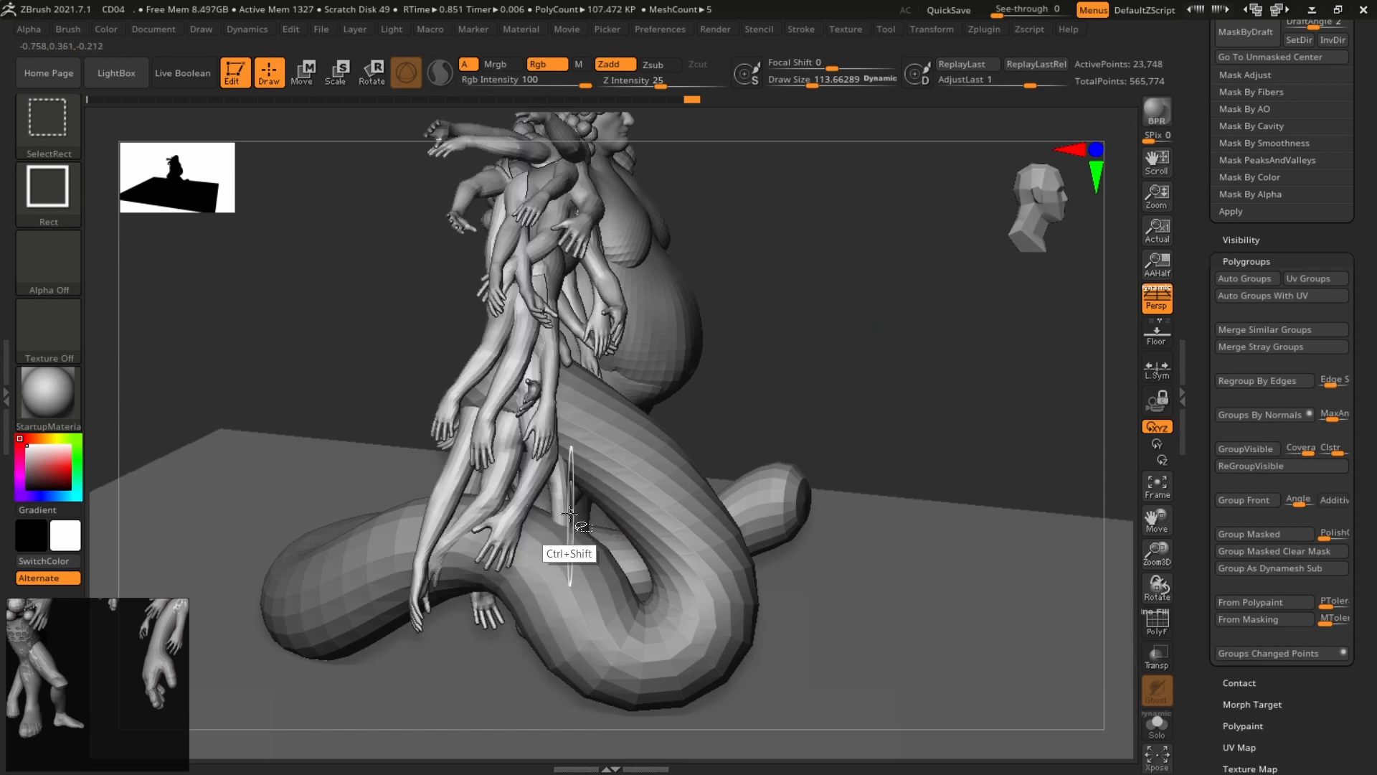
pyautogui.keyDown('ctrl'); pyautogui.keyDown('shift'); pyautogui.click(489, 493); pyautogui.keyUp('shift'); pyautogui.keyUp('ctrl')
pyautogui.keyDown('ctrl'); pyautogui.keyDown('shift'); pyautogui.click(452, 501); pyautogui.keyUp('shift'); pyautogui.keyUp('ctrl')
pyautogui.keyDown('ctrl'); pyautogui.keyDown('shift'); pyautogui.click(450, 495); pyautogui.keyUp('shift'); pyautogui.keyUp('ctrl')
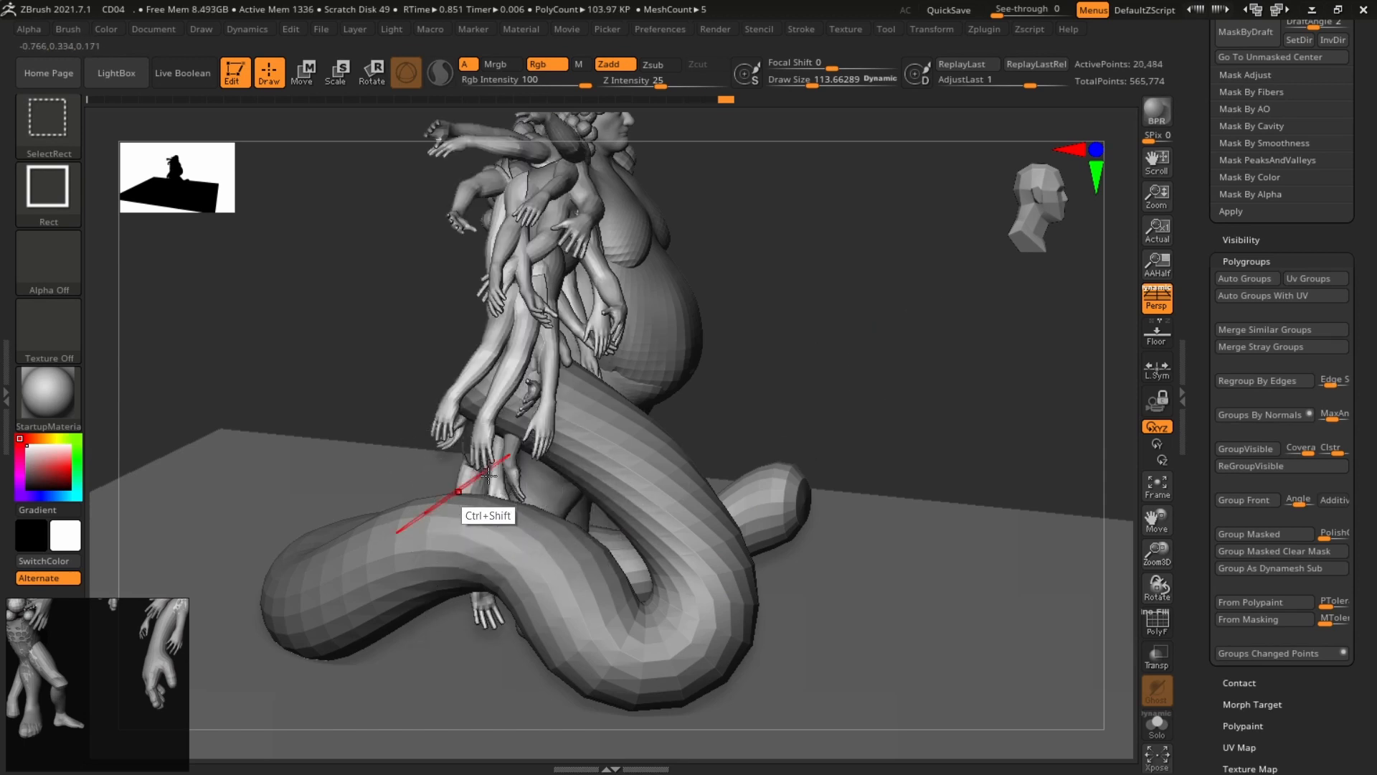
pyautogui.moveTo(760, 365); pyautogui.dragTo(907, 357)
pyautogui.keyDown('ctrl'); pyautogui.keyDown('shift'); pyautogui.click(390, 470); pyautogui.keyUp('shift'); pyautogui.keyUp('ctrl')
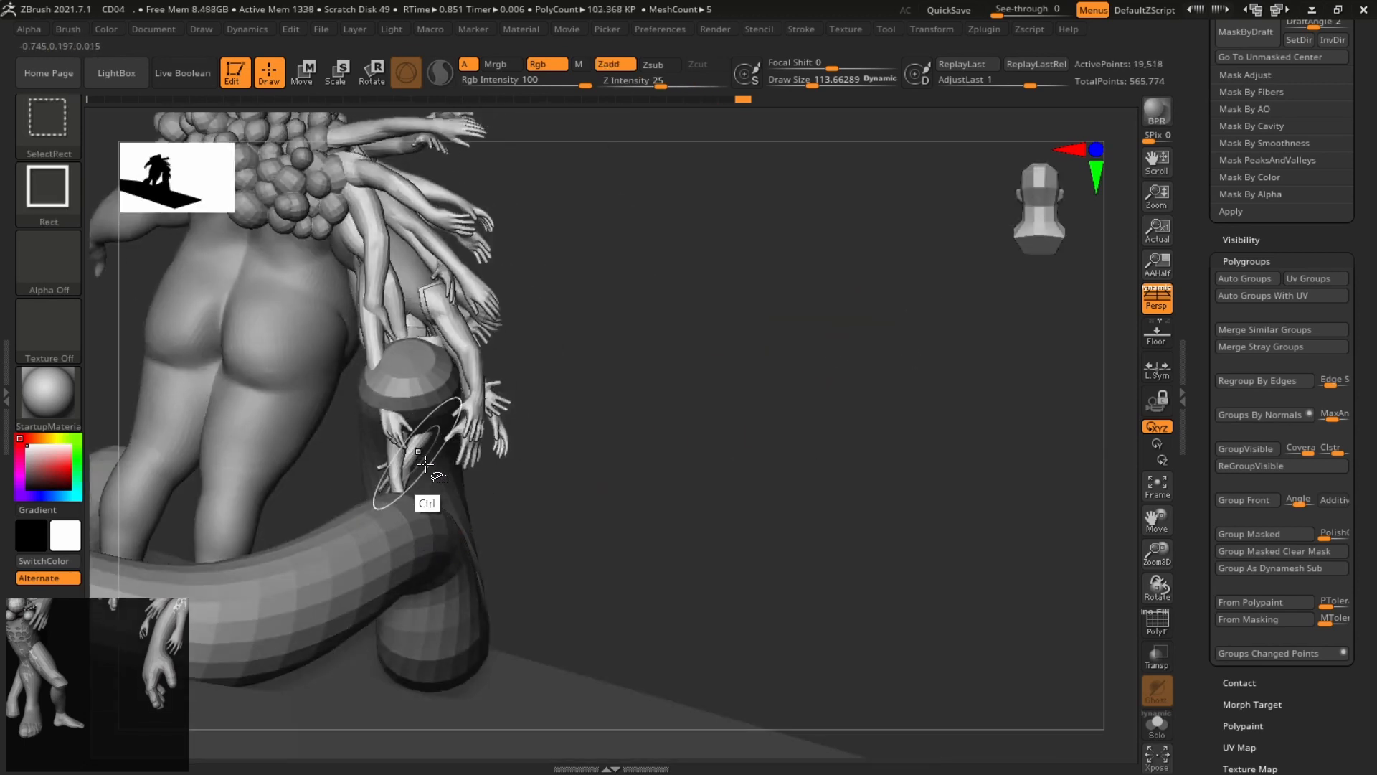
pyautogui.keyDown('ctrl'); pyautogui.keyDown('shift'); pyautogui.click(405, 474); pyautogui.keyUp('shift'); pyautogui.keyUp('ctrl')
pyautogui.moveTo(746, 423); pyautogui.dragTo(710, 411)
pyautogui.keyDown('ctrl'); pyautogui.click(887, 344); pyautogui.keyUp('ctrl')
pyautogui.keyDown('ctrl'); pyautogui.keyDown('shift'); pyautogui.click(888, 314); pyautogui.keyUp('shift'); pyautogui.keyUp('ctrl')
# Rotate and move the unmasked lower arms with the transform gizmo so they hang over the tube's upper end.
pyautogui.press('w')
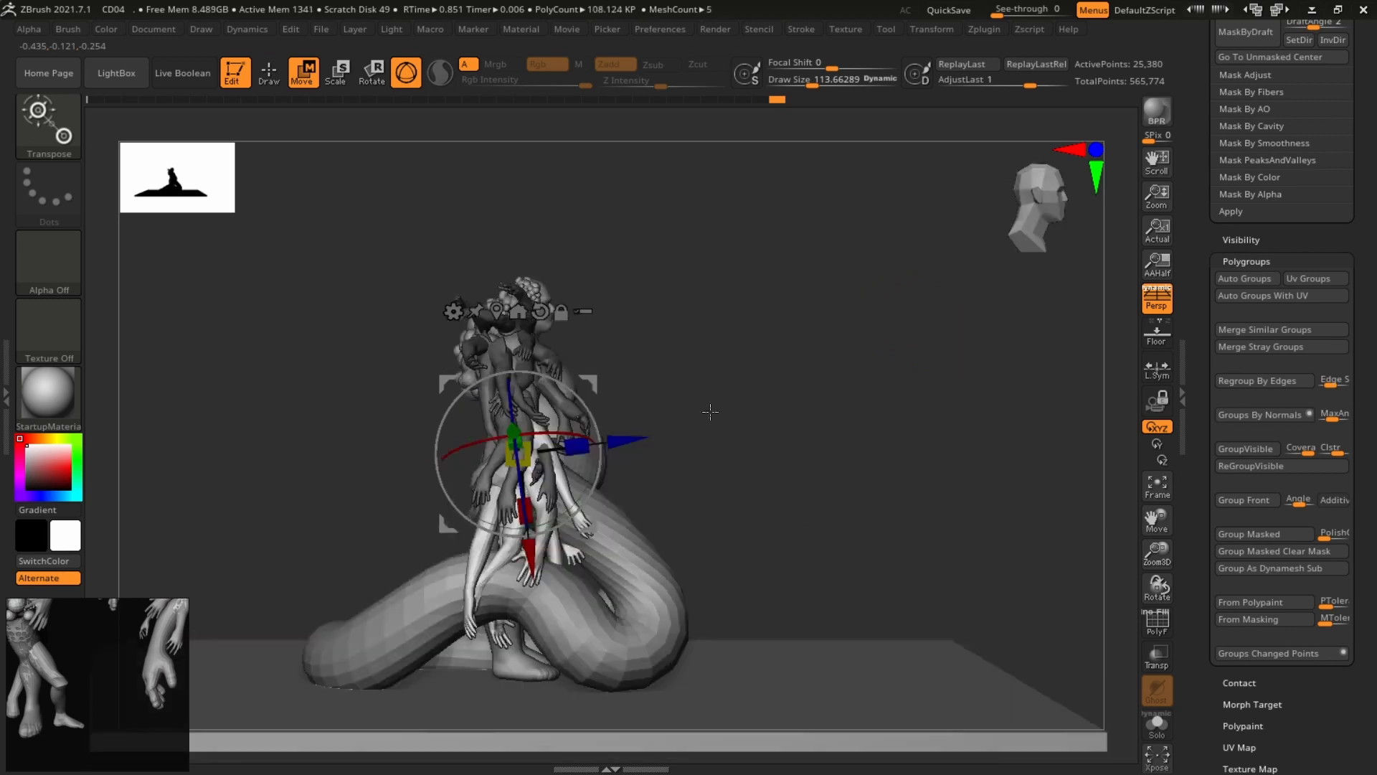
pyautogui.moveTo(601, 473); pyautogui.dragTo(596, 387)
pyautogui.keyDown('shift'); pyautogui.moveTo(853, 360); pyautogui.dragTo(775, 369); pyautogui.keyUp('shift')
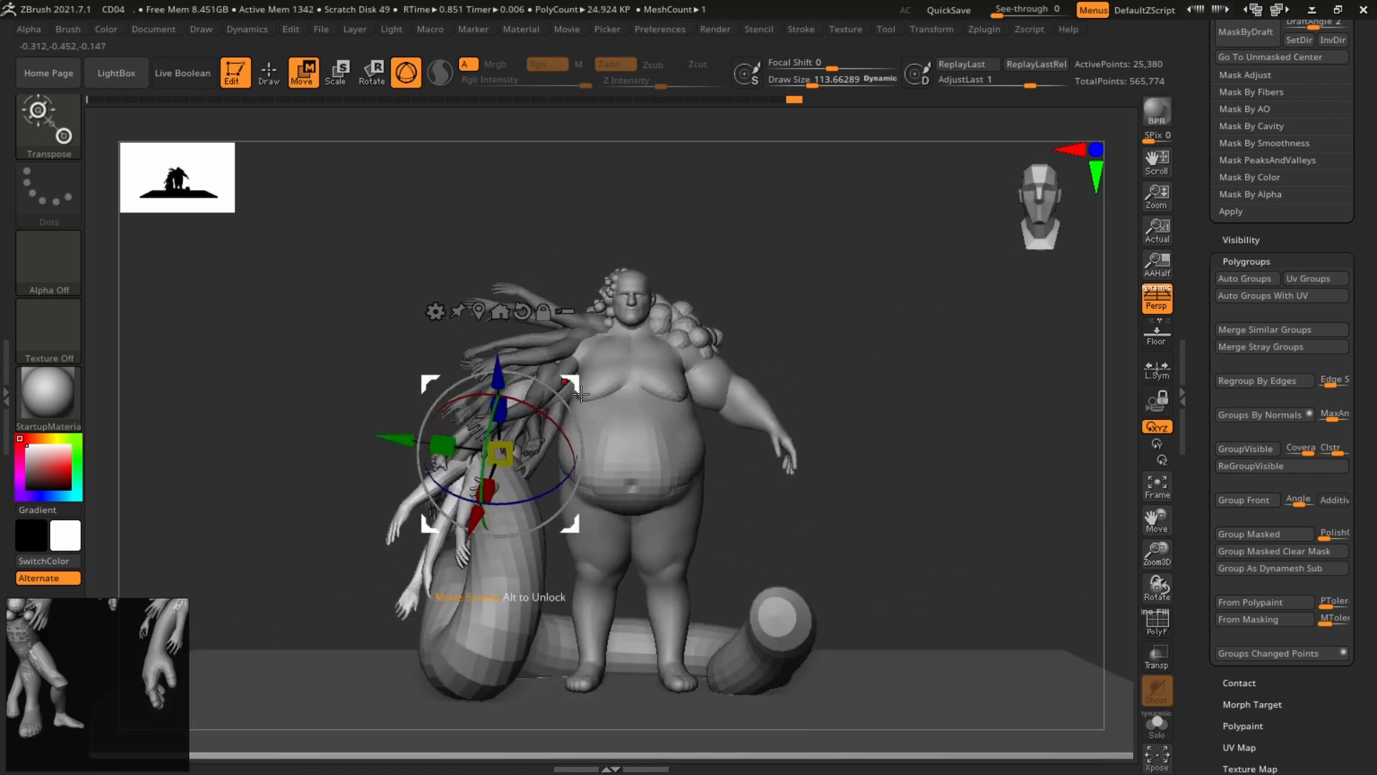
pyautogui.moveTo(579, 392)
pyautogui.mouseDown()
pyautogui.moveTo(558, 341)
pyautogui.moveTo(576, 396)
pyautogui.moveTo(651, 443)
pyautogui.moveTo(720, 514)
pyautogui.mouseUp()
pyautogui.press('q')
pyautogui.press('w')
pyautogui.moveTo(523, 443); pyautogui.dragTo(540, 415)
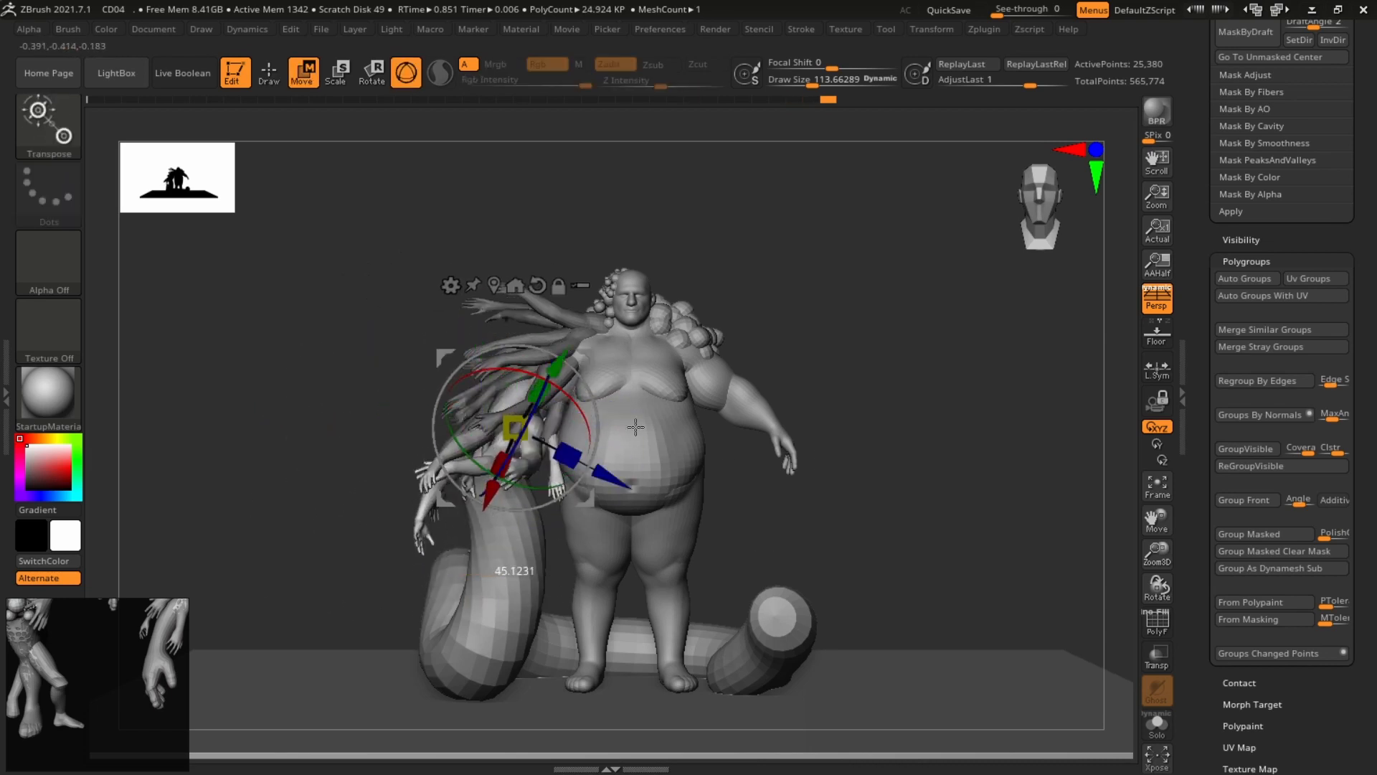
pyautogui.moveTo(717, 445); pyautogui.dragTo(591, 398)
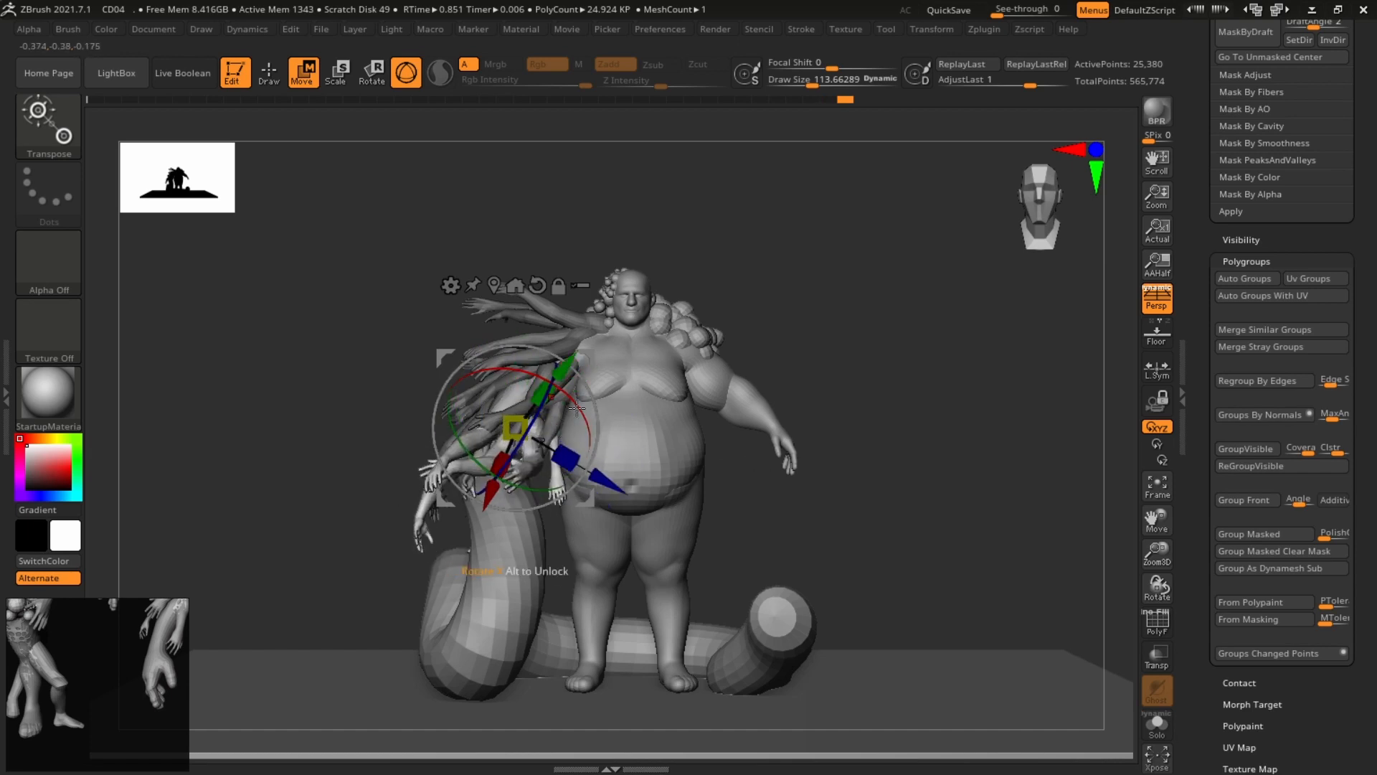
pyautogui.moveTo(594, 367); pyautogui.dragTo(541, 327)
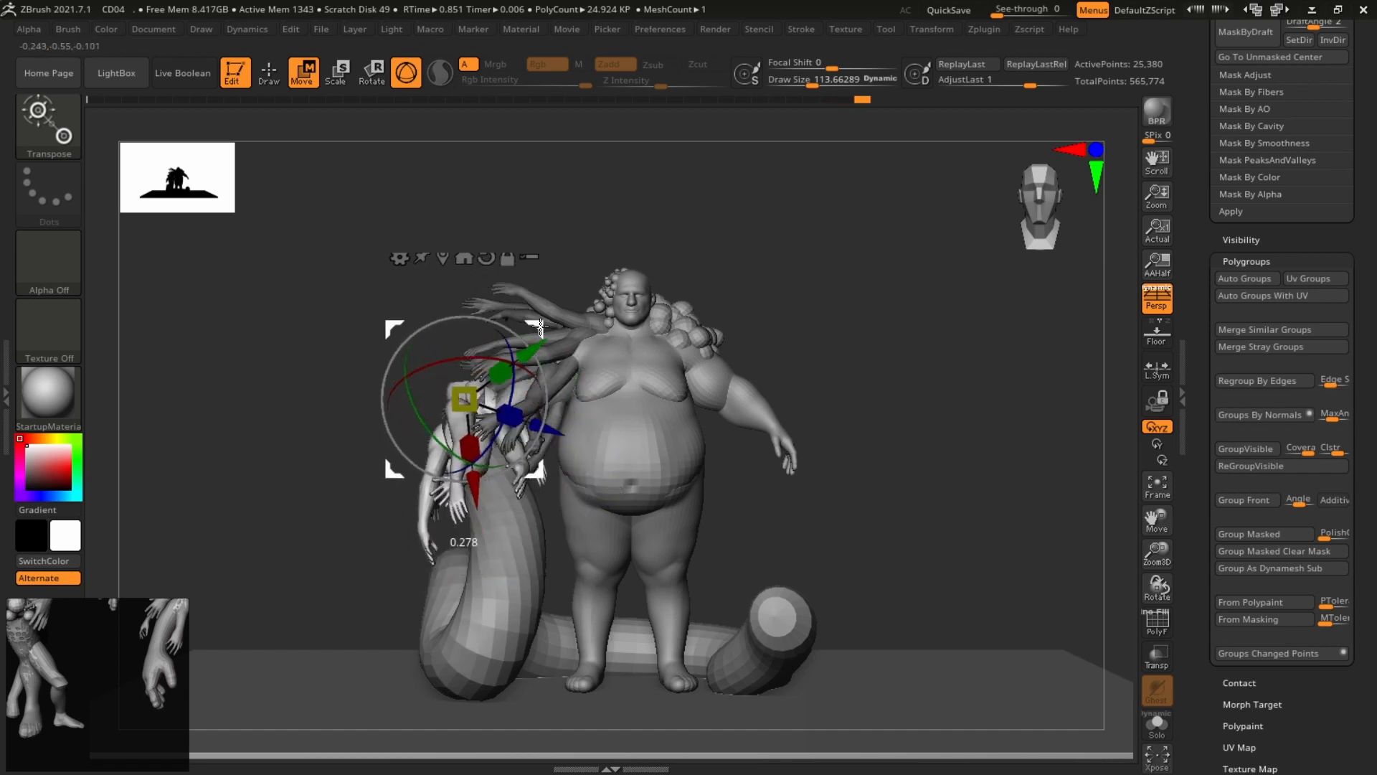
# Fine-tune the unmasked arms' placement from side and front so they cling around the top of the tube.
pyautogui.moveTo(854, 557); pyautogui.dragTo(566, 424)
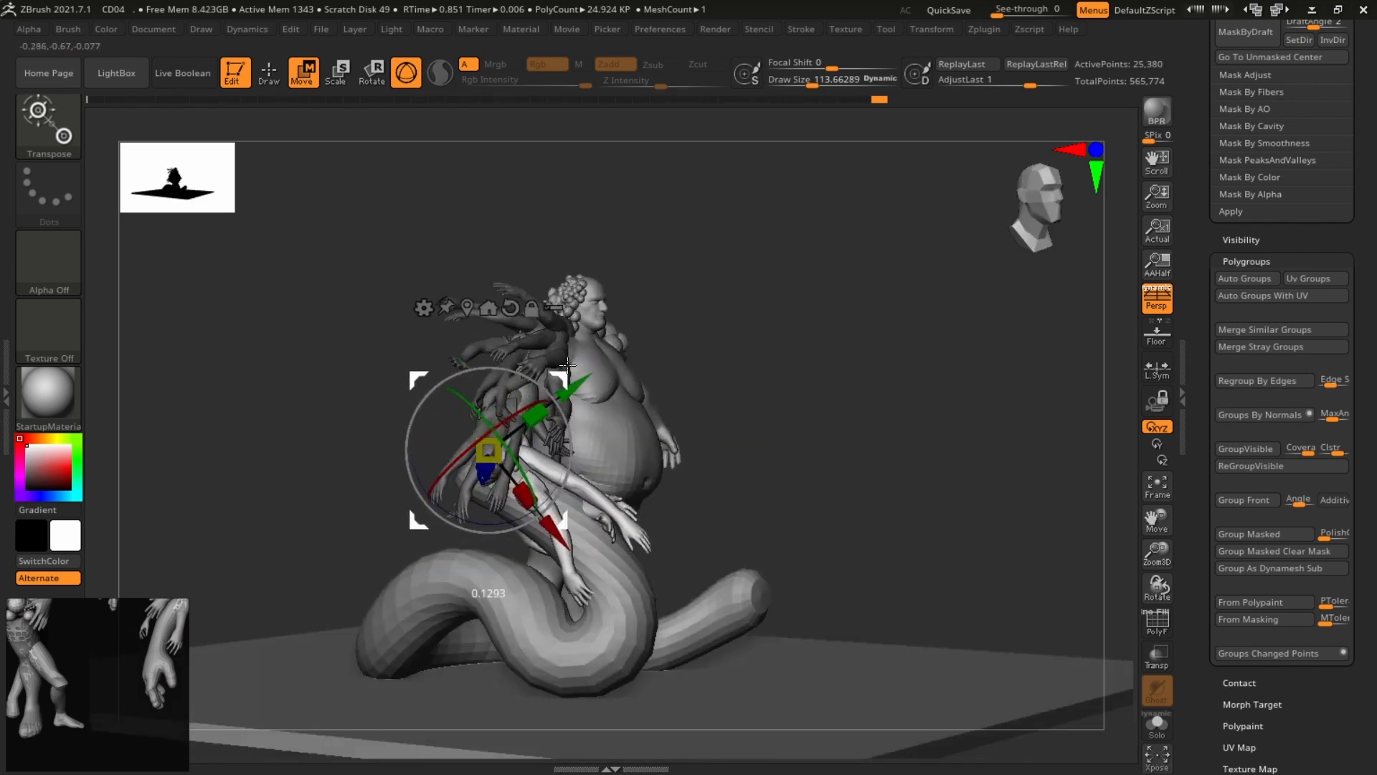
pyautogui.moveTo(567, 365); pyautogui.dragTo(563, 363)
pyautogui.moveTo(803, 380); pyautogui.dragTo(846, 384)
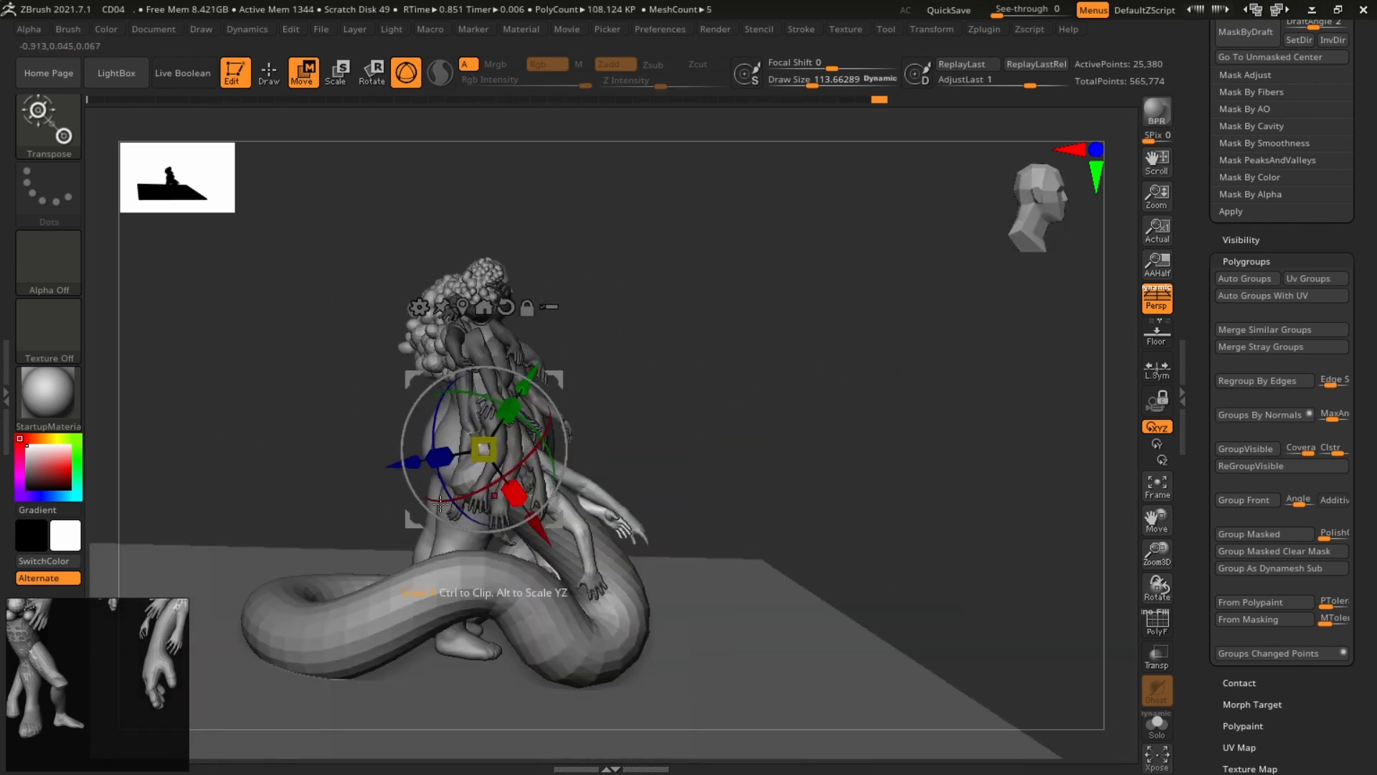
pyautogui.moveTo(786, 340); pyautogui.dragTo(654, 367)
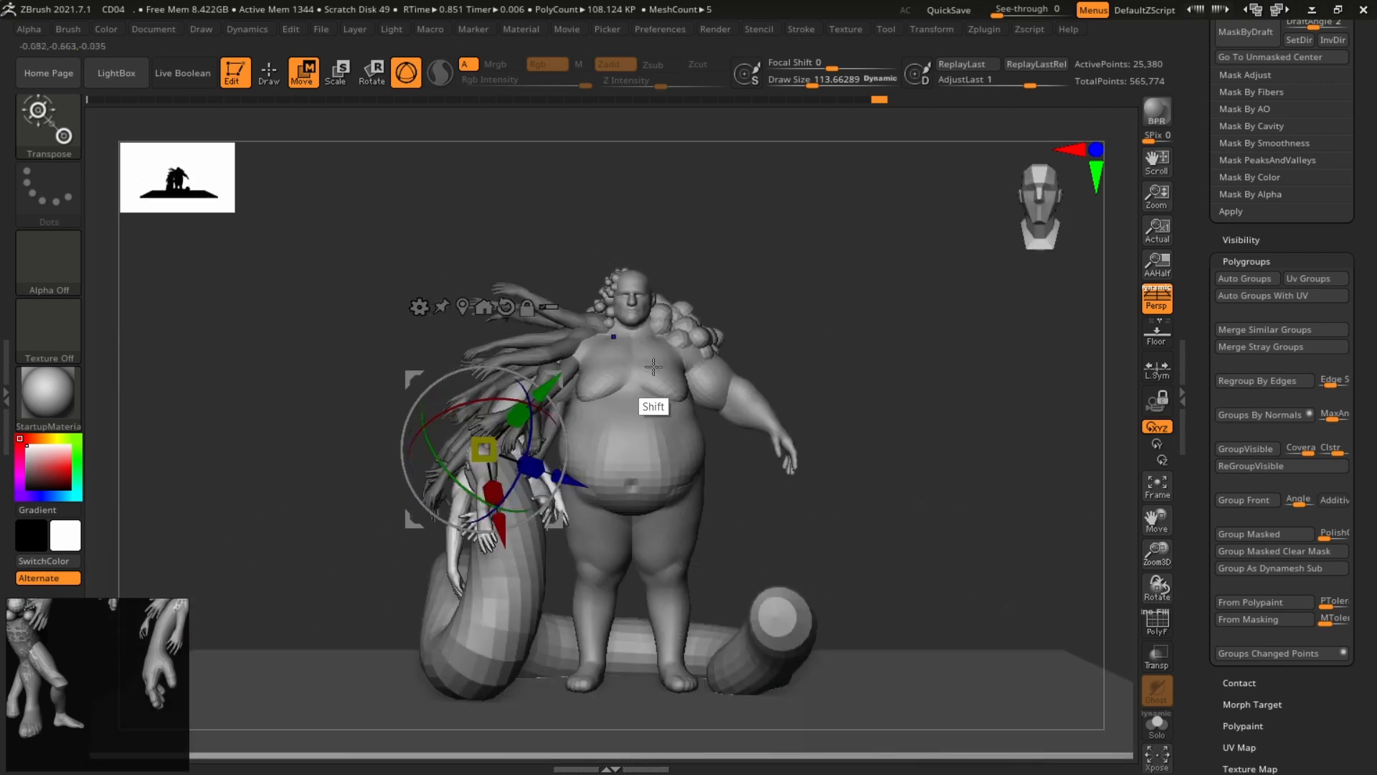
pyautogui.moveTo(562, 380); pyautogui.dragTo(557, 356)
pyautogui.moveTo(818, 335); pyautogui.dragTo(972, 354)
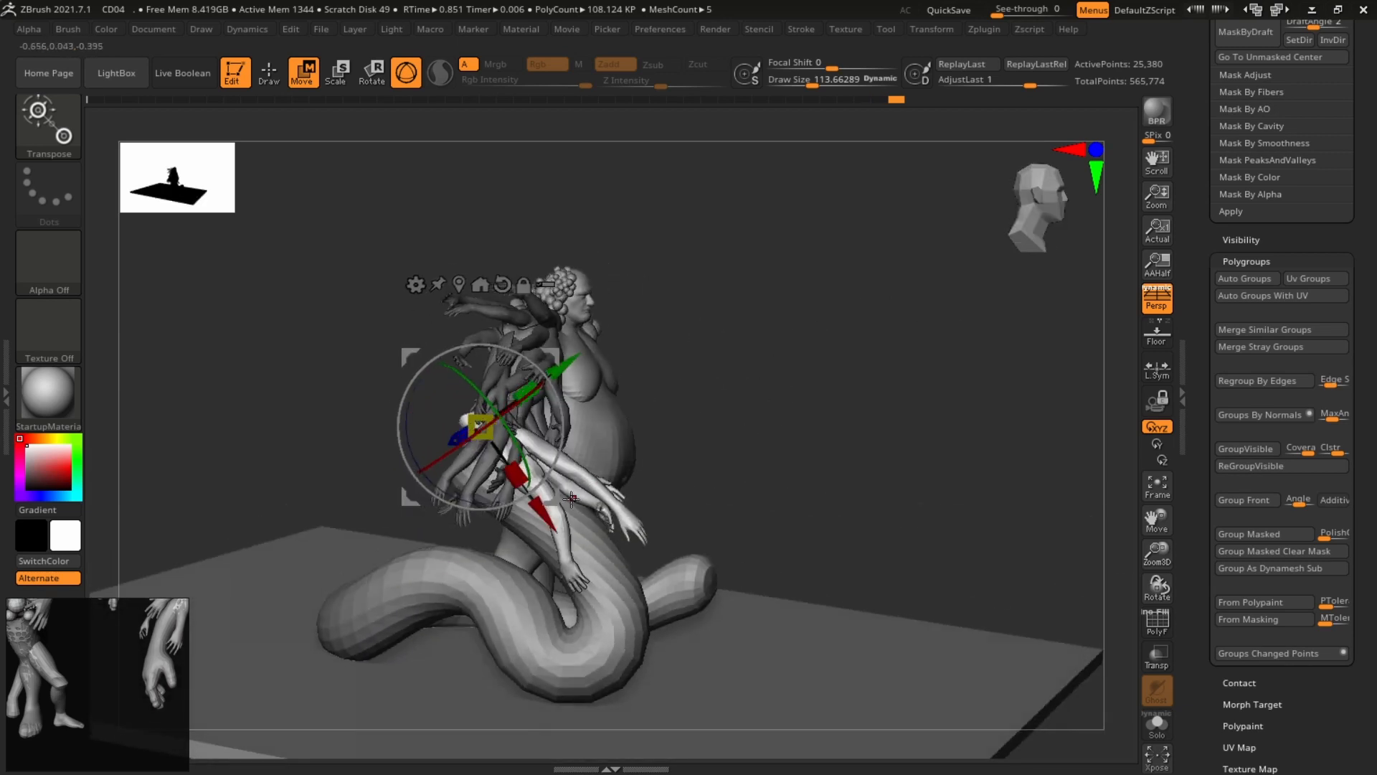
pyautogui.moveTo(532, 522)
pyautogui.mouseDown()
pyautogui.moveTo(518, 507)
pyautogui.moveTo(551, 537)
pyautogui.moveTo(552, 518)
pyautogui.mouseUp()
pyautogui.press('q')
pyautogui.moveTo(876, 407)
pyautogui.mouseDown()
pyautogui.moveTo(820, 406)
pyautogui.moveTo(835, 375)
pyautogui.mouseUp()
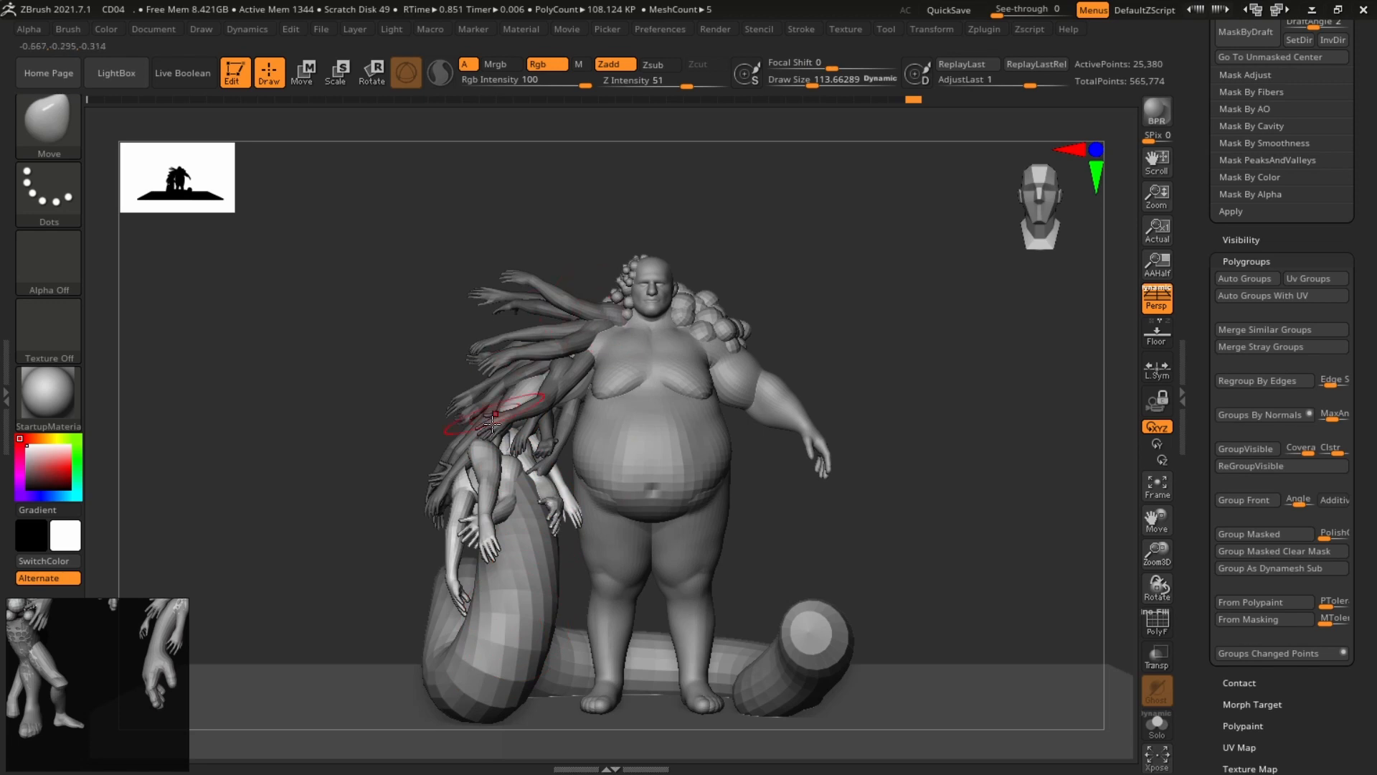
pyautogui.moveTo(995, 372); pyautogui.dragTo(987, 383)
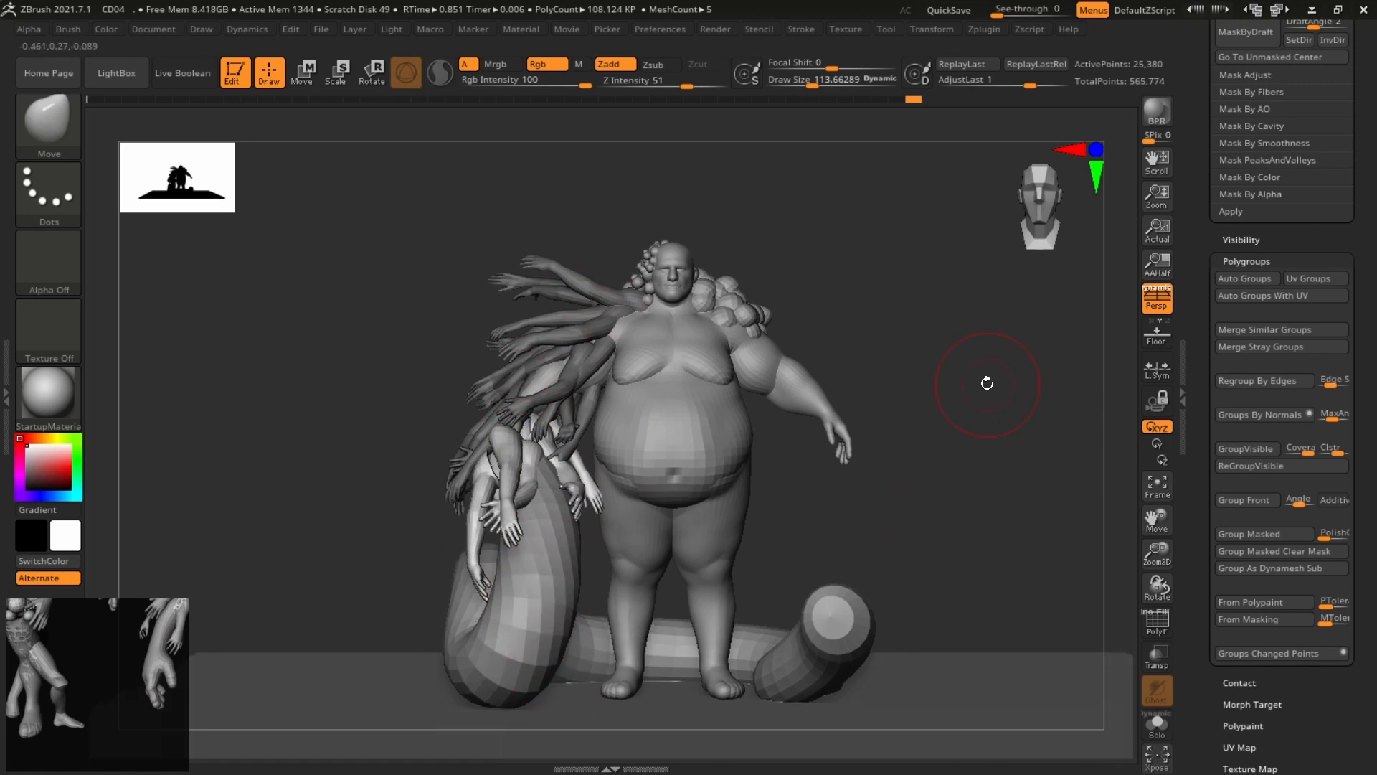
# Duplicate the unmasked arms with the transform gizmo and position the copy between the tube and the creature's body.
pyautogui.press('w')
pyautogui.keyDown('ctrl'); pyautogui.click(937, 346); pyautogui.keyUp('ctrl')
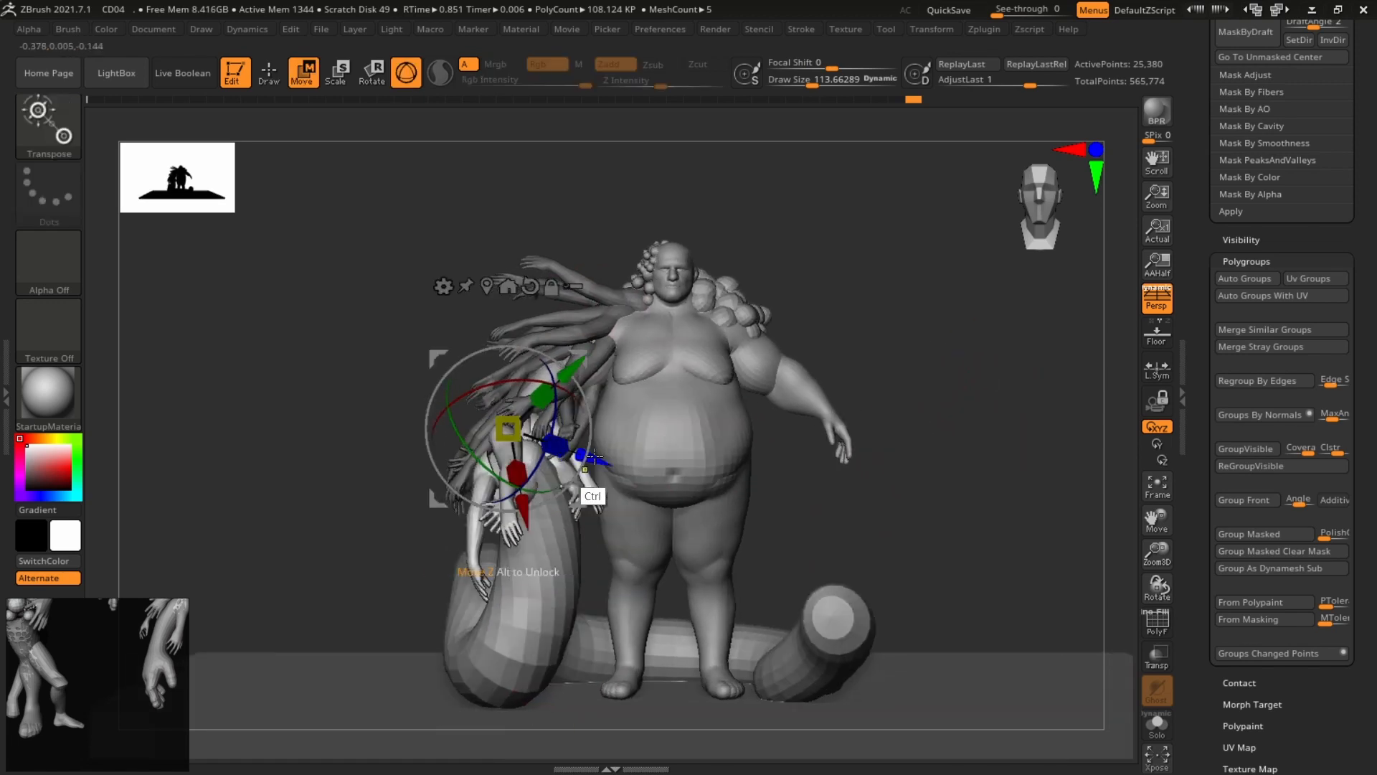
pyautogui.keyDown('ctrl'); pyautogui.moveTo(594, 456); pyautogui.dragTo(593, 449); pyautogui.keyUp('ctrl')
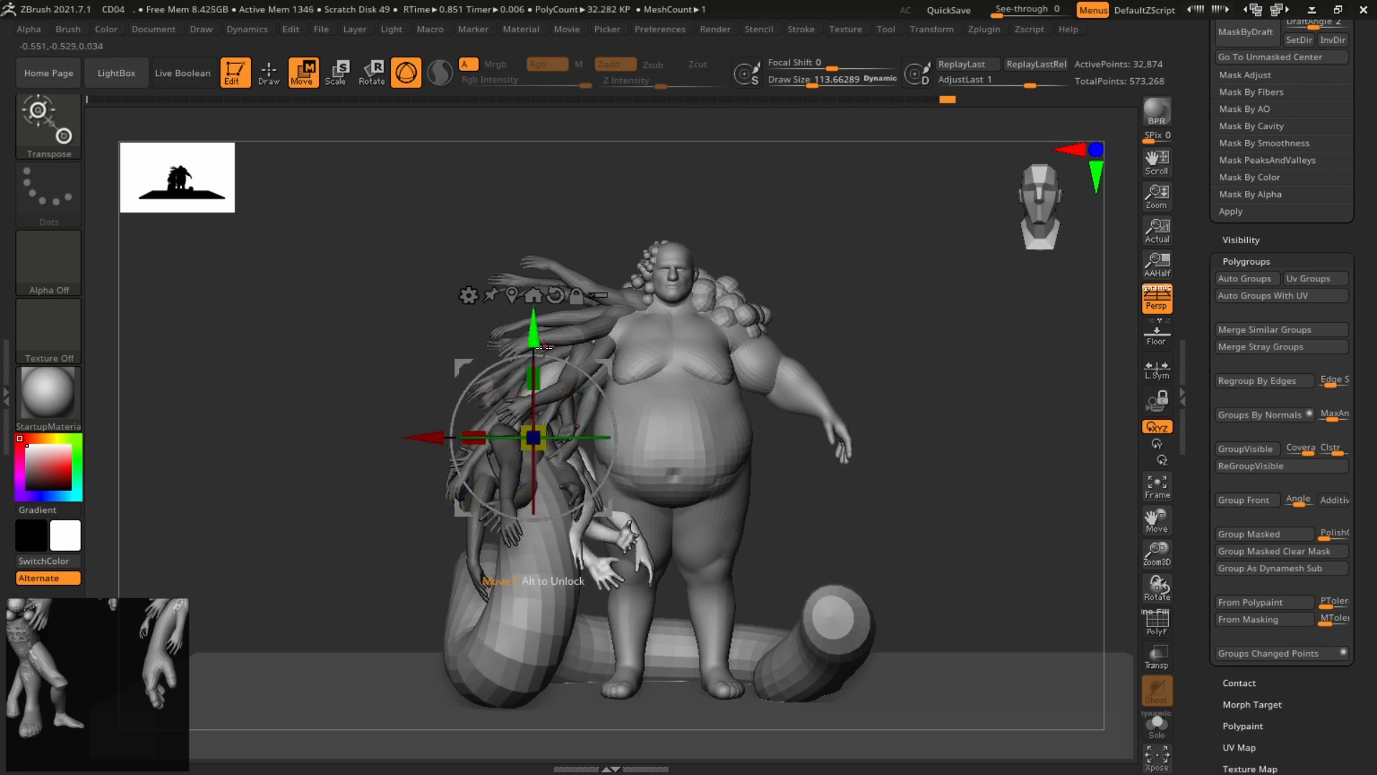
pyautogui.moveTo(544, 347); pyautogui.dragTo(613, 362, button='right')
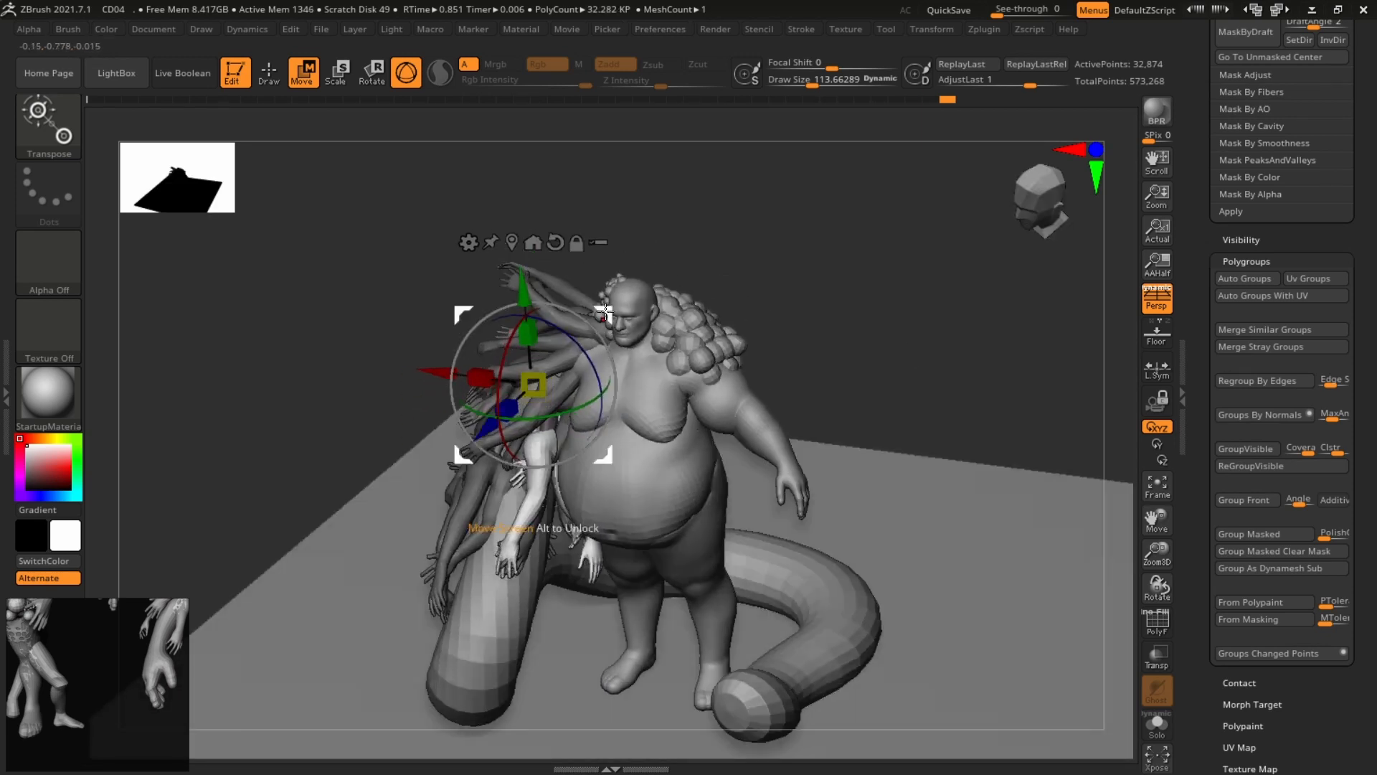
pyautogui.moveTo(861, 299)
pyautogui.keyDown('shift'); pyautogui.mouseDown(button='right')
pyautogui.moveTo(882, 332)
pyautogui.moveTo(933, 318)
pyautogui.moveTo(515, 331)
pyautogui.mouseUp(button='right'); pyautogui.keyUp('shift')
# Make a second copy of the arms and rotate it around the tube so the hands spread in another direction.
pyautogui.press('q')
pyautogui.press('w')
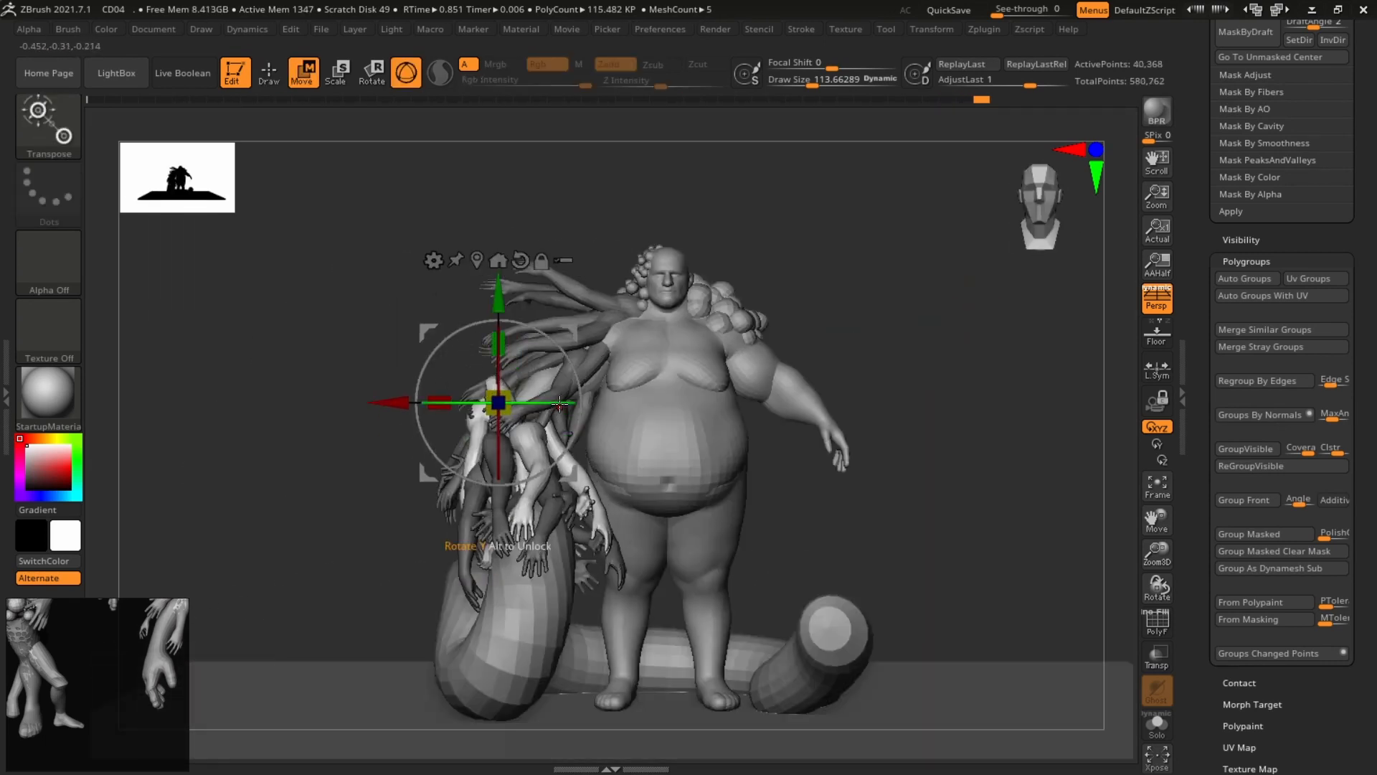
pyautogui.moveTo(477, 399); pyautogui.dragTo(522, 403)
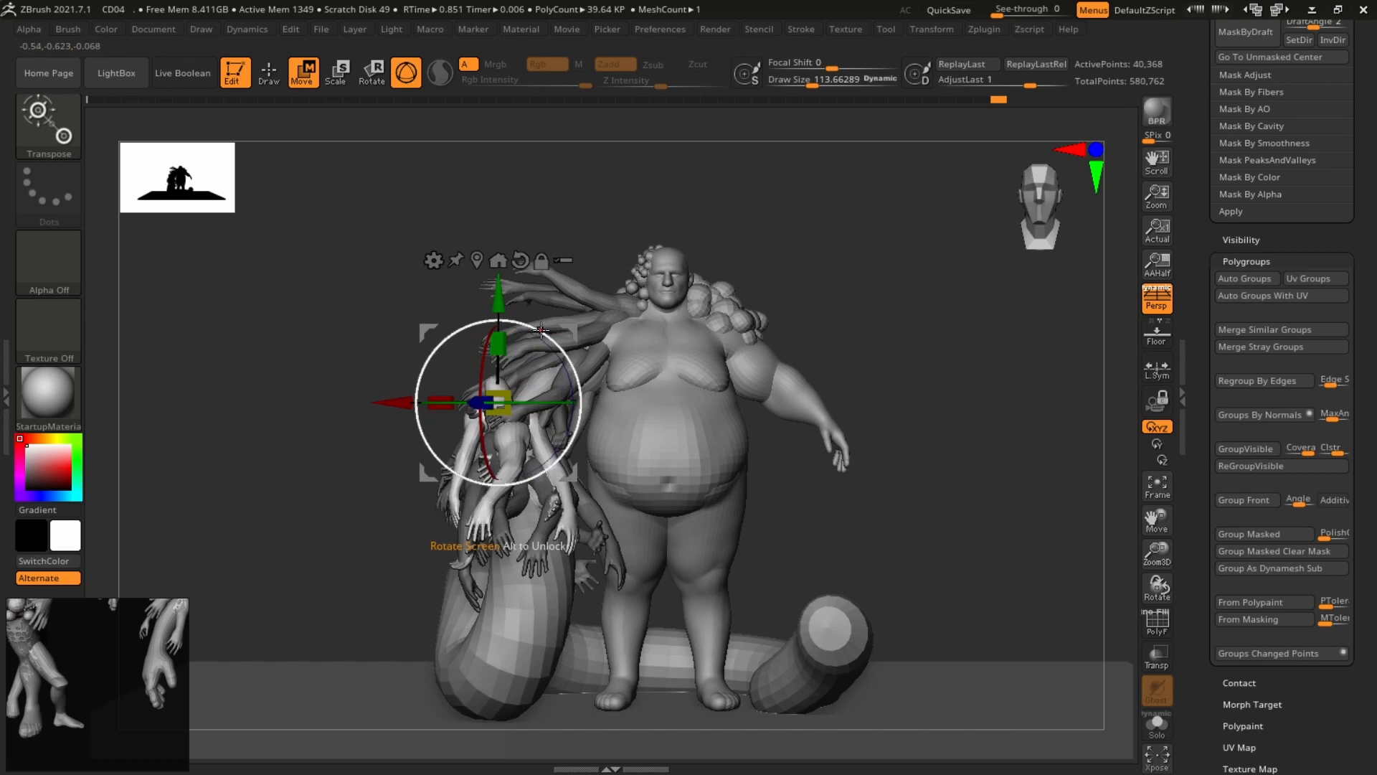
pyautogui.moveTo(541, 331); pyautogui.dragTo(598, 388)
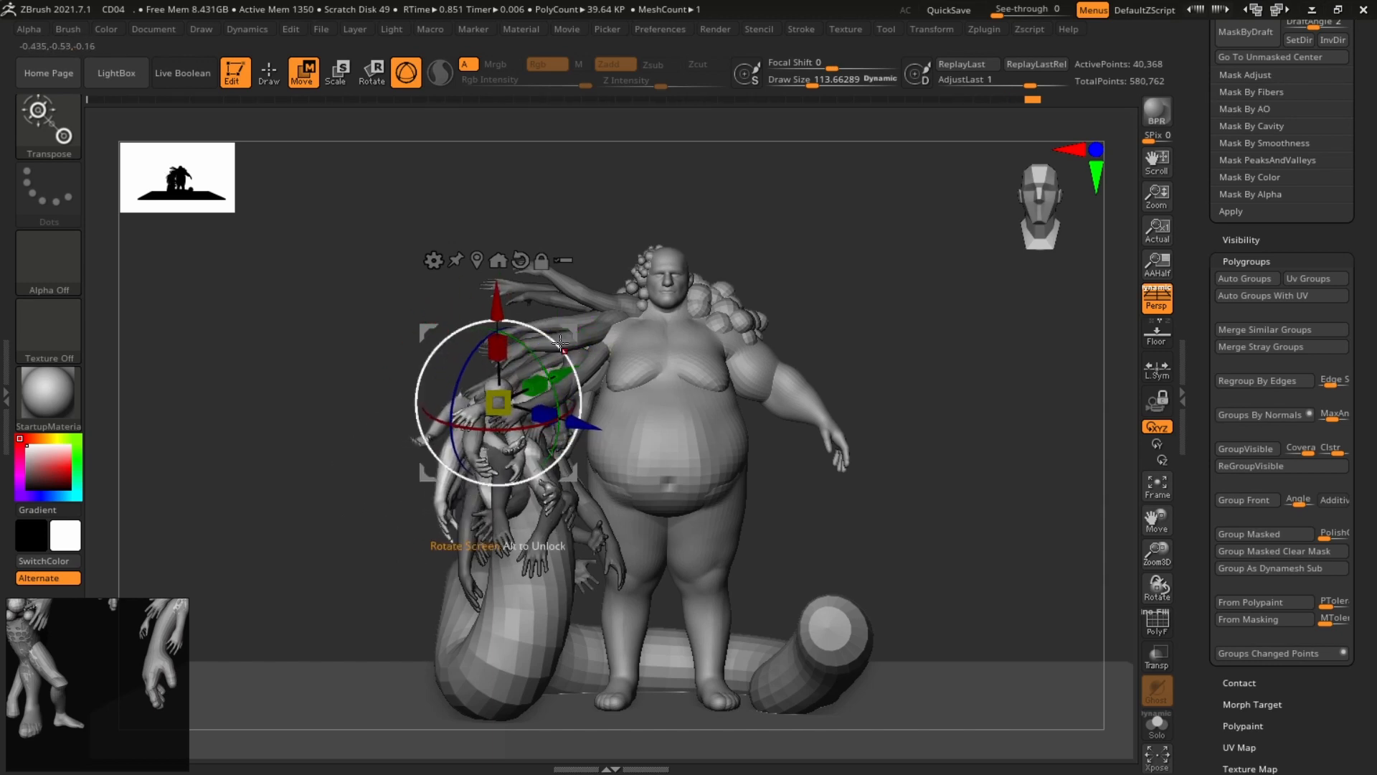
pyautogui.moveTo(560, 345); pyautogui.dragTo(603, 347)
pyautogui.moveTo(344, 402); pyautogui.dragTo(502, 401)
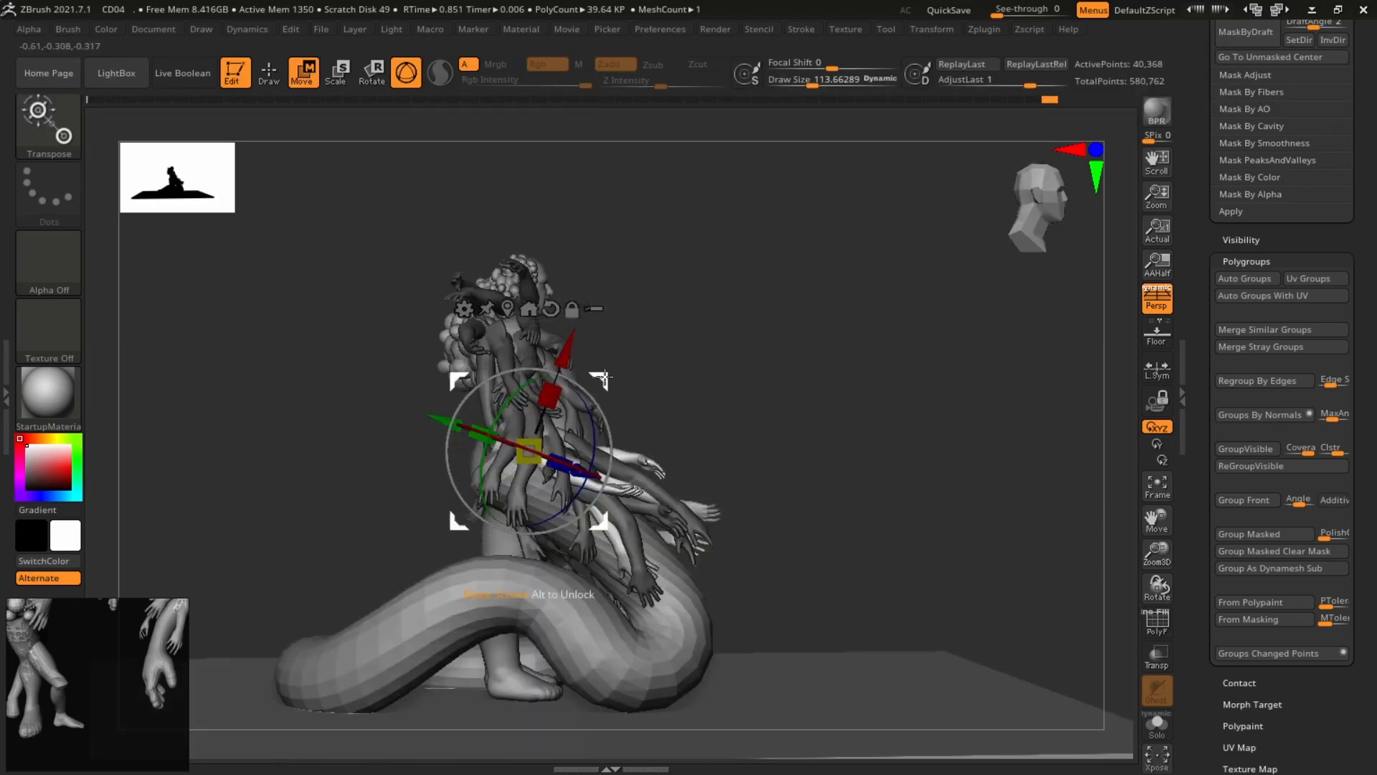
# Shift and turn the second arm copy from side and front until it reaches forward over the tube's front bend.
pyautogui.moveTo(603, 383); pyautogui.dragTo(616, 423)
pyautogui.moveTo(402, 402); pyautogui.dragTo(258, 430)
pyautogui.moveTo(613, 417); pyautogui.dragTo(603, 399)
pyautogui.moveTo(401, 401)
pyautogui.mouseDown()
pyautogui.moveTo(545, 402)
pyautogui.moveTo(401, 402)
pyautogui.mouseUp()
pyautogui.moveTo(444, 358); pyautogui.dragTo(589, 356)
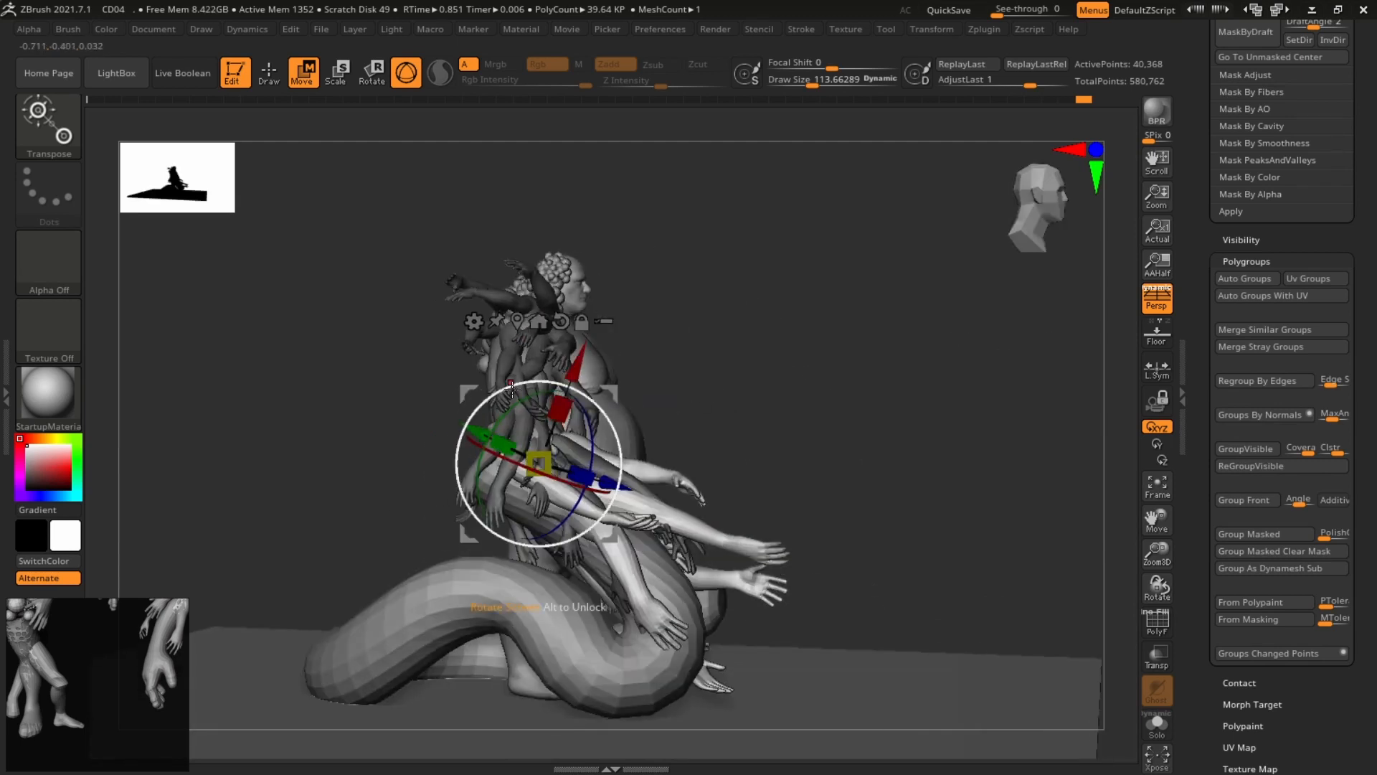
pyautogui.moveTo(968, 382); pyautogui.dragTo(975, 315)
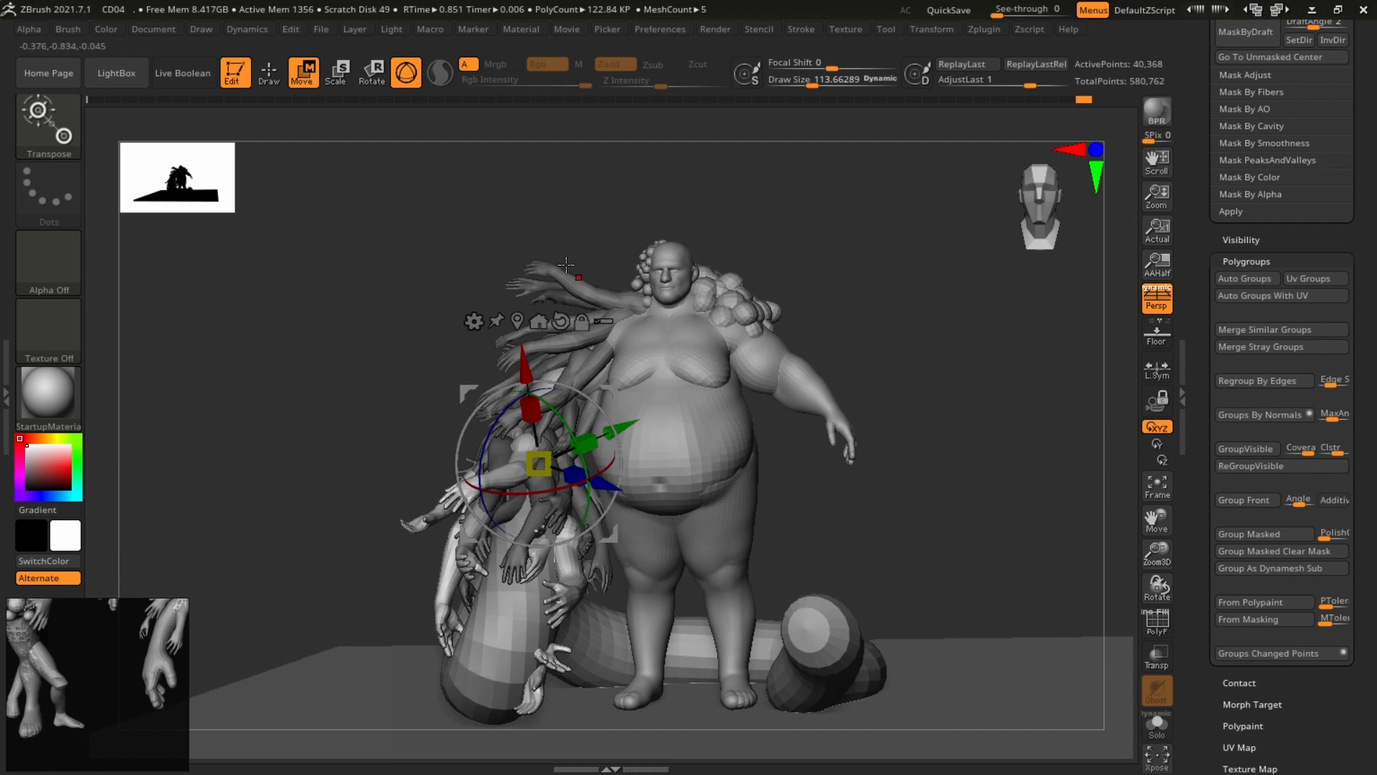
pyautogui.moveTo(906, 459); pyautogui.dragTo(953, 365)
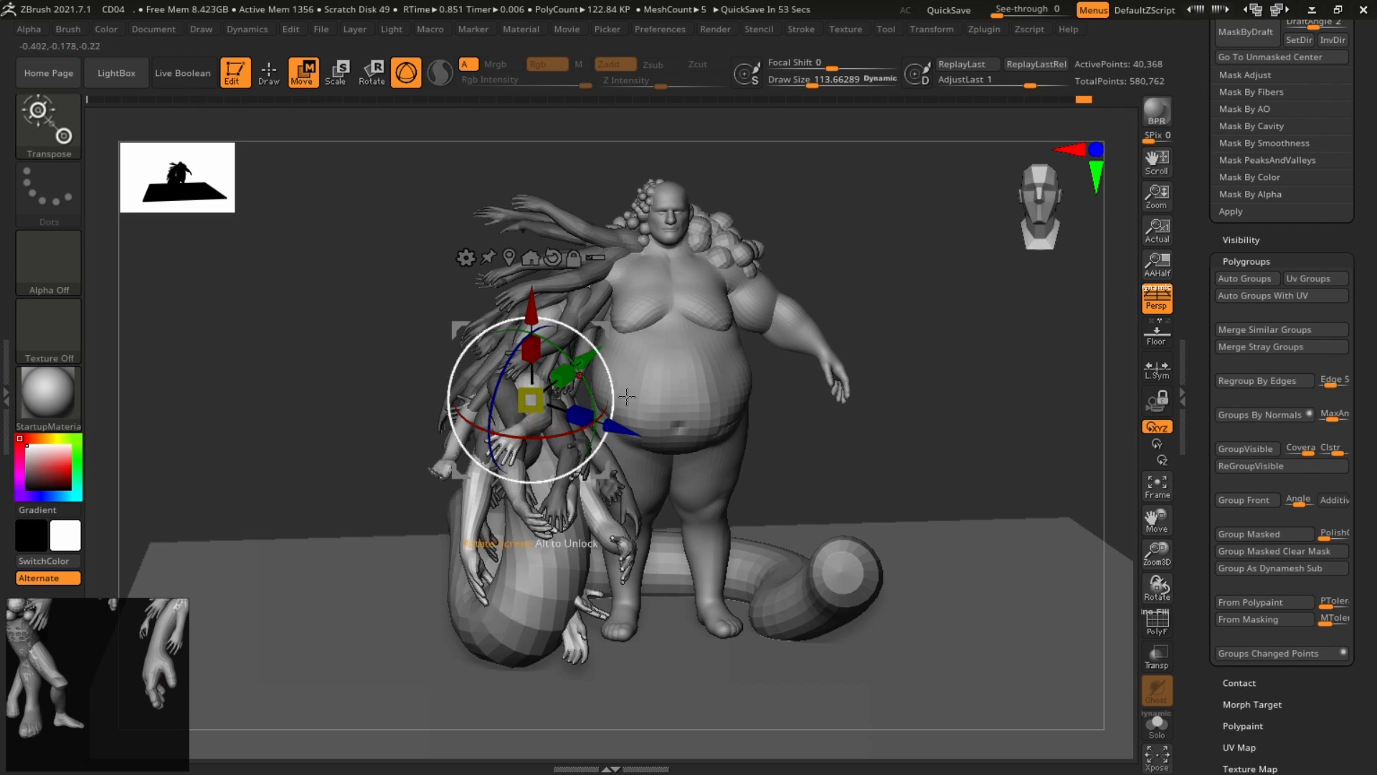
pyautogui.moveTo(933, 392); pyautogui.dragTo(1076, 411)
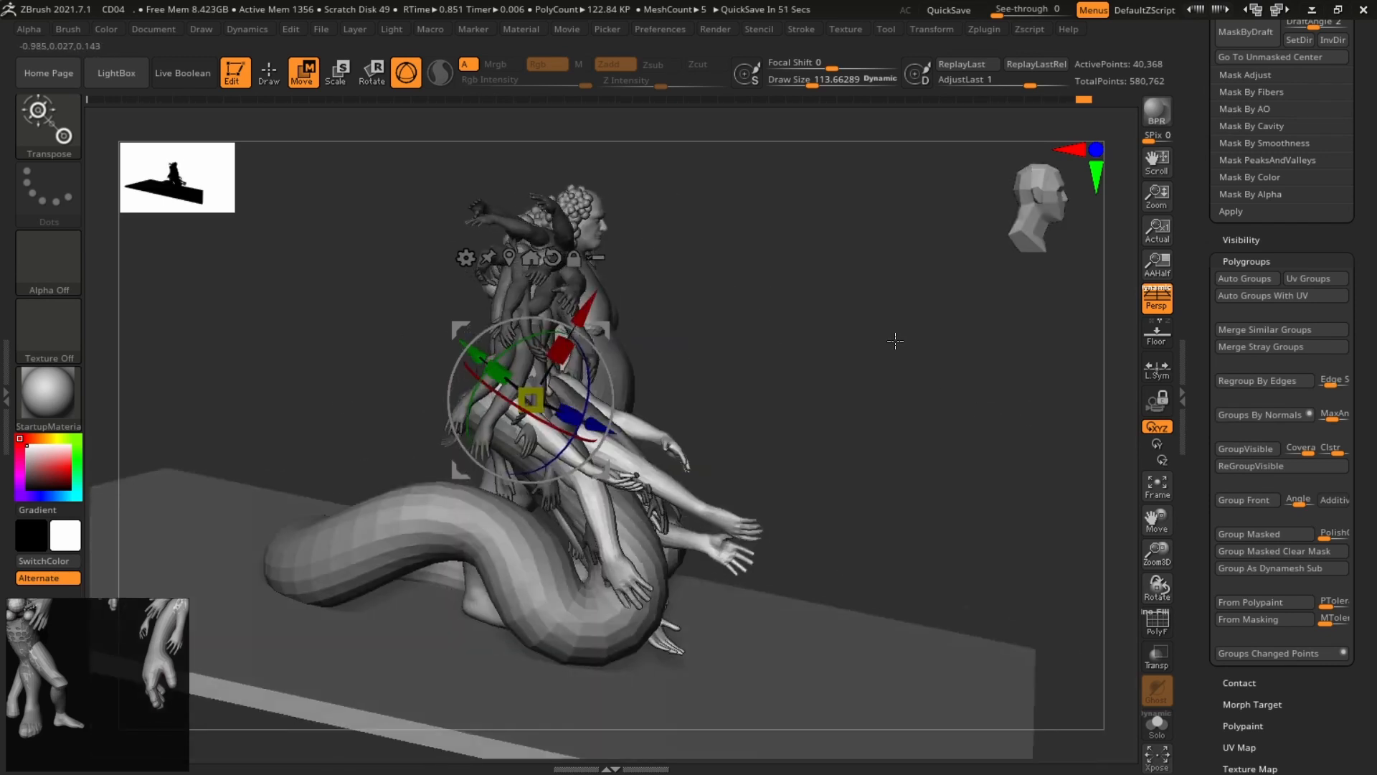
pyautogui.moveTo(895, 340); pyautogui.dragTo(925, 344)
pyautogui.moveTo(609, 314)
pyautogui.mouseDown()
pyautogui.moveTo(582, 306)
pyautogui.moveTo(644, 274)
pyautogui.moveTo(607, 308)
pyautogui.mouseUp()
pyautogui.keyDown('shift'); pyautogui.moveTo(783, 337); pyautogui.dragTo(746, 338); pyautogui.keyUp('shift')
# Isolate the limb, realign the gizmo, rotate the unmasked arms outward, and redisplay the other subtools without the floor.
pyautogui.moveTo(611, 406); pyautogui.dragTo(585, 456)
pyautogui.hotkey('ctrl', 'z')
pyautogui.click(1156, 724)
pyautogui.moveTo(925, 476); pyautogui.dragTo(932, 516)
pyautogui.keyDown('alt'); pyautogui.click(551, 252); pyautogui.keyUp('alt')
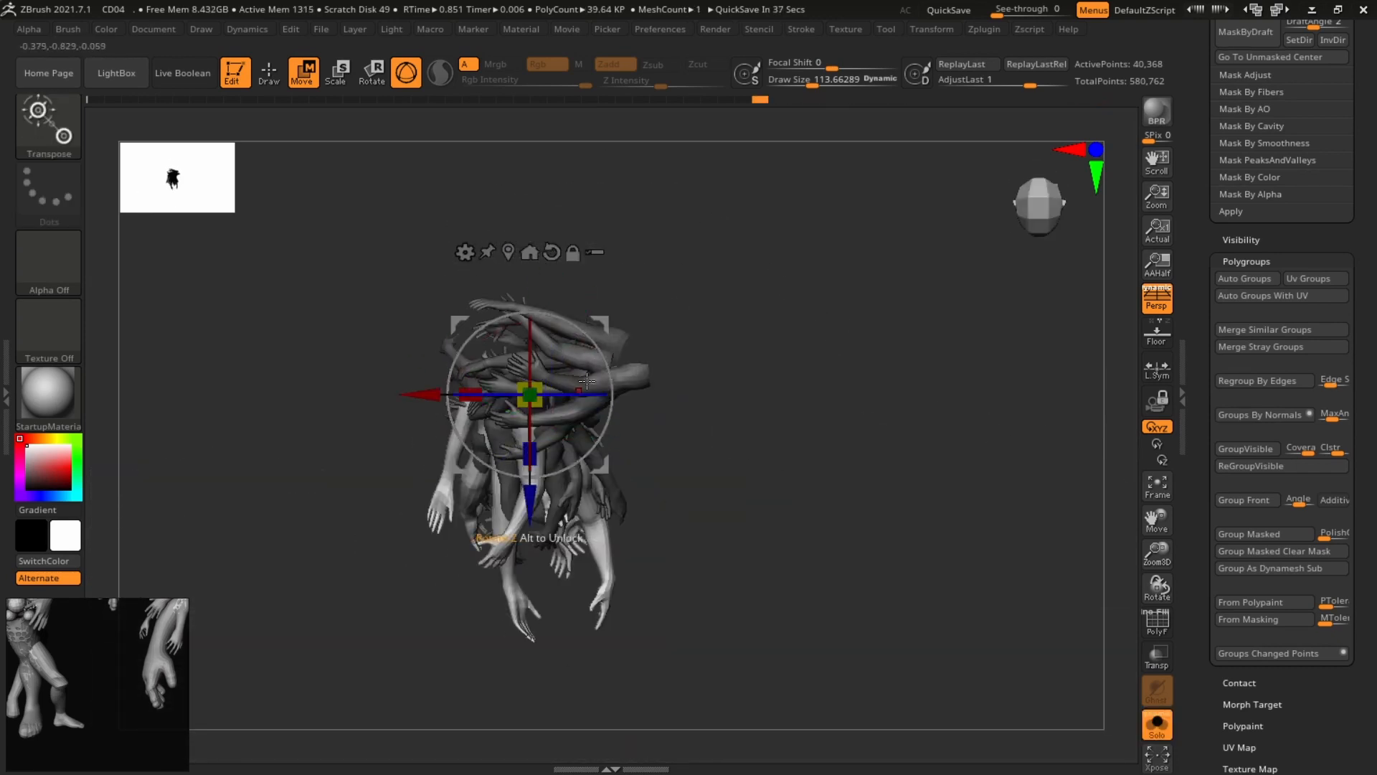
pyautogui.moveTo(611, 405); pyautogui.dragTo(584, 456)
pyautogui.click(1156, 725)
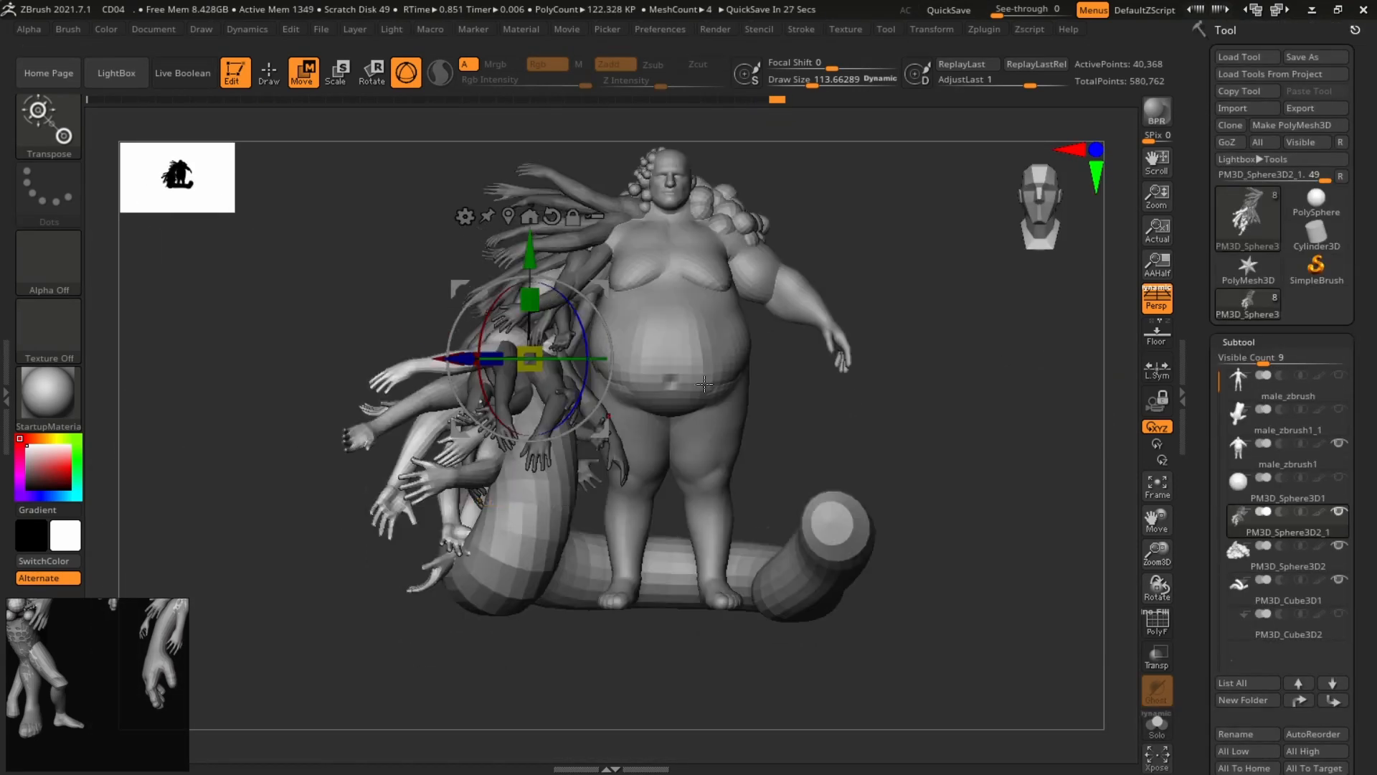
# Swing the unmasked arms around the tube and lower them slightly so they drape along its outer side.
pyautogui.moveTo(610, 337); pyautogui.dragTo(680, 332)
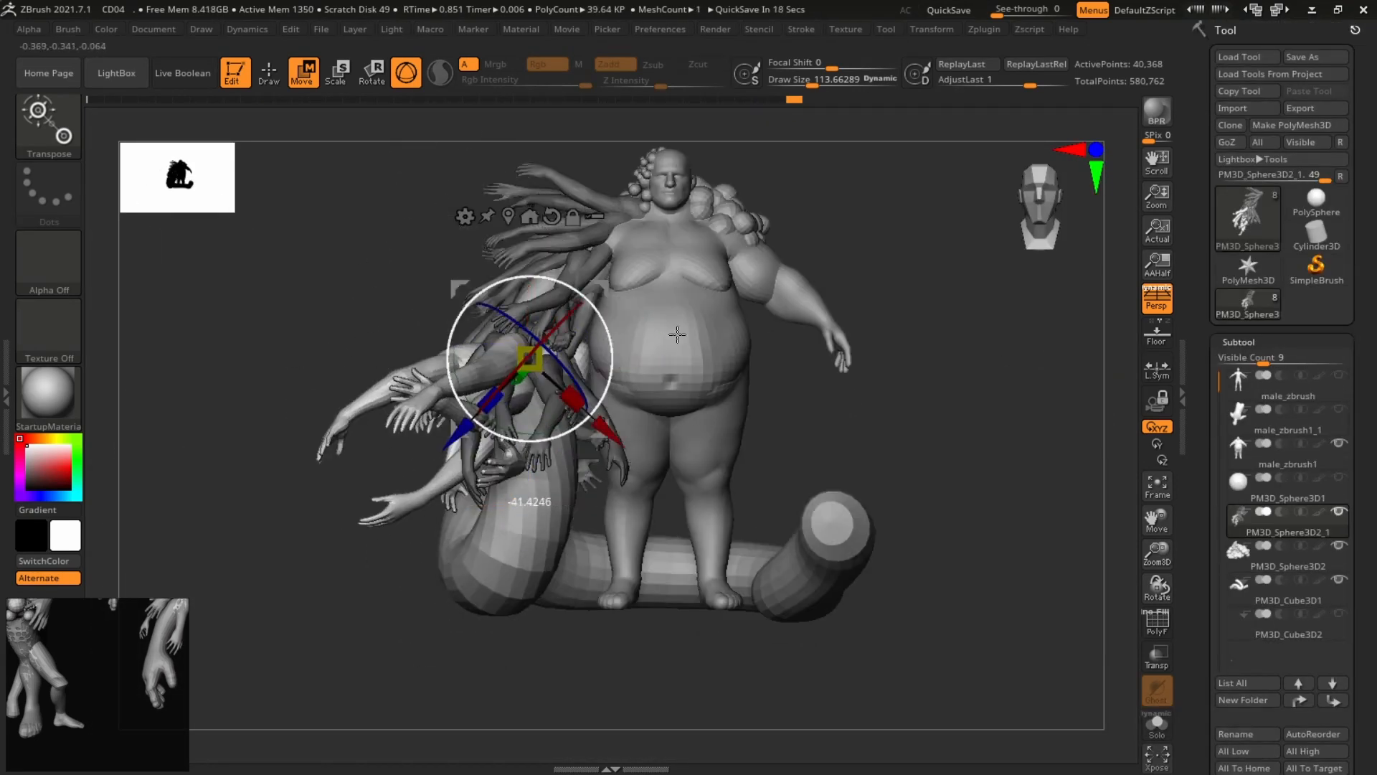
pyautogui.moveTo(940, 323); pyautogui.dragTo(1083, 315)
pyautogui.moveTo(601, 289); pyautogui.dragTo(601, 315)
pyautogui.moveTo(939, 329); pyautogui.dragTo(804, 333)
pyautogui.press('q')
pyautogui.moveTo(879, 423)
pyautogui.keyDown('alt'); pyautogui.mouseDown()
pyautogui.moveTo(876, 373)
pyautogui.moveTo(881, 445)
pyautogui.mouseUp(); pyautogui.keyUp('alt')
pyautogui.moveTo(950, 376)
pyautogui.mouseDown()
pyautogui.moveTo(1081, 388)
pyautogui.moveTo(938, 323)
pyautogui.moveTo(850, 350)
pyautogui.moveTo(851, 338)
pyautogui.mouseUp()
# Duplicate the unmasked arms again and rotate and move the copy onto the back of the tube's upper end.
pyautogui.press('w')
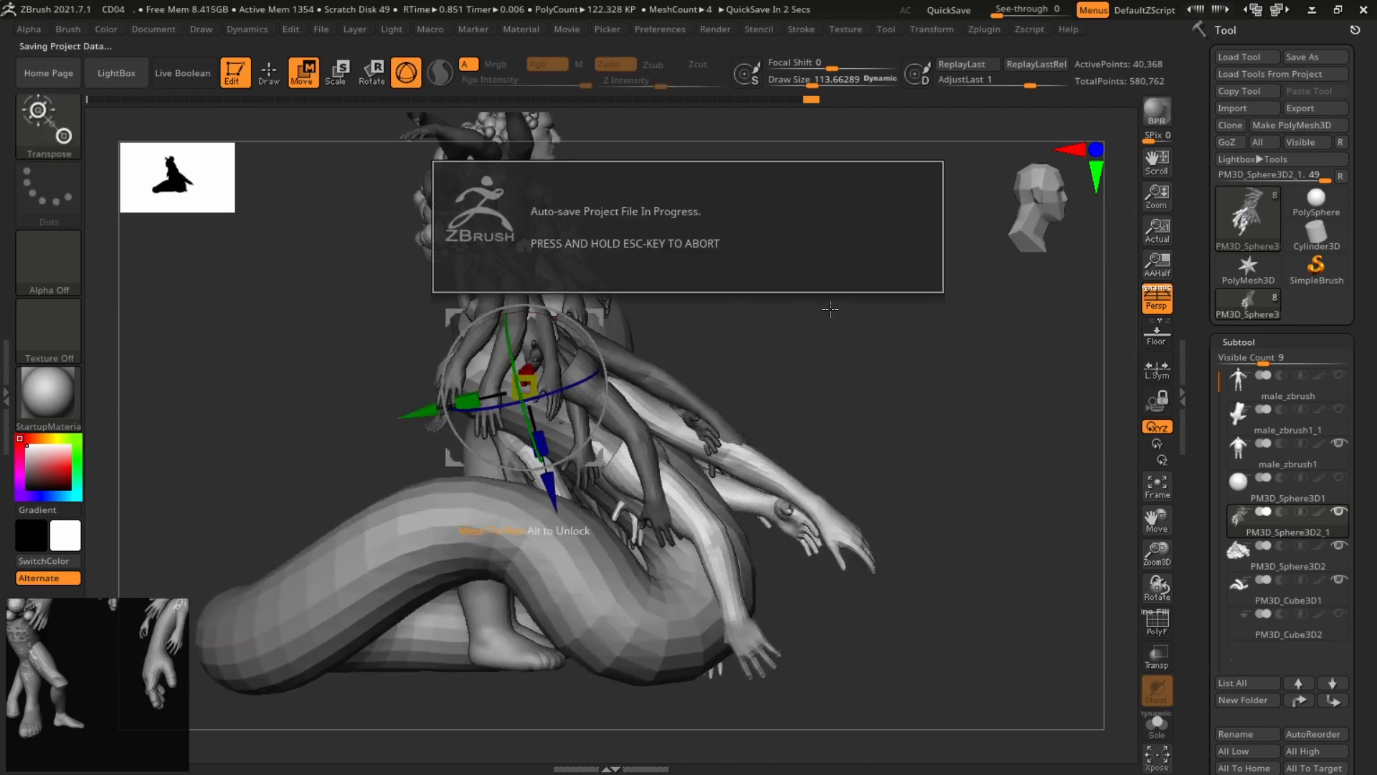
pyautogui.moveTo(837, 285); pyautogui.dragTo(561, 265)
pyautogui.moveTo(760, 287); pyautogui.dragTo(932, 301)
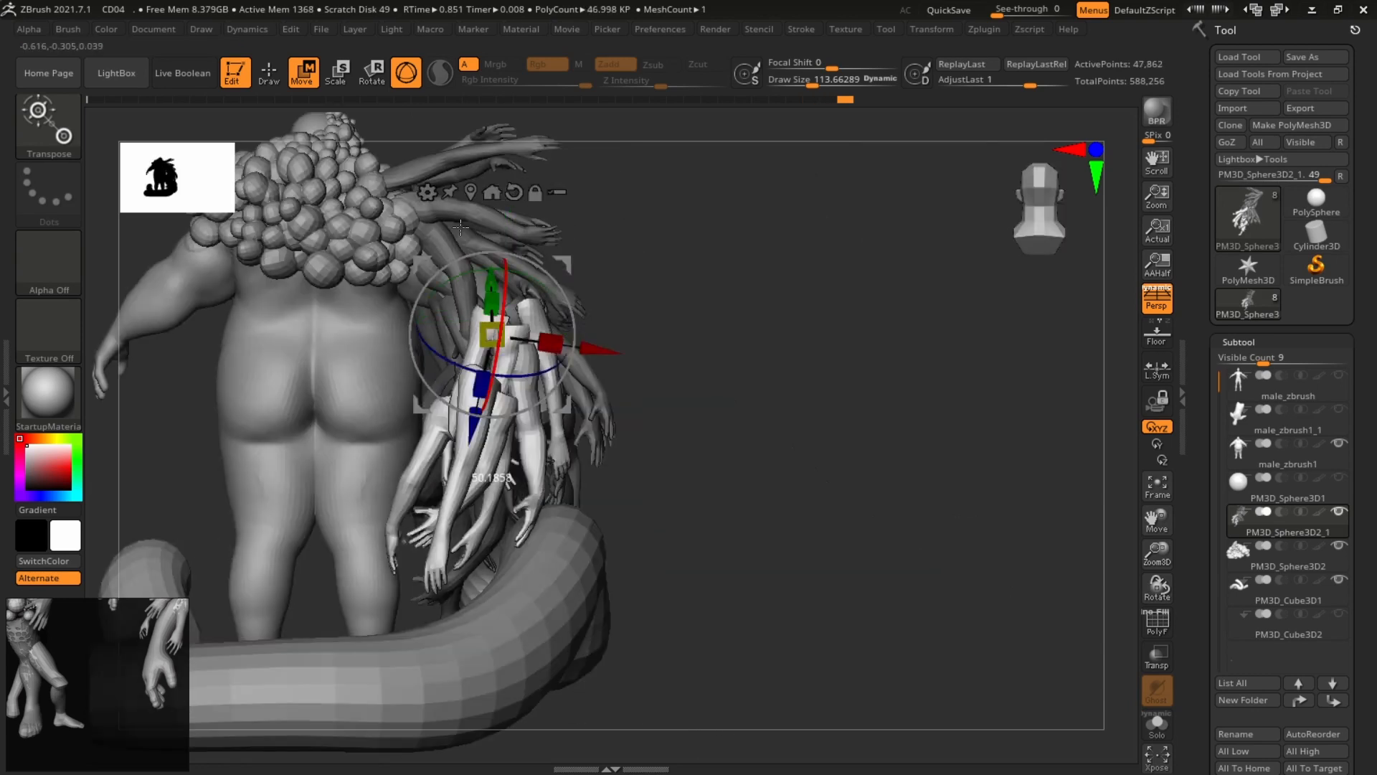
pyautogui.moveTo(574, 332); pyautogui.dragTo(555, 279)
pyautogui.moveTo(567, 259); pyautogui.dragTo(558, 221)
pyautogui.moveTo(861, 236); pyautogui.dragTo(674, 215)
pyautogui.keyDown('alt'); pyautogui.click(501, 152); pyautogui.keyUp('alt')
pyautogui.moveTo(760, 287); pyautogui.dragTo(940, 316)
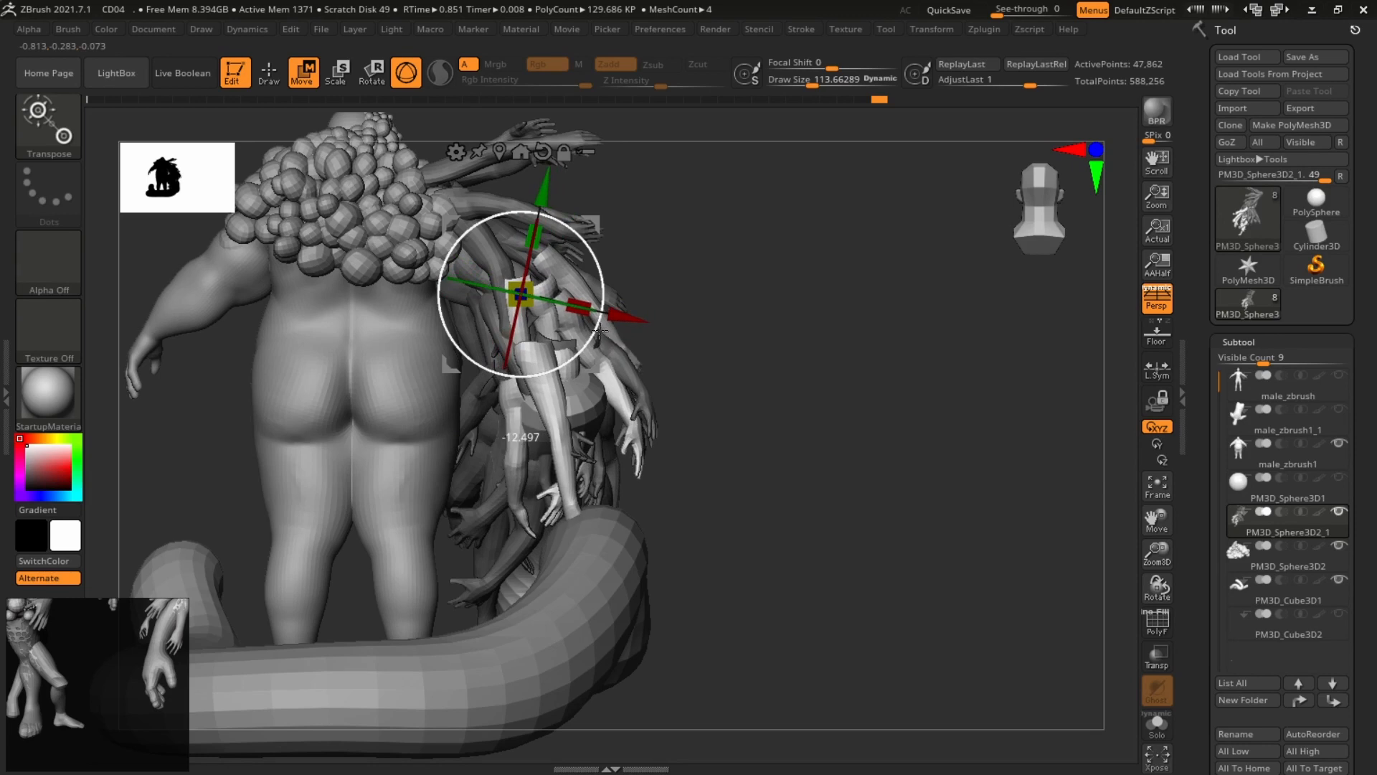
# Select the tube PM3D_Cube3D1 and reshape its upper section beneath the arms with a Move brush of about 222.
pyautogui.press('q')
pyautogui.moveTo(896, 402); pyautogui.dragTo(777, 399)
pyautogui.keyDown('alt'); pyautogui.click(581, 446); pyautogui.keyUp('alt')
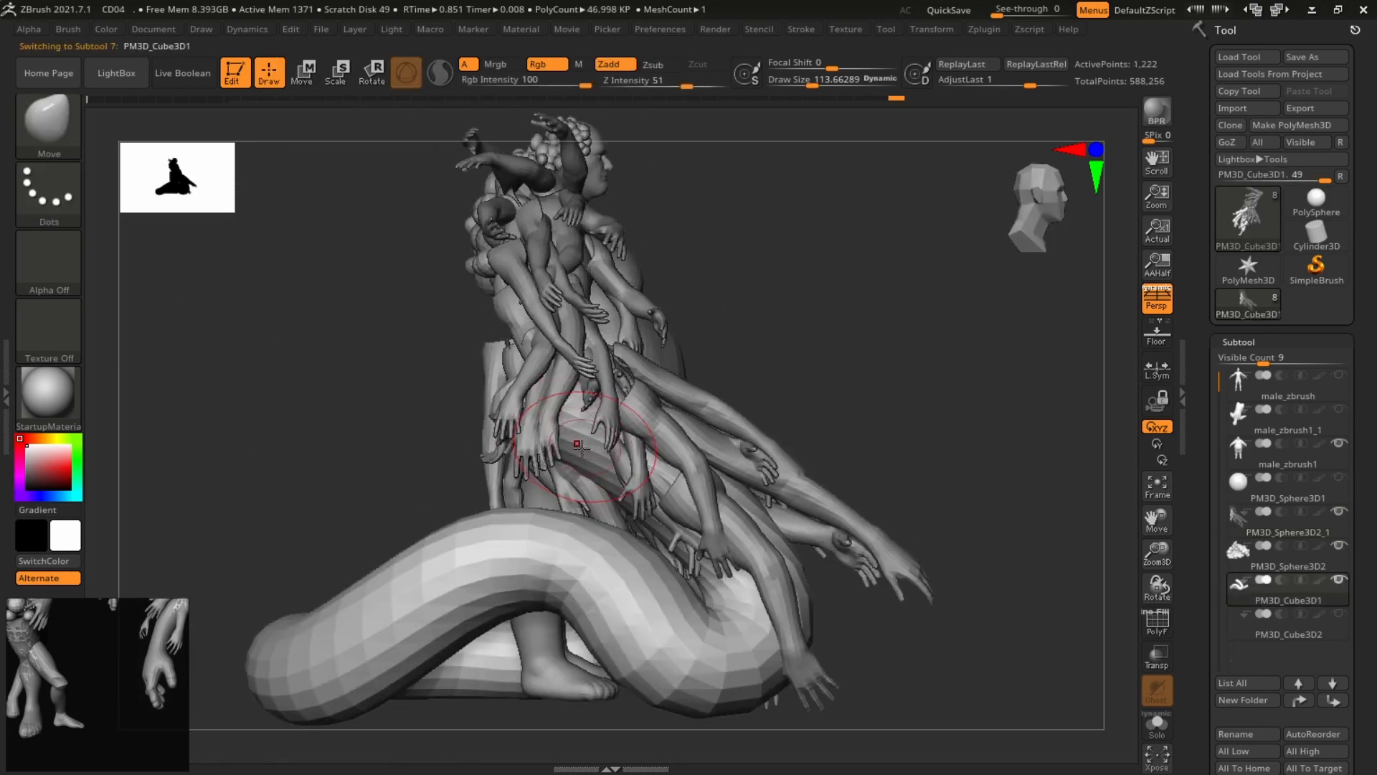
pyautogui.press('s')
pyautogui.moveTo(583, 447); pyautogui.dragTo(603, 447)
pyautogui.moveTo(768, 302); pyautogui.dragTo(800, 355)
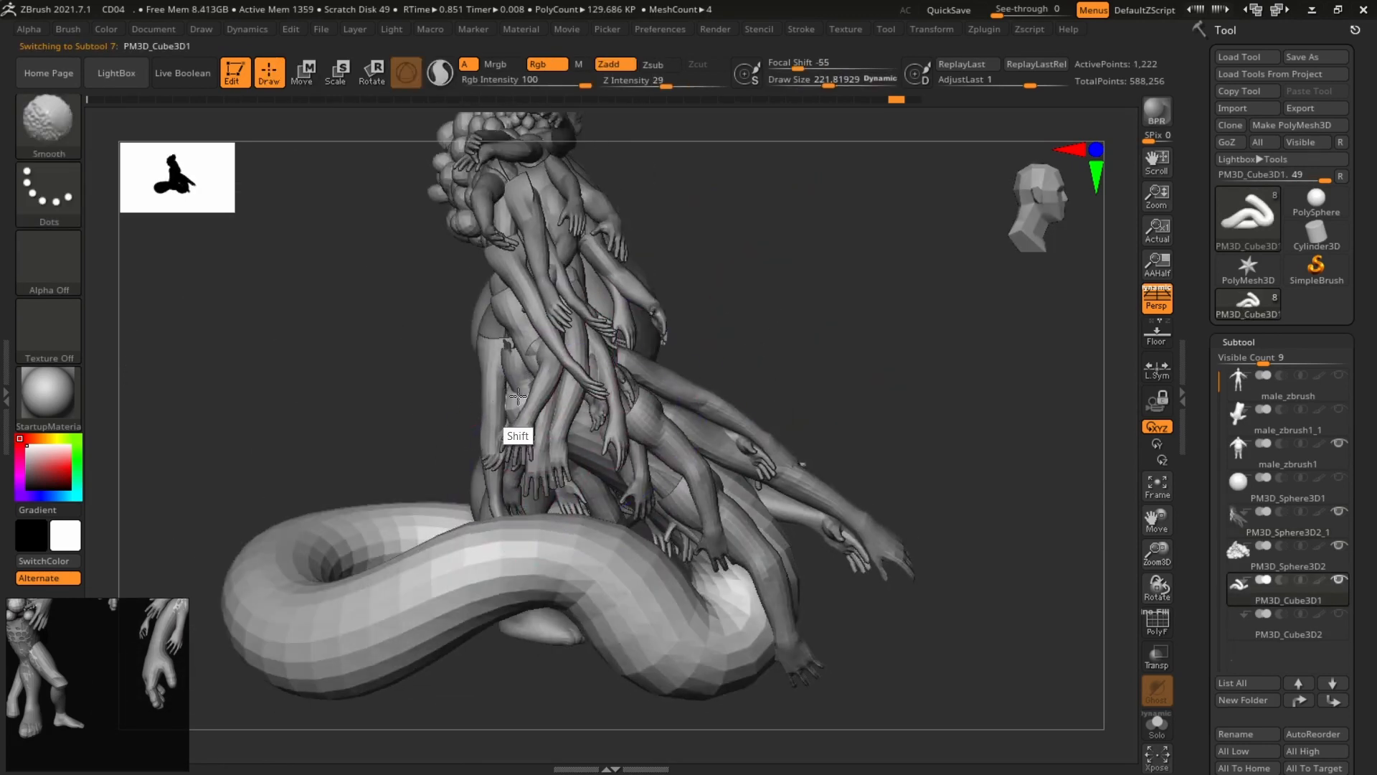
pyautogui.moveTo(508, 405); pyautogui.dragTo(623, 398)
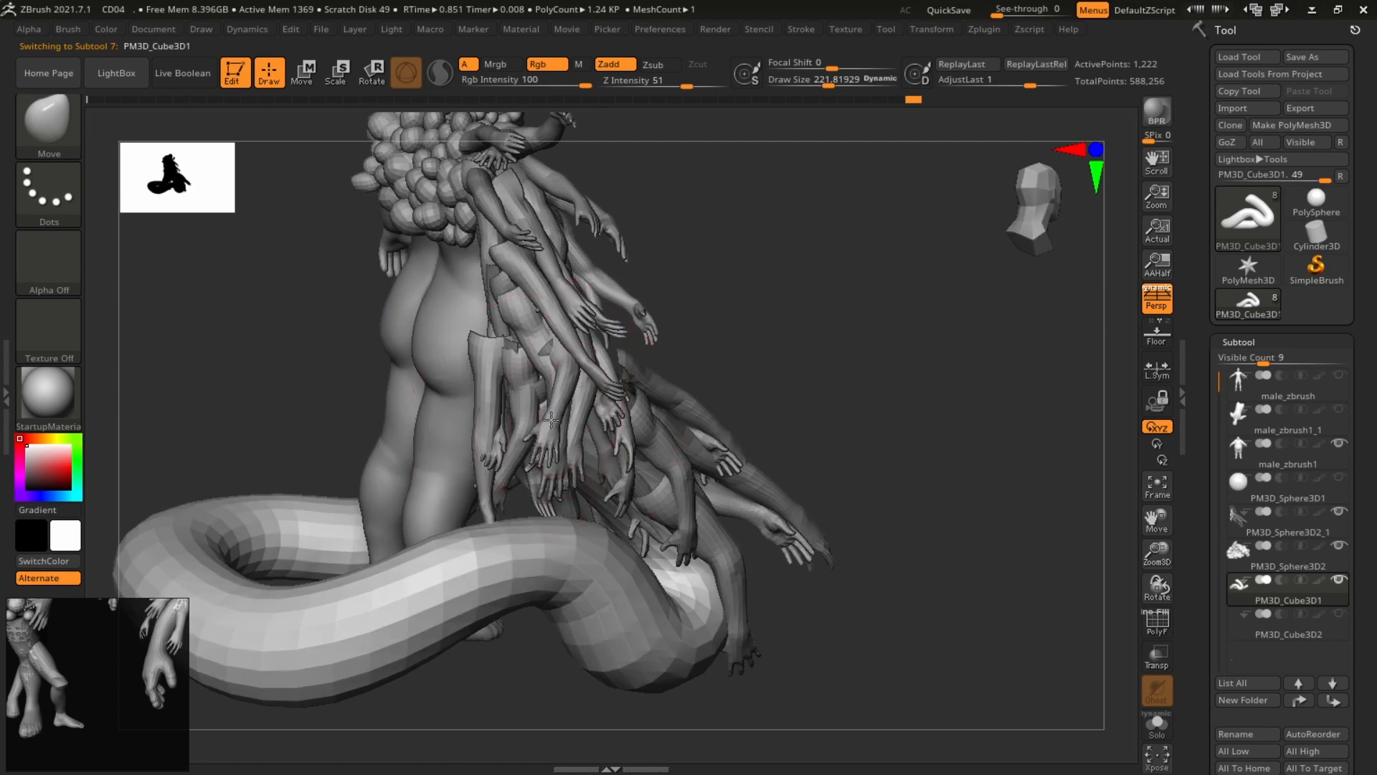
pyautogui.moveTo(760, 311); pyautogui.dragTo(789, 295)
pyautogui.moveTo(753, 244); pyautogui.dragTo(617, 276)
pyautogui.moveTo(854, 326)
pyautogui.keyDown('alt'); pyautogui.mouseDown()
pyautogui.moveTo(885, 261)
pyautogui.moveTo(905, 336)
pyautogui.moveTo(839, 343)
pyautogui.mouseUp(); pyautogui.keyUp('alt')
pyautogui.moveTo(931, 341)
pyautogui.keyDown('alt'); pyautogui.mouseDown()
pyautogui.moveTo(901, 341)
pyautogui.moveTo(999, 354)
pyautogui.moveTo(971, 298)
pyautogui.mouseUp(); pyautogui.keyUp('alt')
# Save the project as CD04, replacing the existing CD04.ZPR file.
pyautogui.press('ctrl')
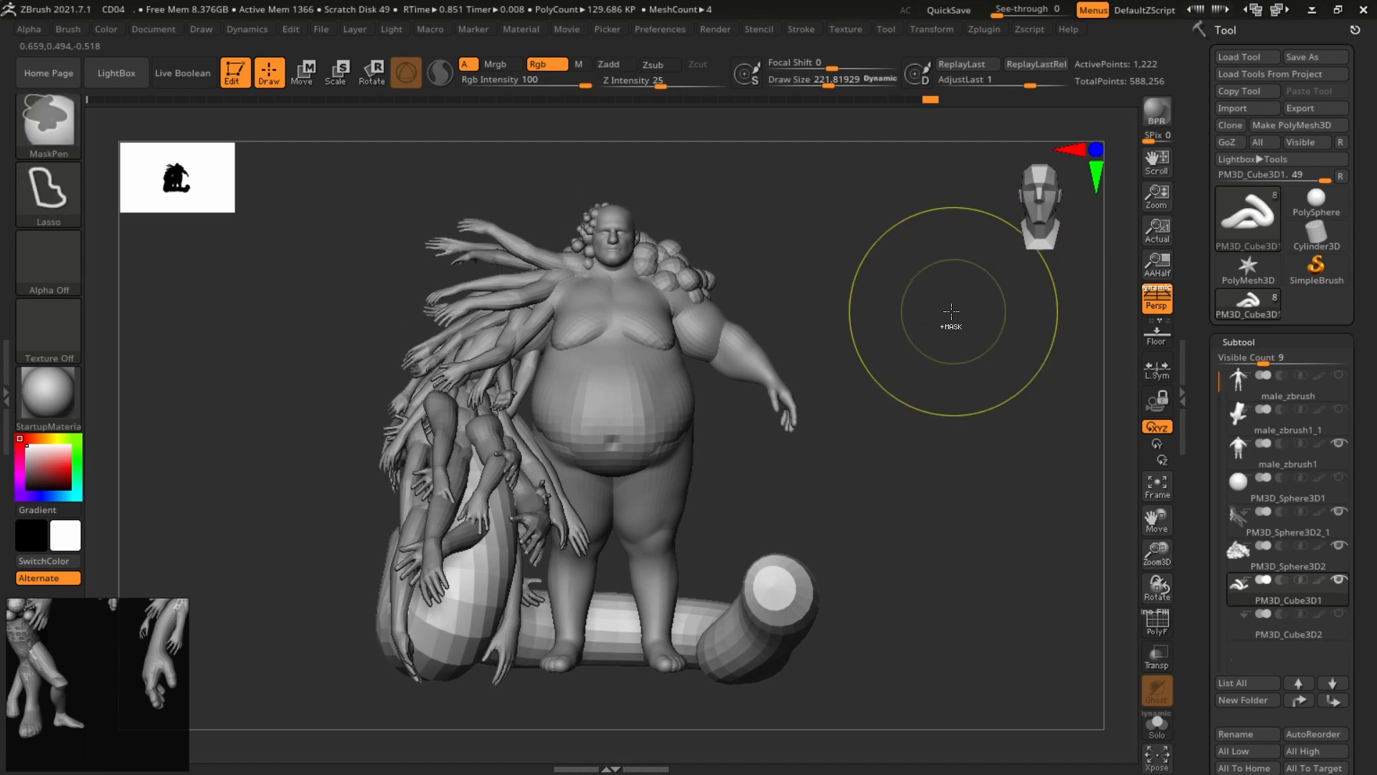
pyautogui.hotkey('ctrl', 's')
pyautogui.click(732, 492)
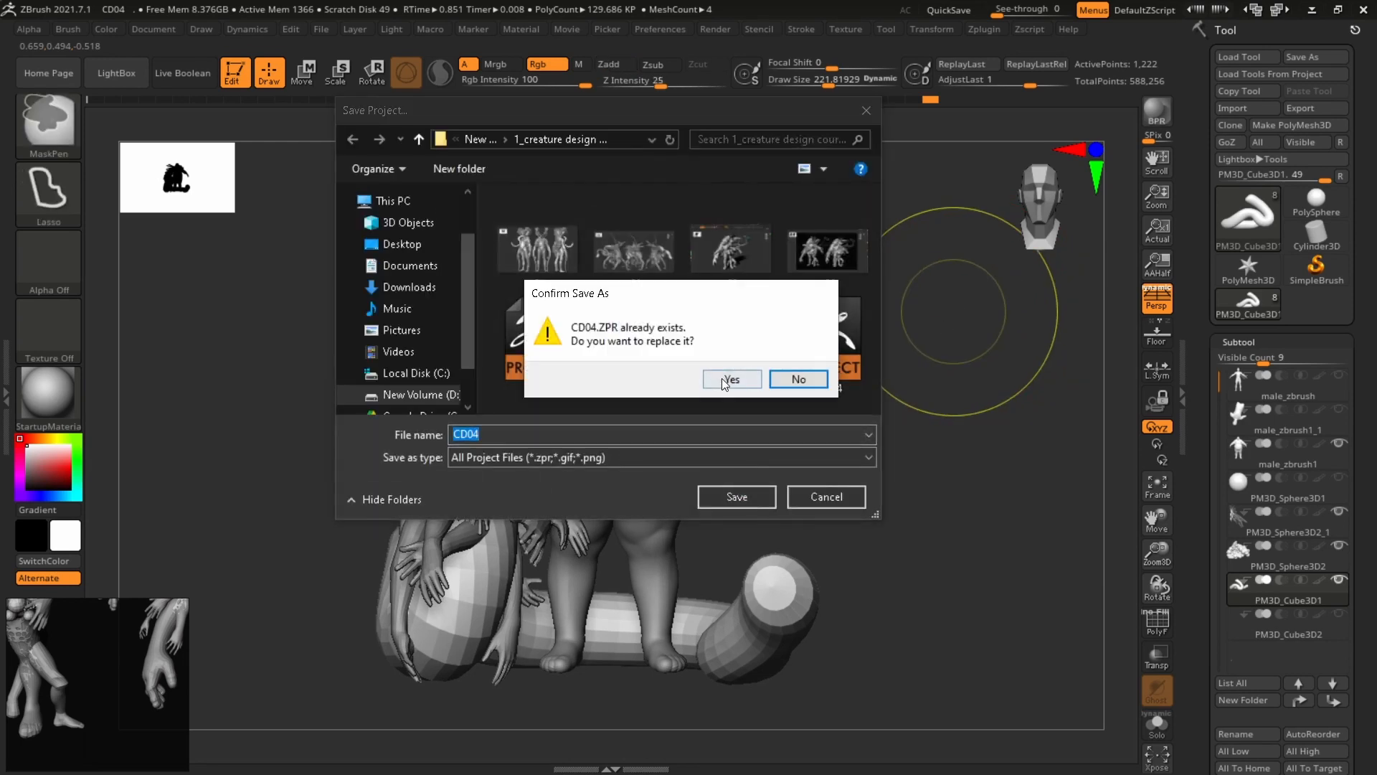